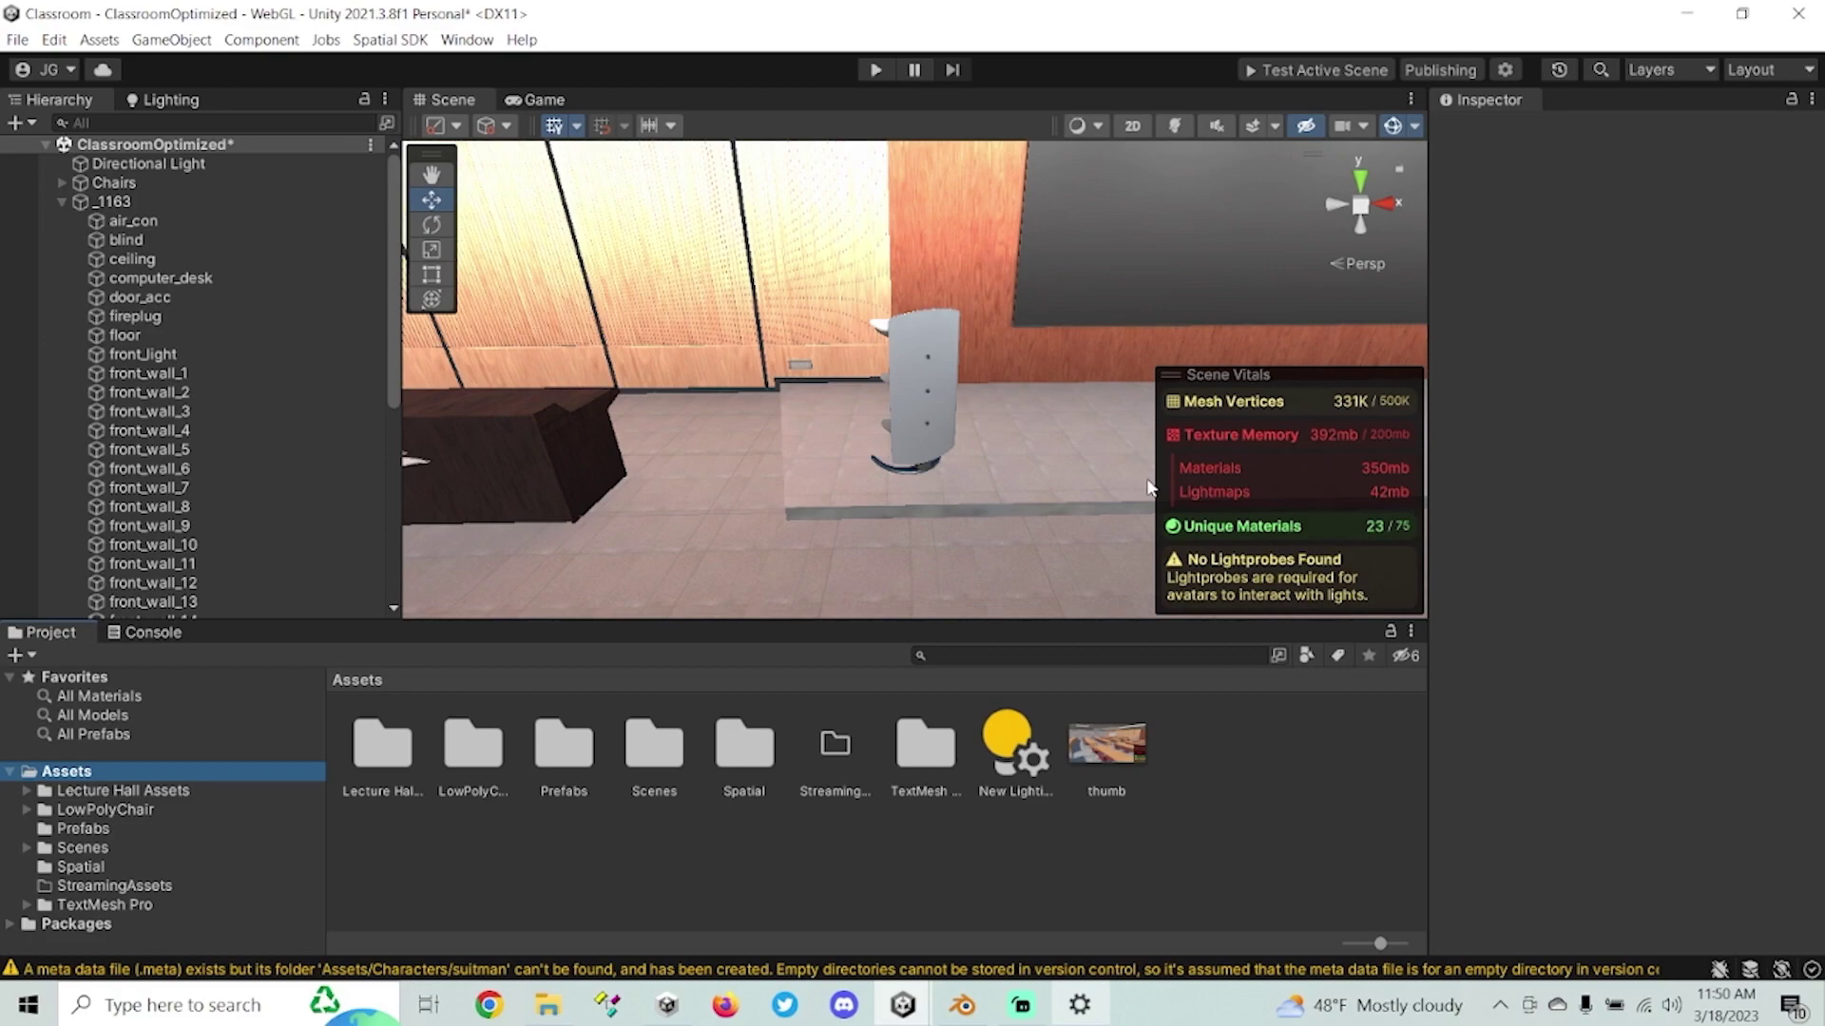
Create a folder named Characters in the project's Assets folder.
right_click(705, 851)
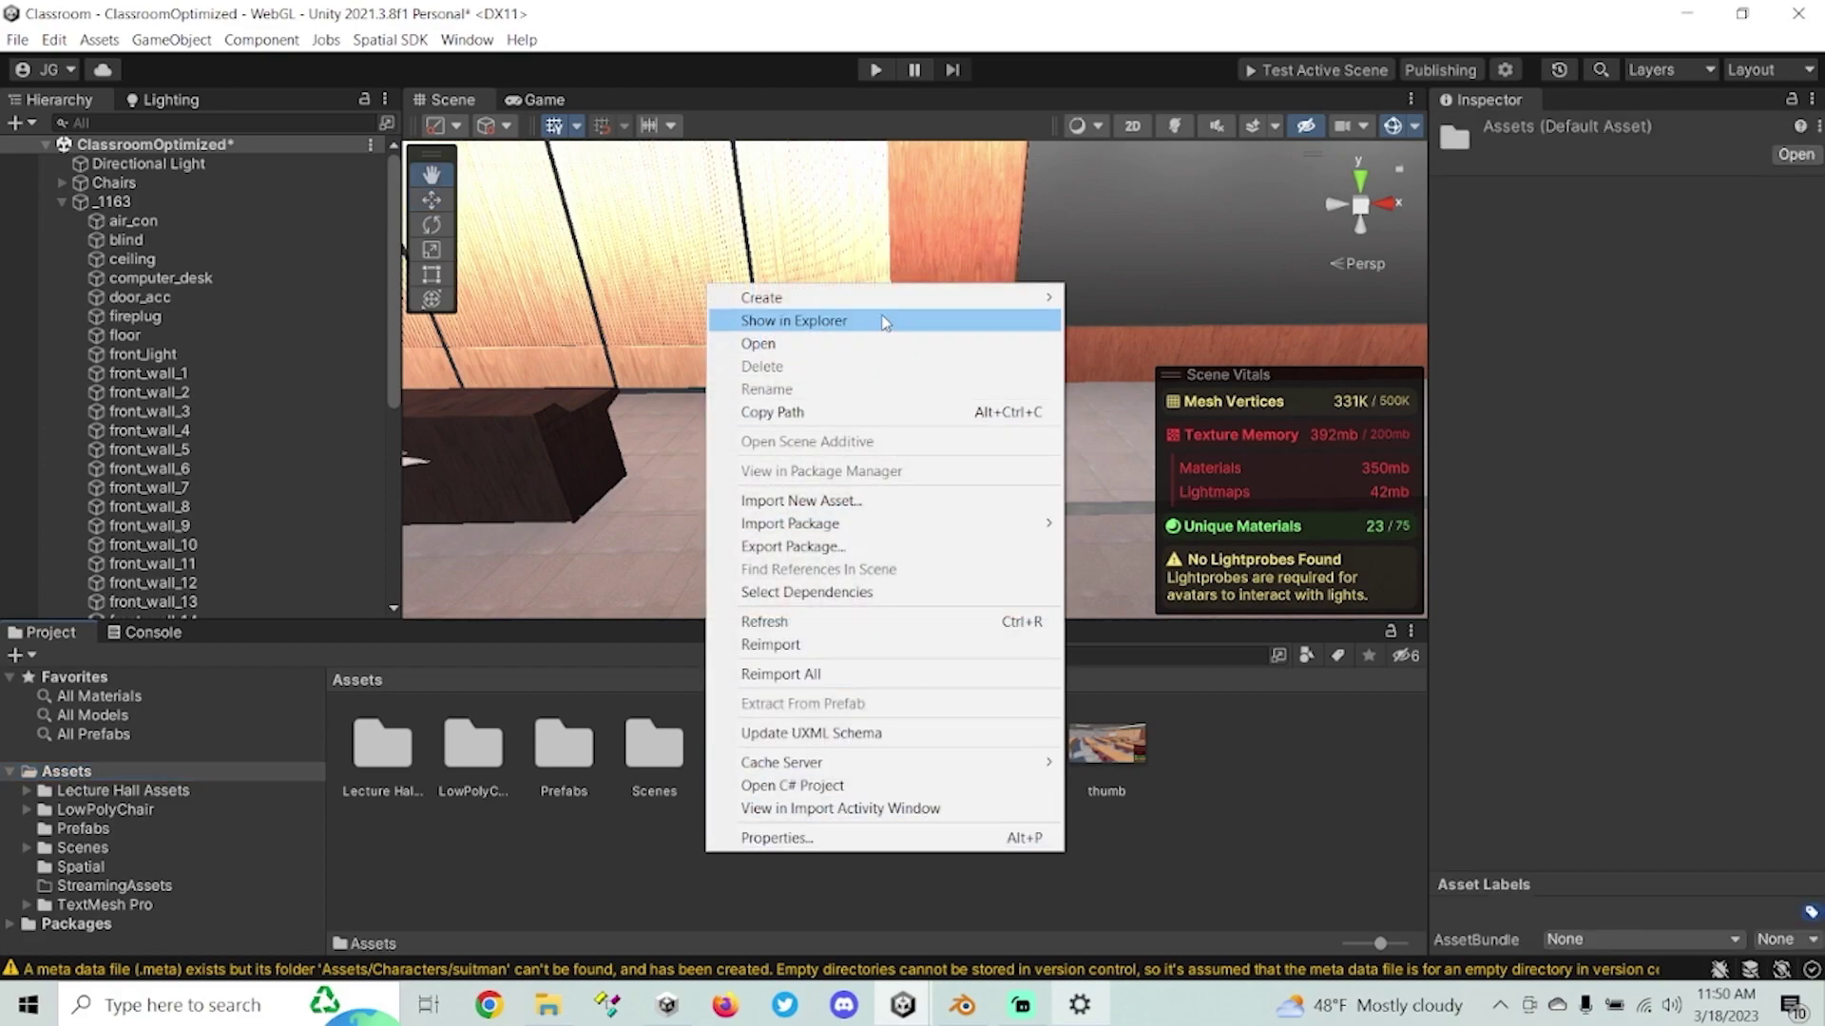
mouse_move(884, 306)
left_click(1117, 36)
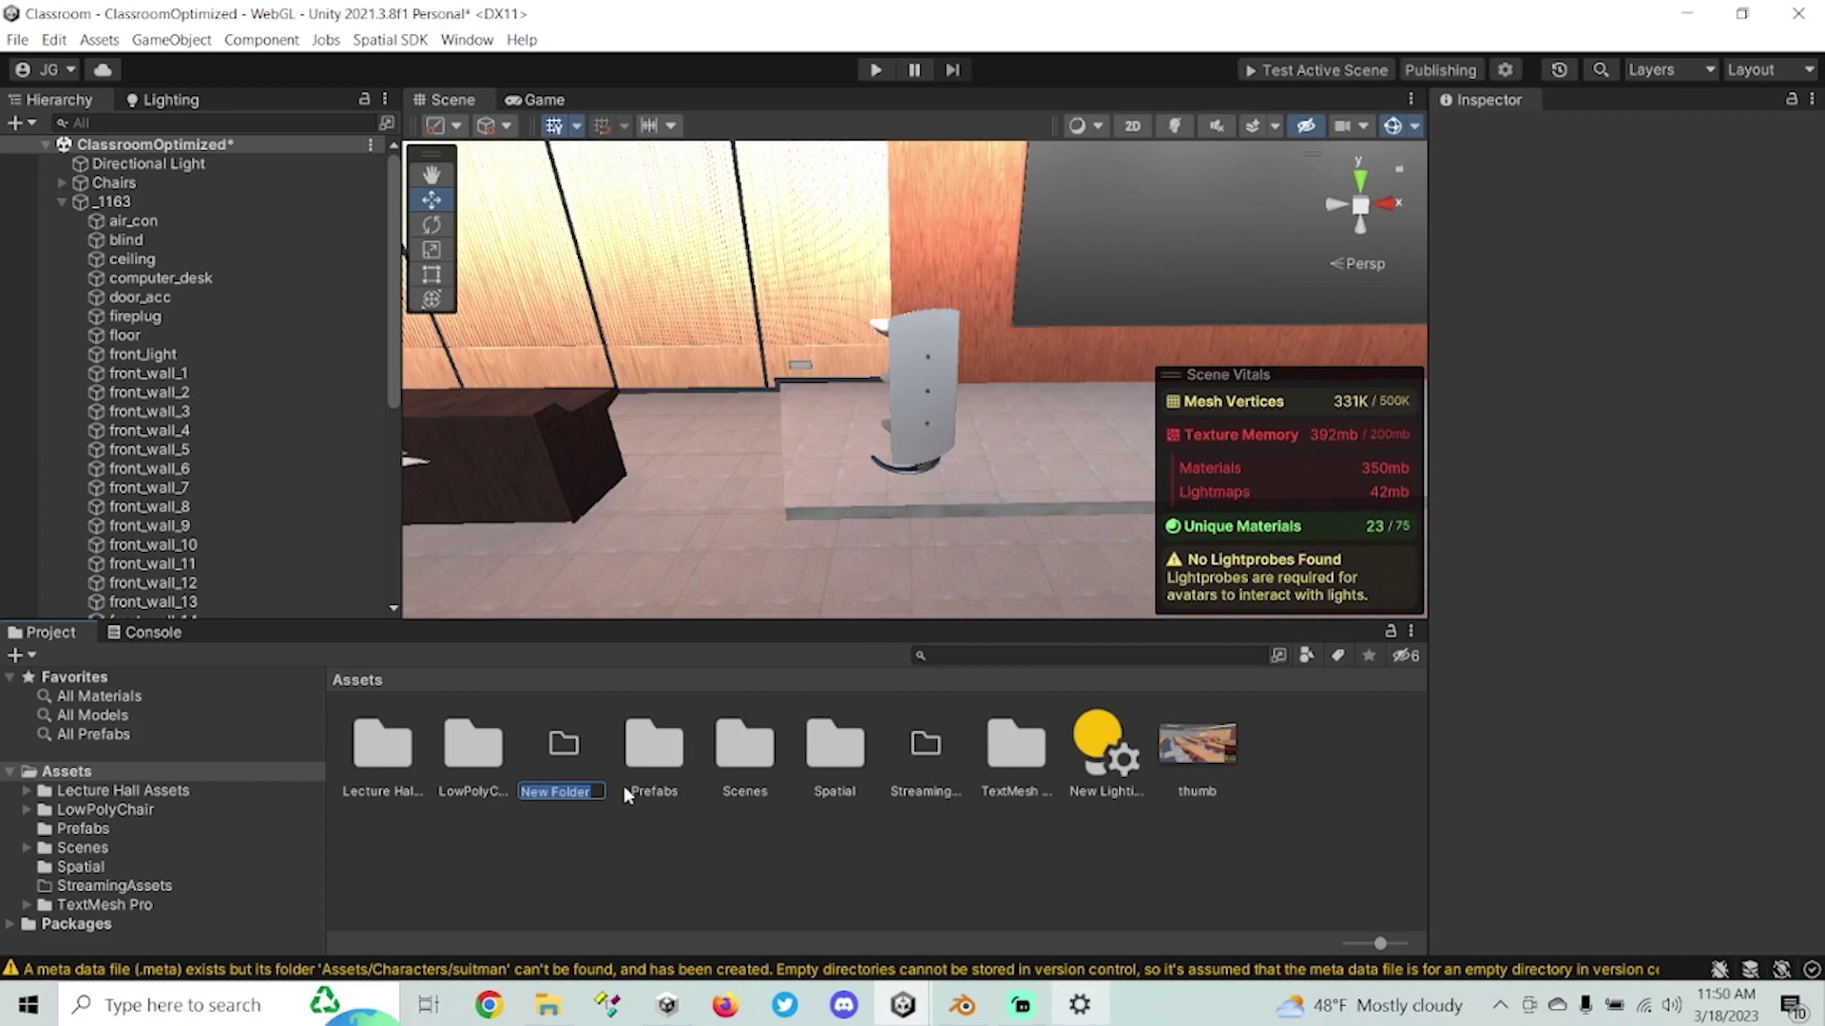
type("Characters")
key("Return")
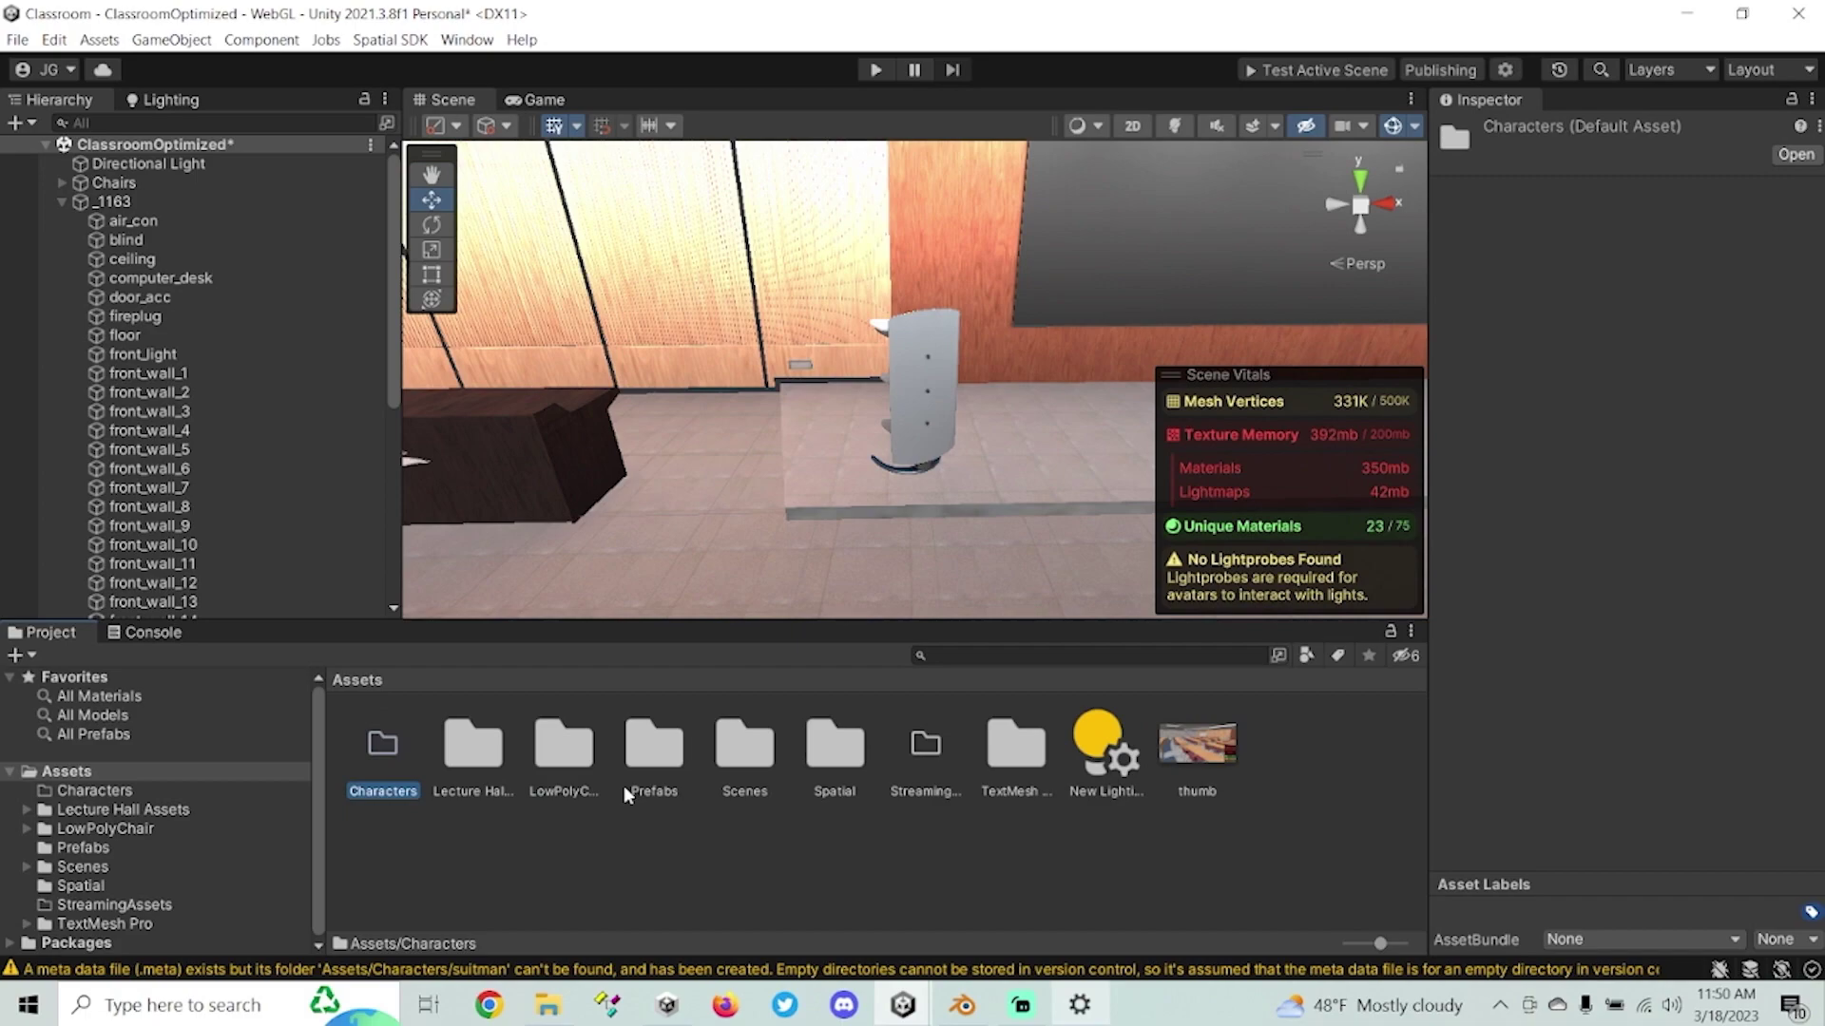
Create a subfolder named Suitman inside the Characters folder.
double_click(380, 756)
right_click(415, 751)
mouse_move(551, 198)
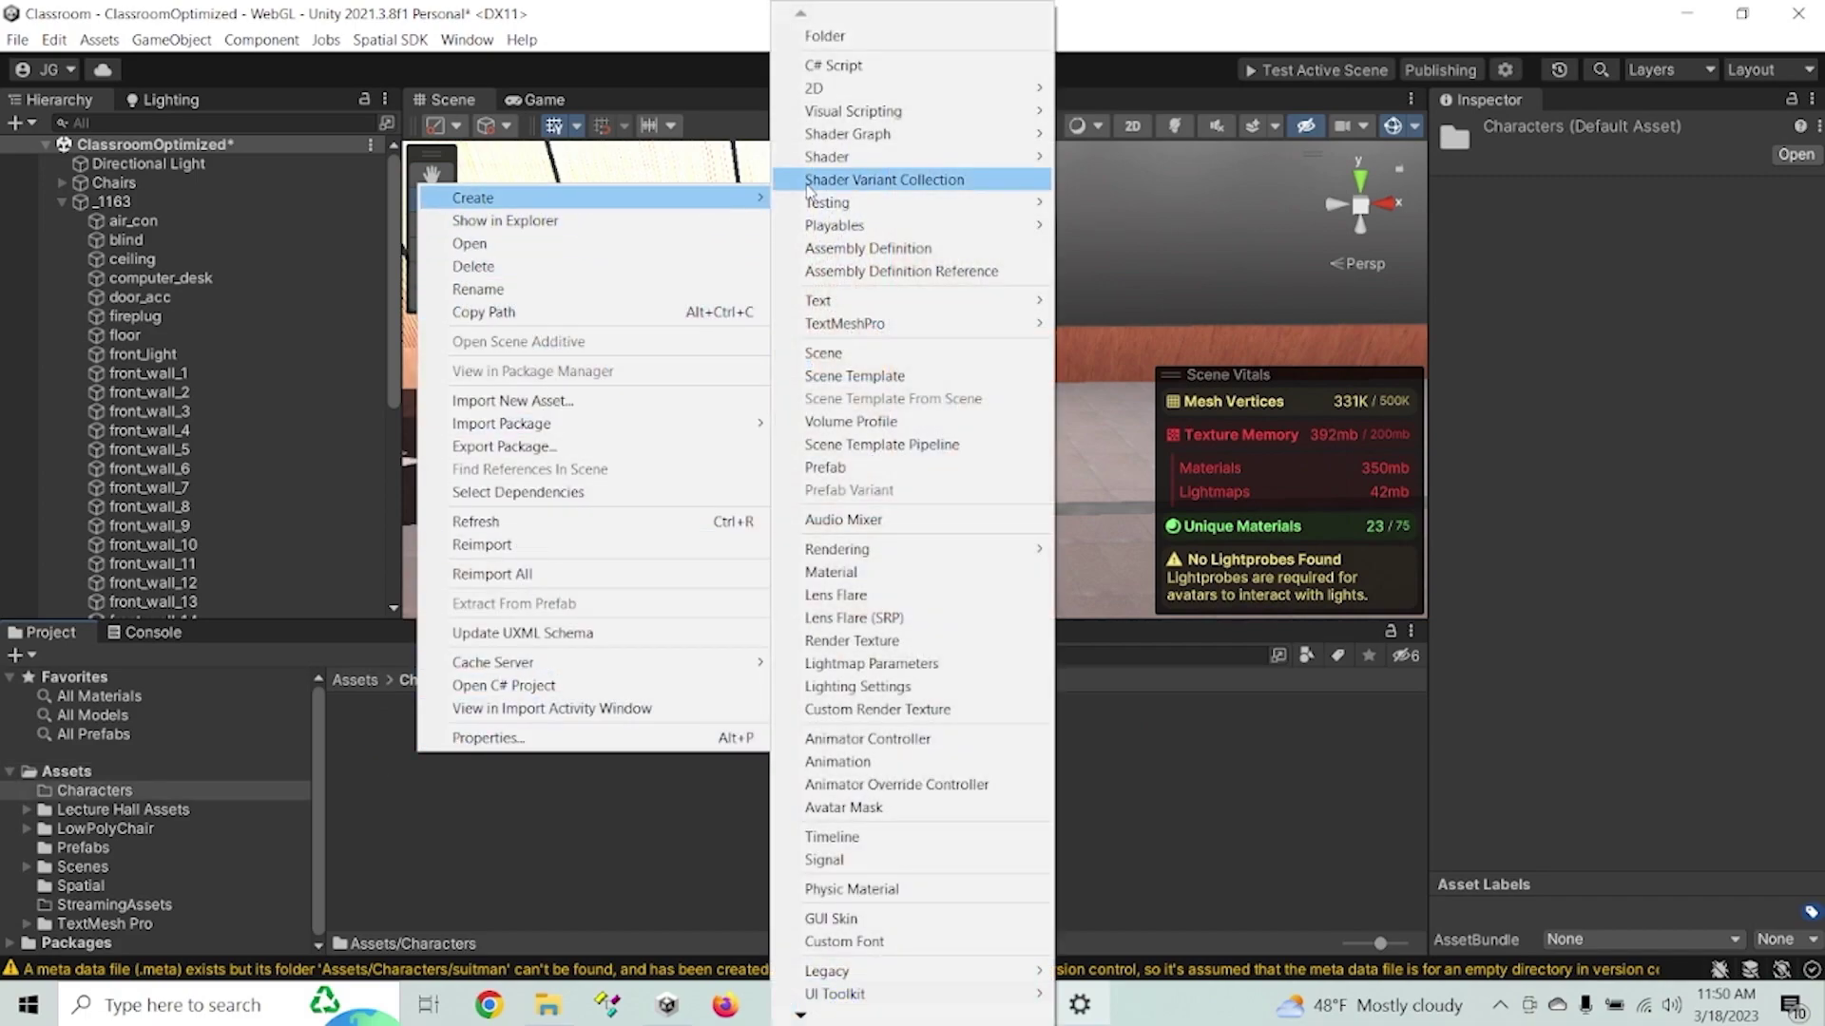
left_click(824, 35)
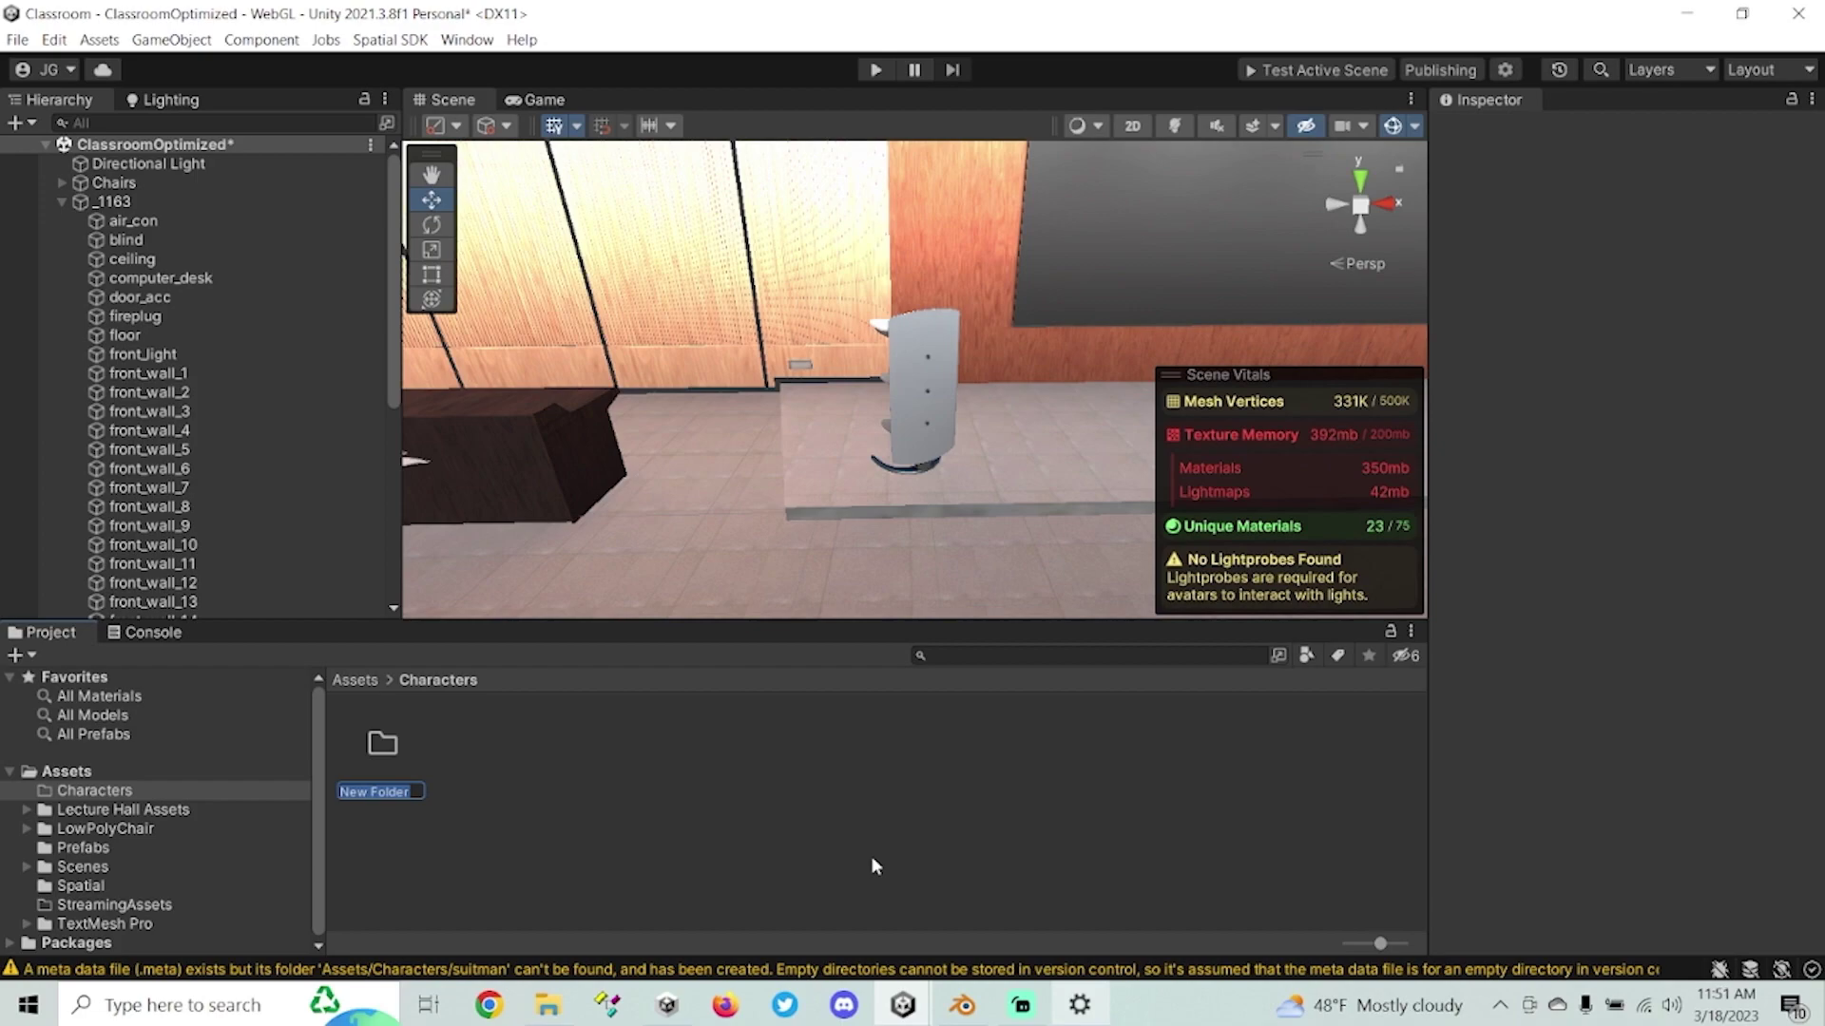
type("Suitman")
key("Return")
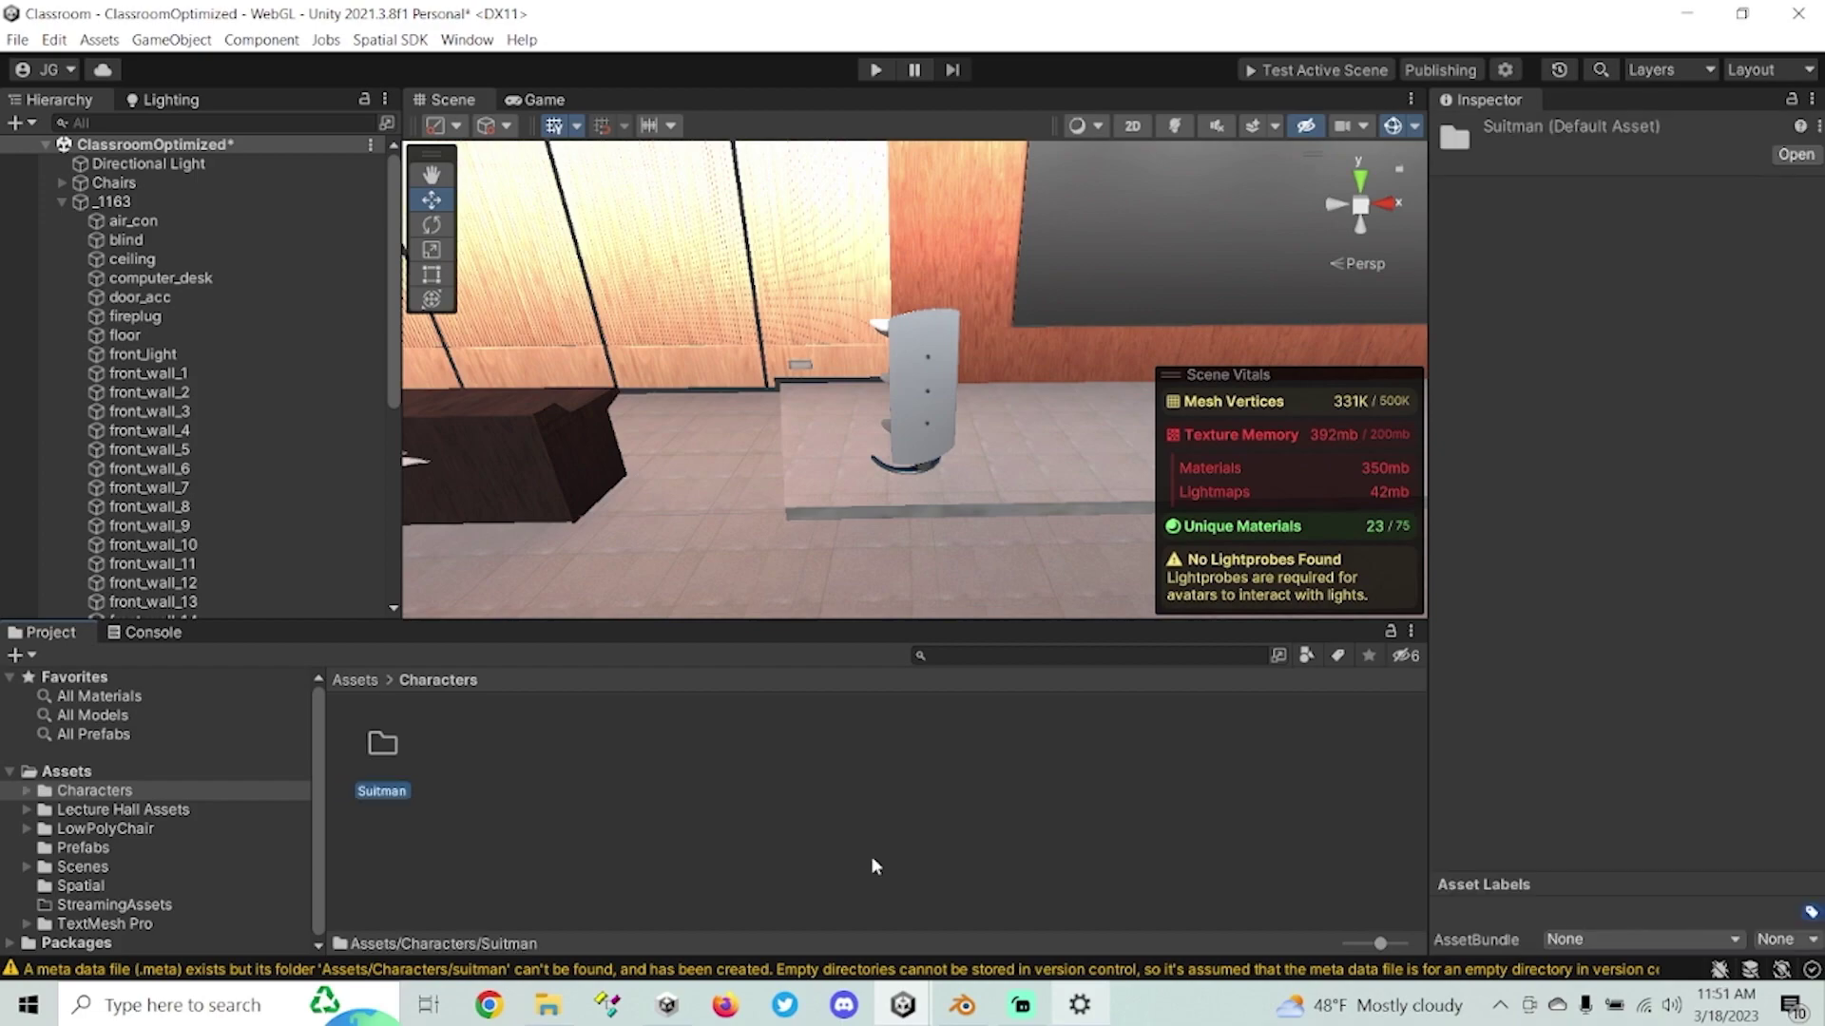
Open the new Suitman folder, switch to File Explorer and select all files in Documents > suitman.
double_click(399, 744)
left_click(549, 1004)
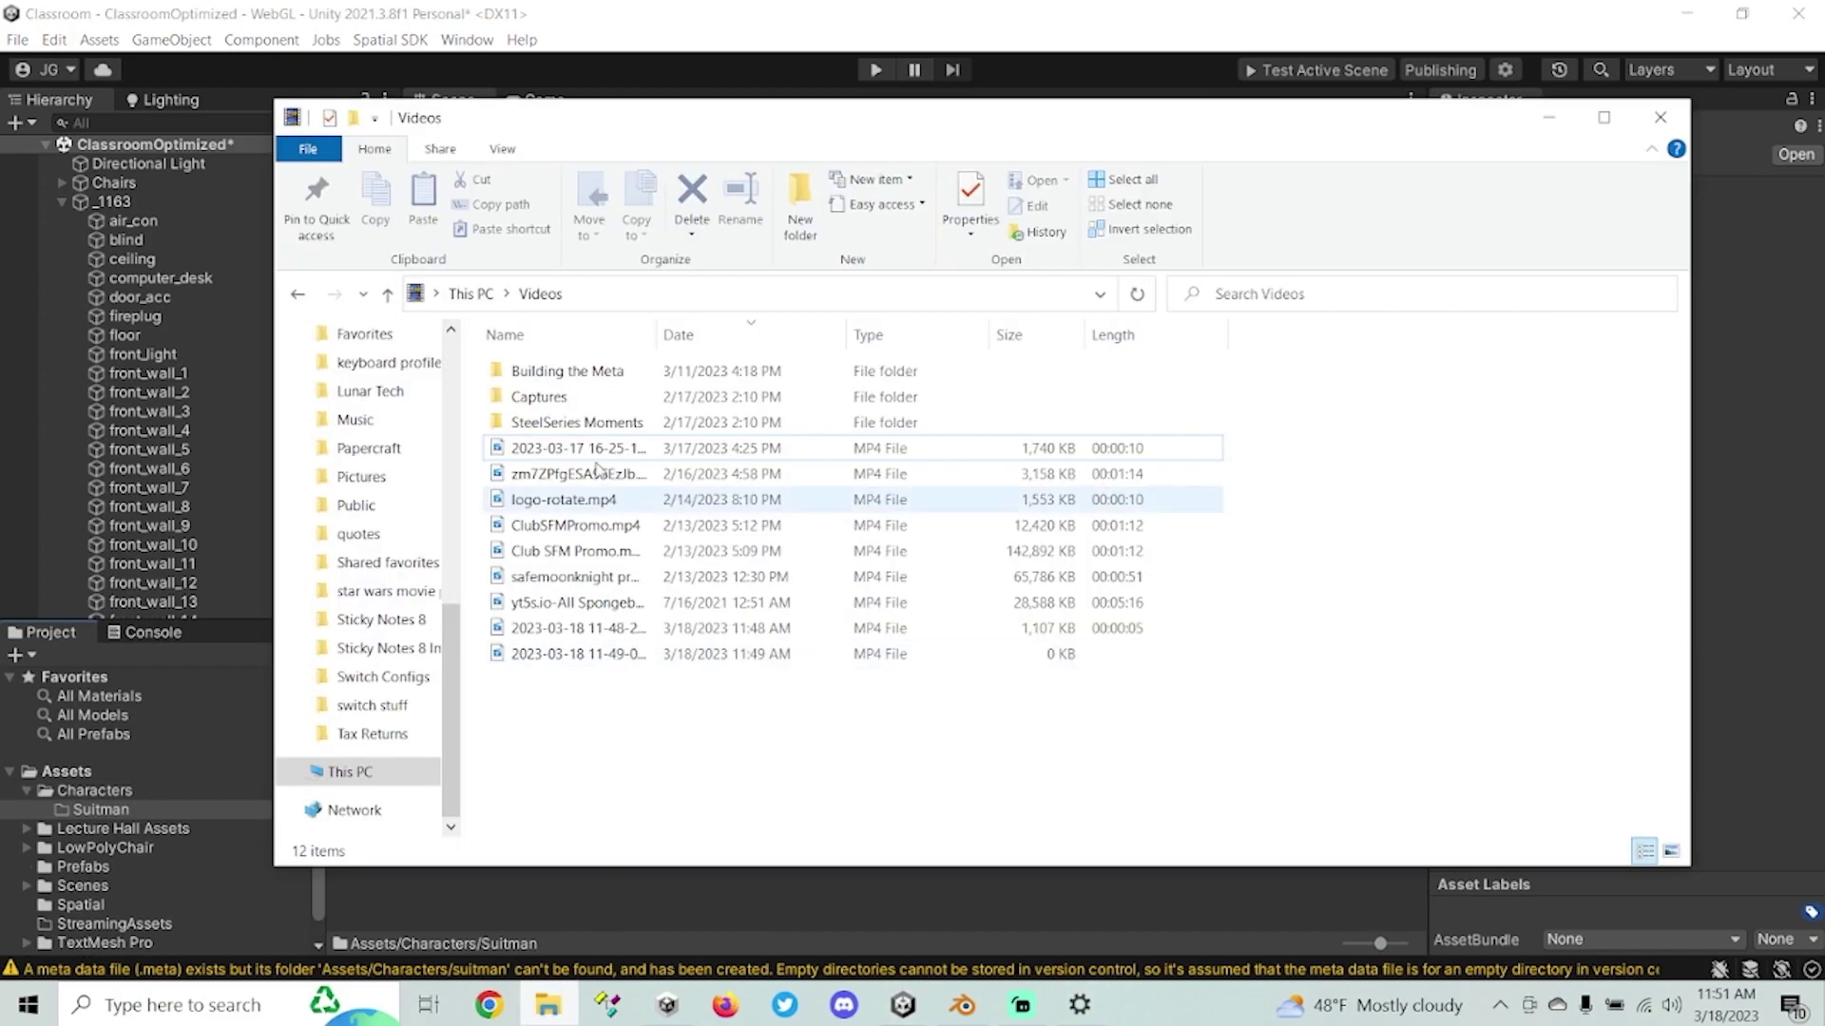
scroll(361, 475, "up", 10)
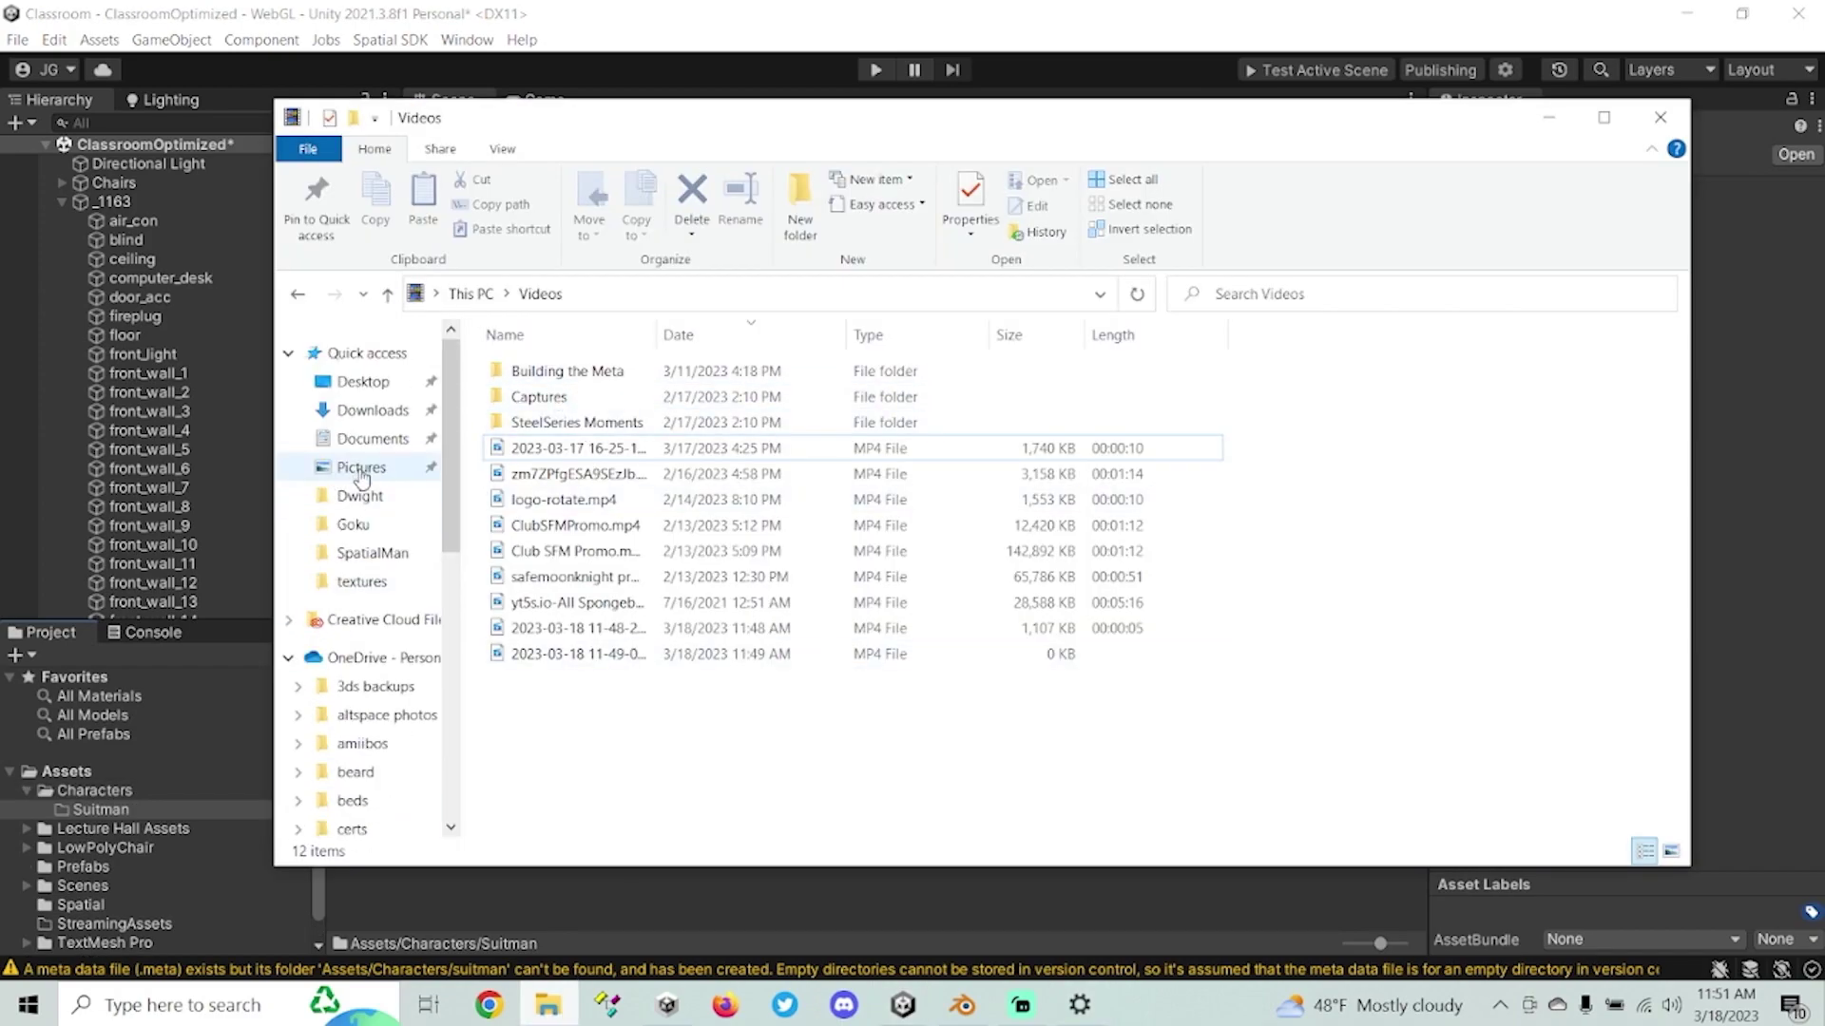
left_click(371, 439)
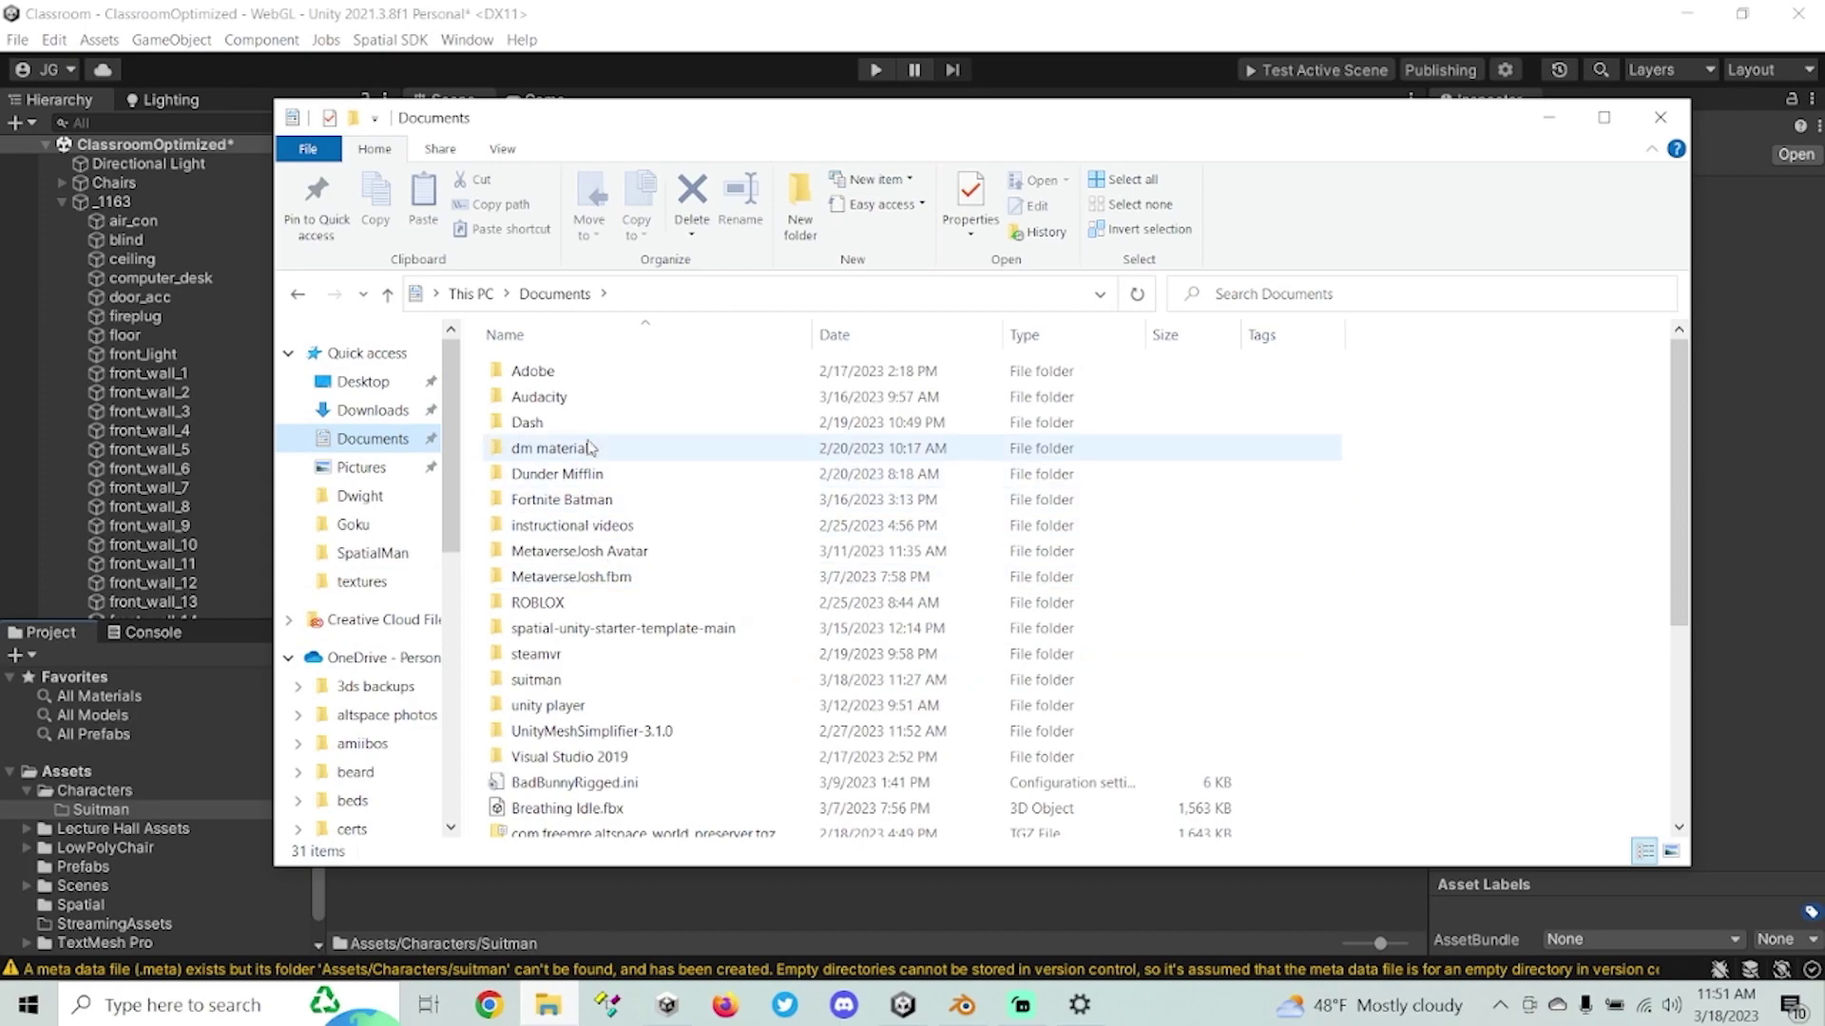
double_click(536, 679)
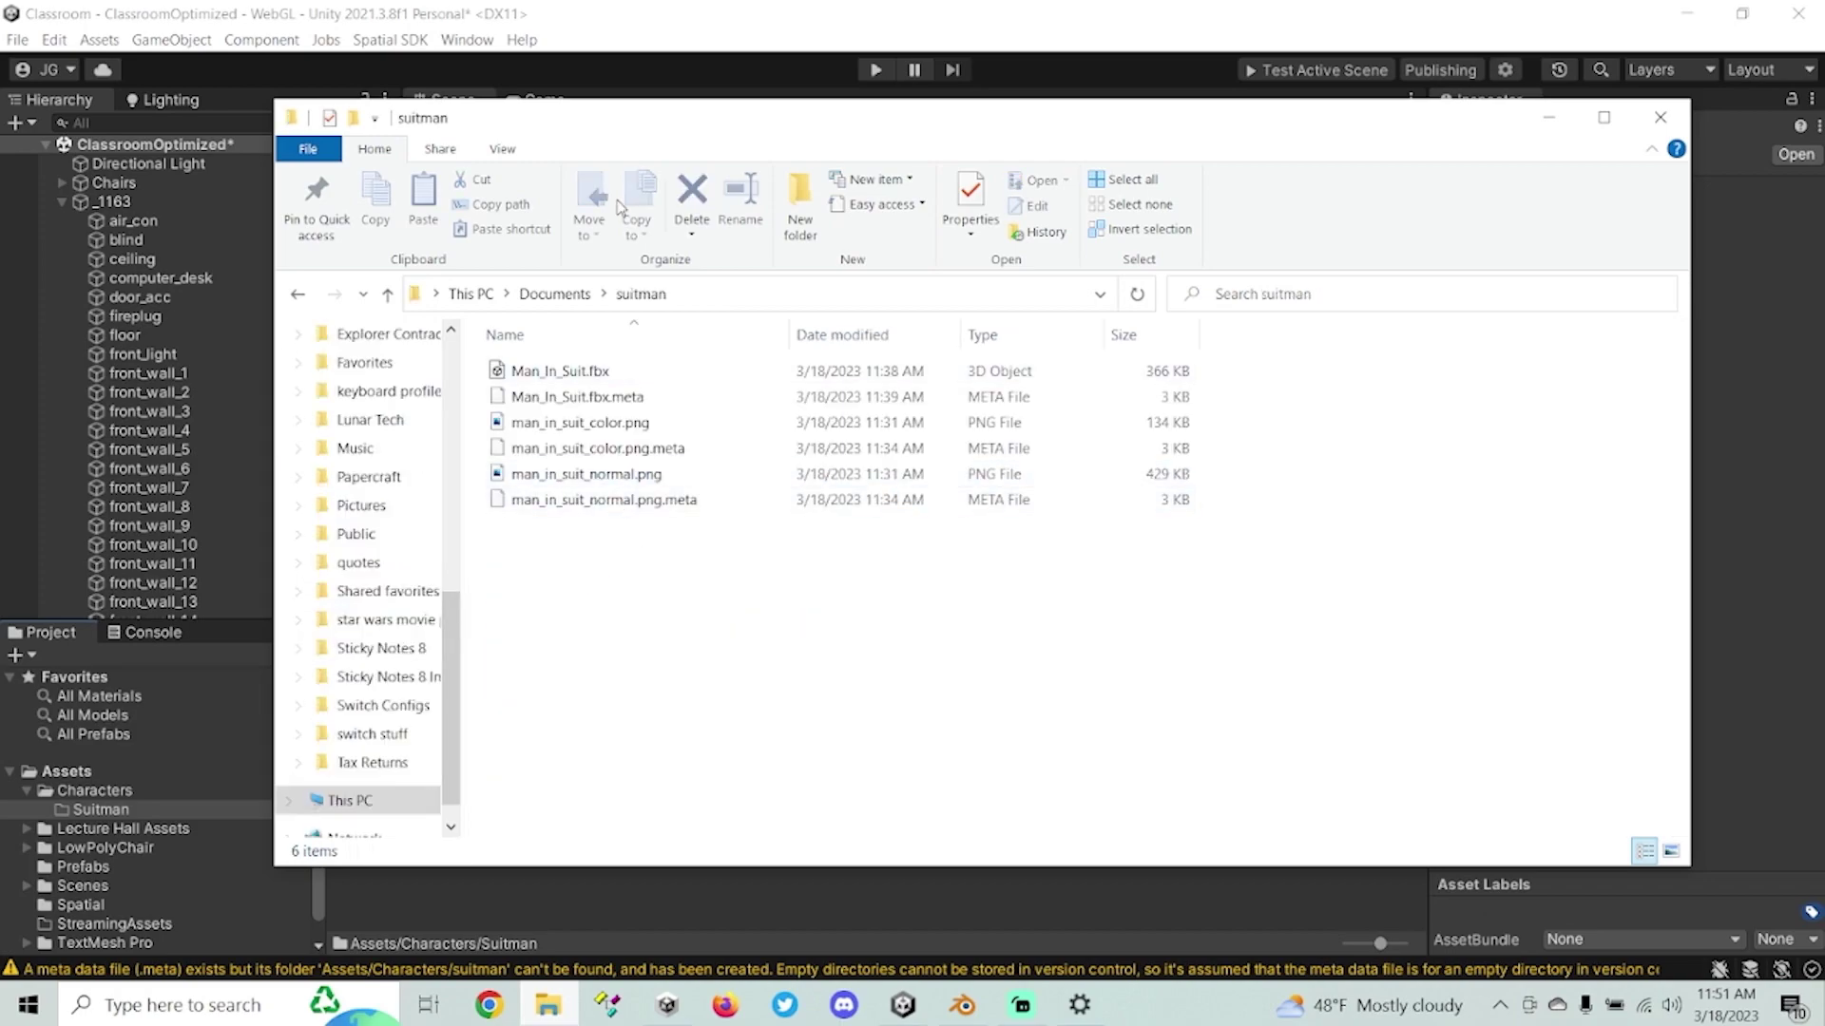
left_click_drag(614, 116, 1250, 173)
left_click_drag(1271, 672, 1131, 513)
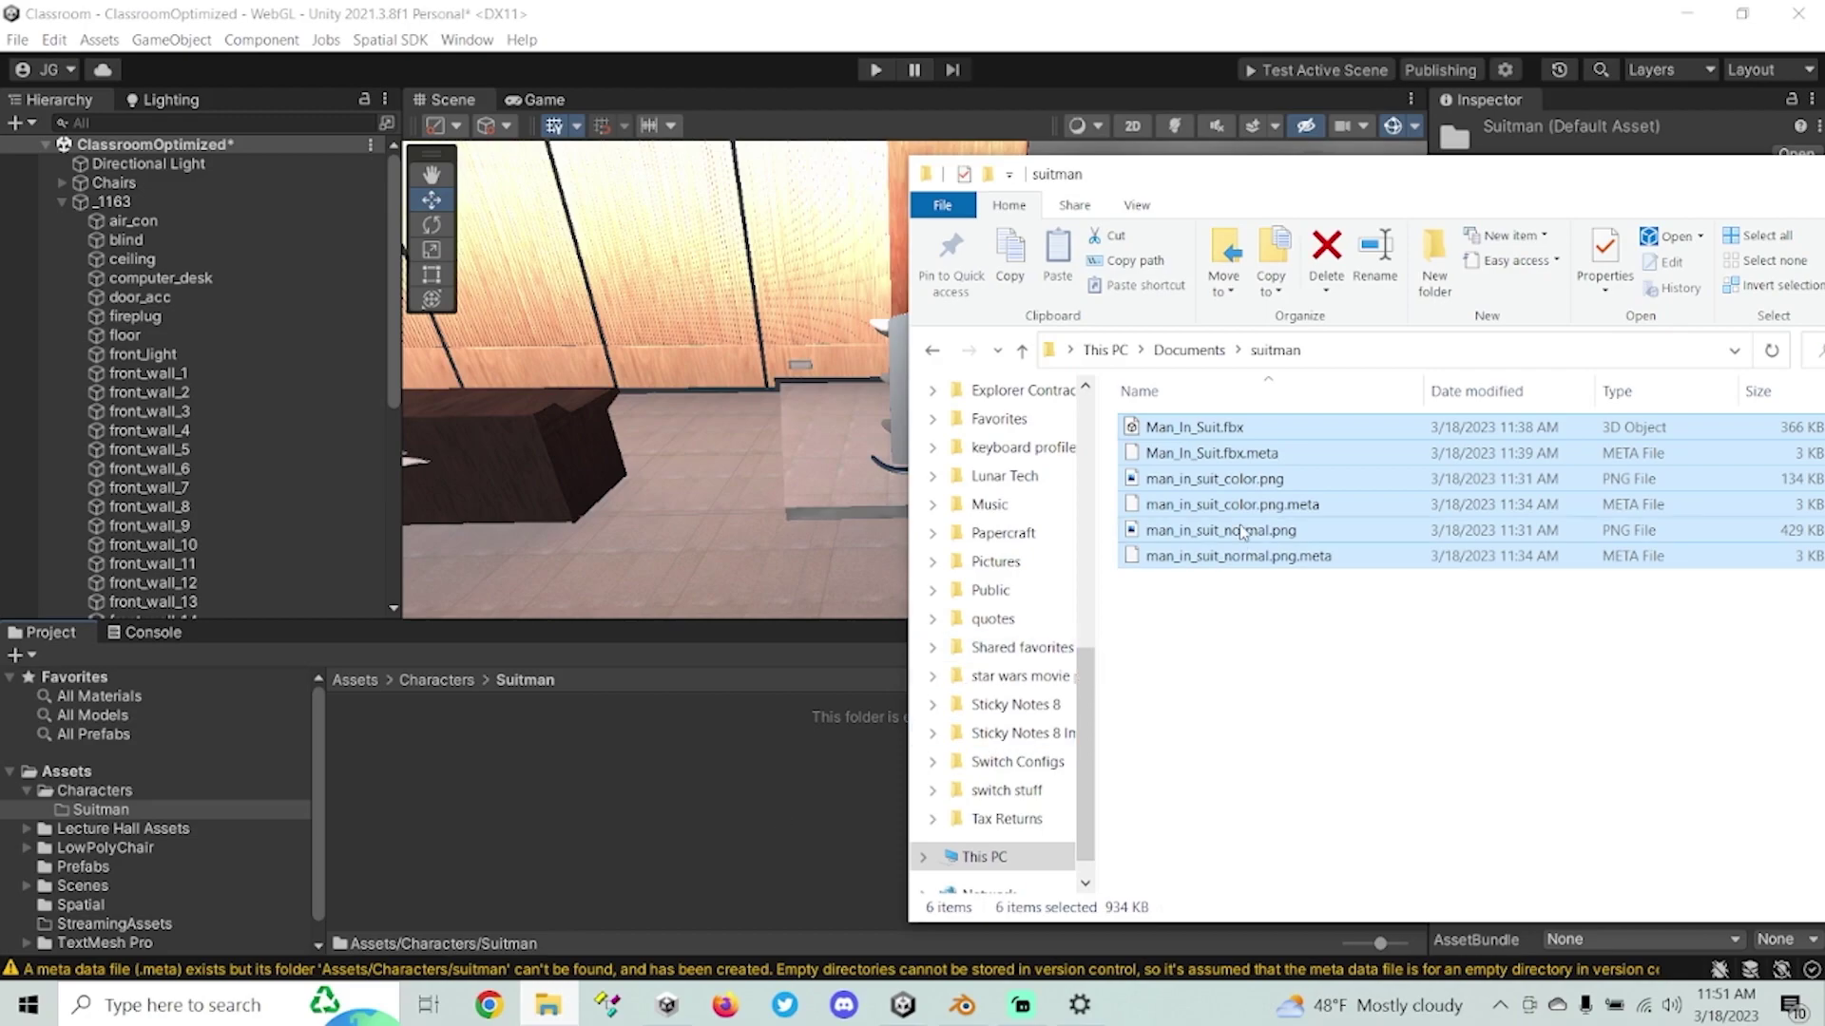
Copy the selected suitman files into the project's Assets/Characters/Suitman folder on disk and return to Unity.
right_click(554, 879)
left_click(663, 350)
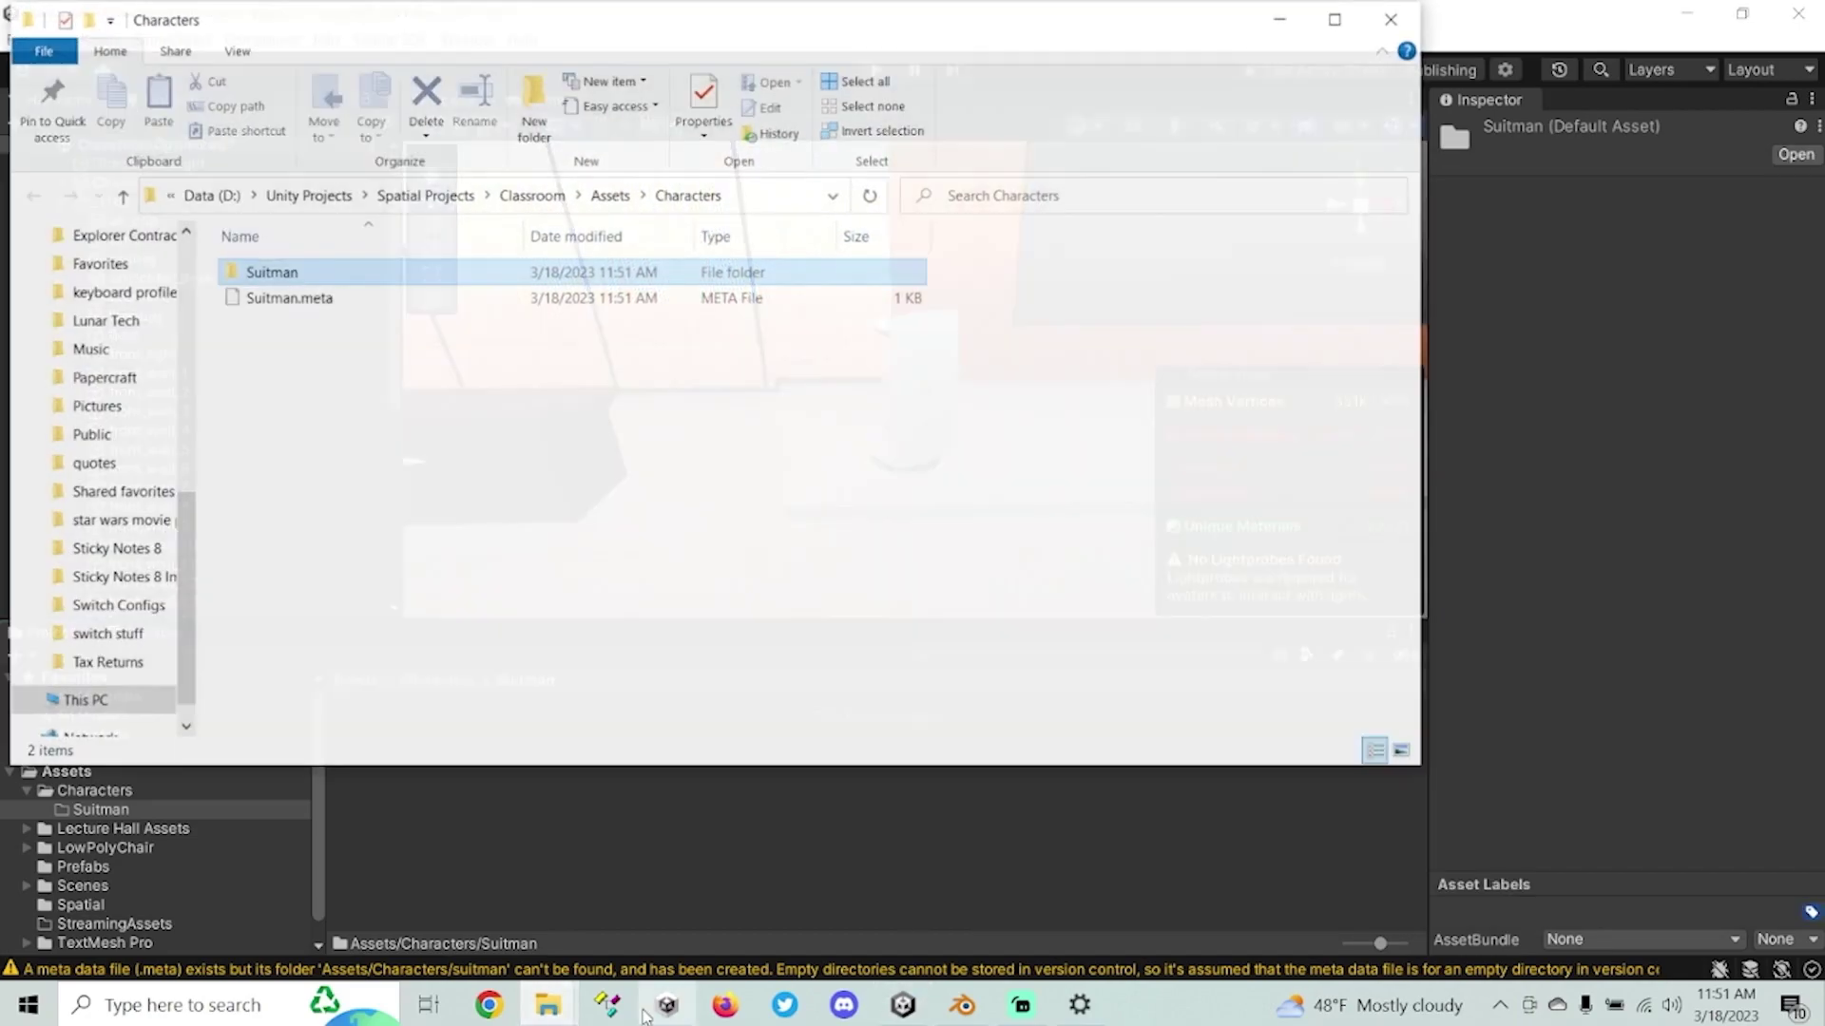
double_click(332, 264)
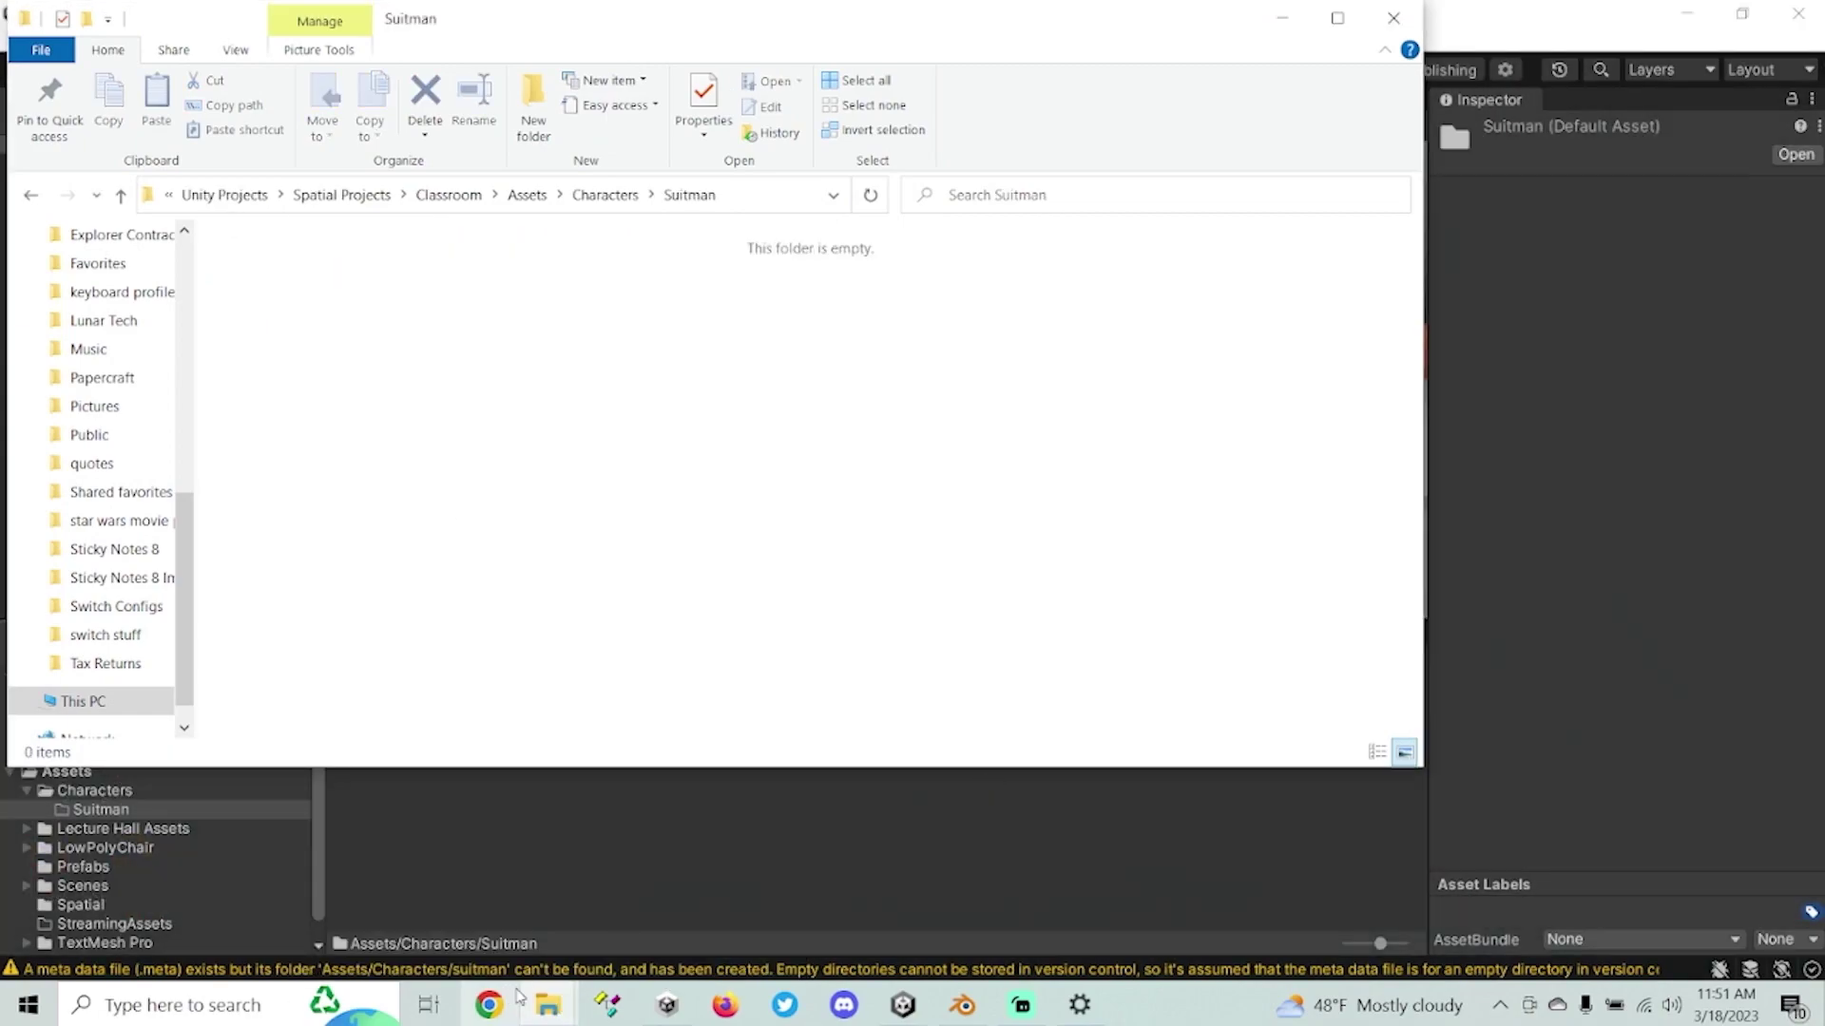
mouse_move(548, 1005)
left_click(466, 917)
left_click_drag(1205, 432, 774, 477)
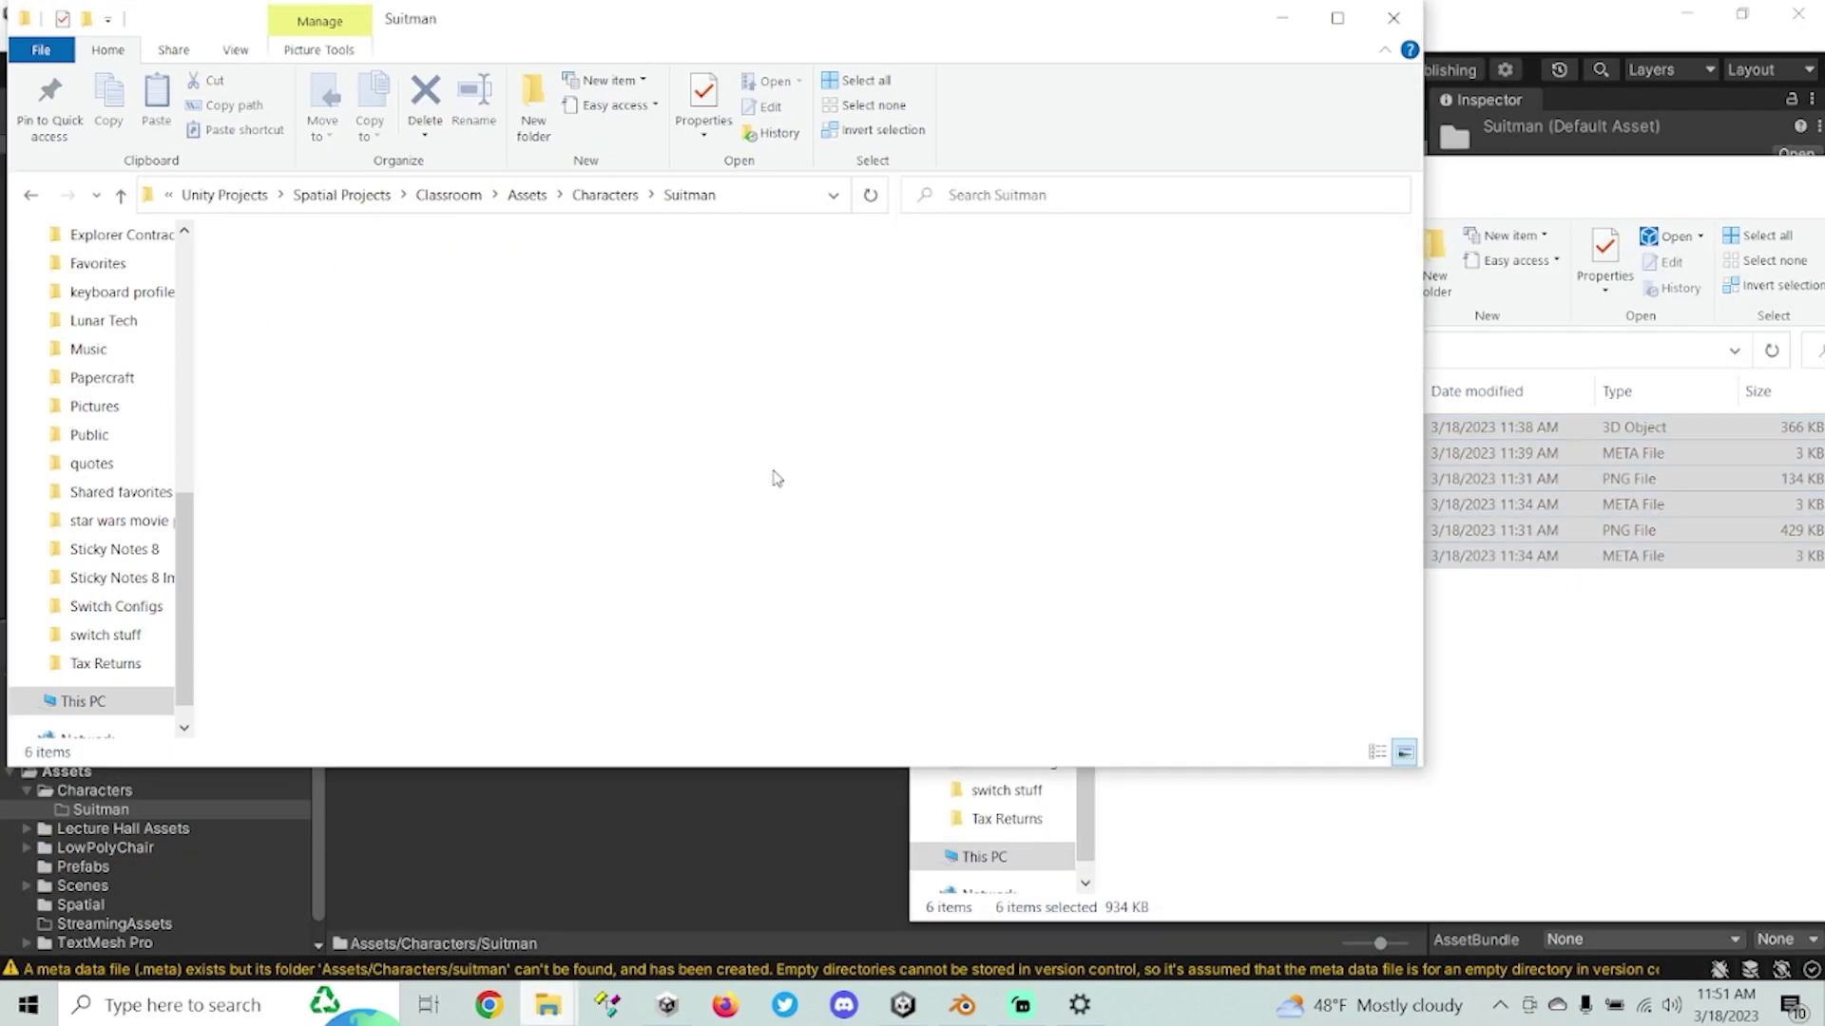
left_click(758, 846)
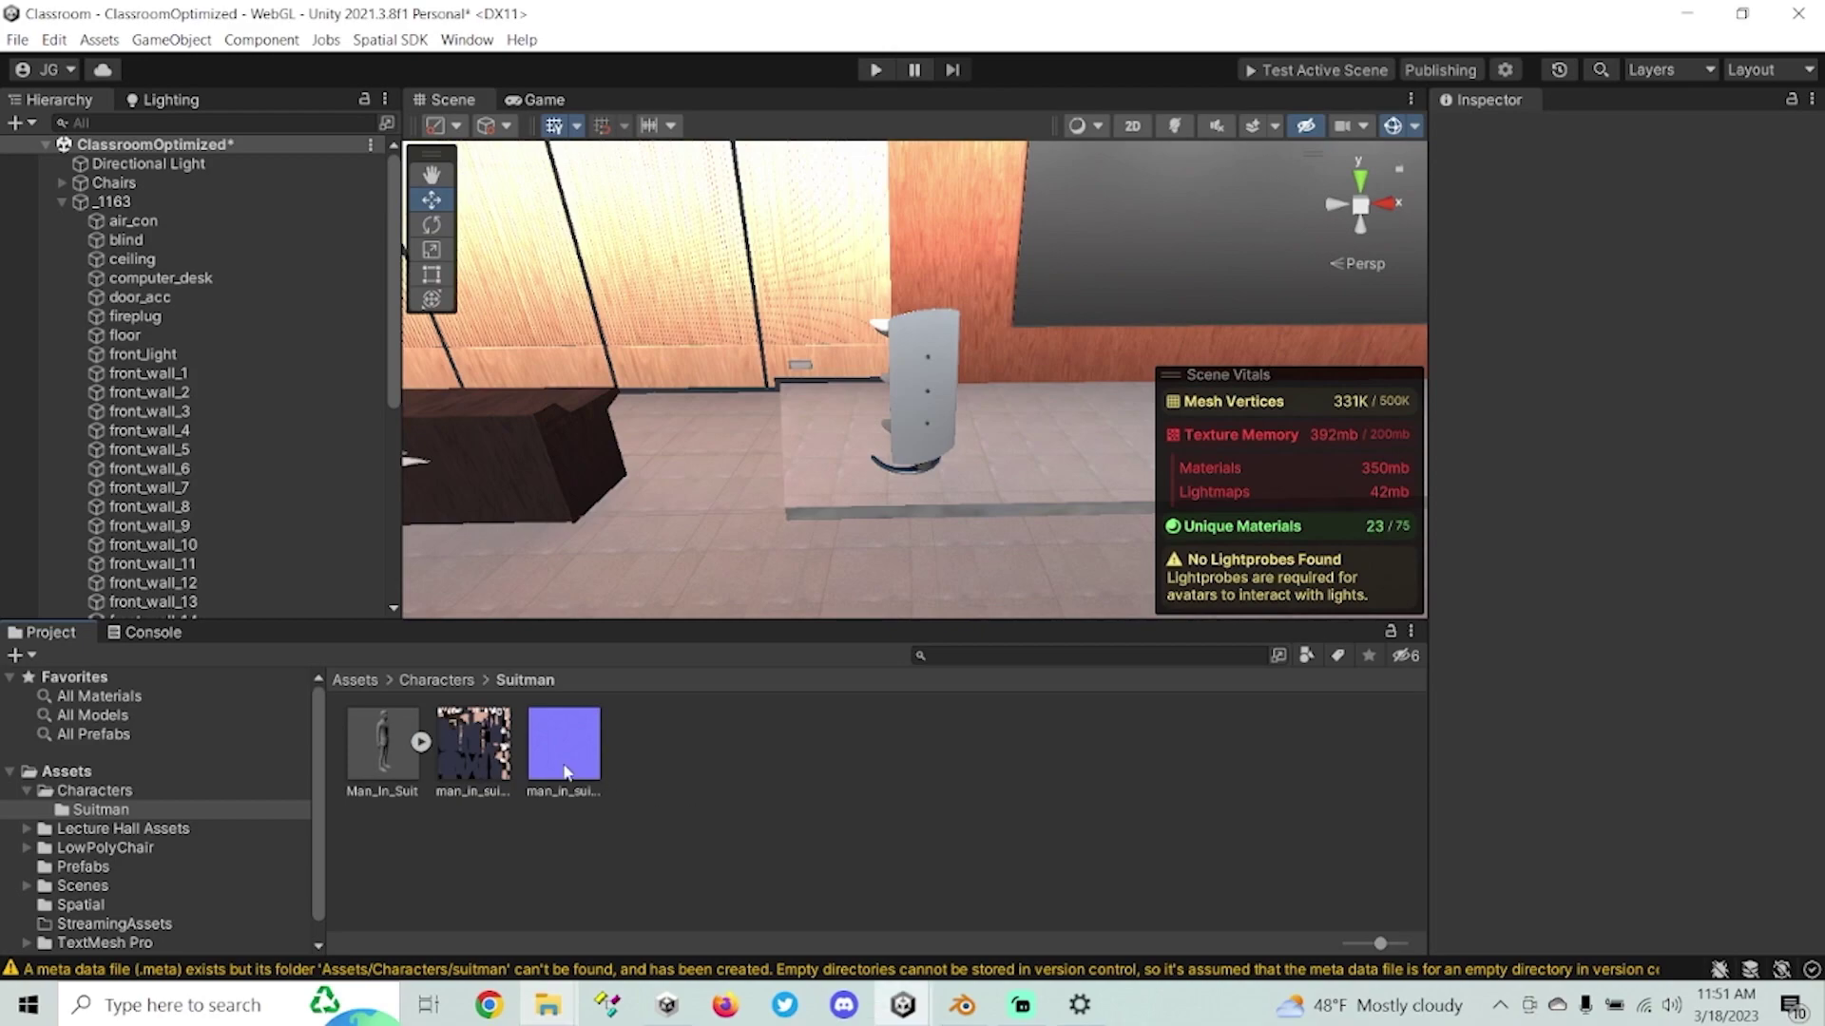
Extract the embedded material of the Man_In_Suit model into the Suitman folder.
left_click(391, 755)
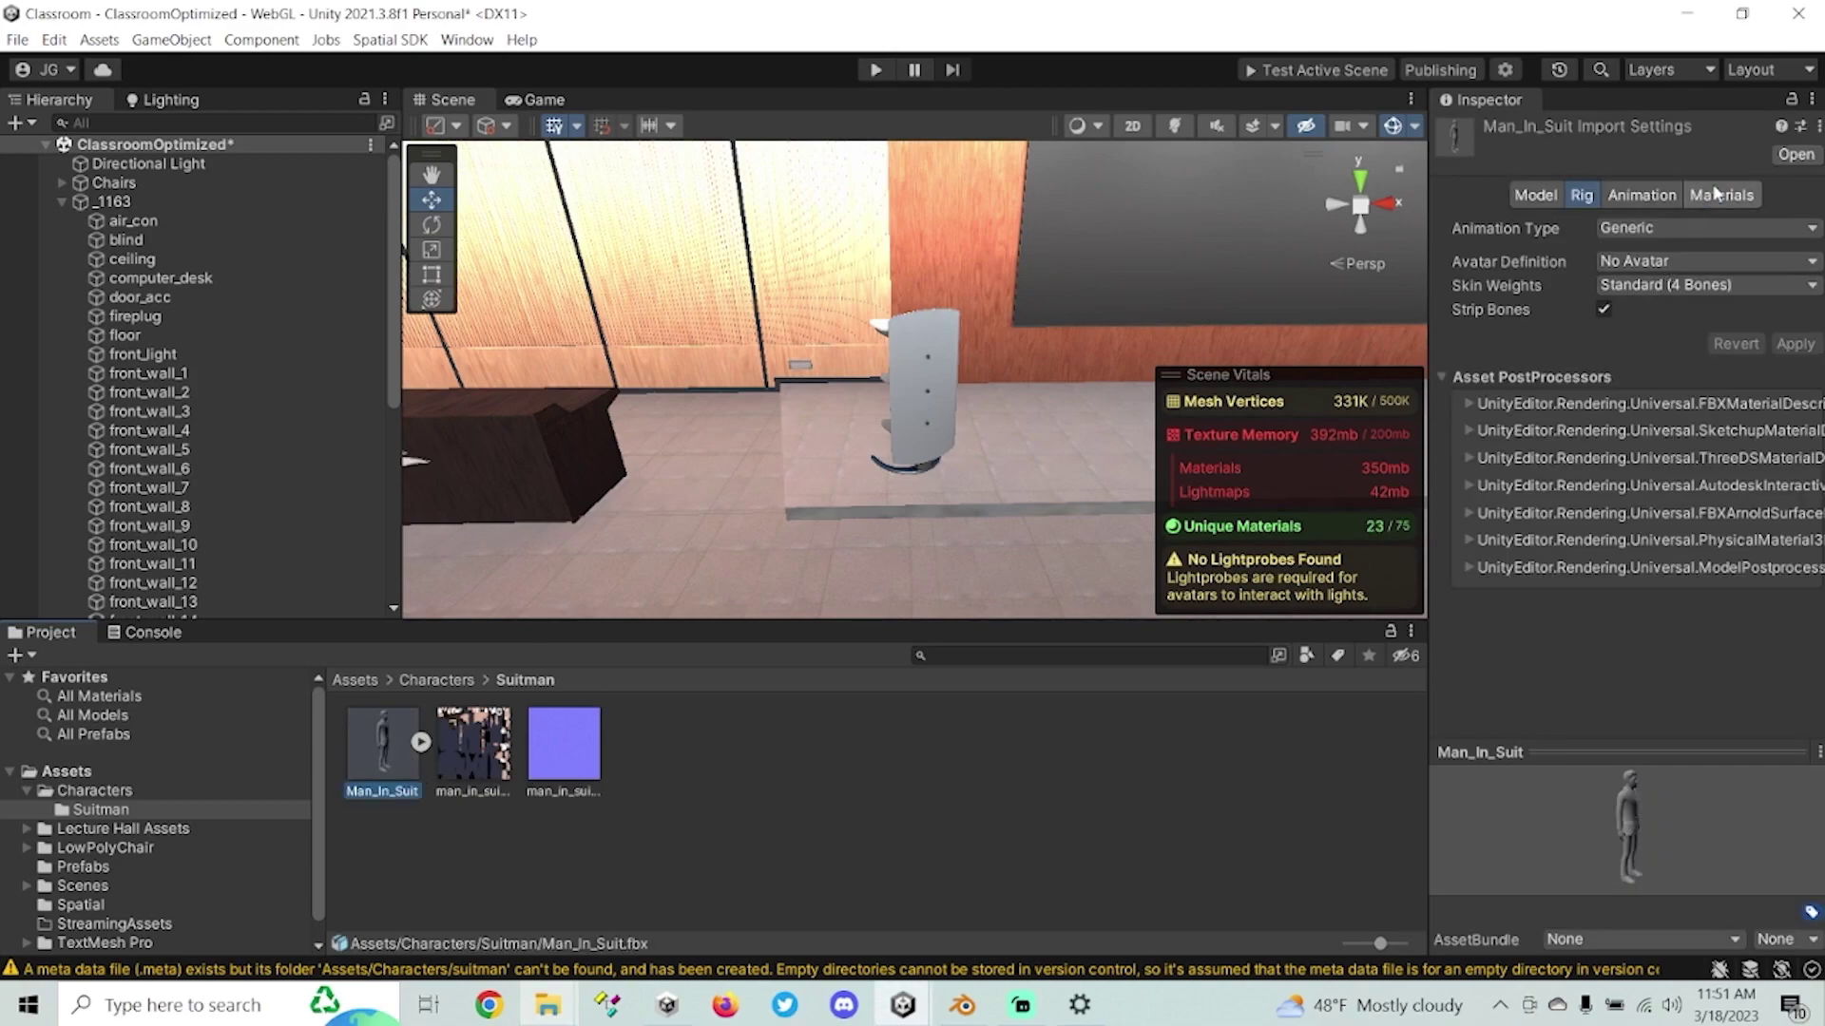
left_click(1749, 195)
left_click(1751, 303)
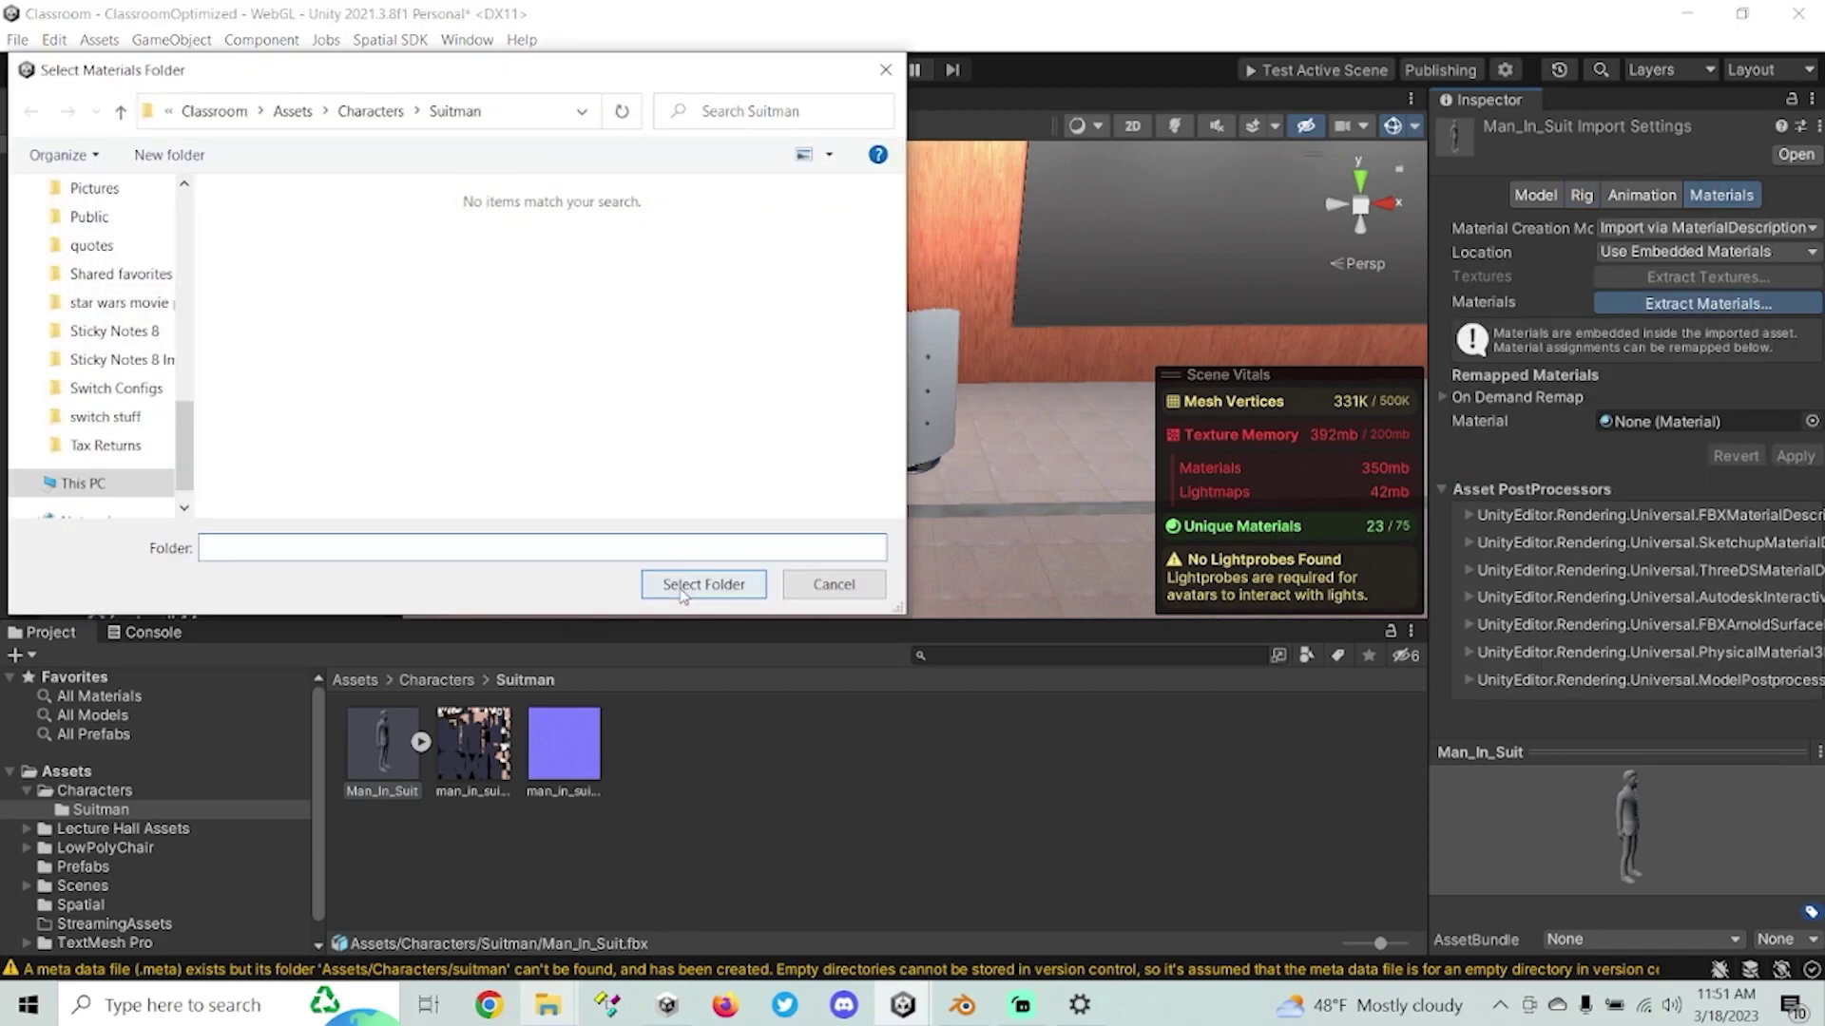
left_click(703, 581)
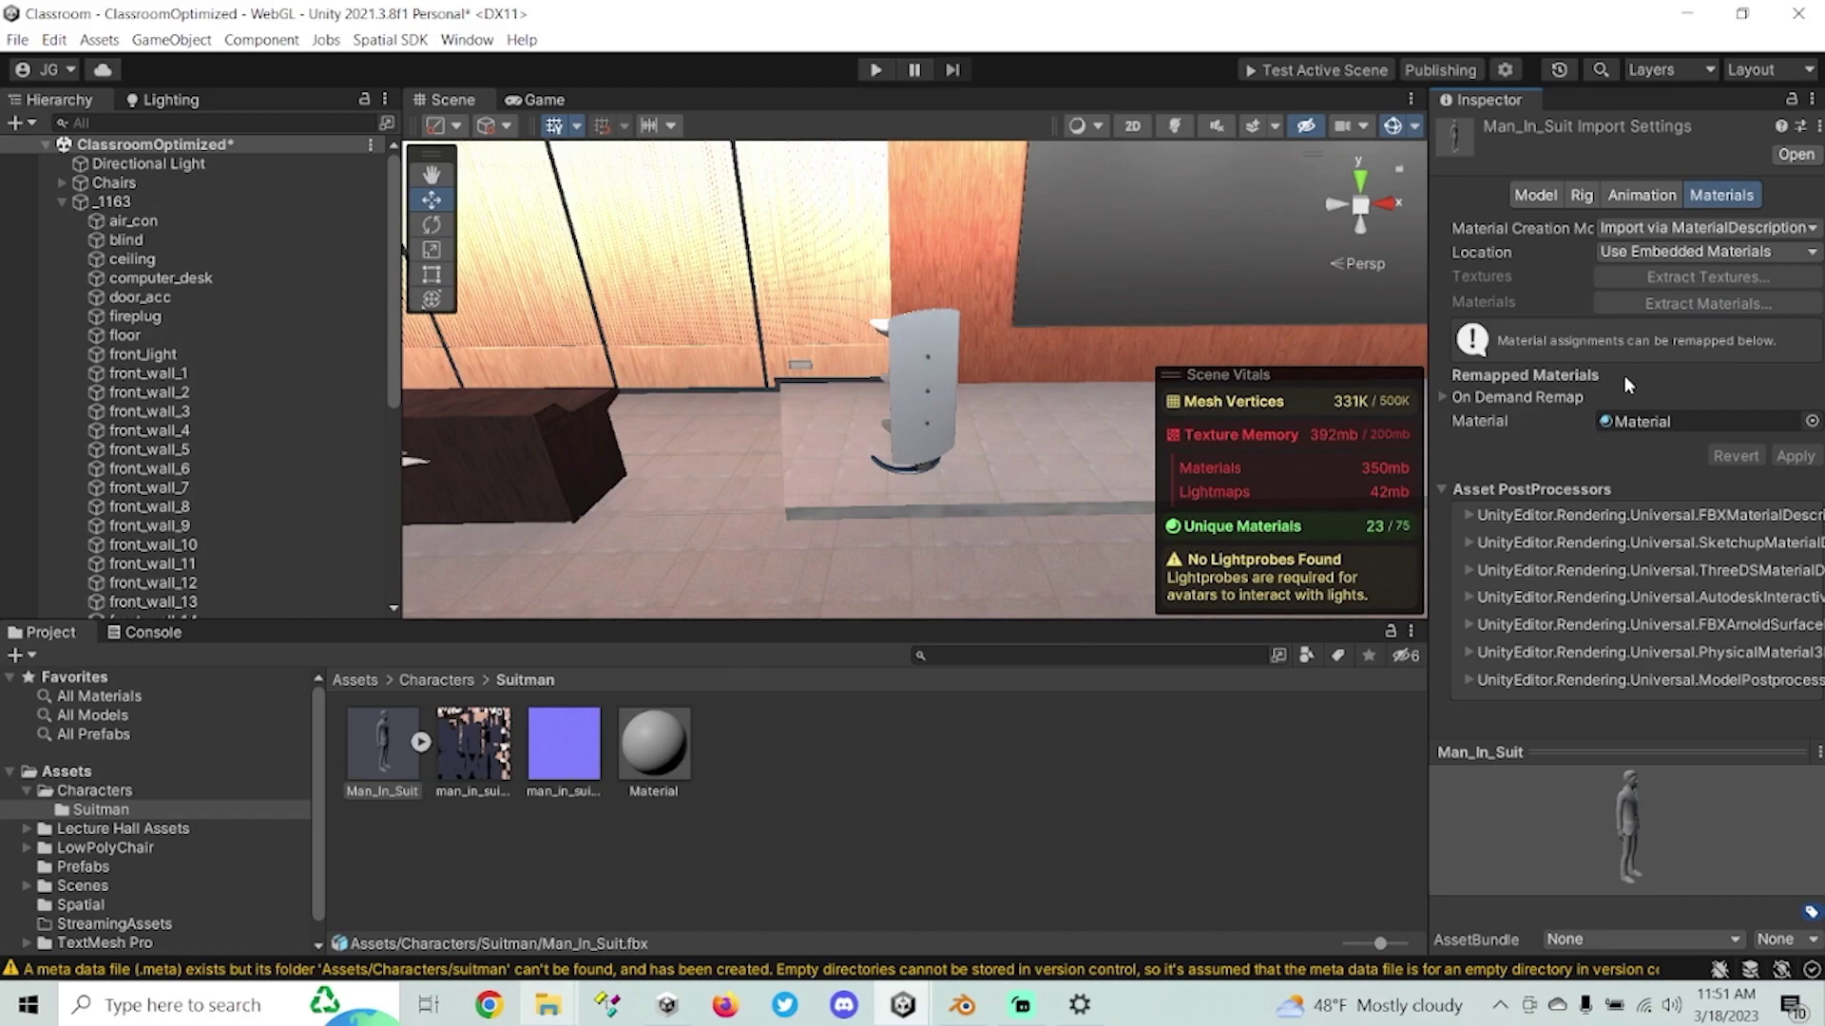
Set the Man_In_Suit rig's animation type to Humanoid and apply the import settings.
left_click(1580, 194)
left_click(1662, 231)
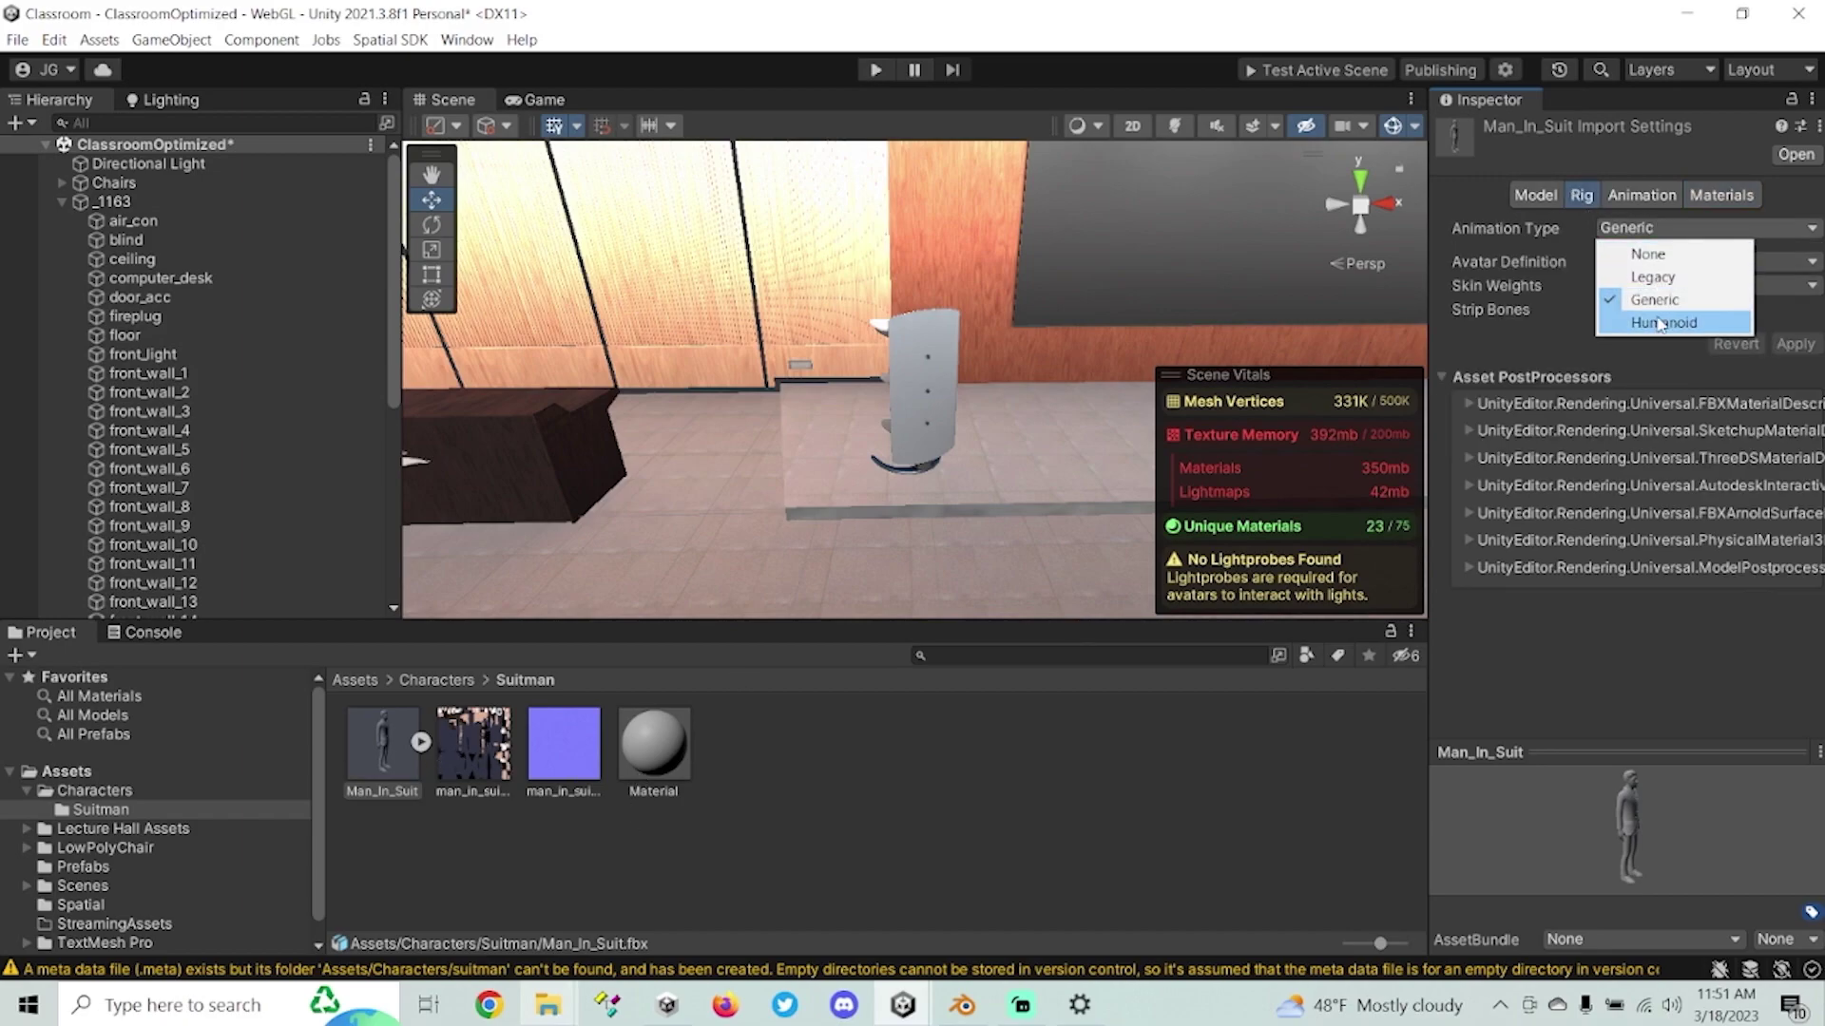
left_click(1663, 321)
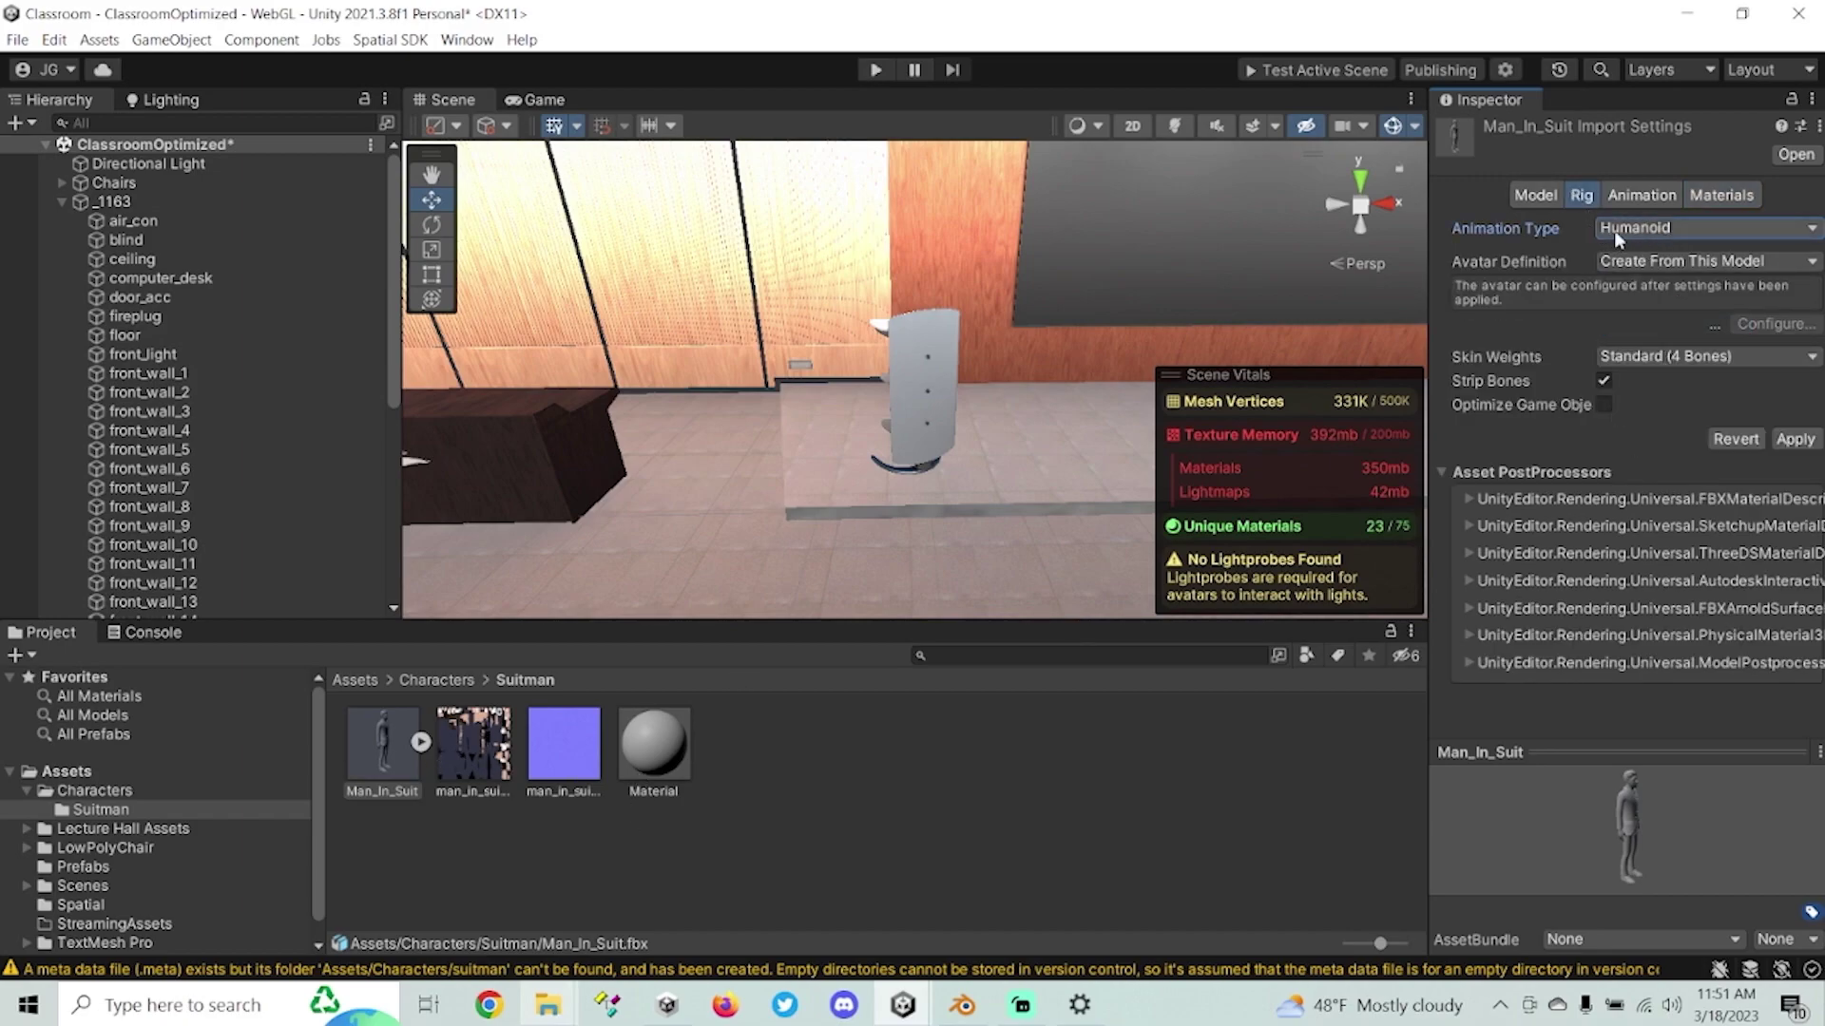
left_click(1795, 439)
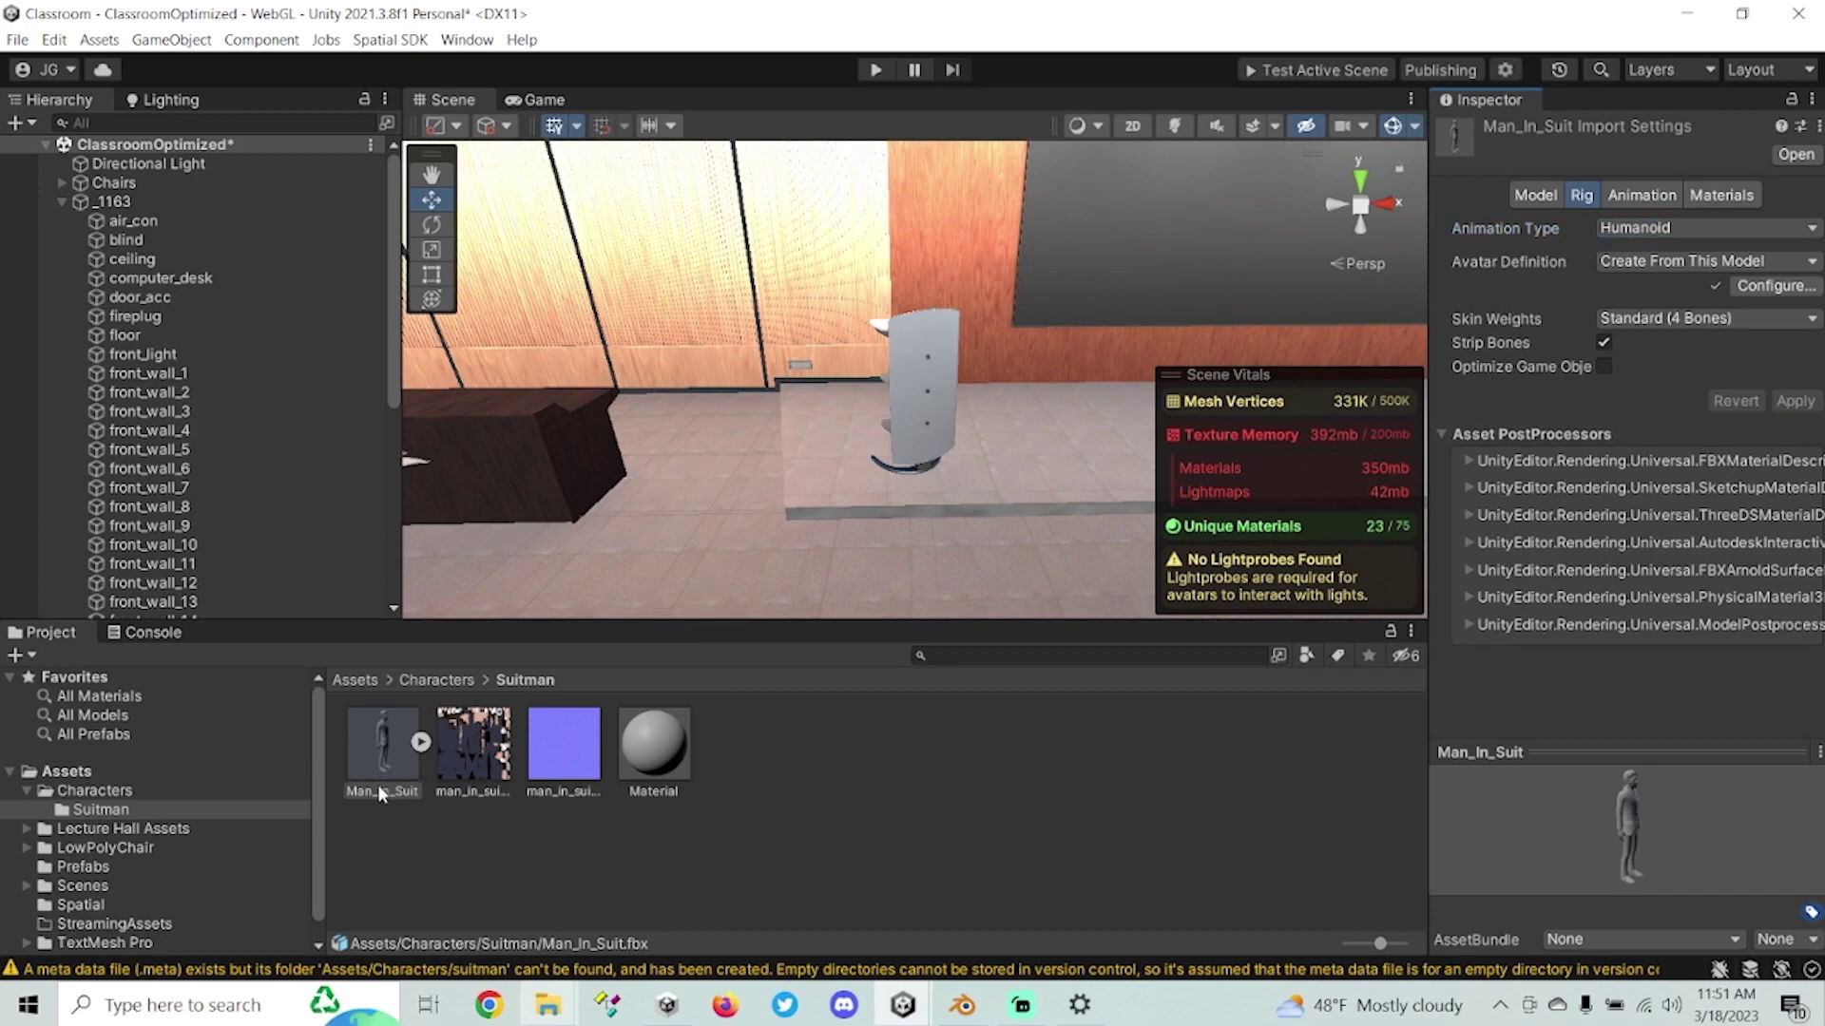
Place the Man_In_Suit model on the floor between the desk and the chair and rotate it about 165.72 degrees around Y.
left_click_drag(380, 755, 739, 460)
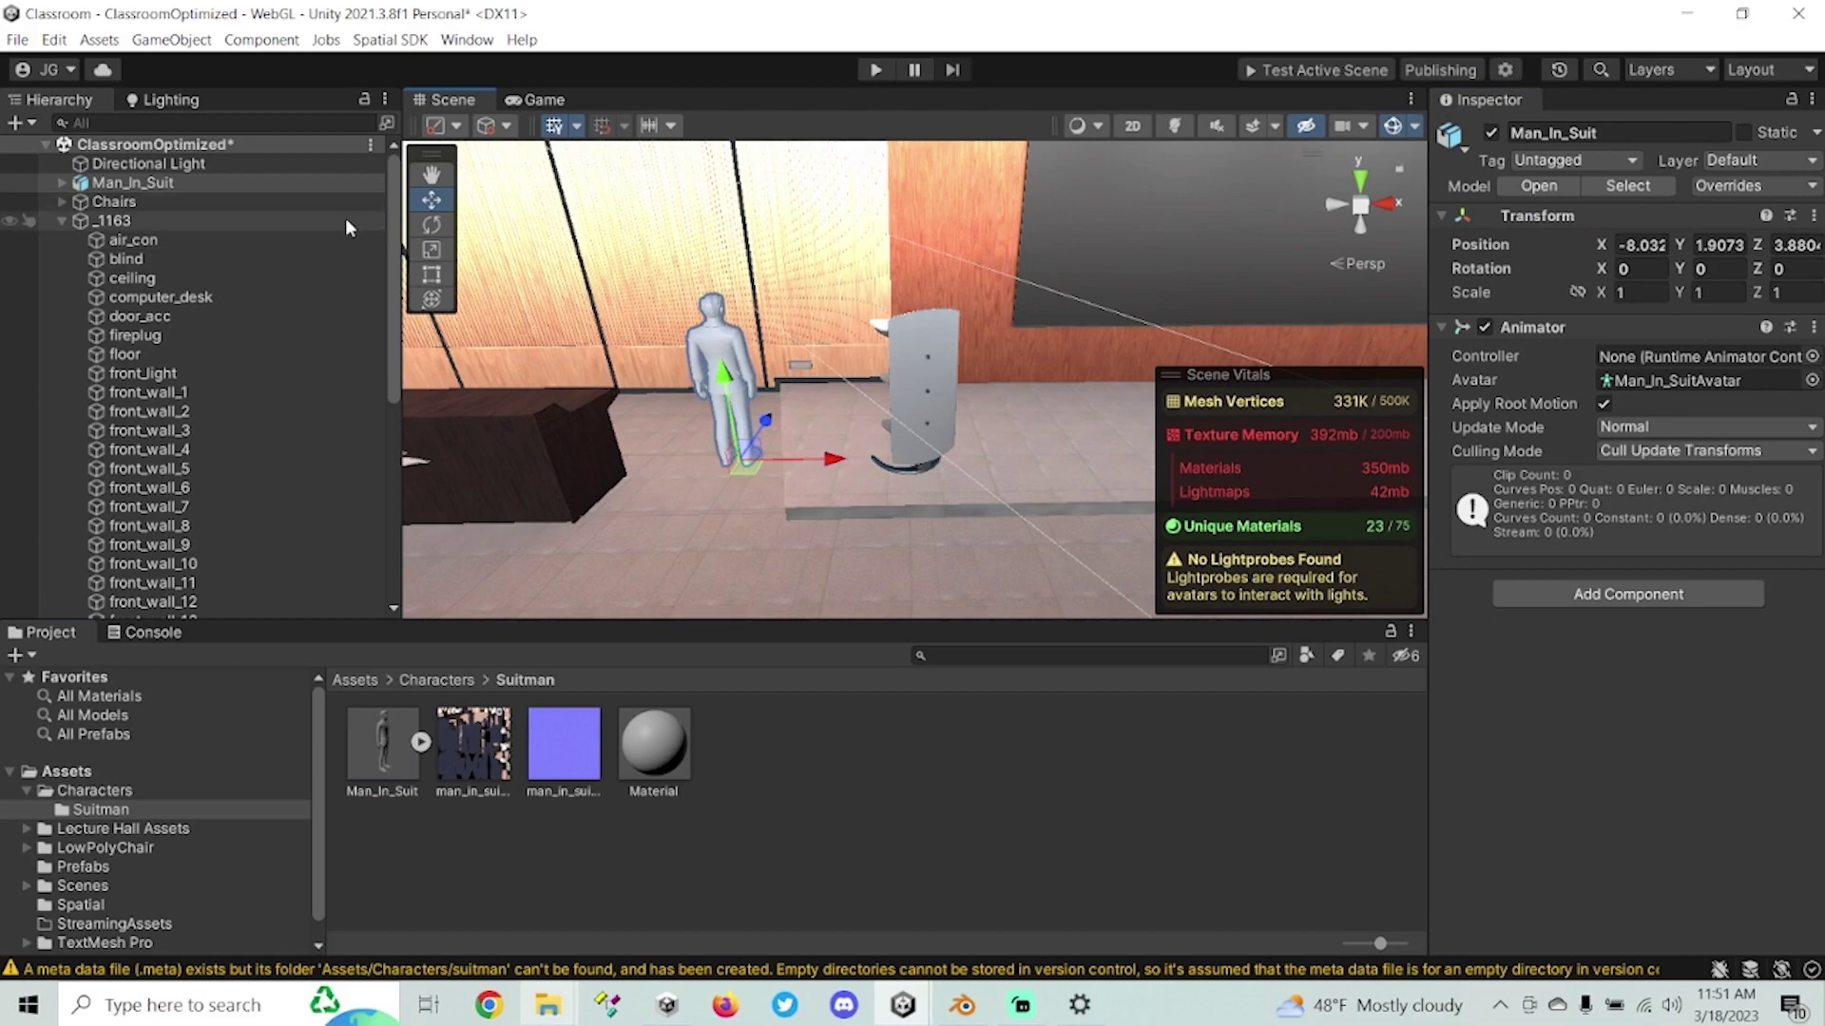
left_click(429, 226)
left_click_drag(670, 521, 202, 464)
scroll(713, 309, "up", 2)
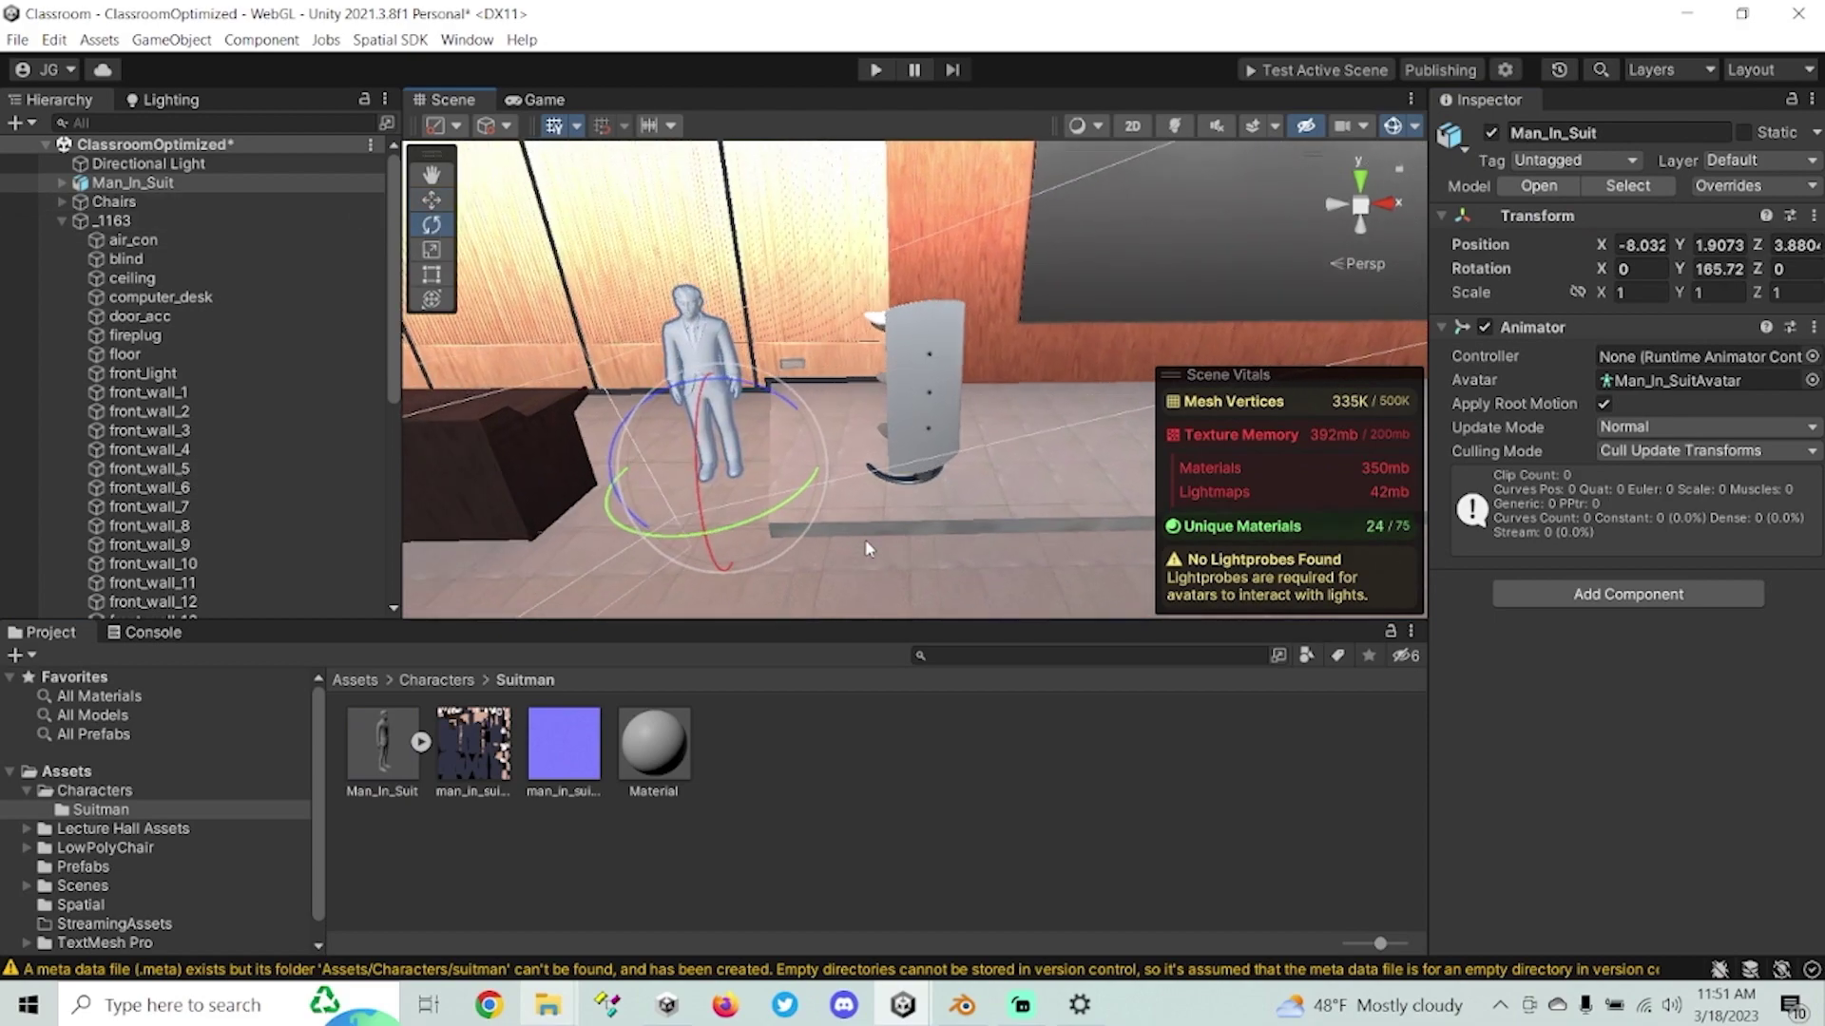
Assign man_in_suit_color as the extracted material's base map and man_in_suit_normal as its normal map, fixing the normal texture's import type.
left_click(655, 740)
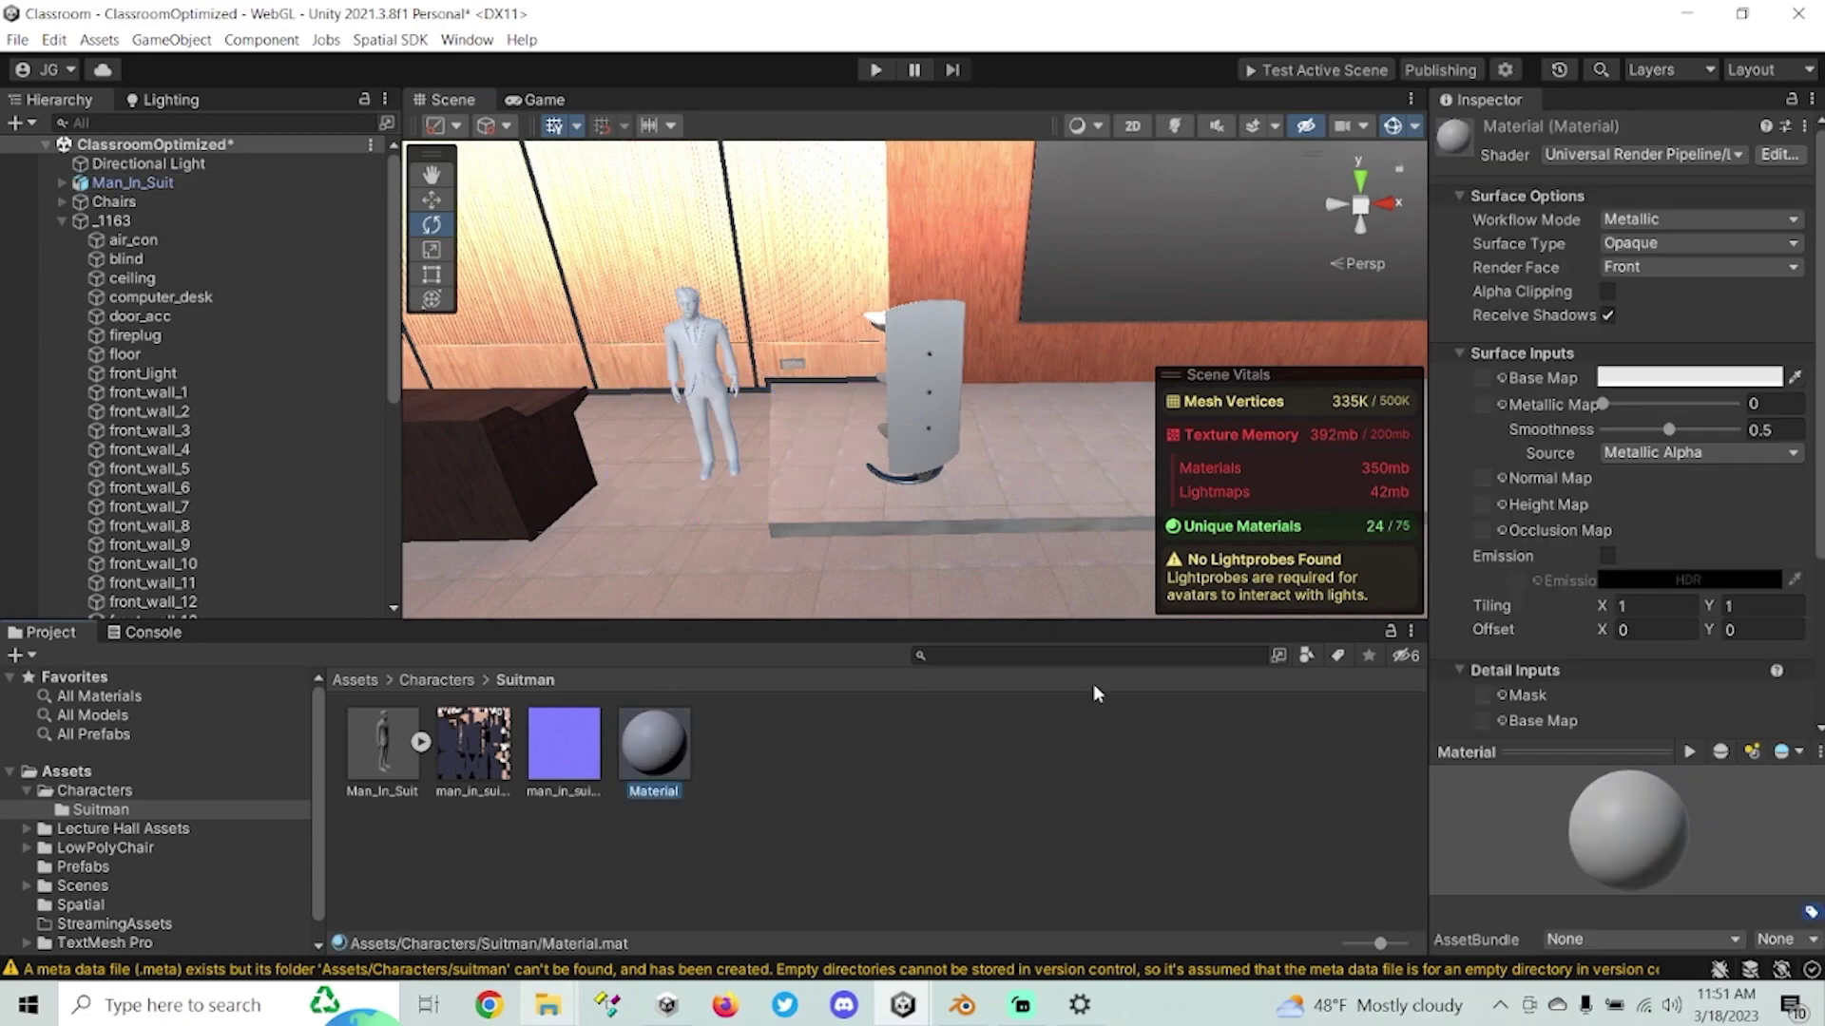
left_click_drag(475, 751, 1504, 385)
left_click_drag(590, 774, 1482, 480)
left_click(1780, 528)
right_click_drag(808, 422, 918, 414)
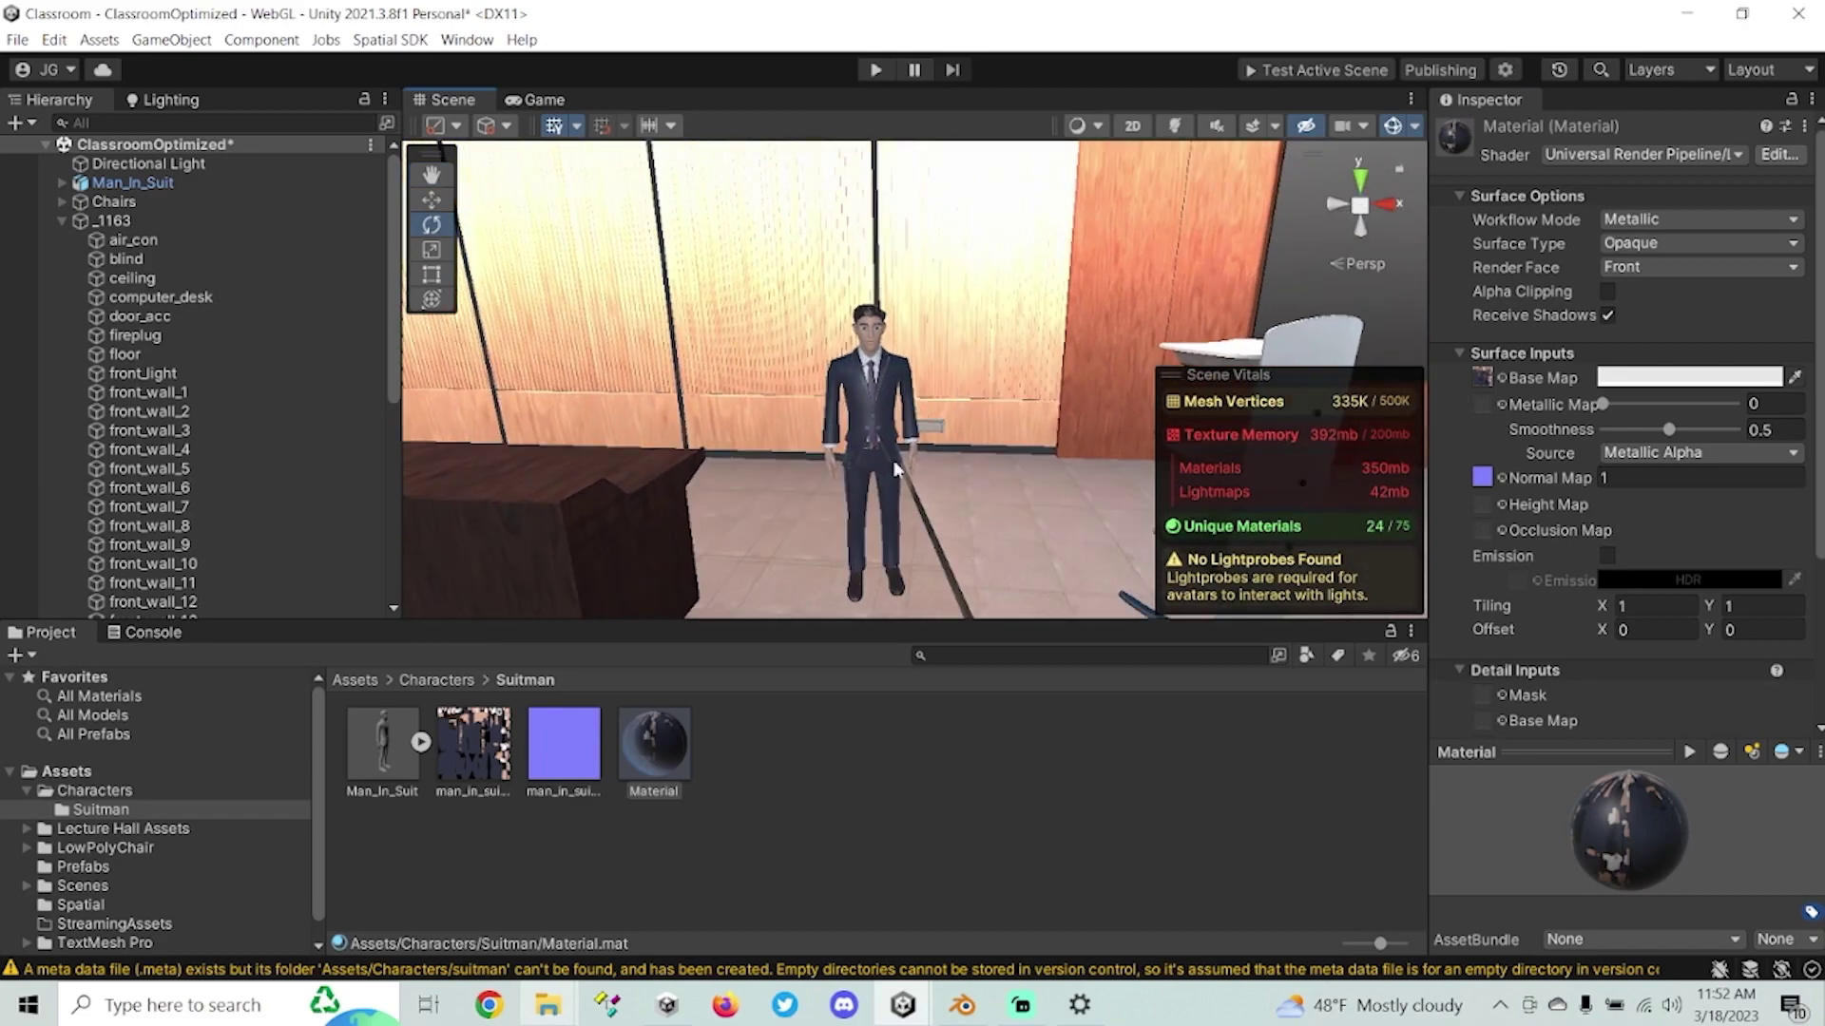
Reduce the suit material's smoothness to 0.205.
double_click(176, 183)
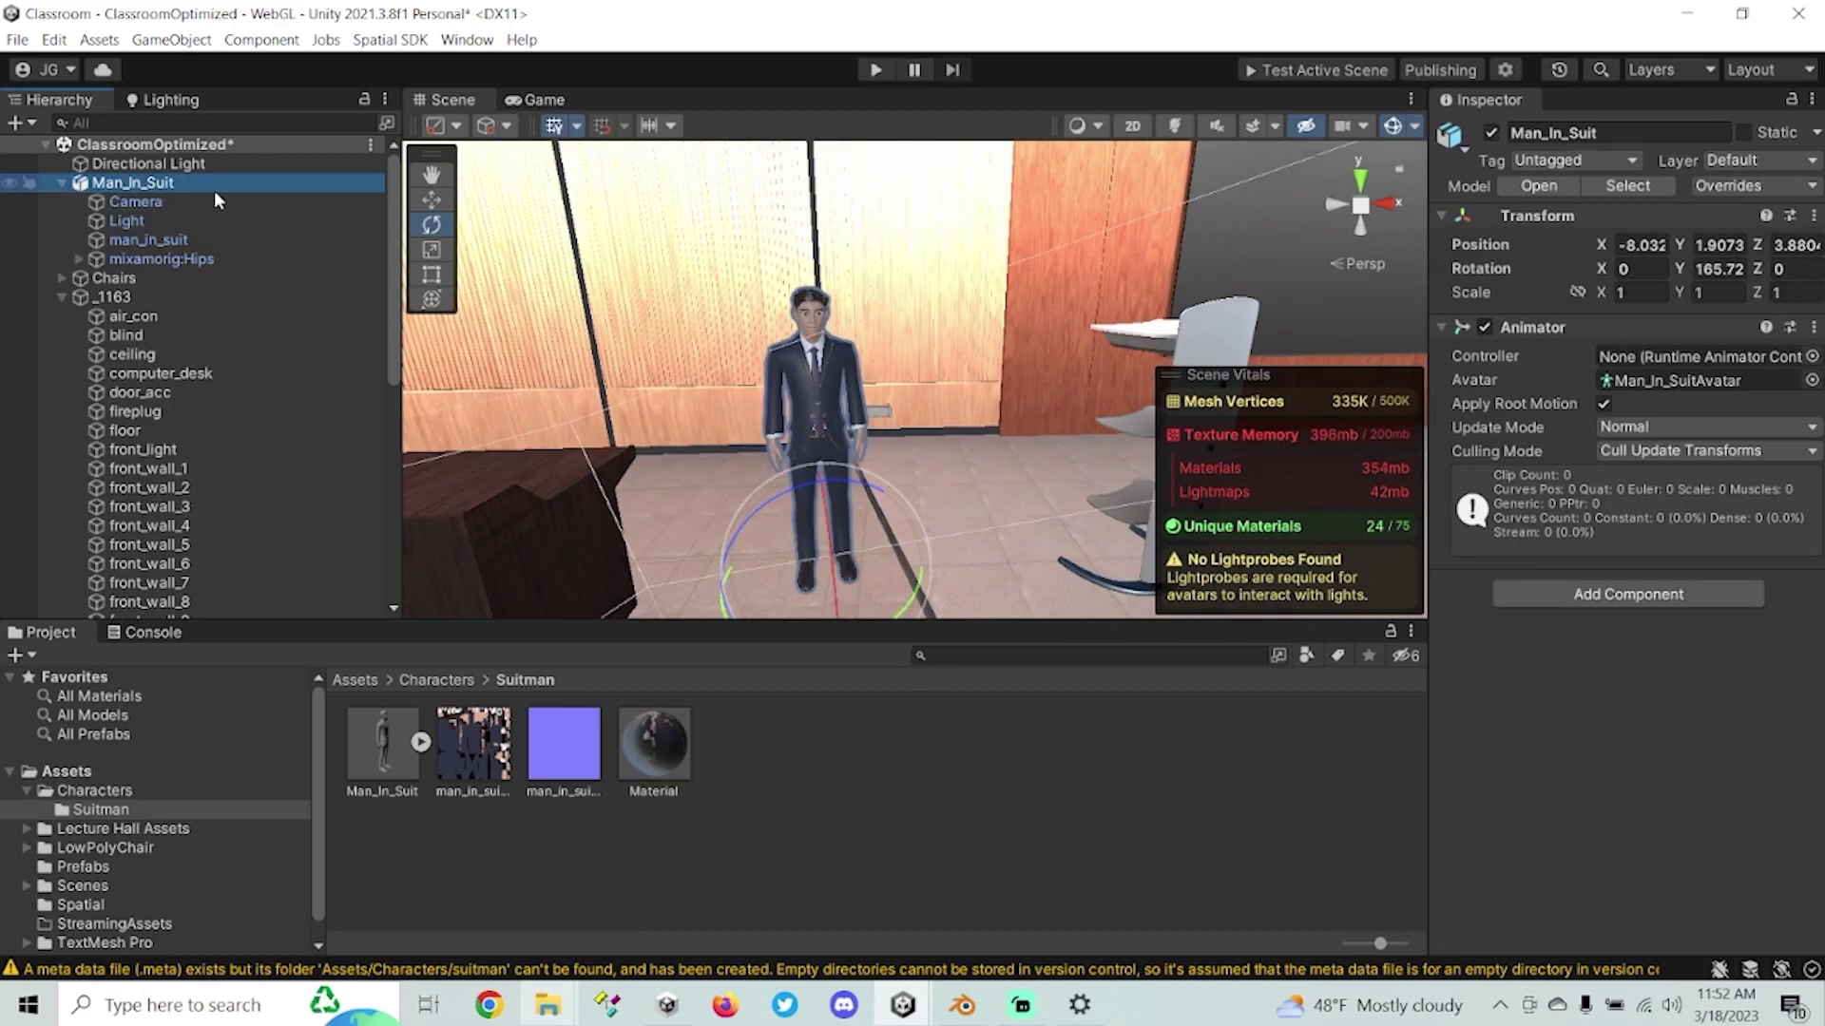
left_click(639, 747)
mouse_move(1639, 425)
left_mouse_down()
mouse_move(1661, 433)
mouse_move(1631, 434)
left_mouse_up()
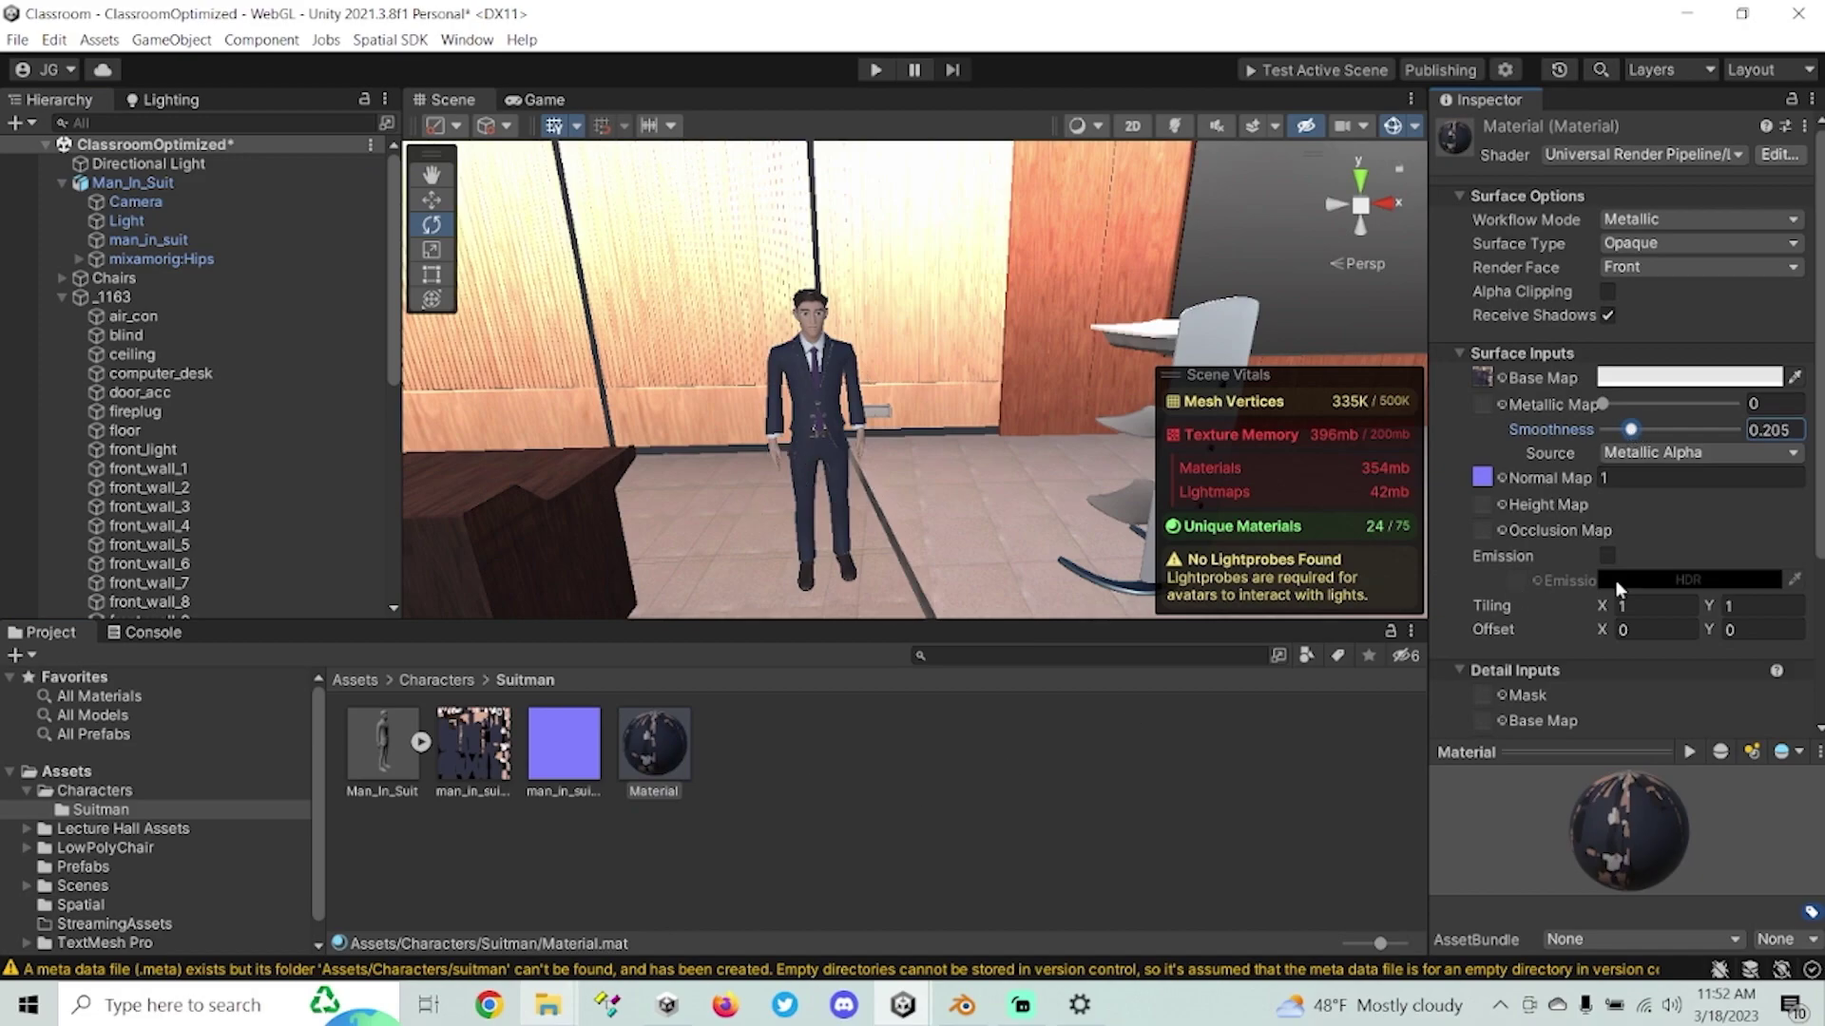
Add the Spatial Avatar component to Man_In_Suit and save the object as a prefab variant in the Suitman folder.
left_click(171, 184)
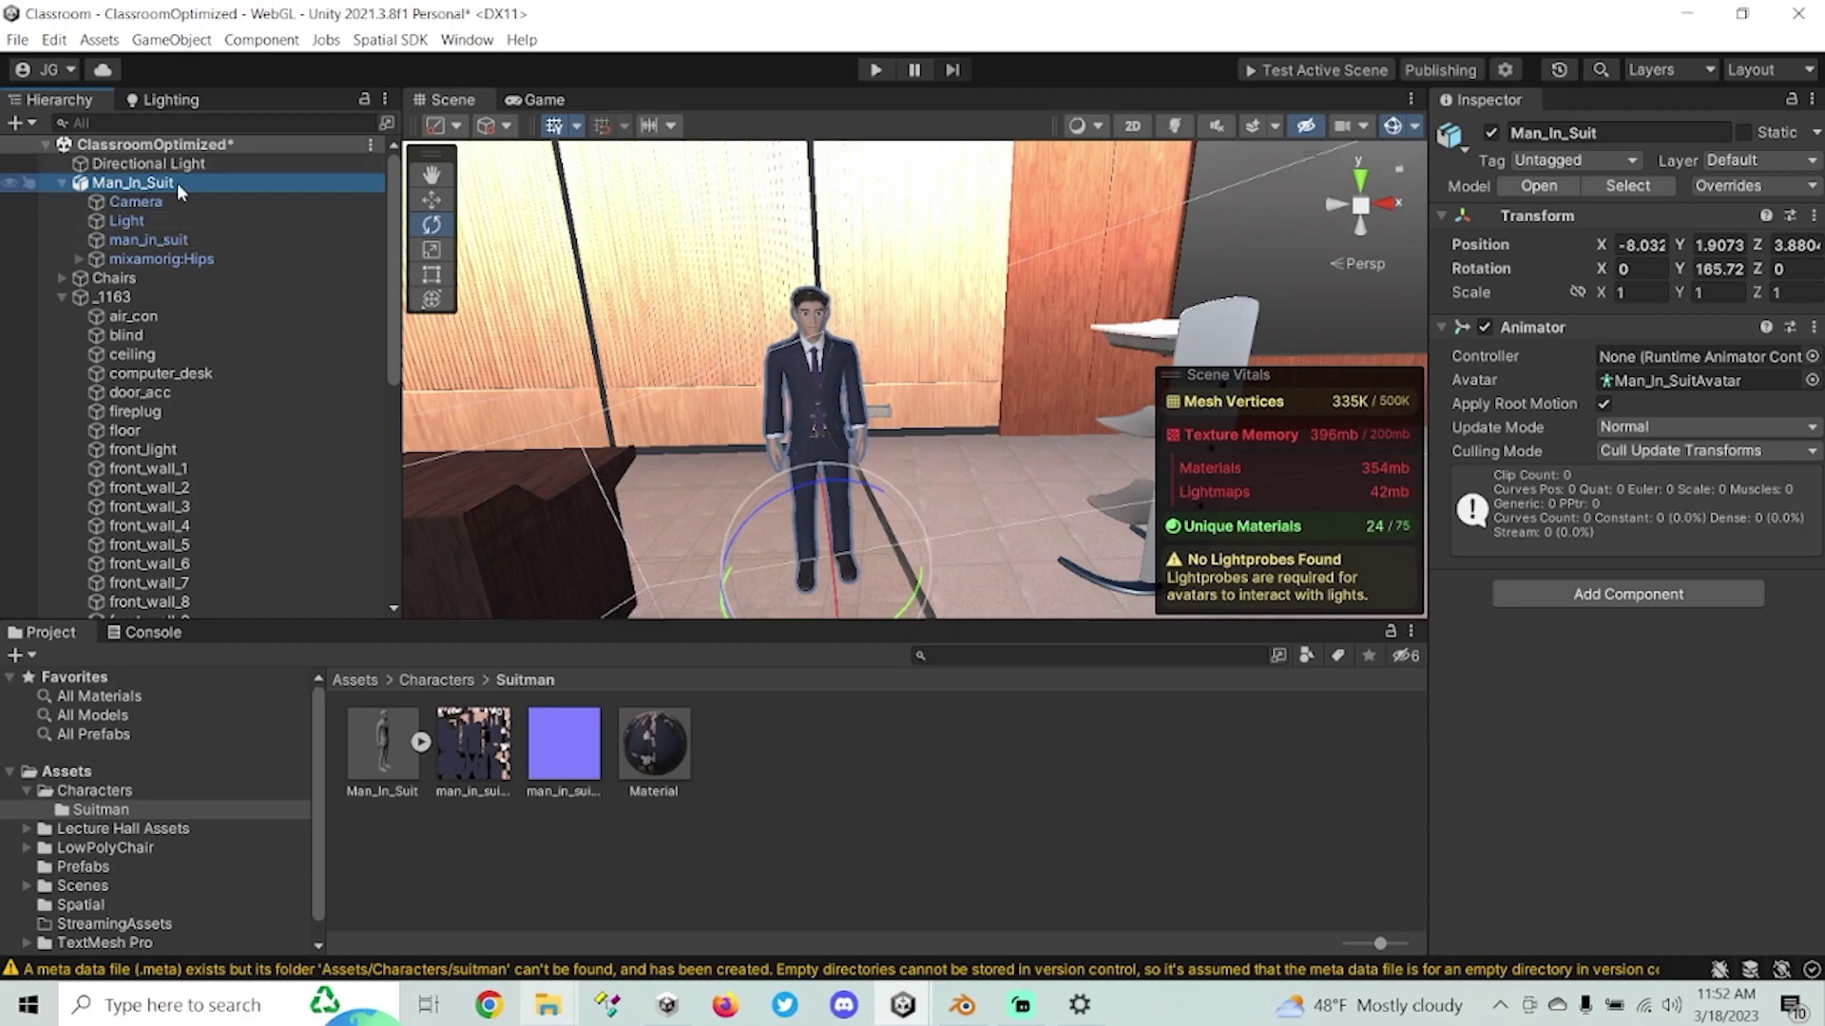
left_click(1631, 596)
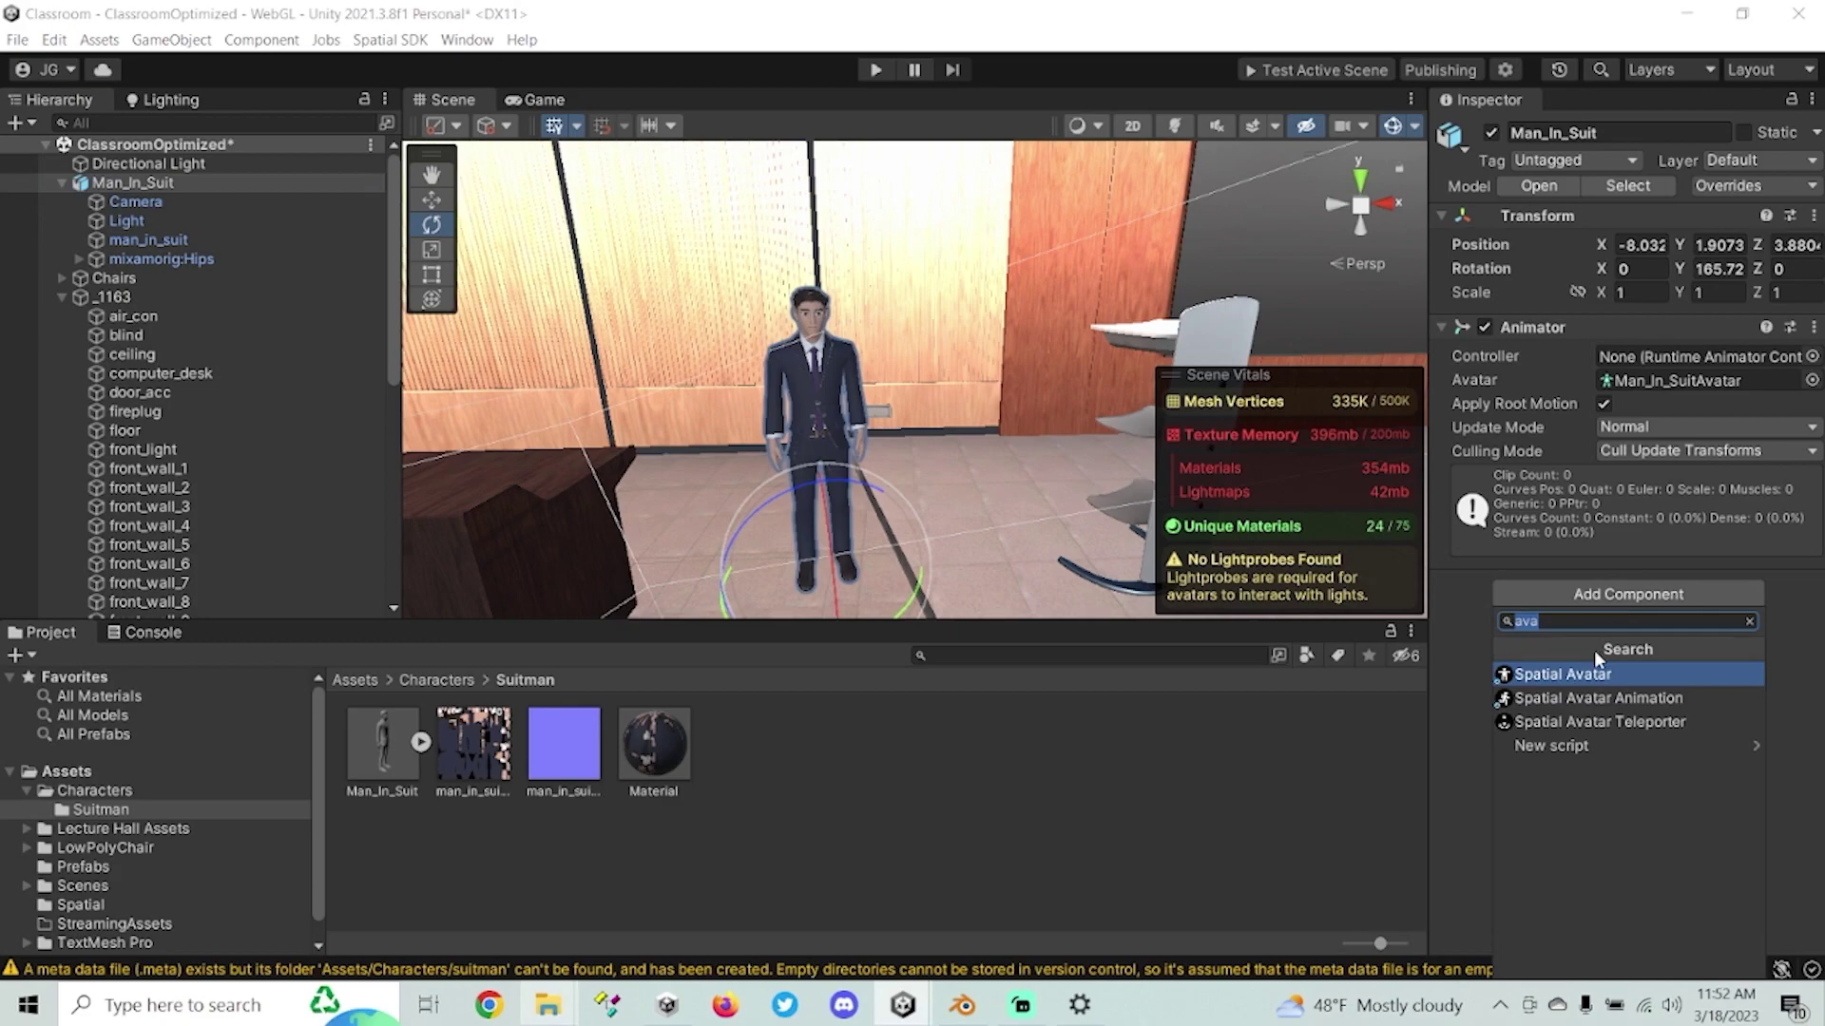
left_click(1587, 674)
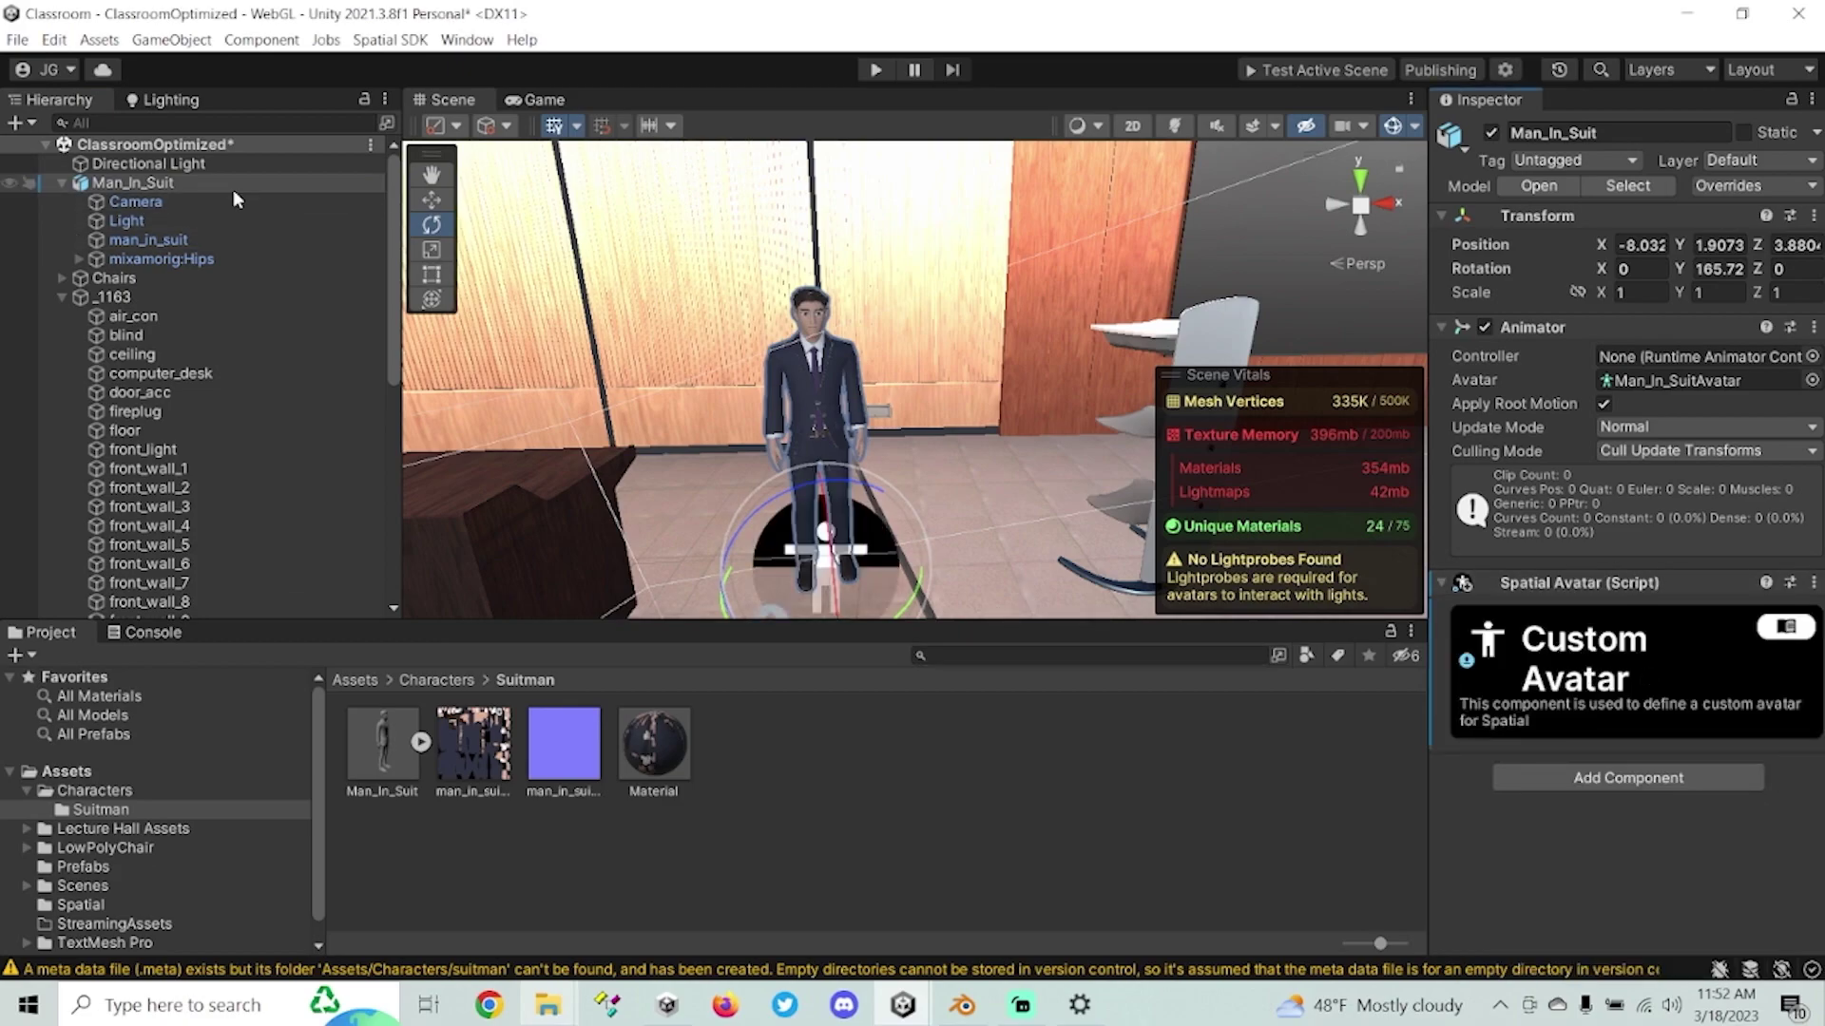
left_click_drag(140, 189, 805, 790)
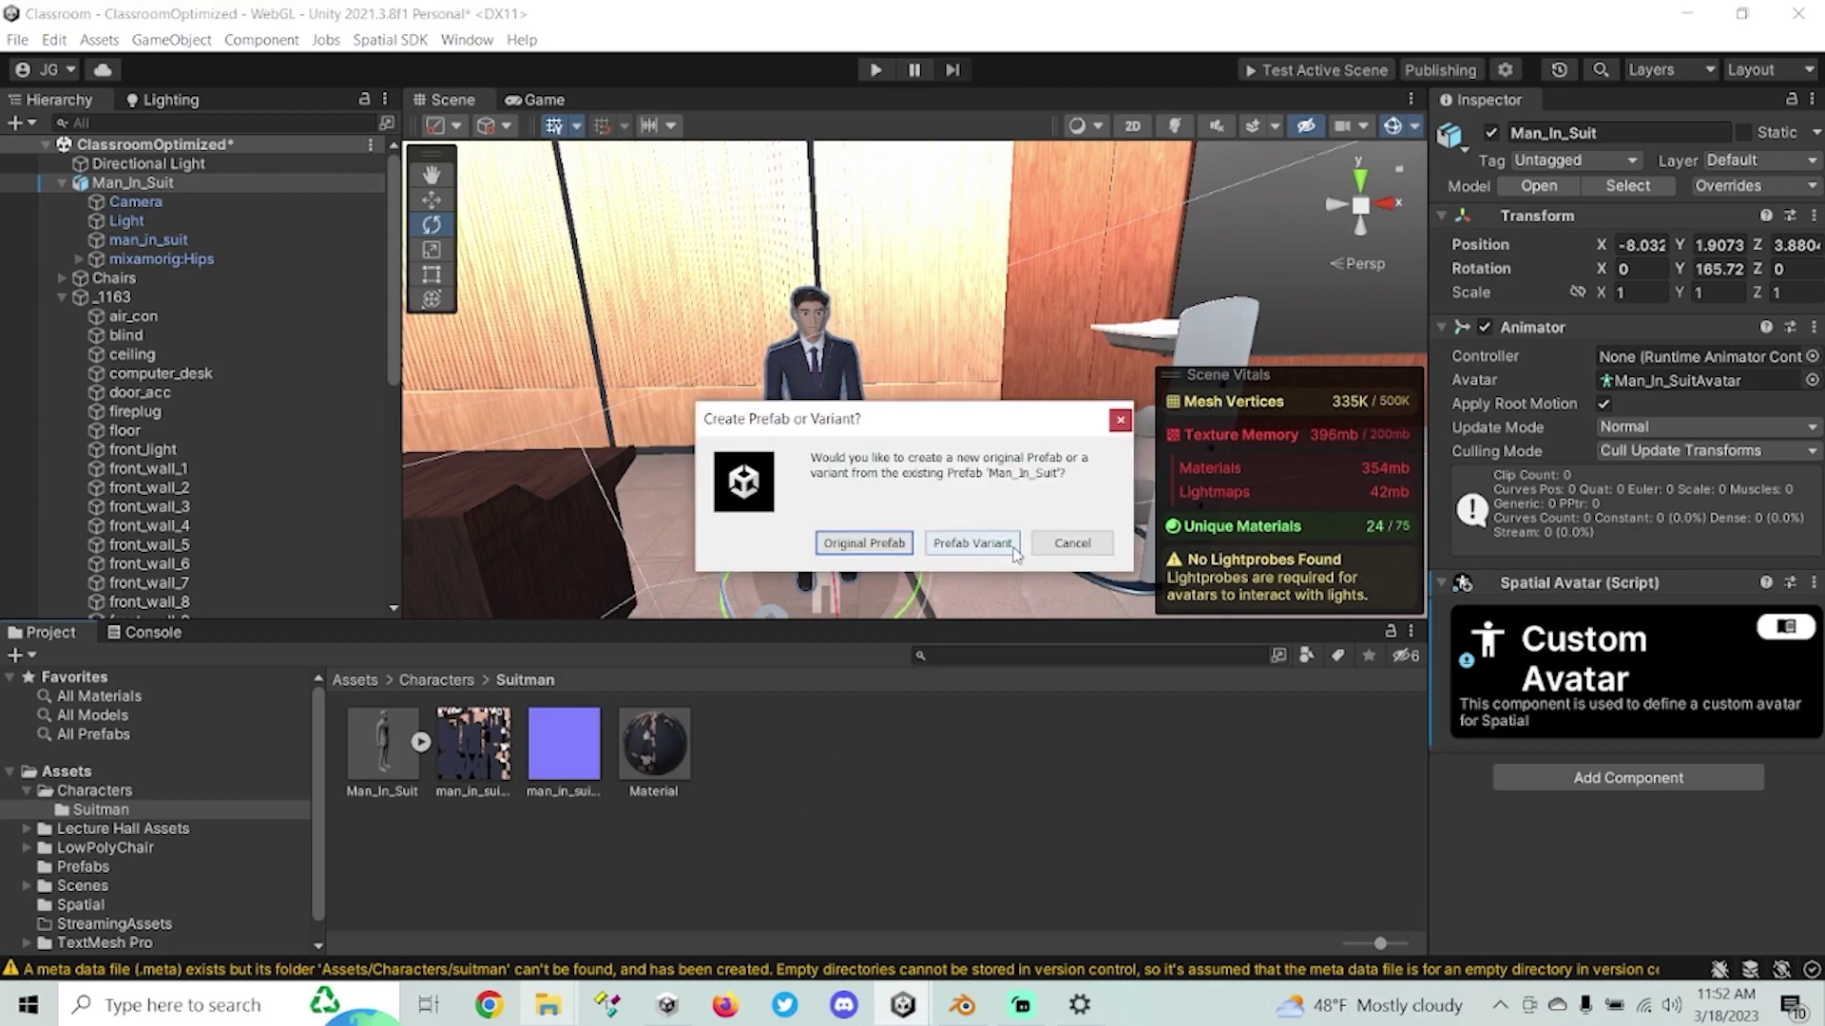
left_click(971, 544)
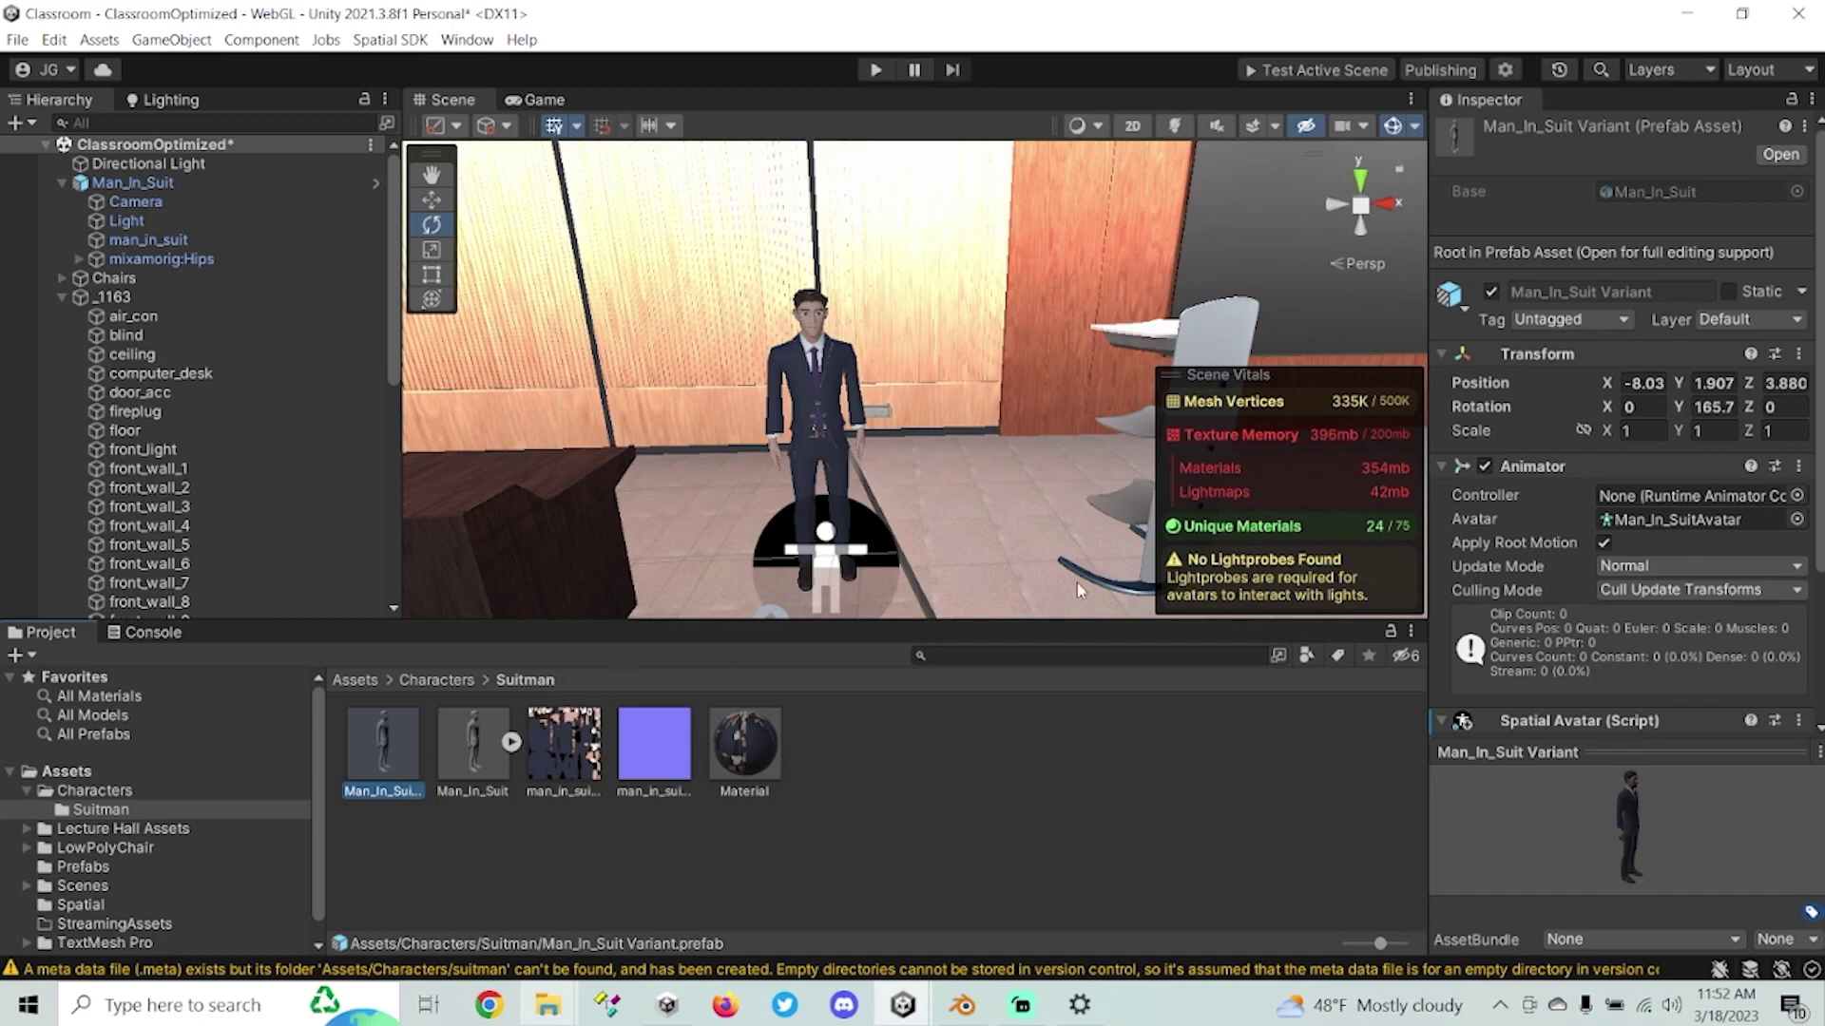
Create a new Avatar package in the Spatial project configuration and name it Suitman.
left_click(1506, 72)
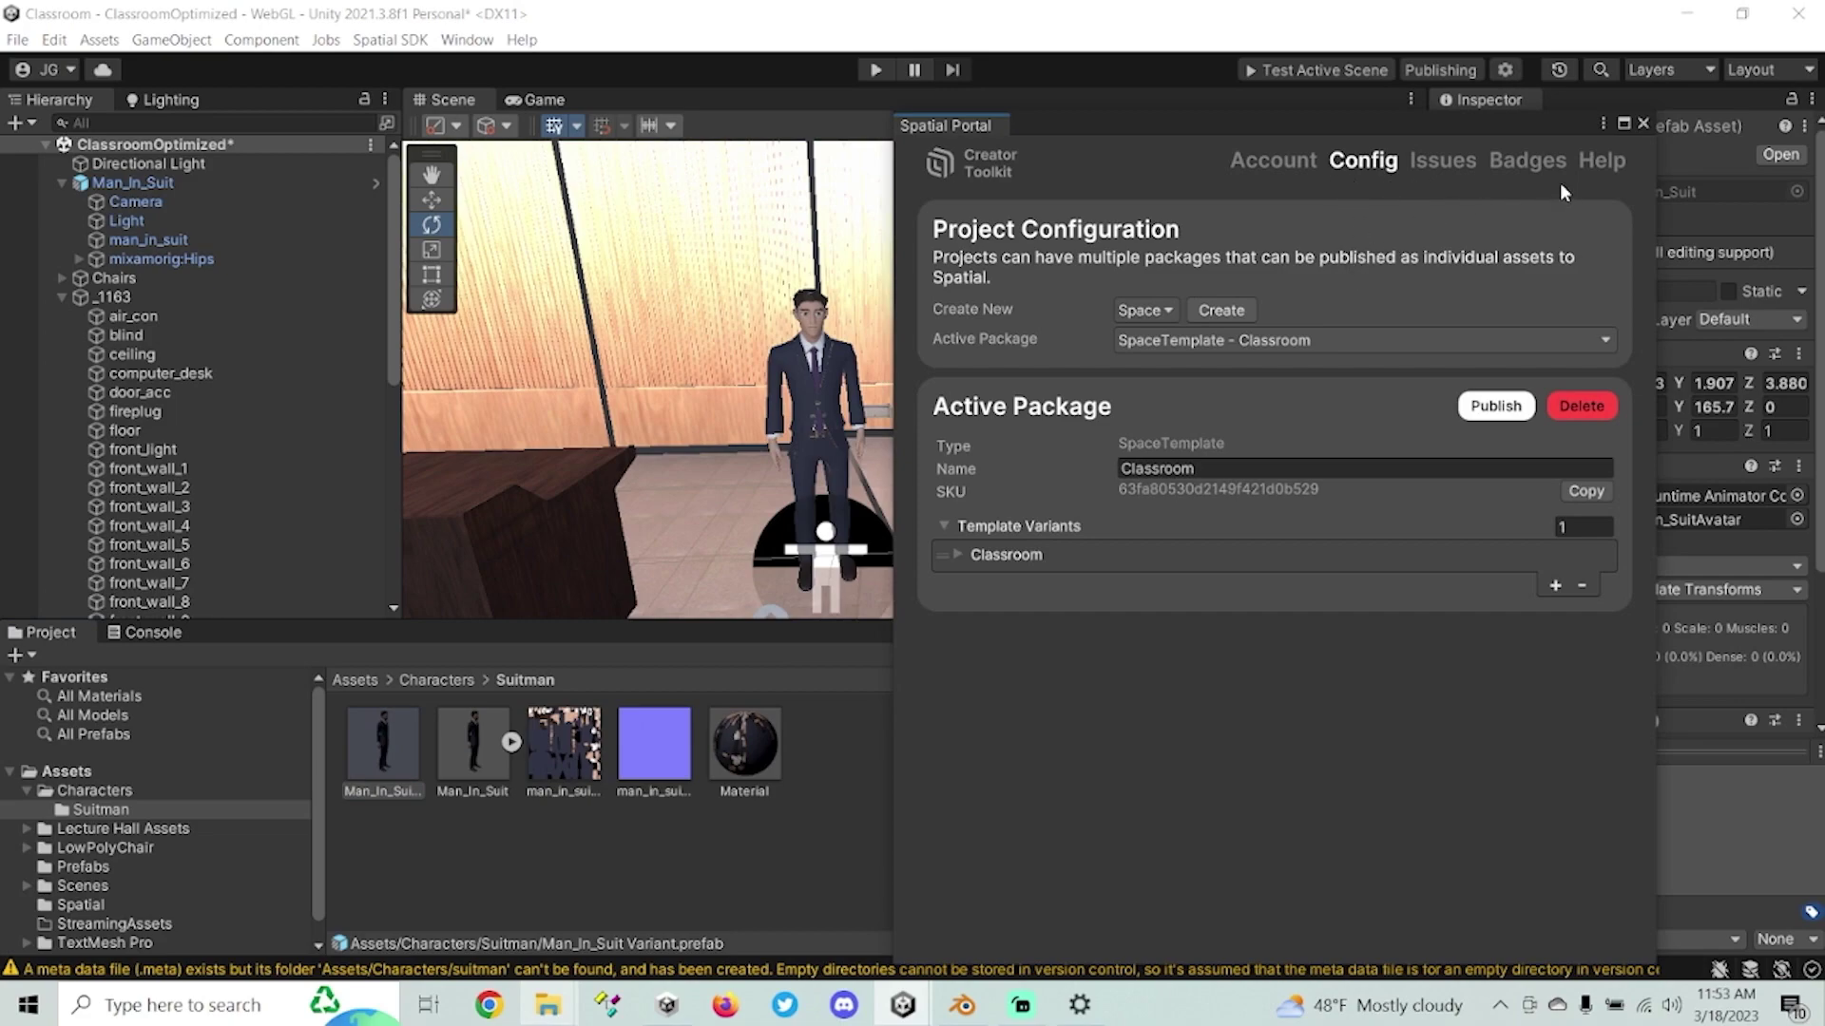
left_click(1164, 311)
left_click(1165, 385)
left_click(1220, 311)
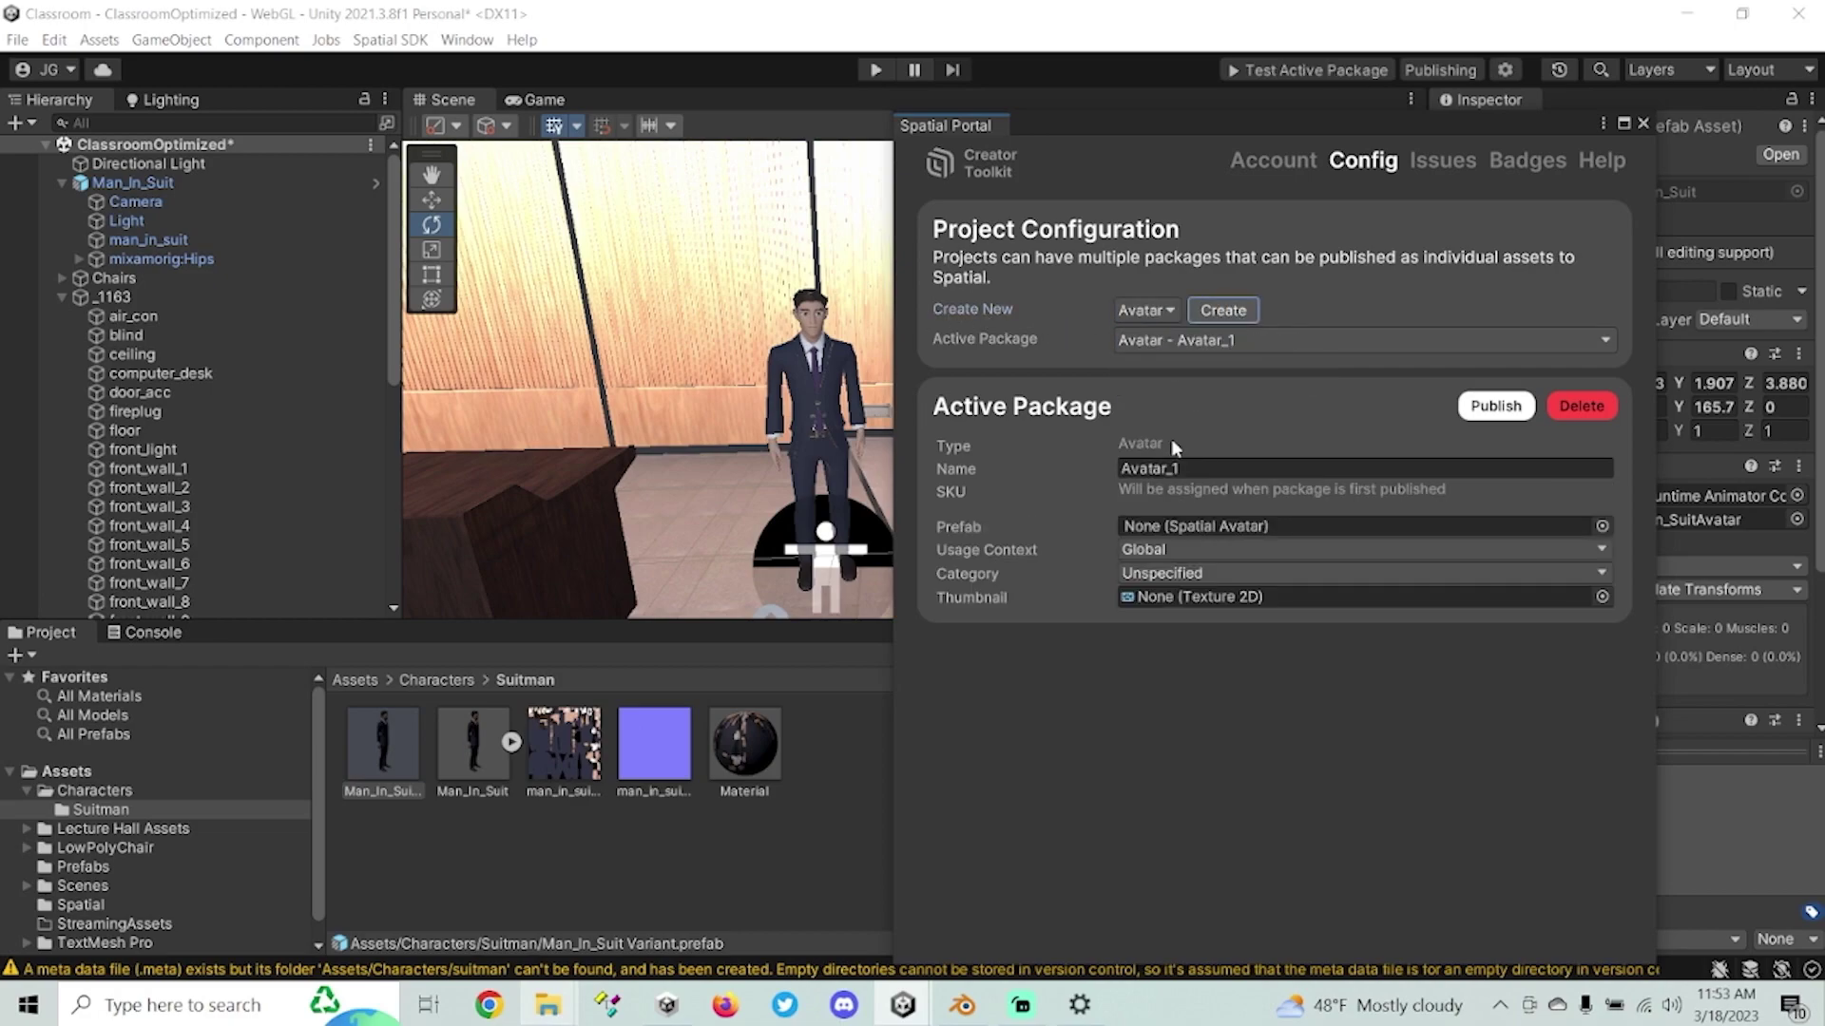
type("Suitman")
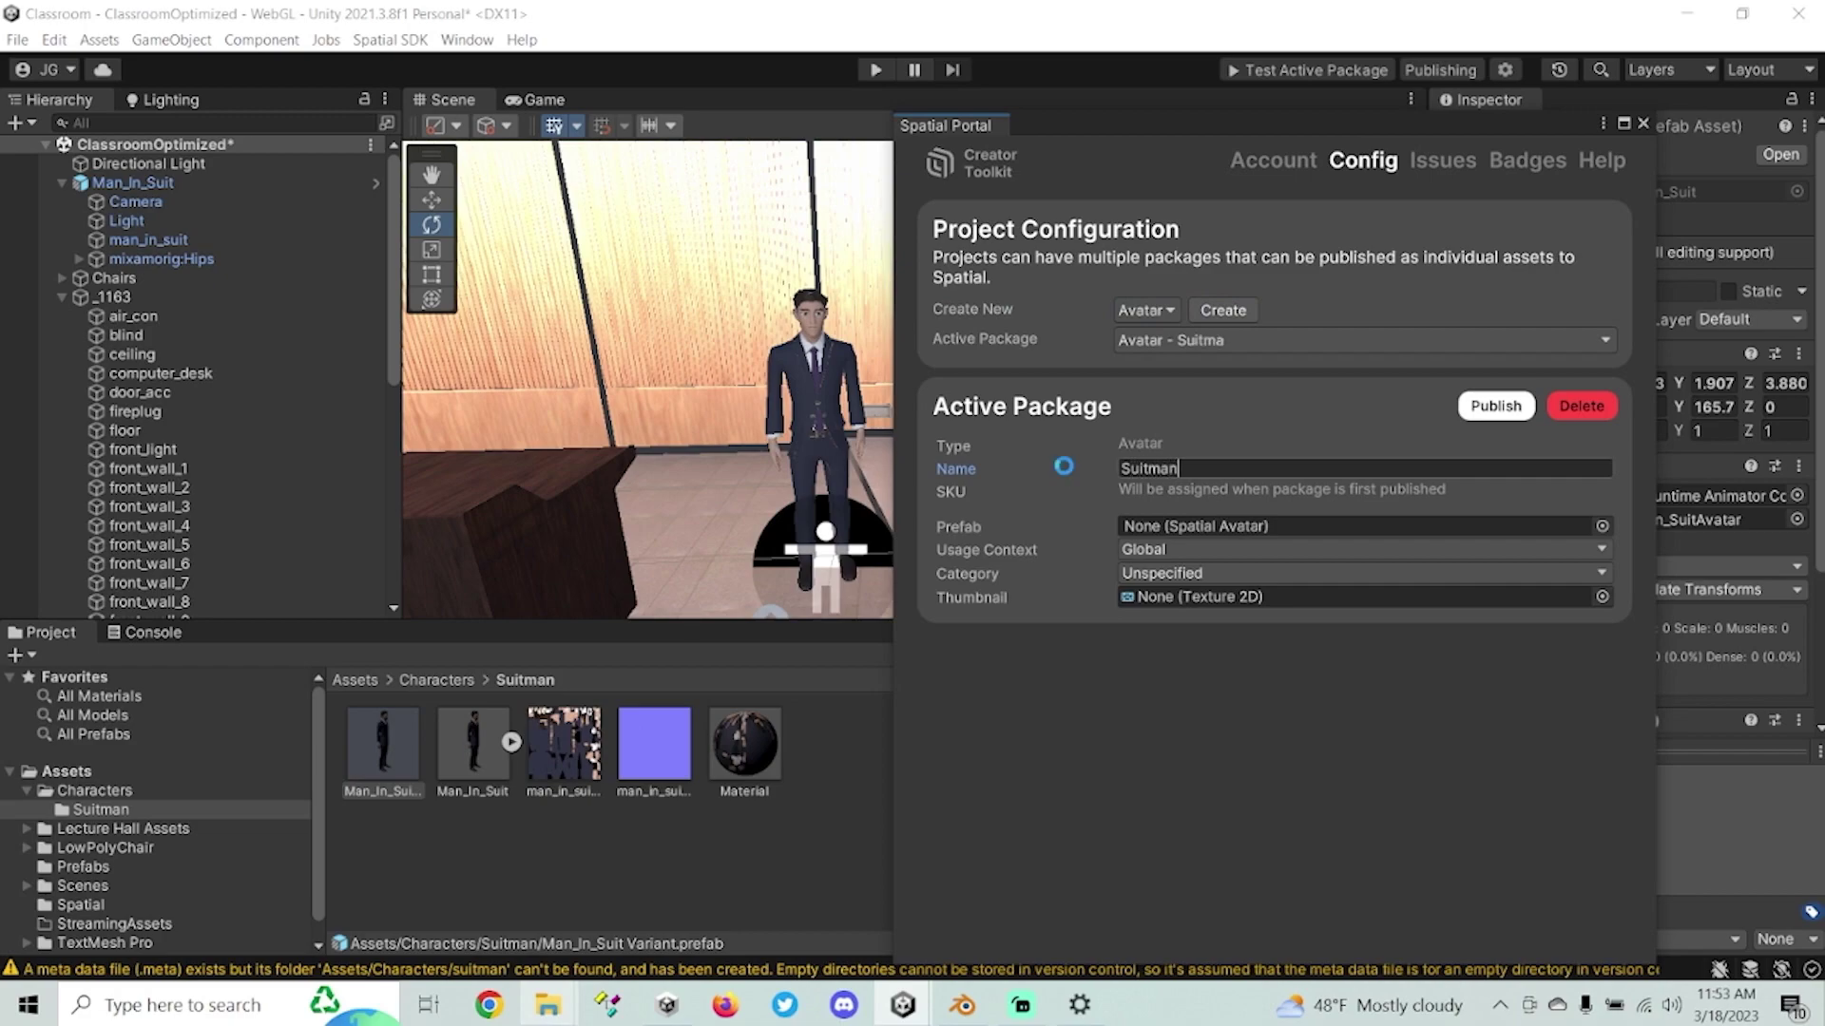
Assign the Man_In_Suit Variant prefab to the Suitman avatar package, set its category to Human, and close the Spatial Portal.
left_click_drag(382, 746, 1200, 535)
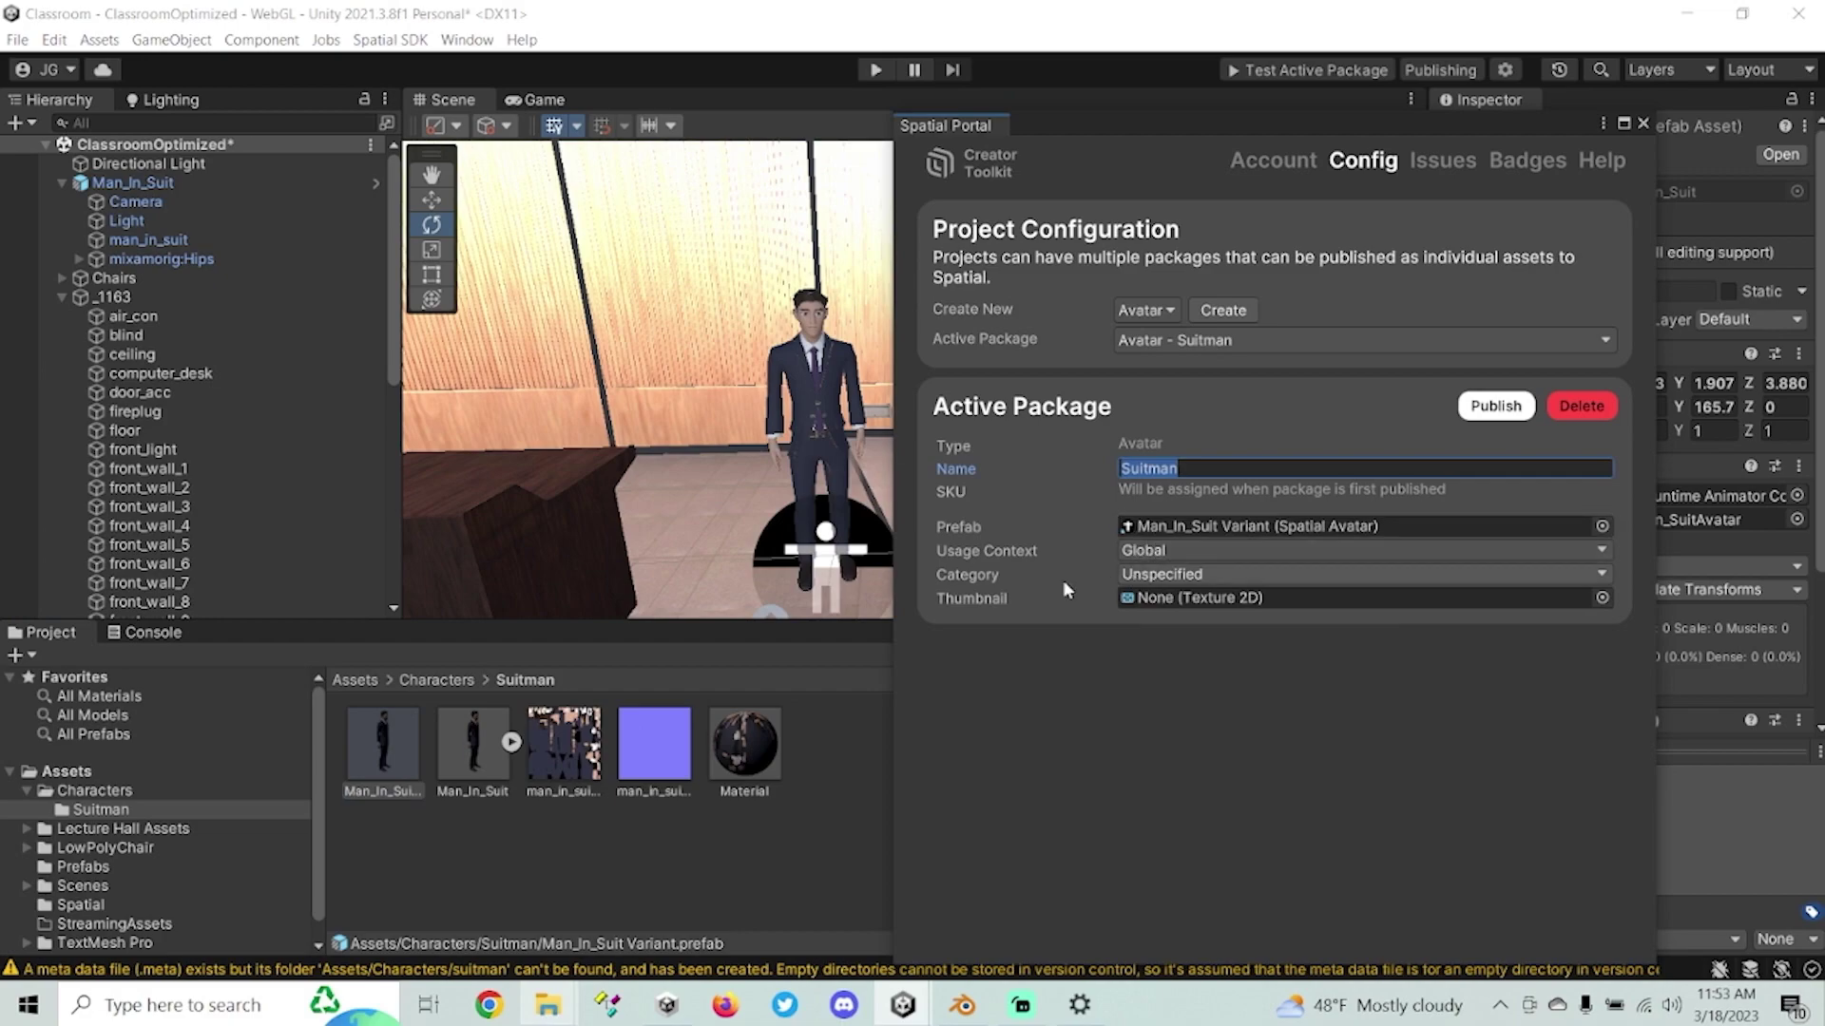
left_click(1161, 575)
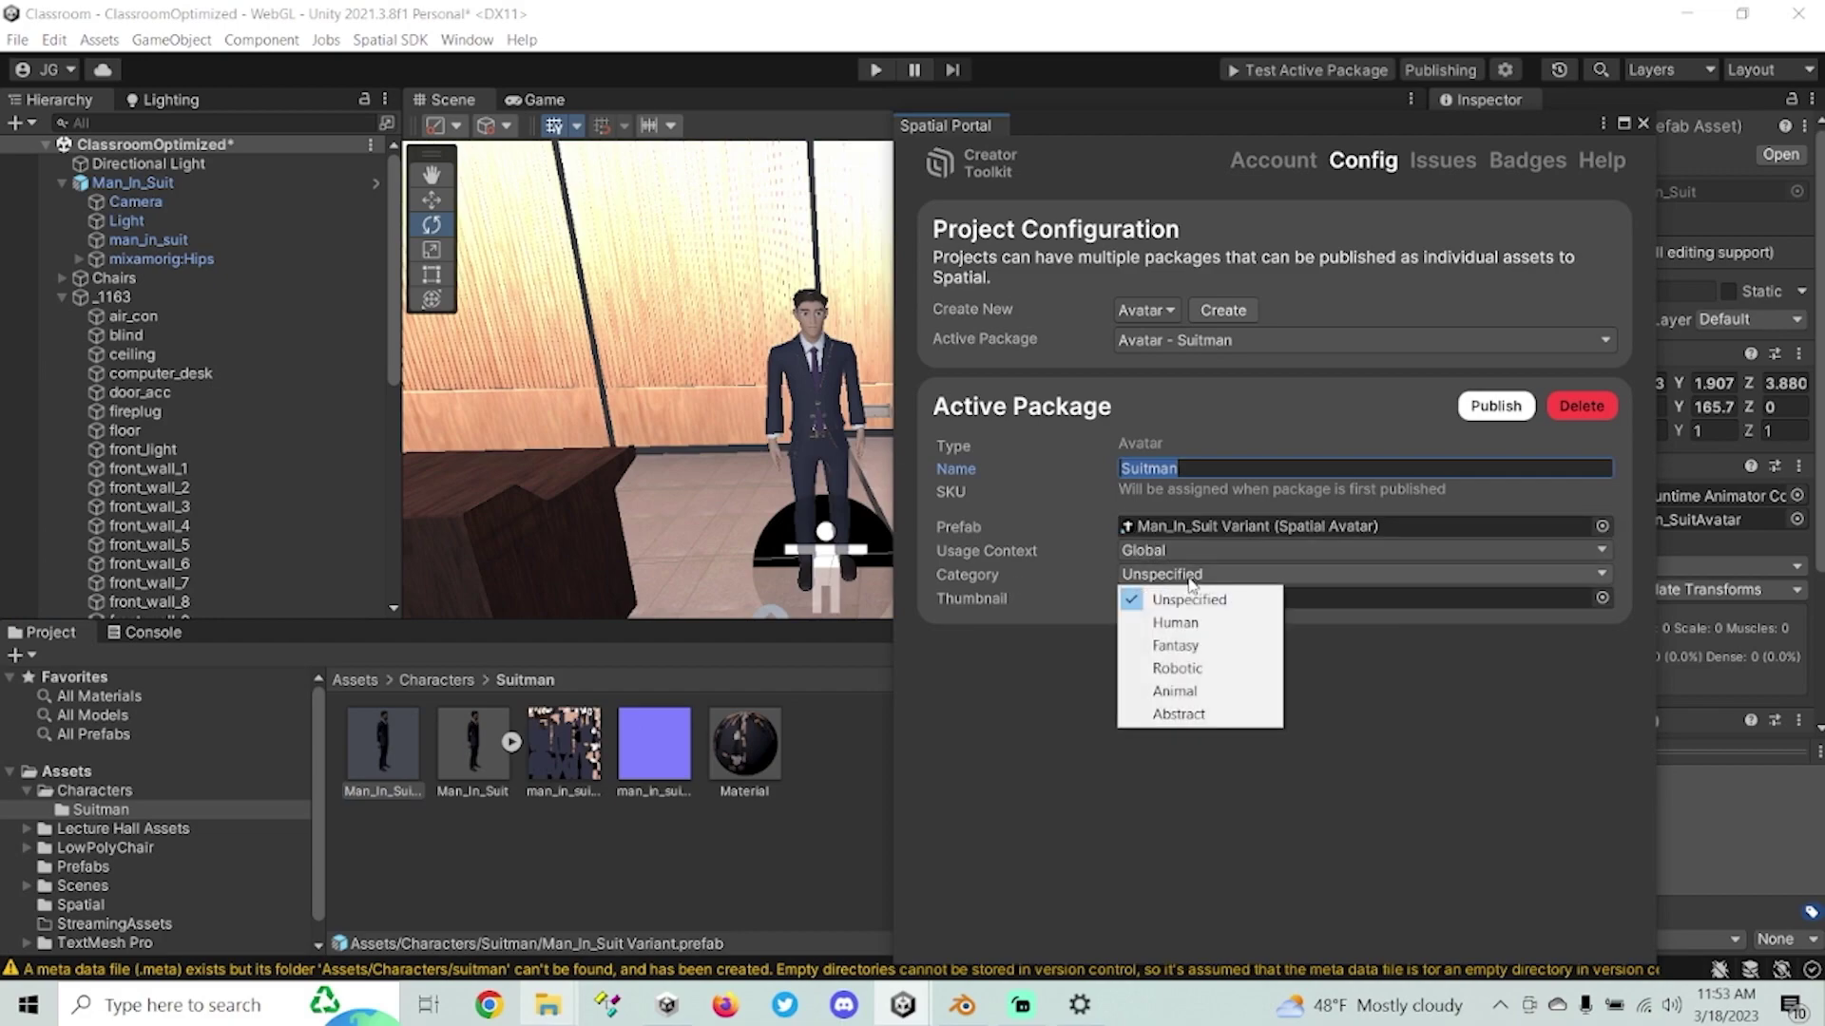
left_click(1166, 623)
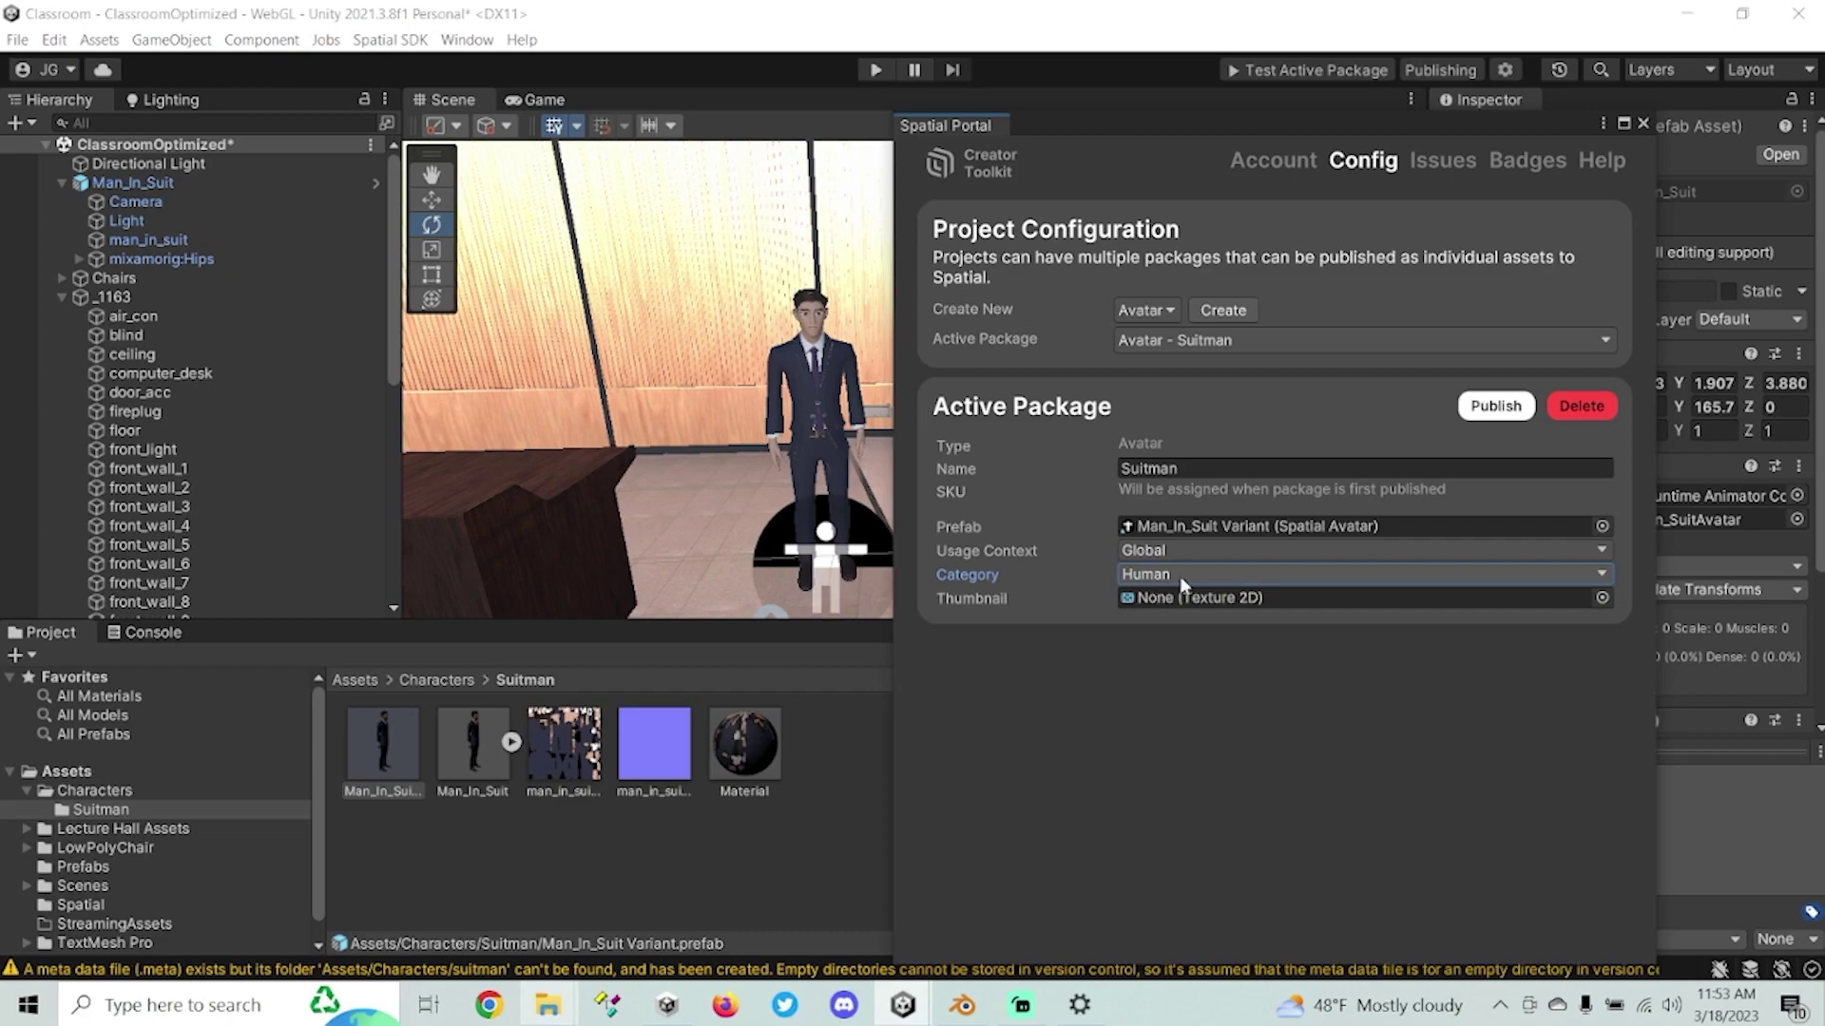
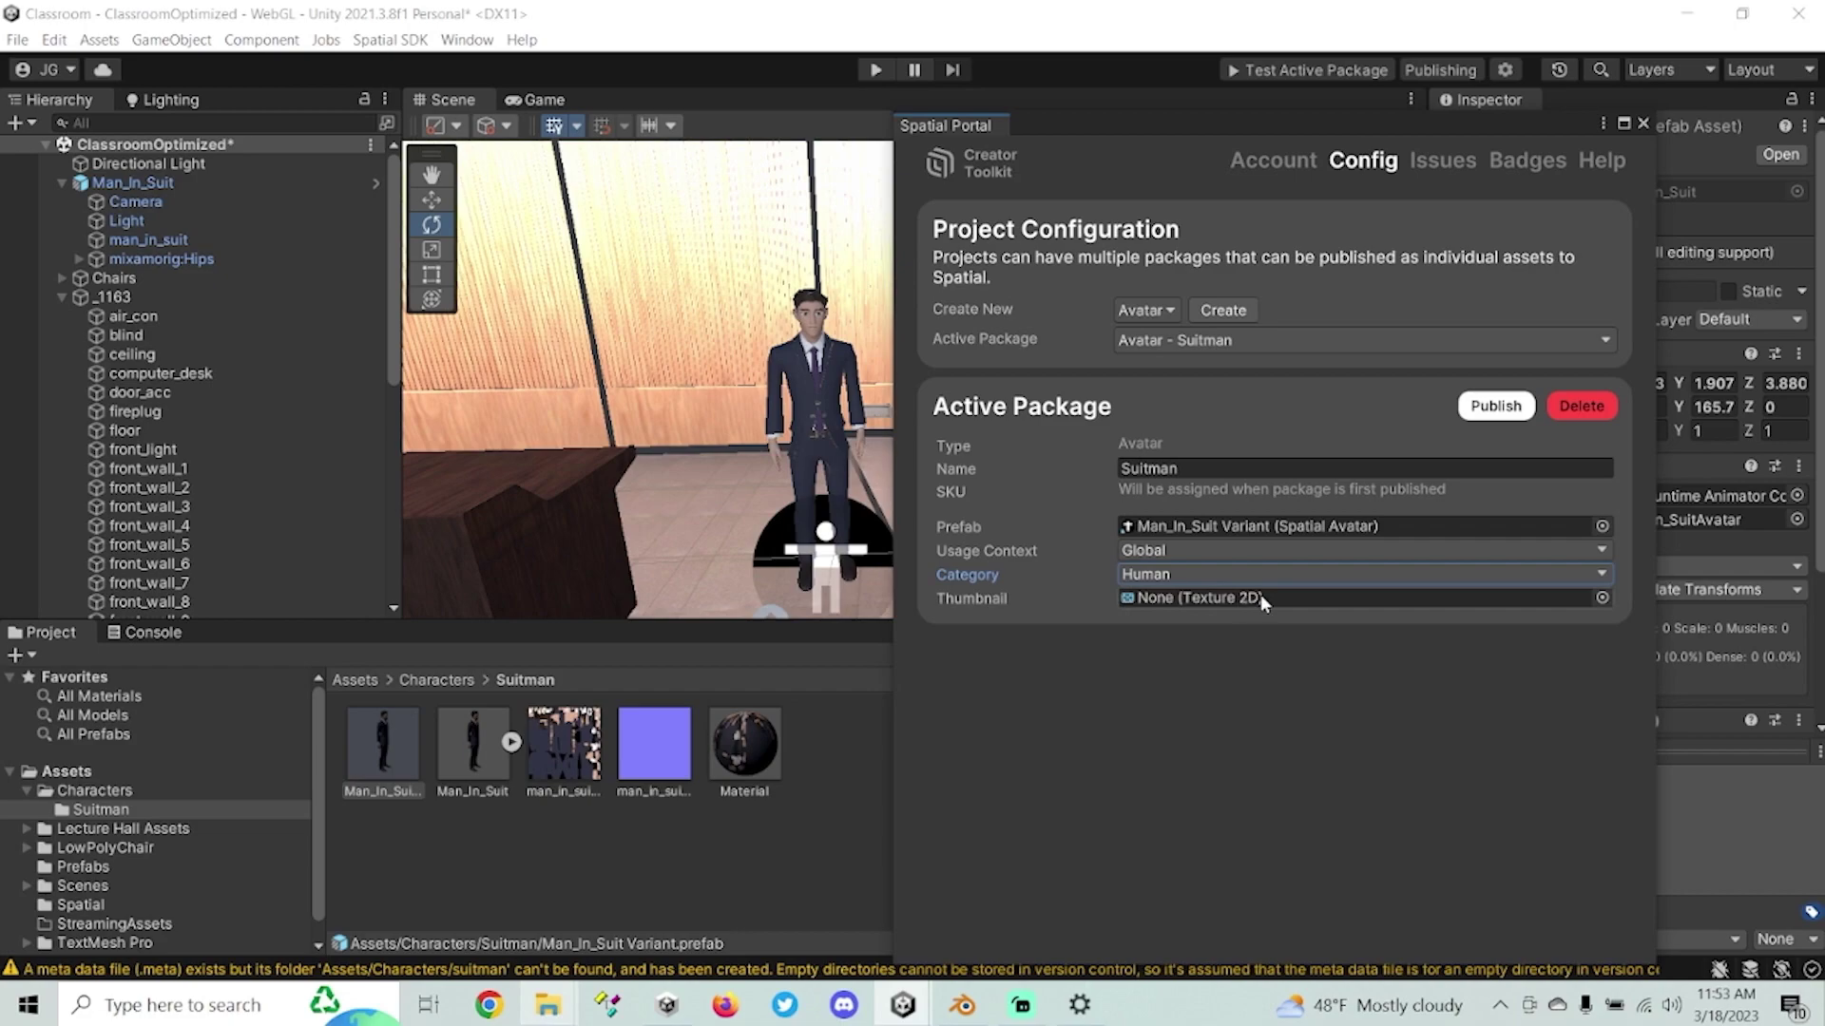
left_click(1642, 124)
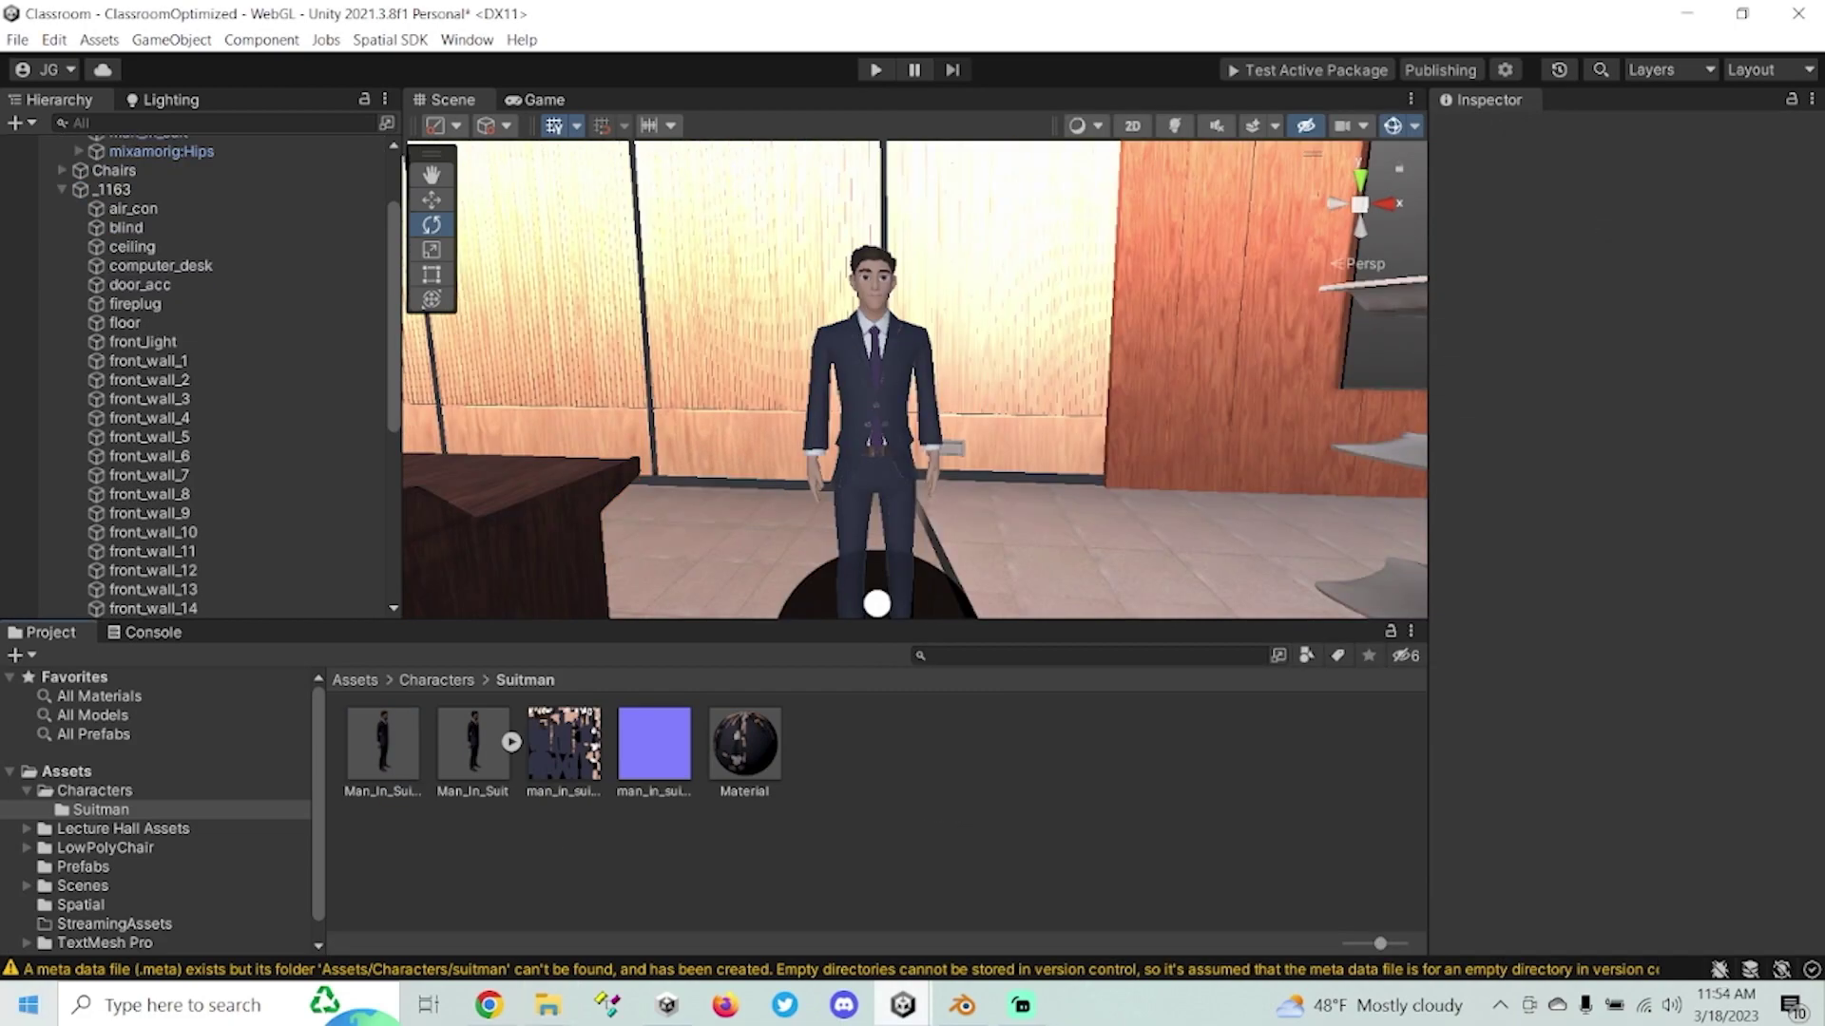
Open Snipping Tool and capture a rectangular snip of the suited character in the Scene view.
left_click(28, 1005)
type("snip")
key("Return")
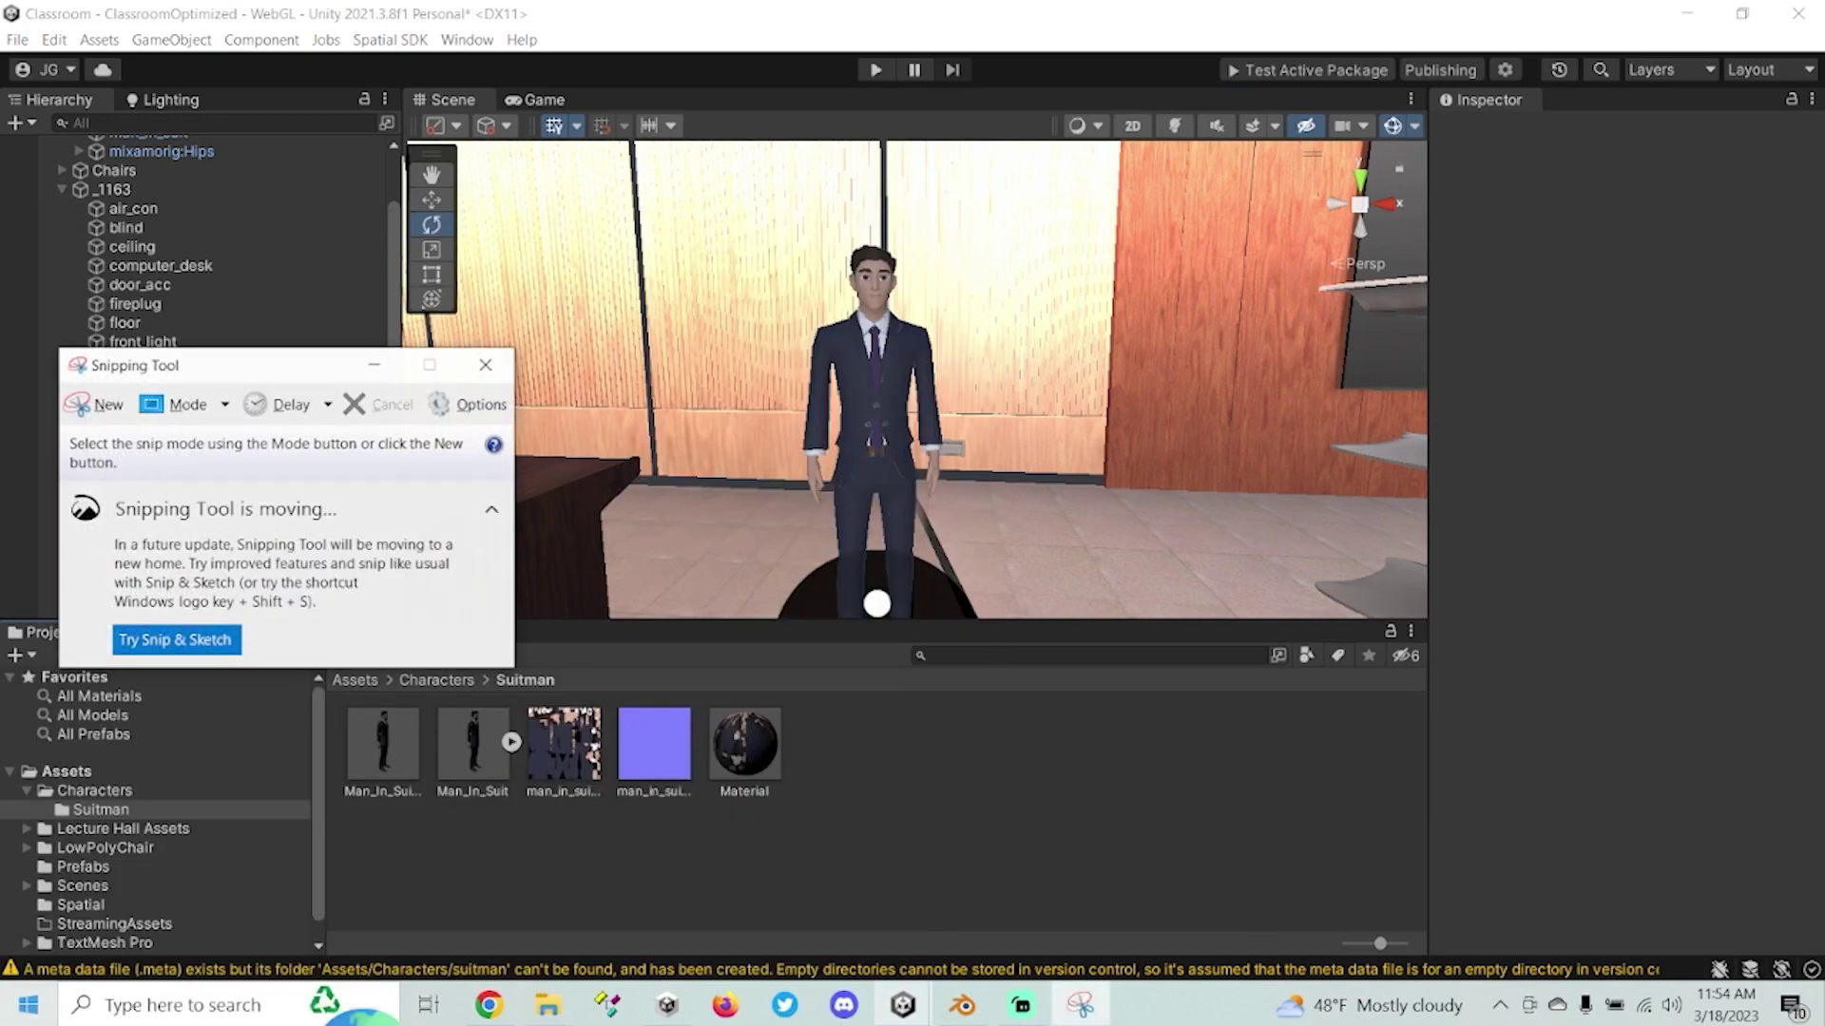
left_click(109, 405)
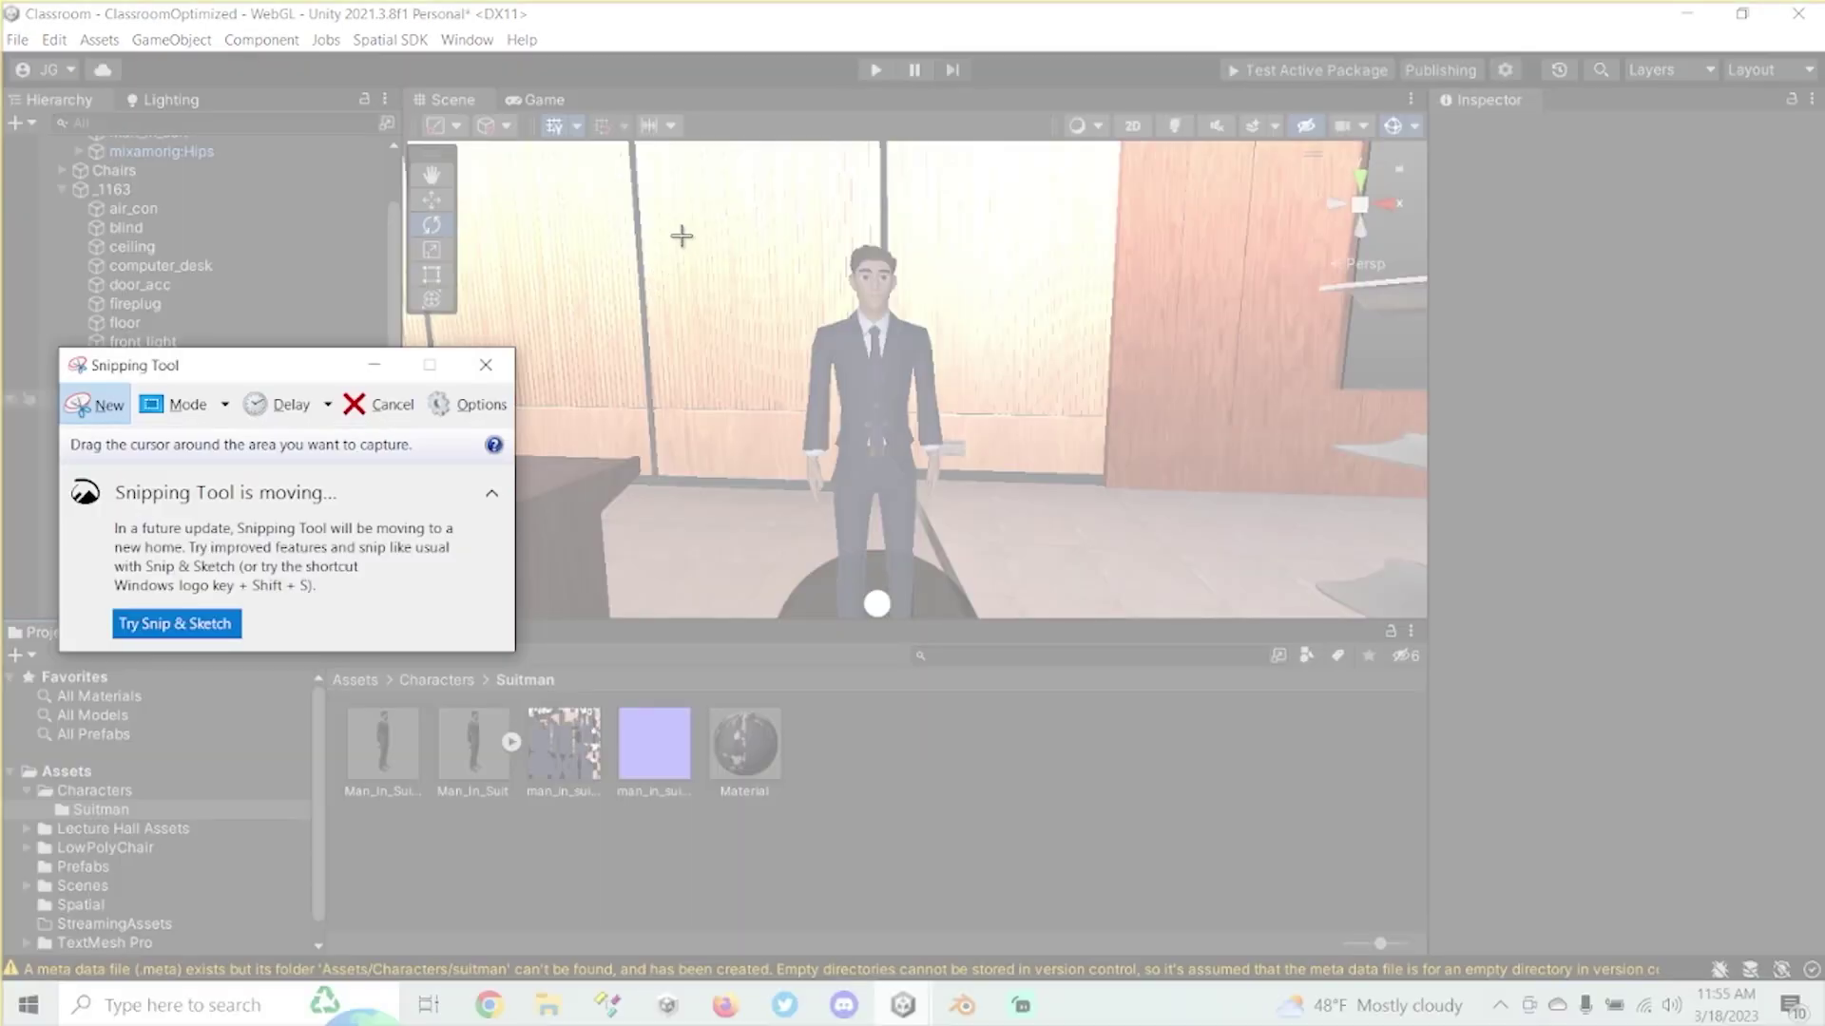
left_click_drag(660, 215, 1102, 616)
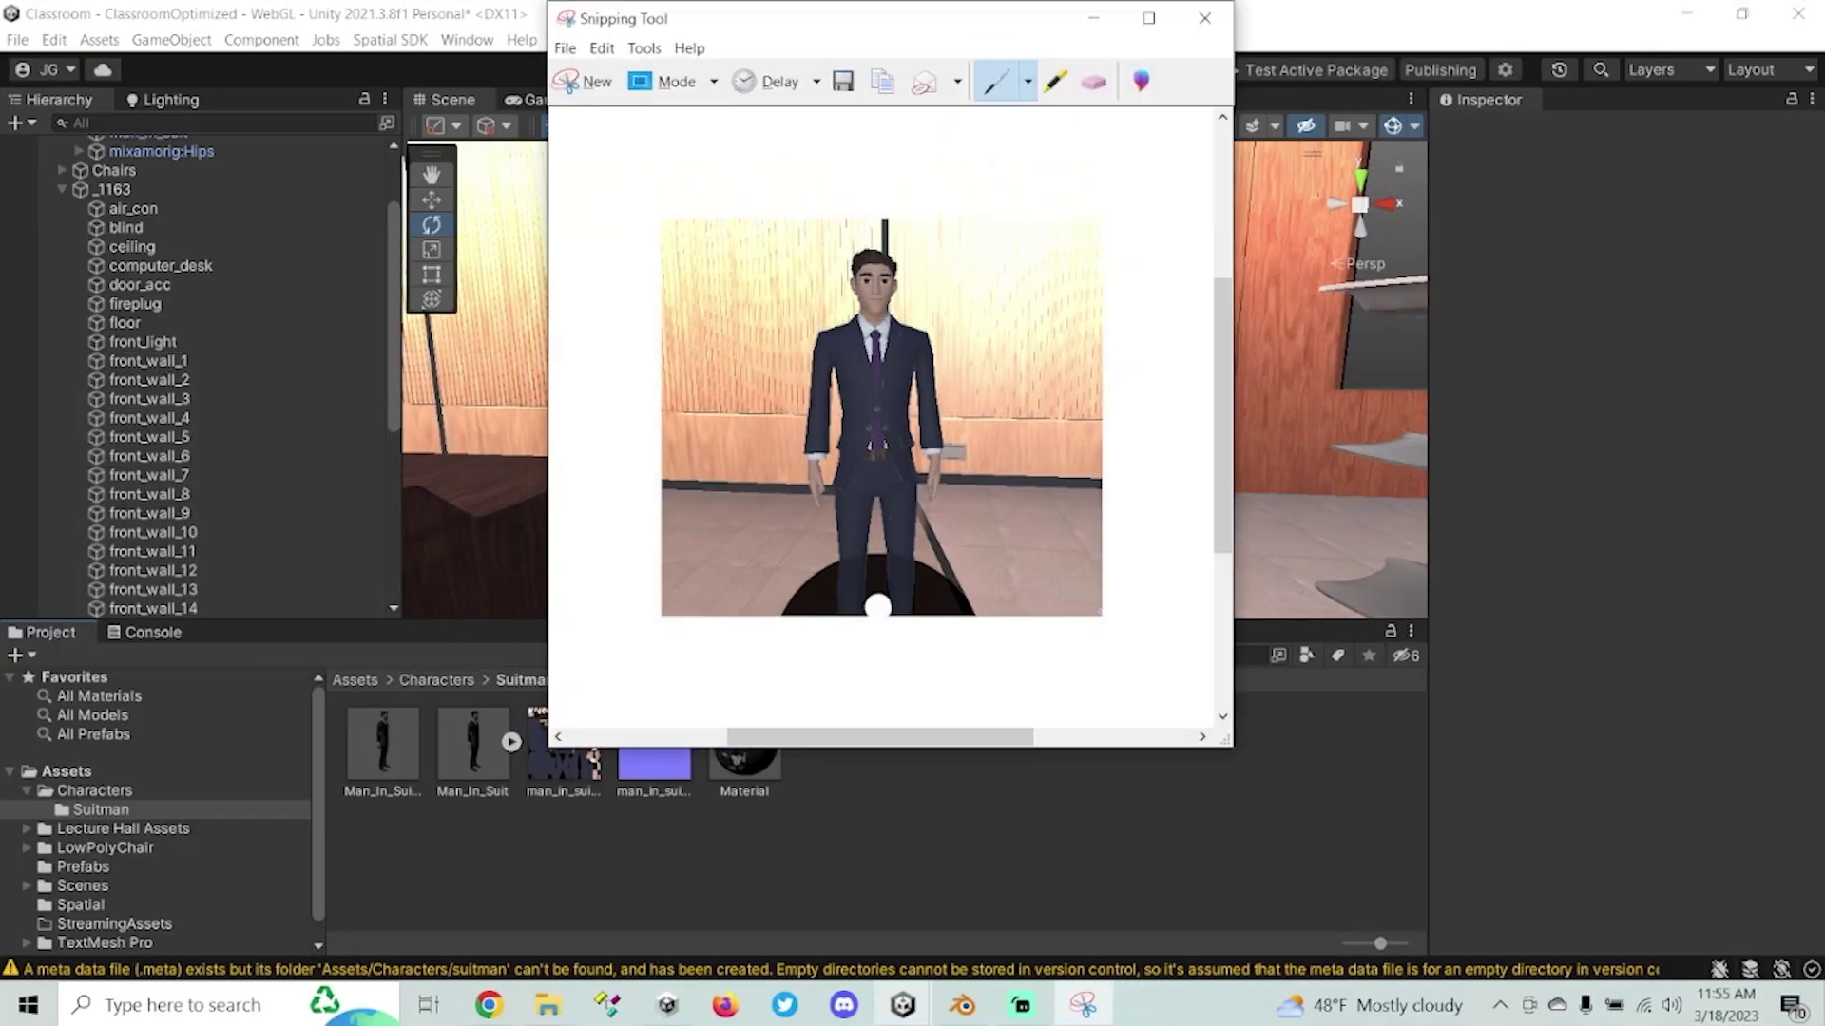
Start saving the snip and copy the Suitman project folder's path from File Explorer.
left_click(565, 48)
left_click(590, 106)
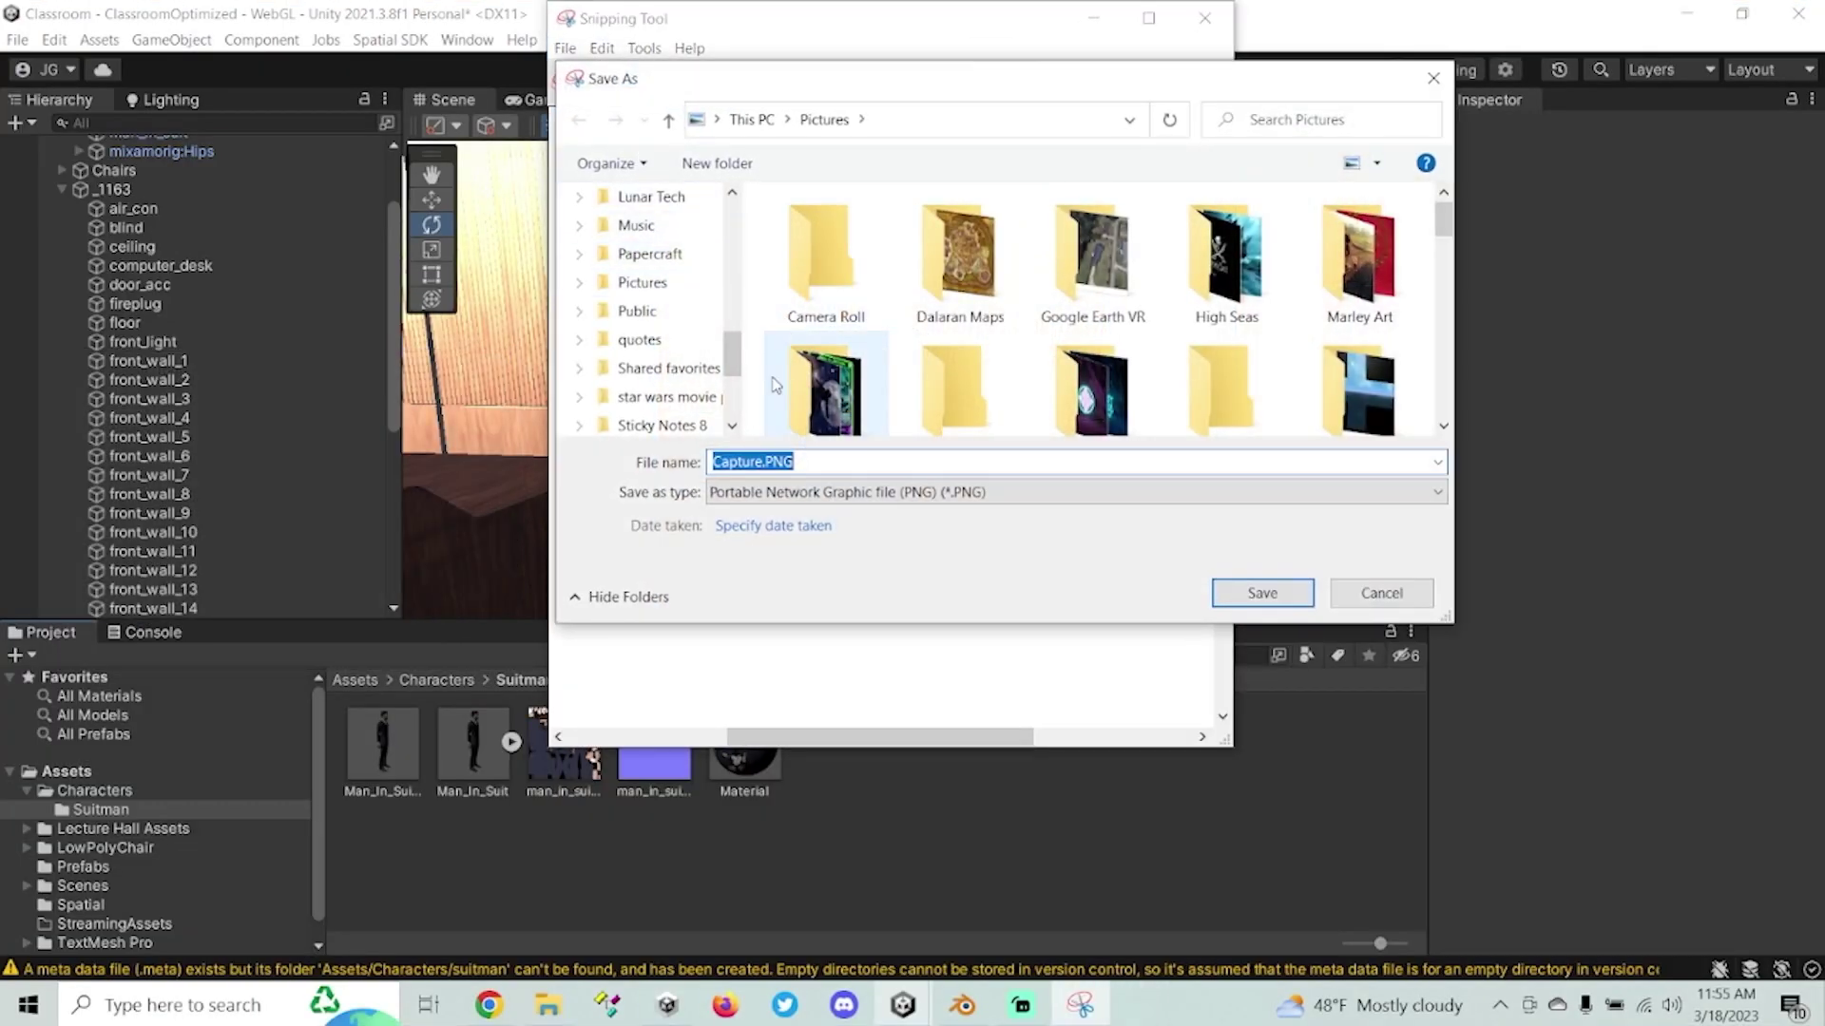
left_click(797, 866)
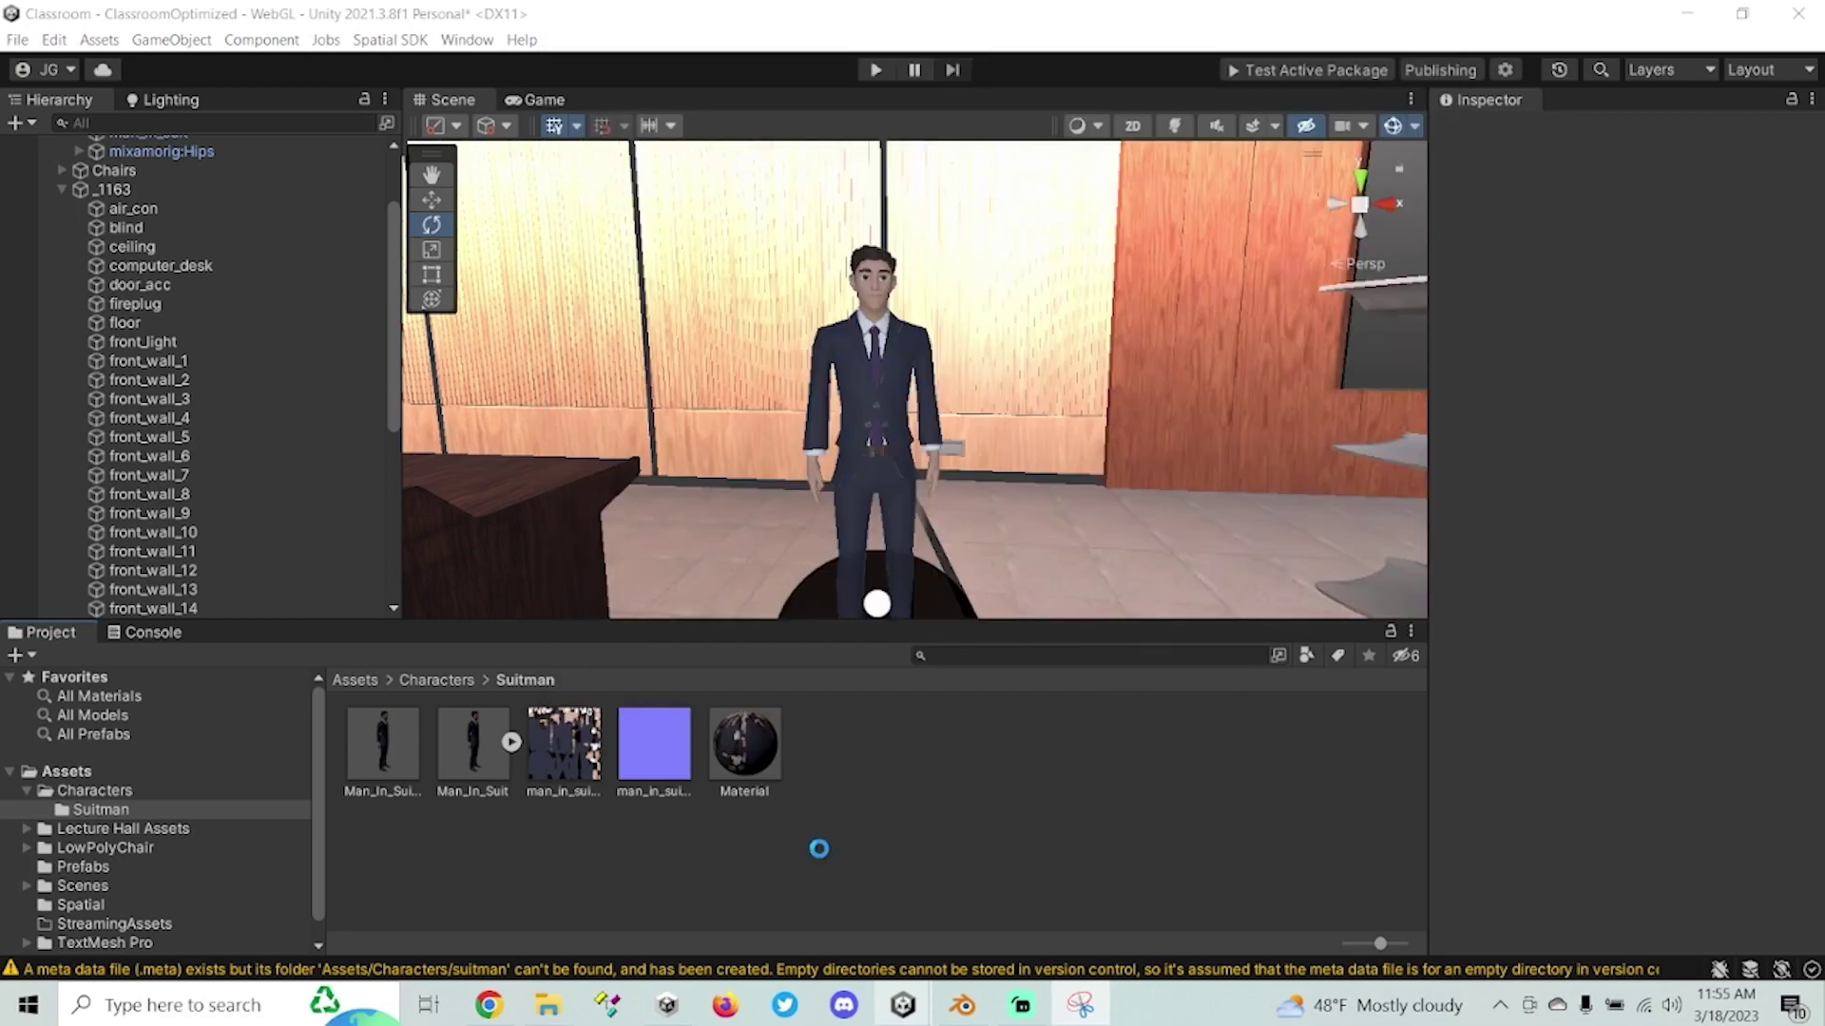
right_click(810, 861)
left_click(873, 317)
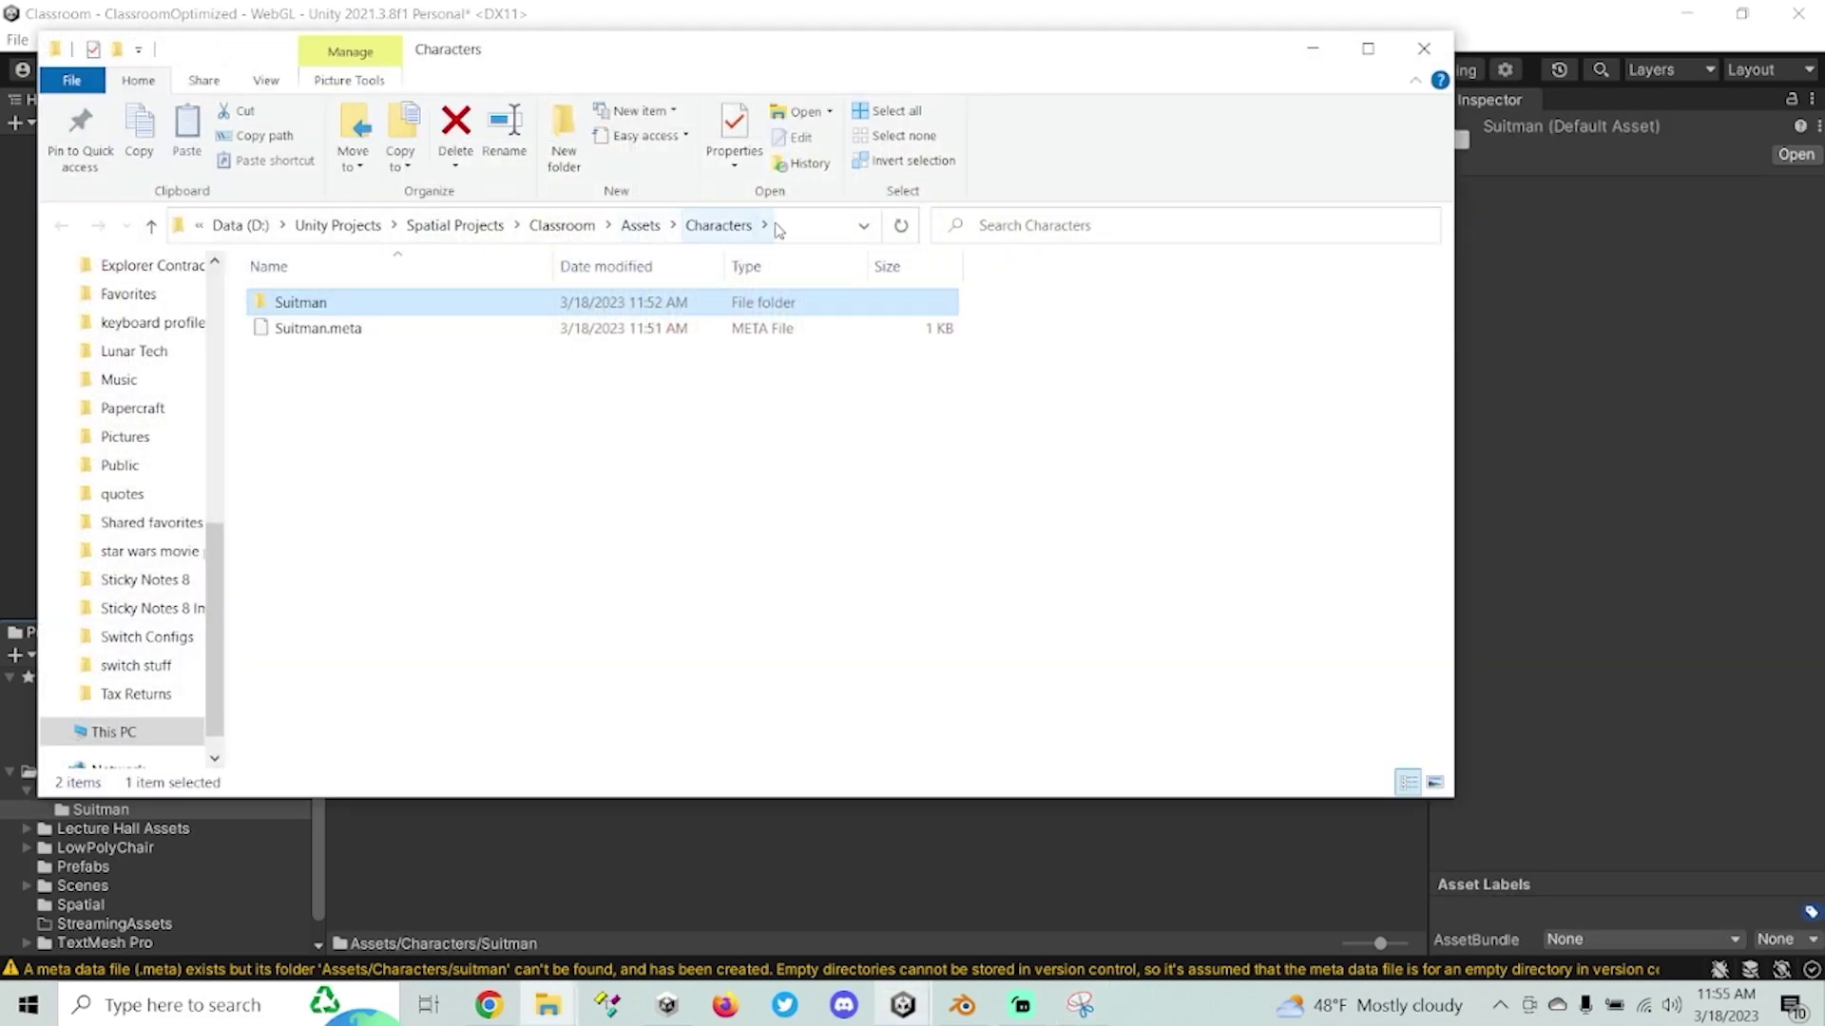
left_click(789, 224)
double_click(523, 302)
left_click(788, 233)
key("ctrl+c")
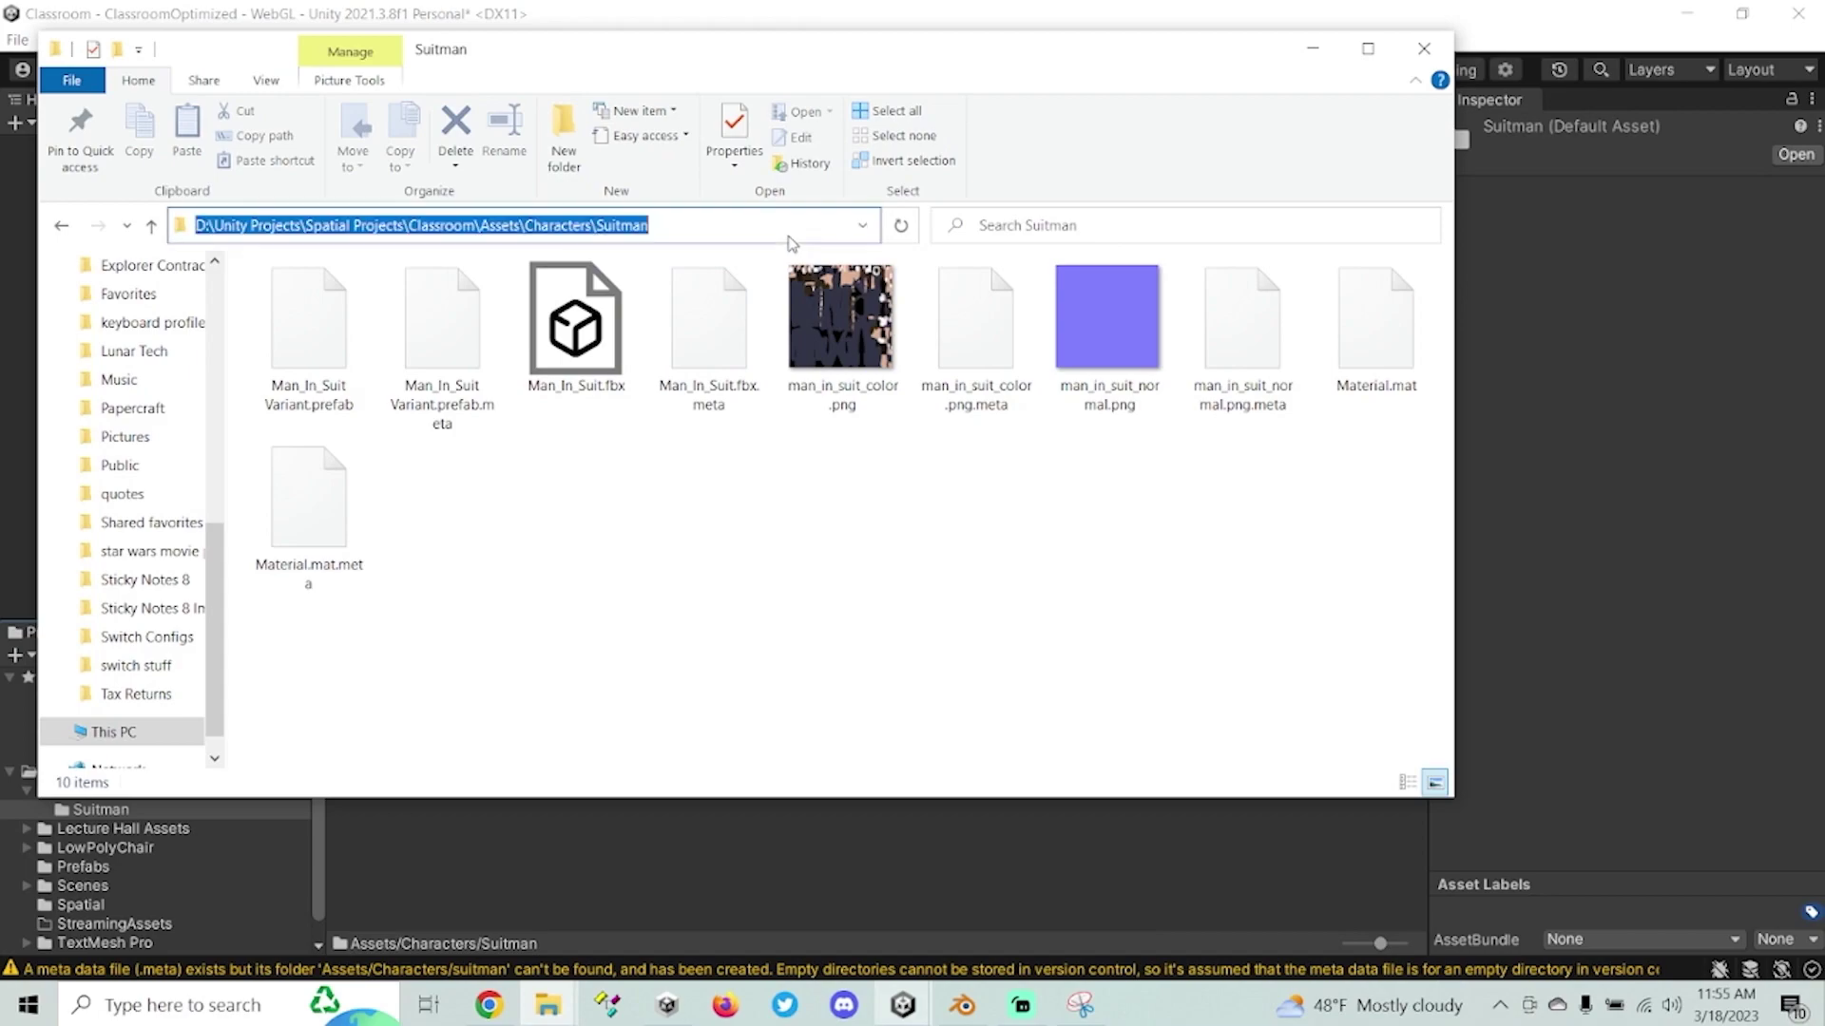
Save the snip as a PNG named suitman in the Suitman project folder and close Snipping Tool.
left_click(744, 859)
mouse_move(1074, 1005)
left_click(1093, 889)
left_click(978, 118)
key("ctrl+v")
key("ctrl+a")
key("Return")
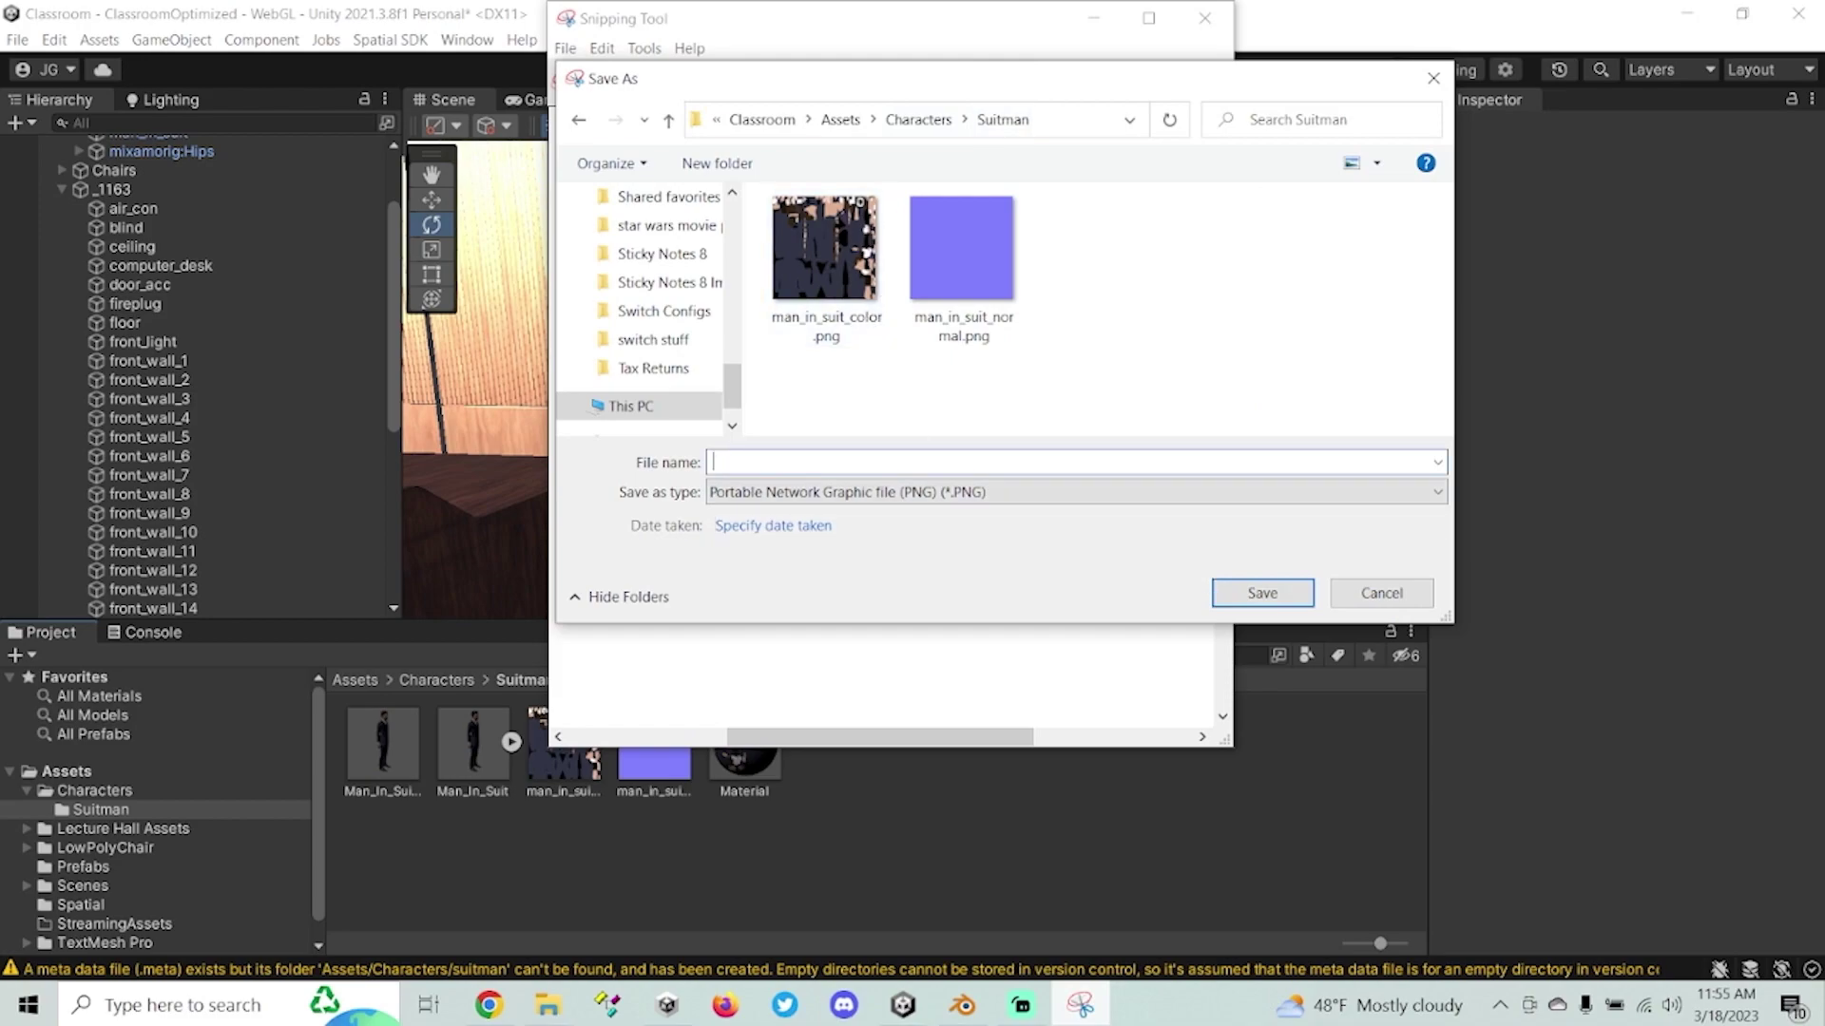
type("suitma")
key("Return")
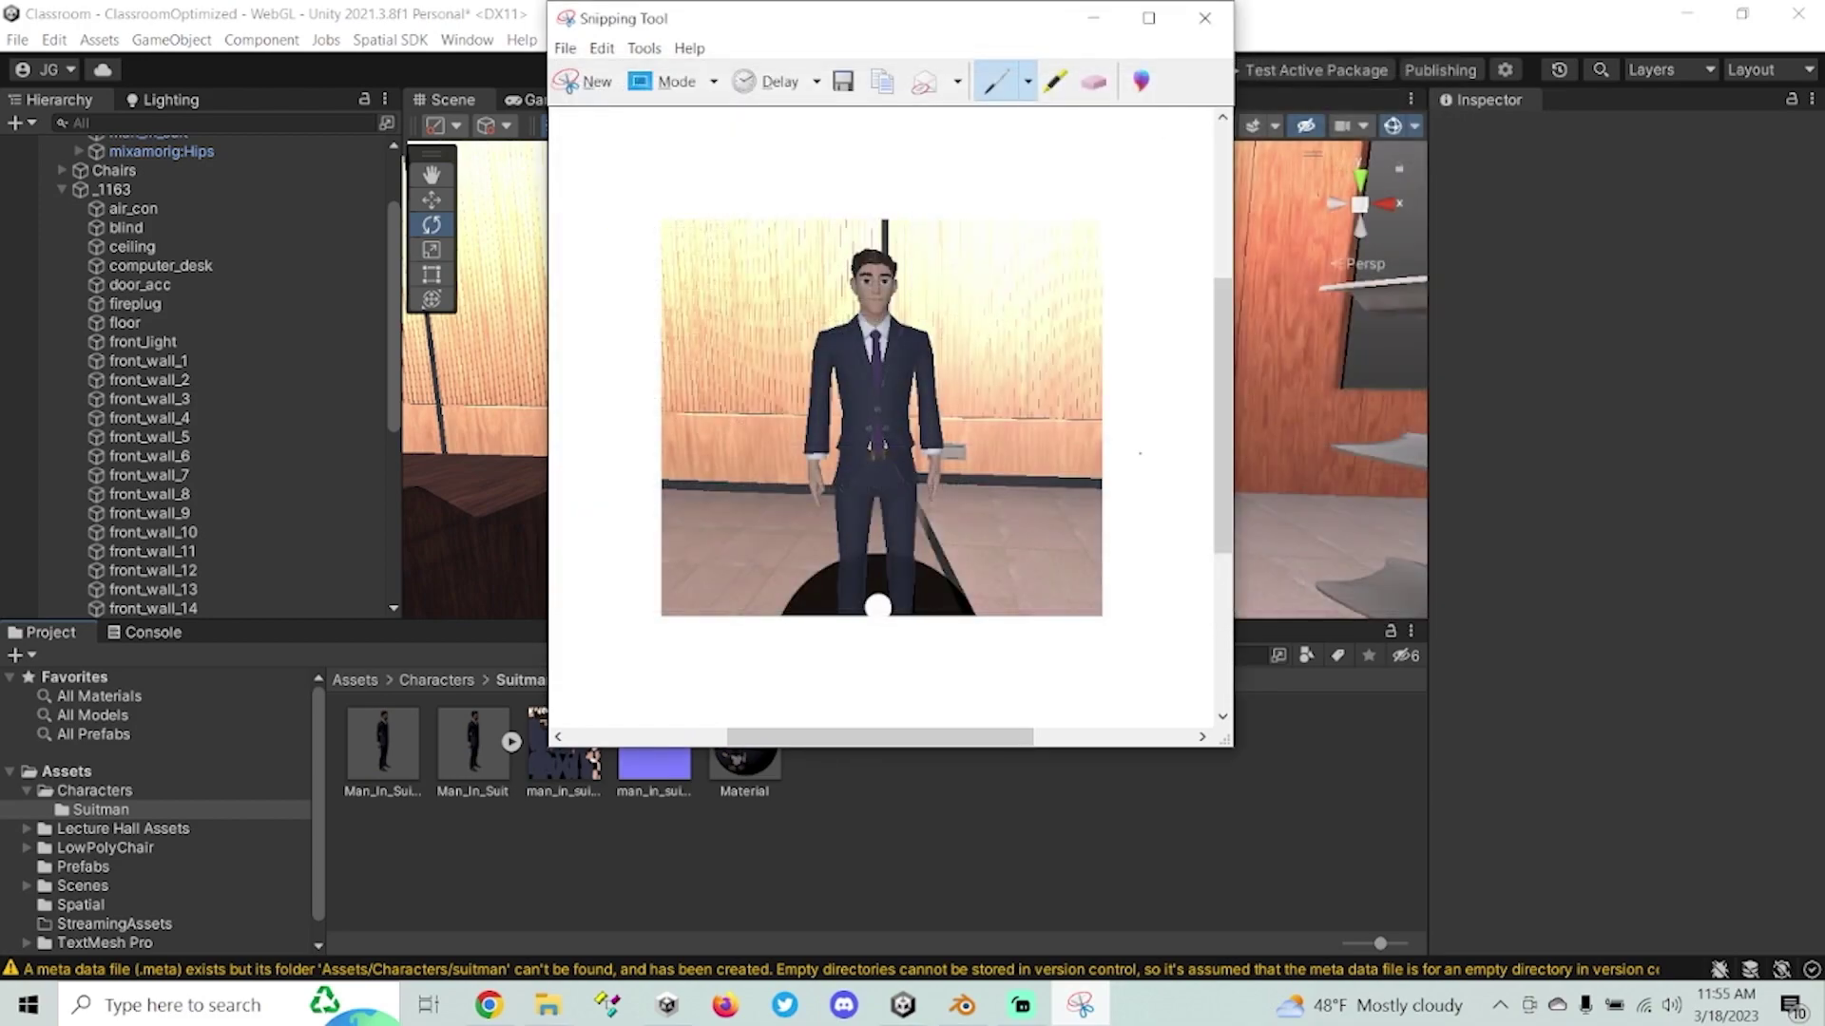
left_click(1204, 18)
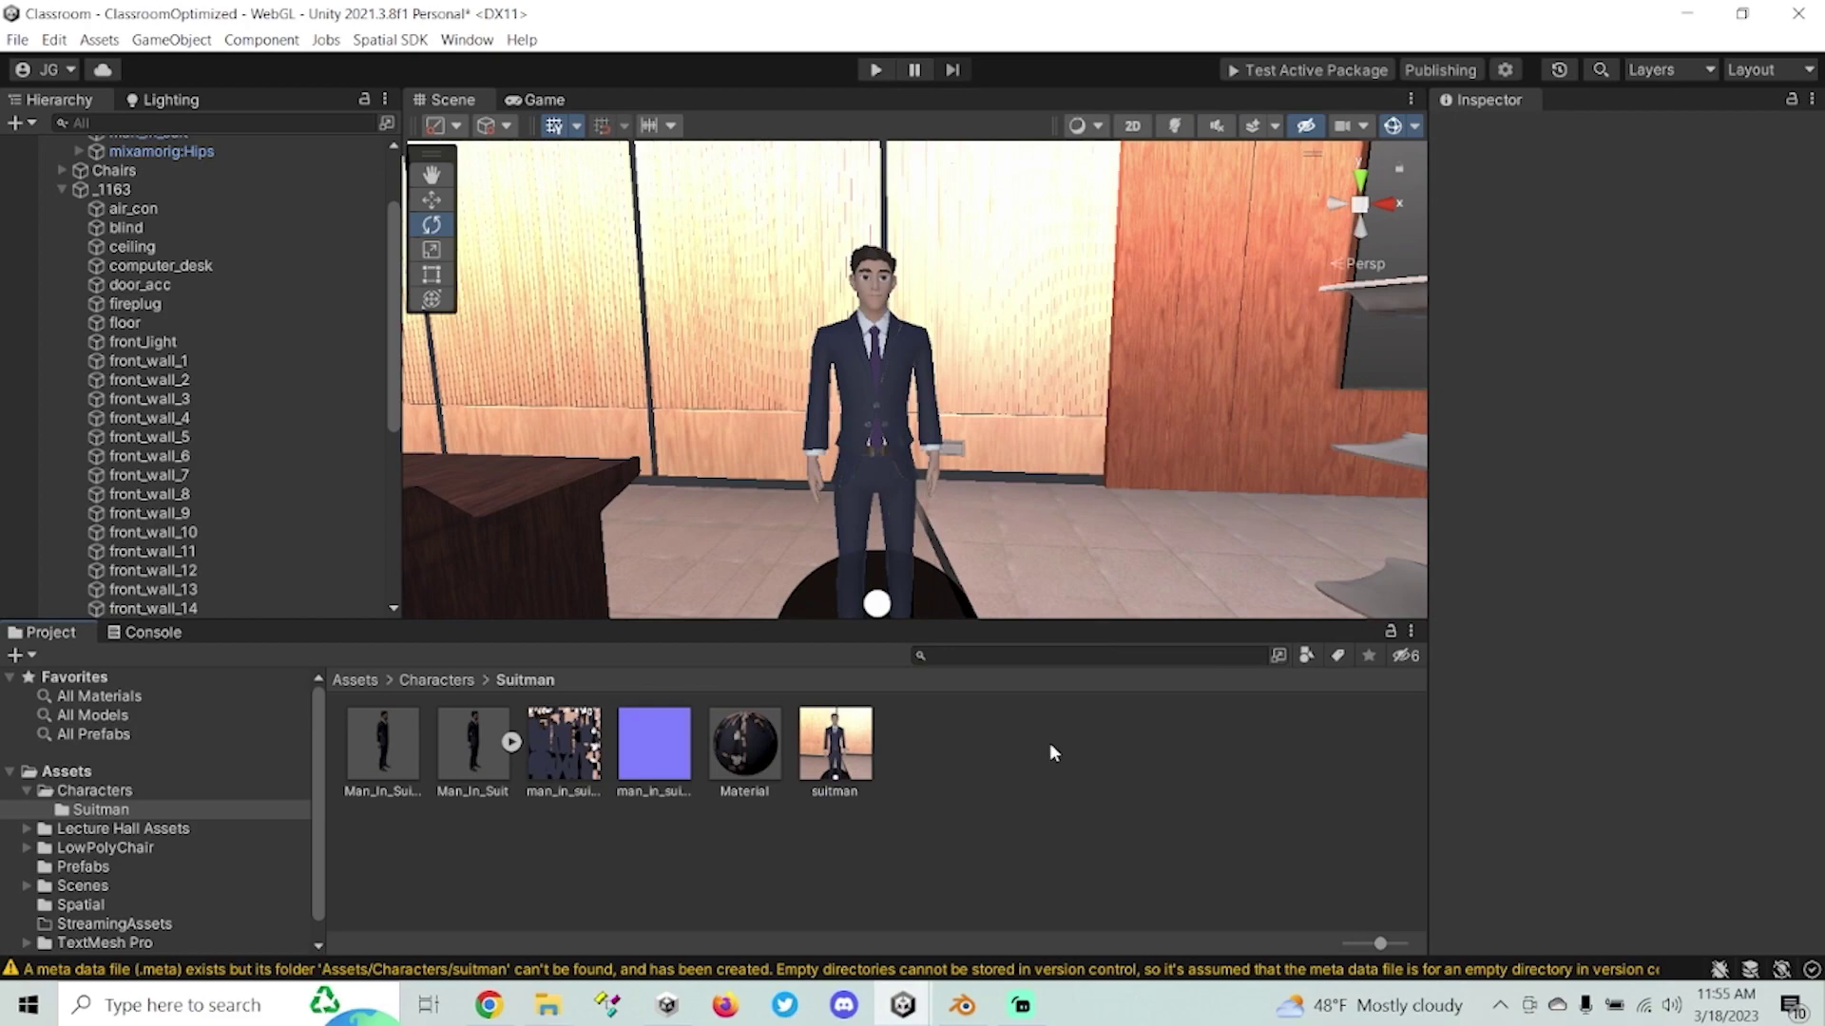
Switch to Chrome, remove the background of the suitman image with remove.bg, and download the result.
left_click(488, 1005)
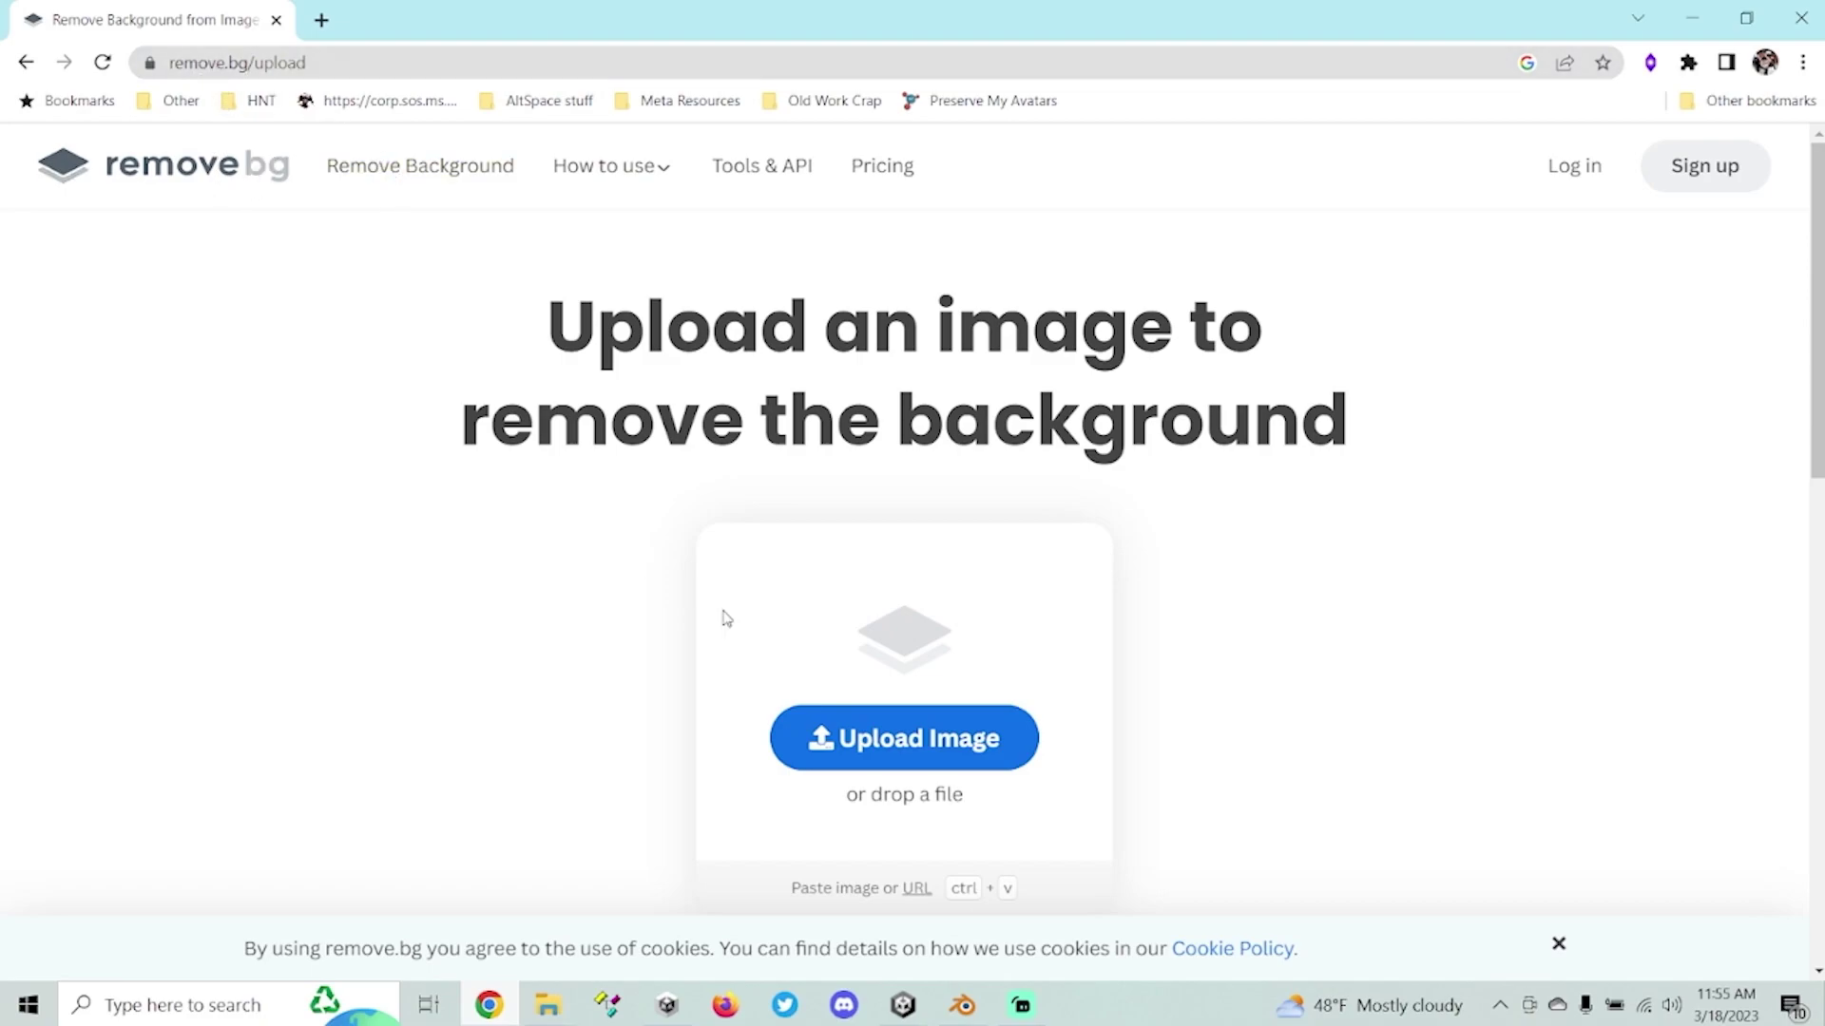
left_click(843, 738)
double_click(560, 245)
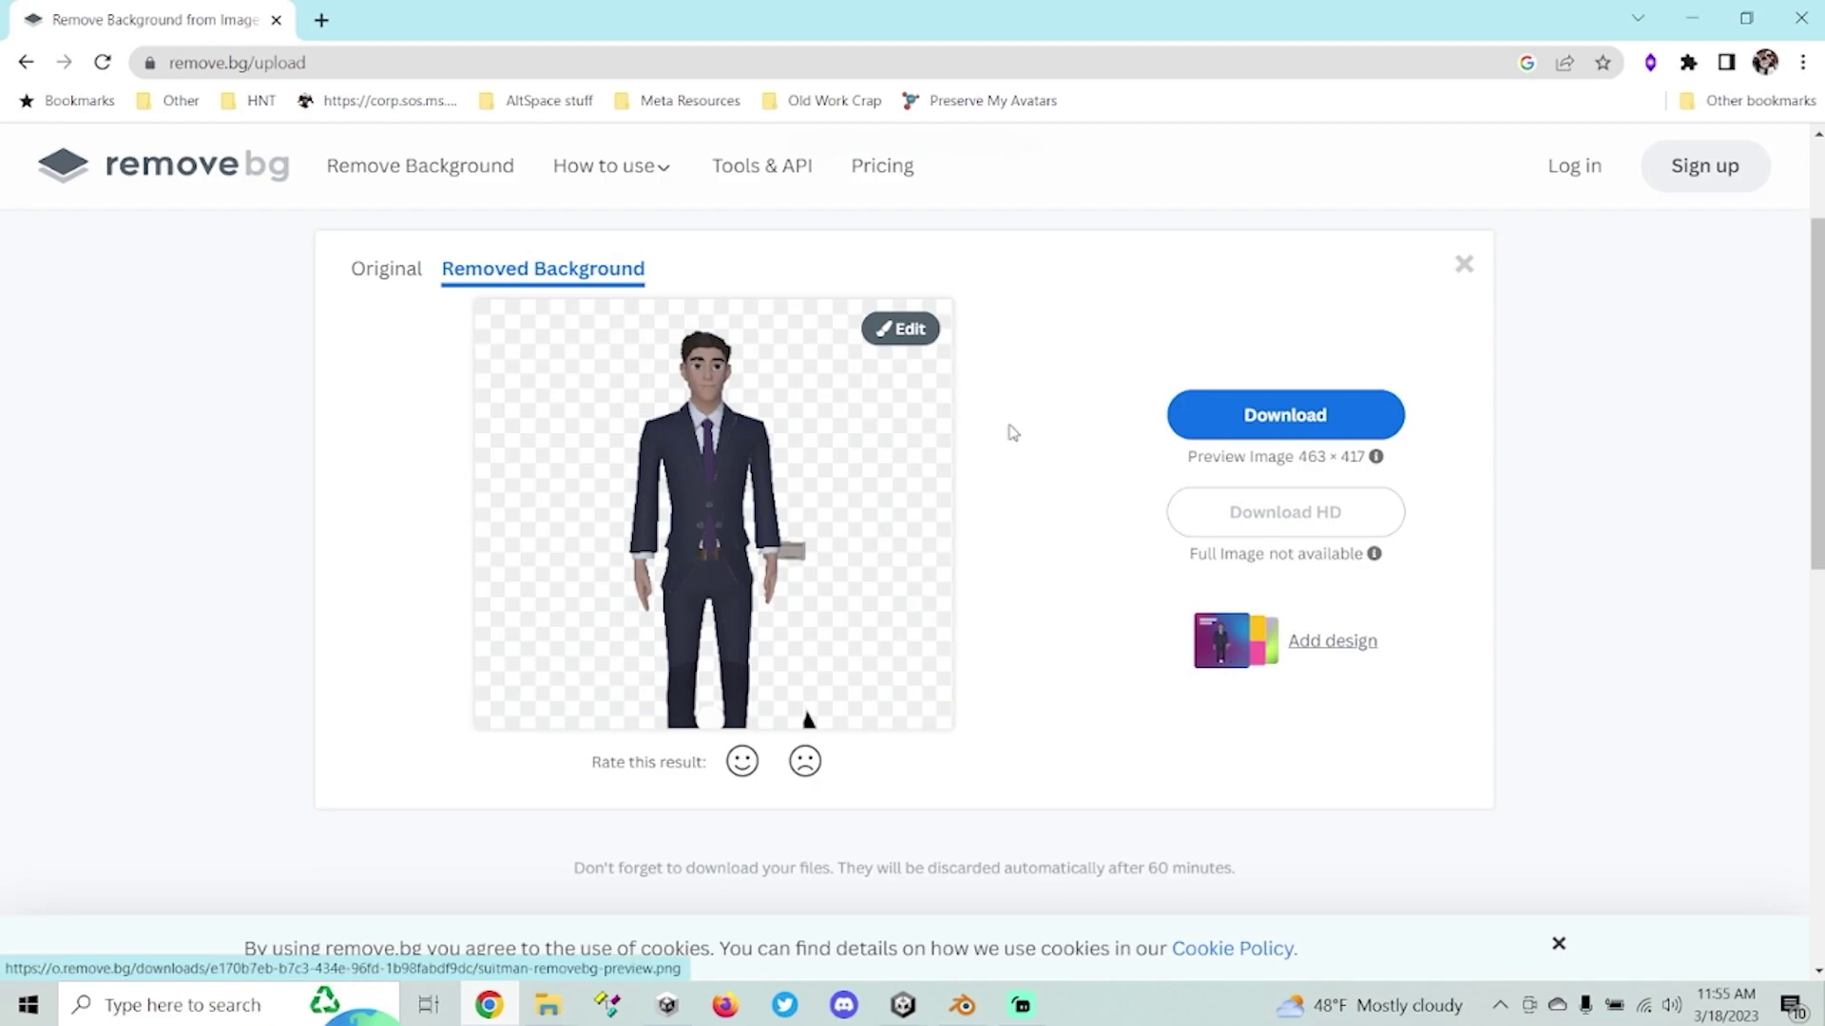
left_click(1218, 418)
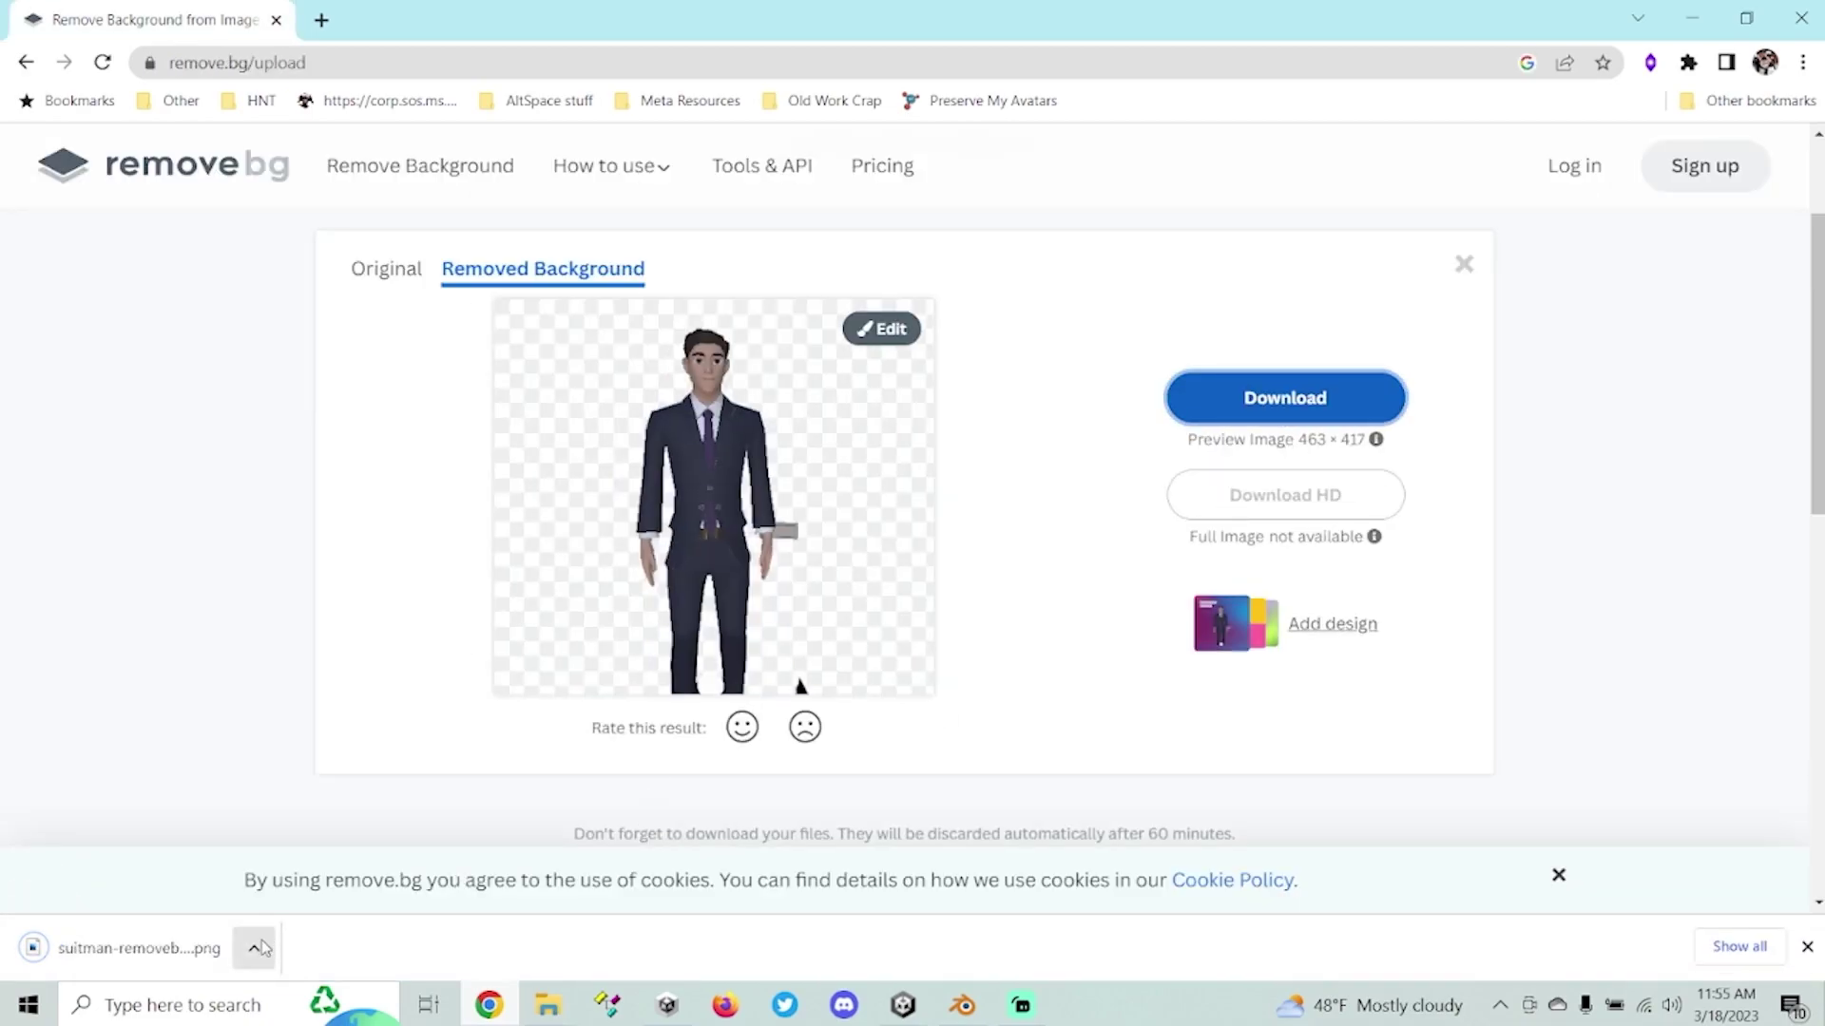
Copy suitman-removebg-preview.png from the Downloads folder into the Suitman project folder.
left_click(254, 948)
left_click(305, 865)
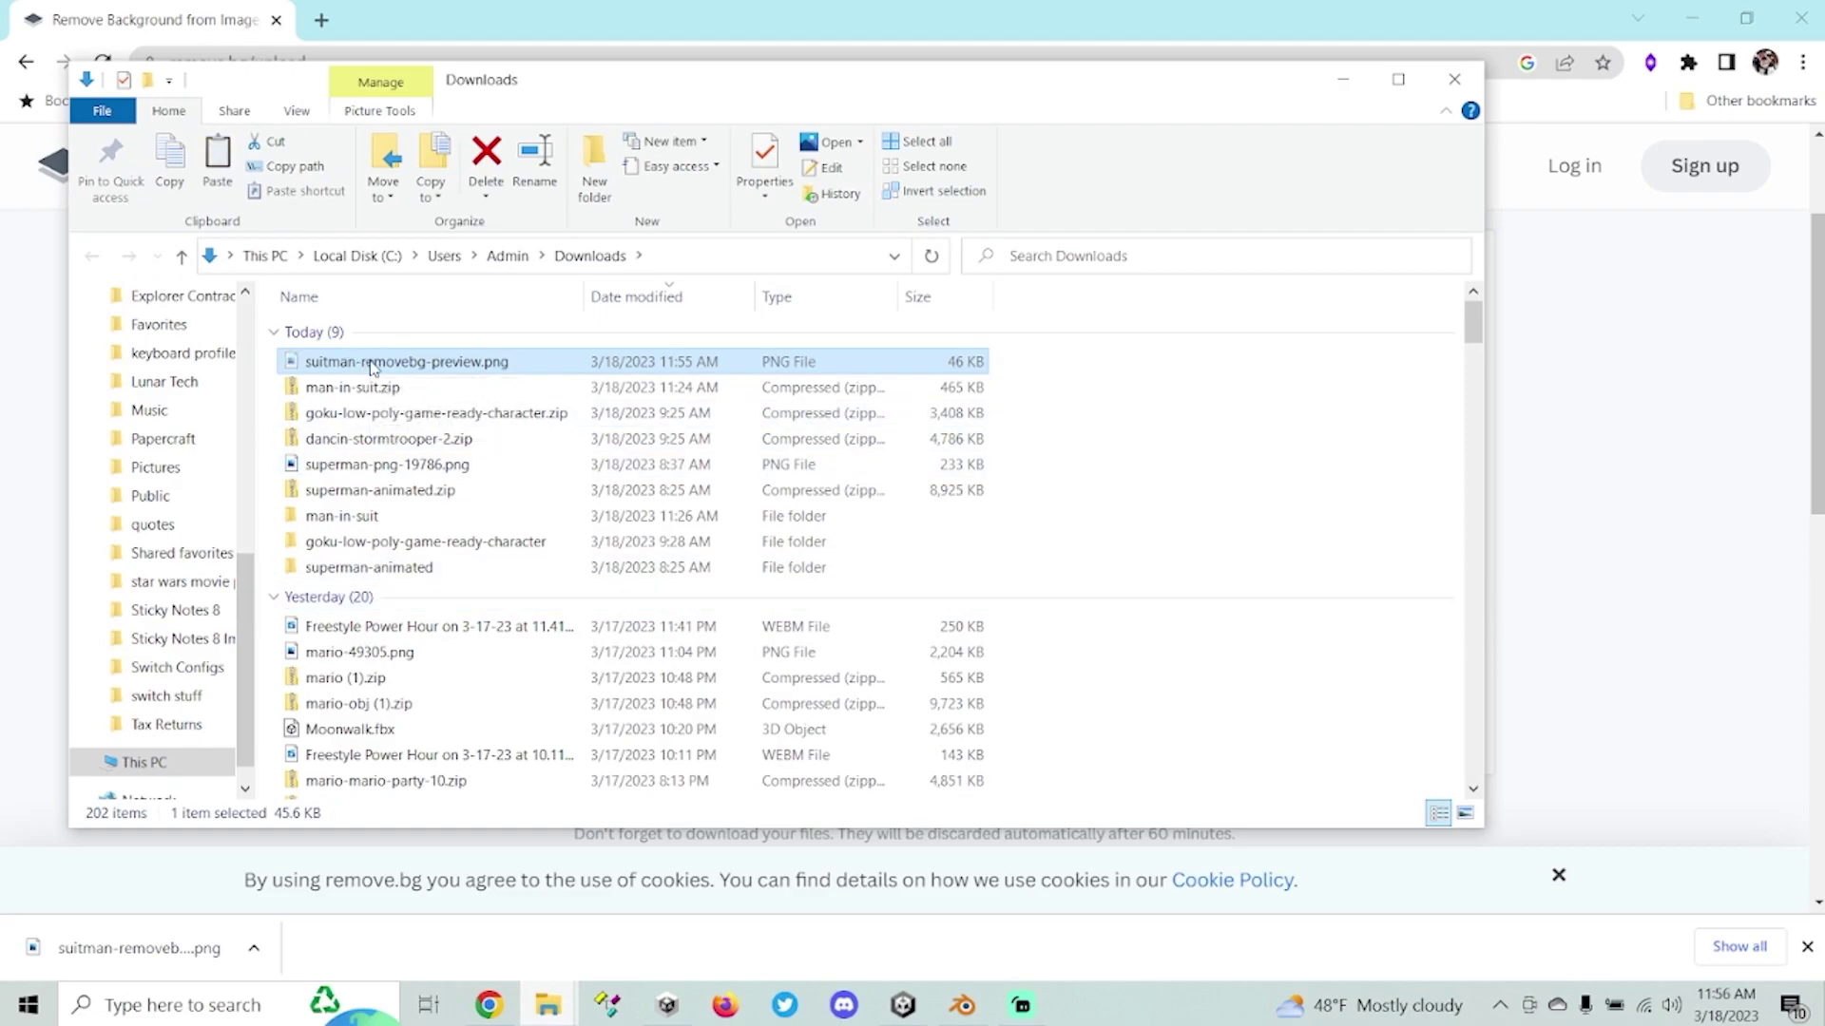
left_click(1454, 79)
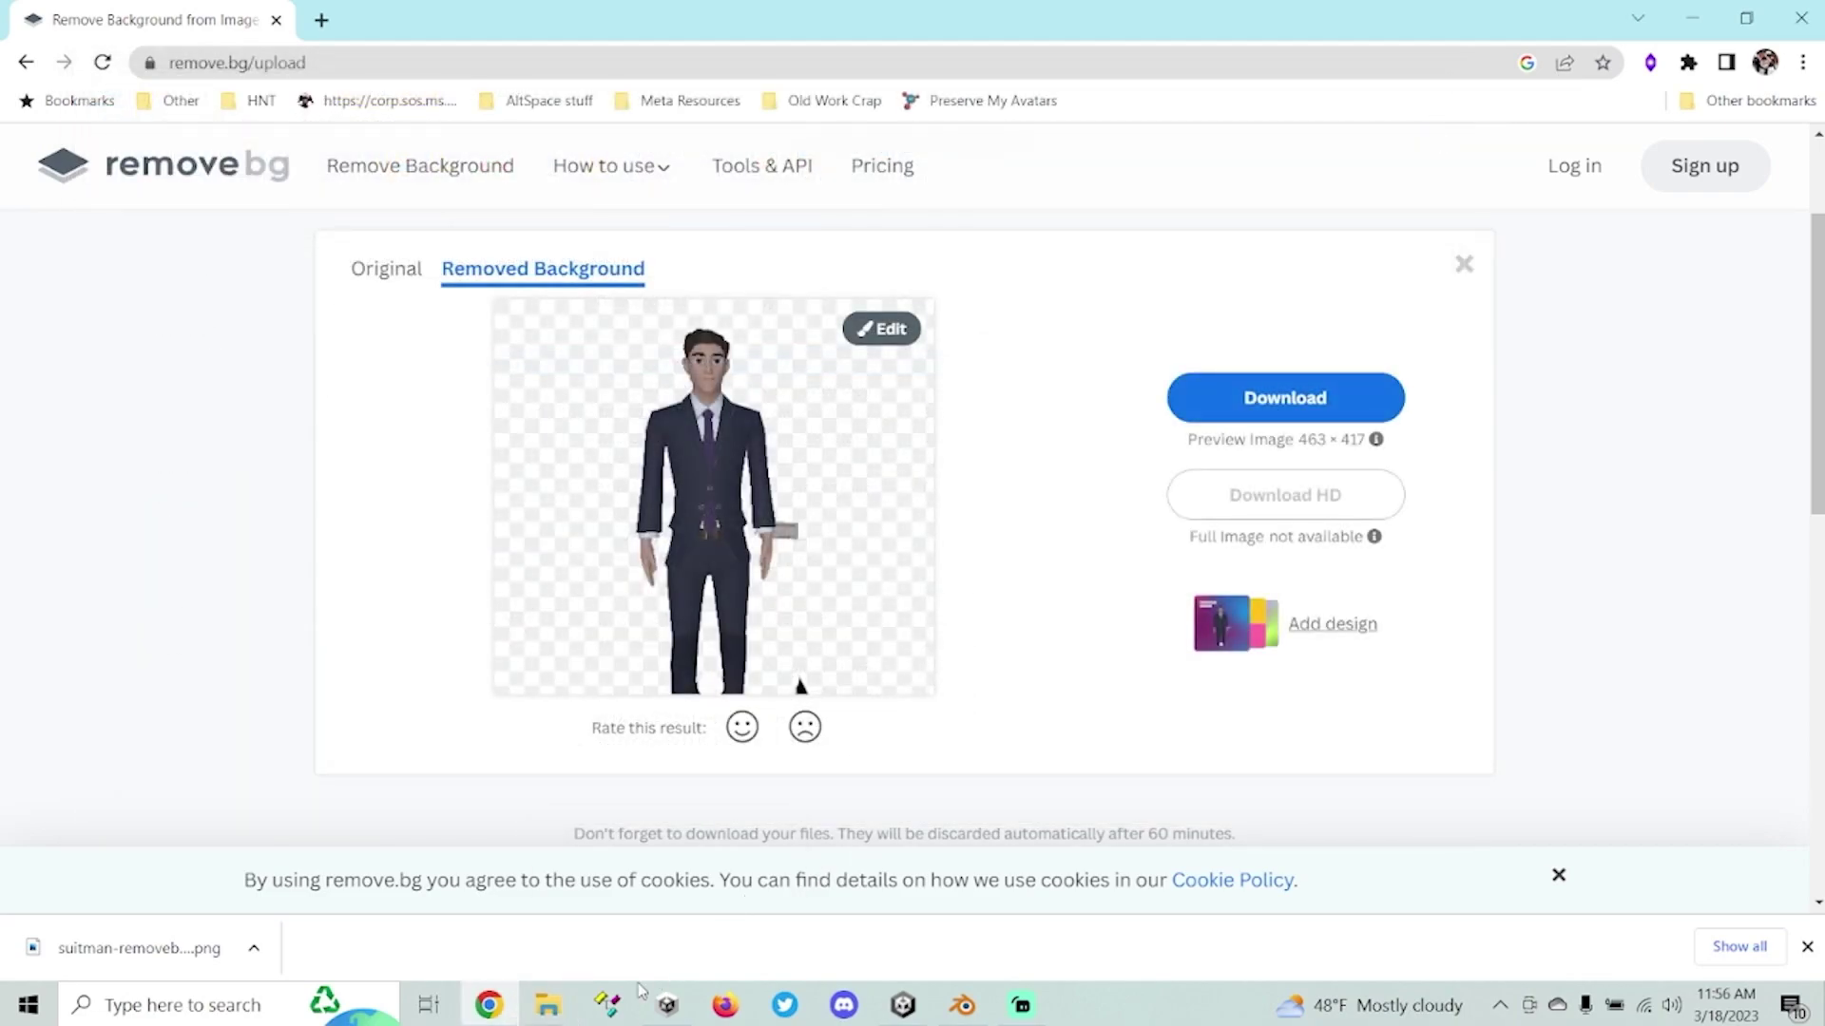
mouse_move(548, 1005)
left_click(893, 836)
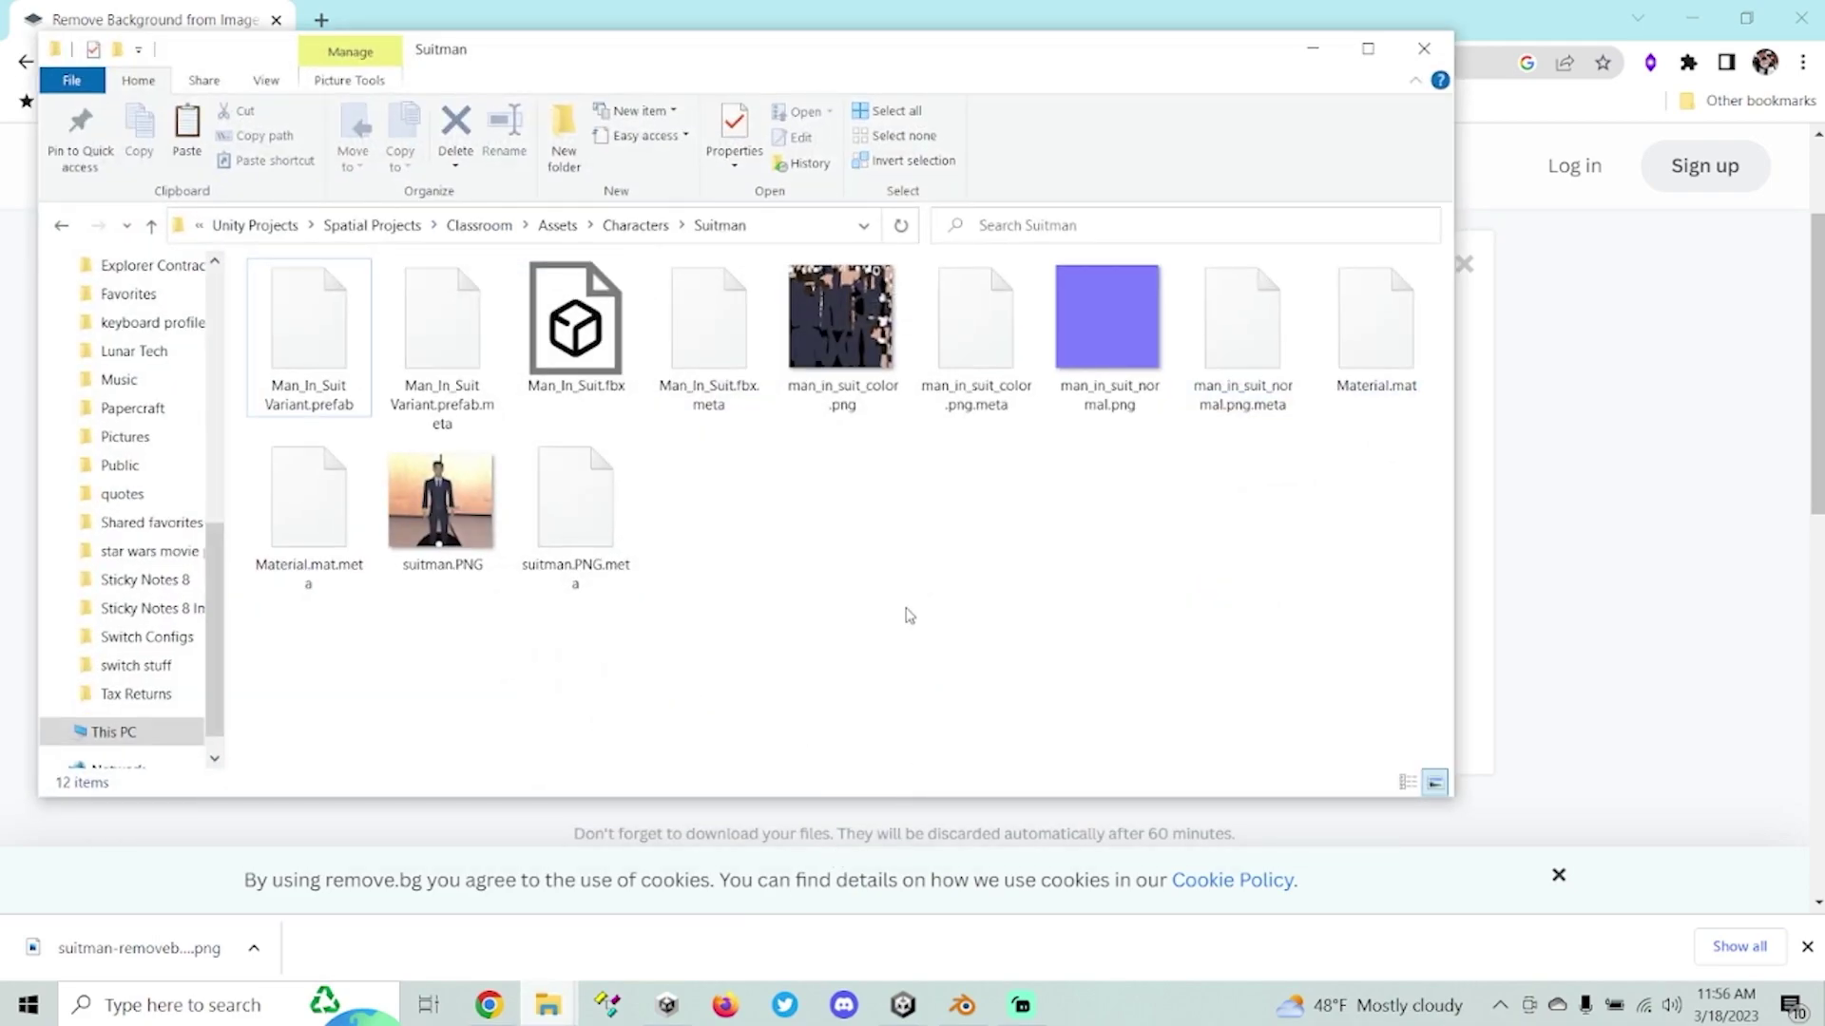
Open suitman-removebg-preview.png from the Suitman folder in Adobe Photoshop 2023.
right_click(720, 521)
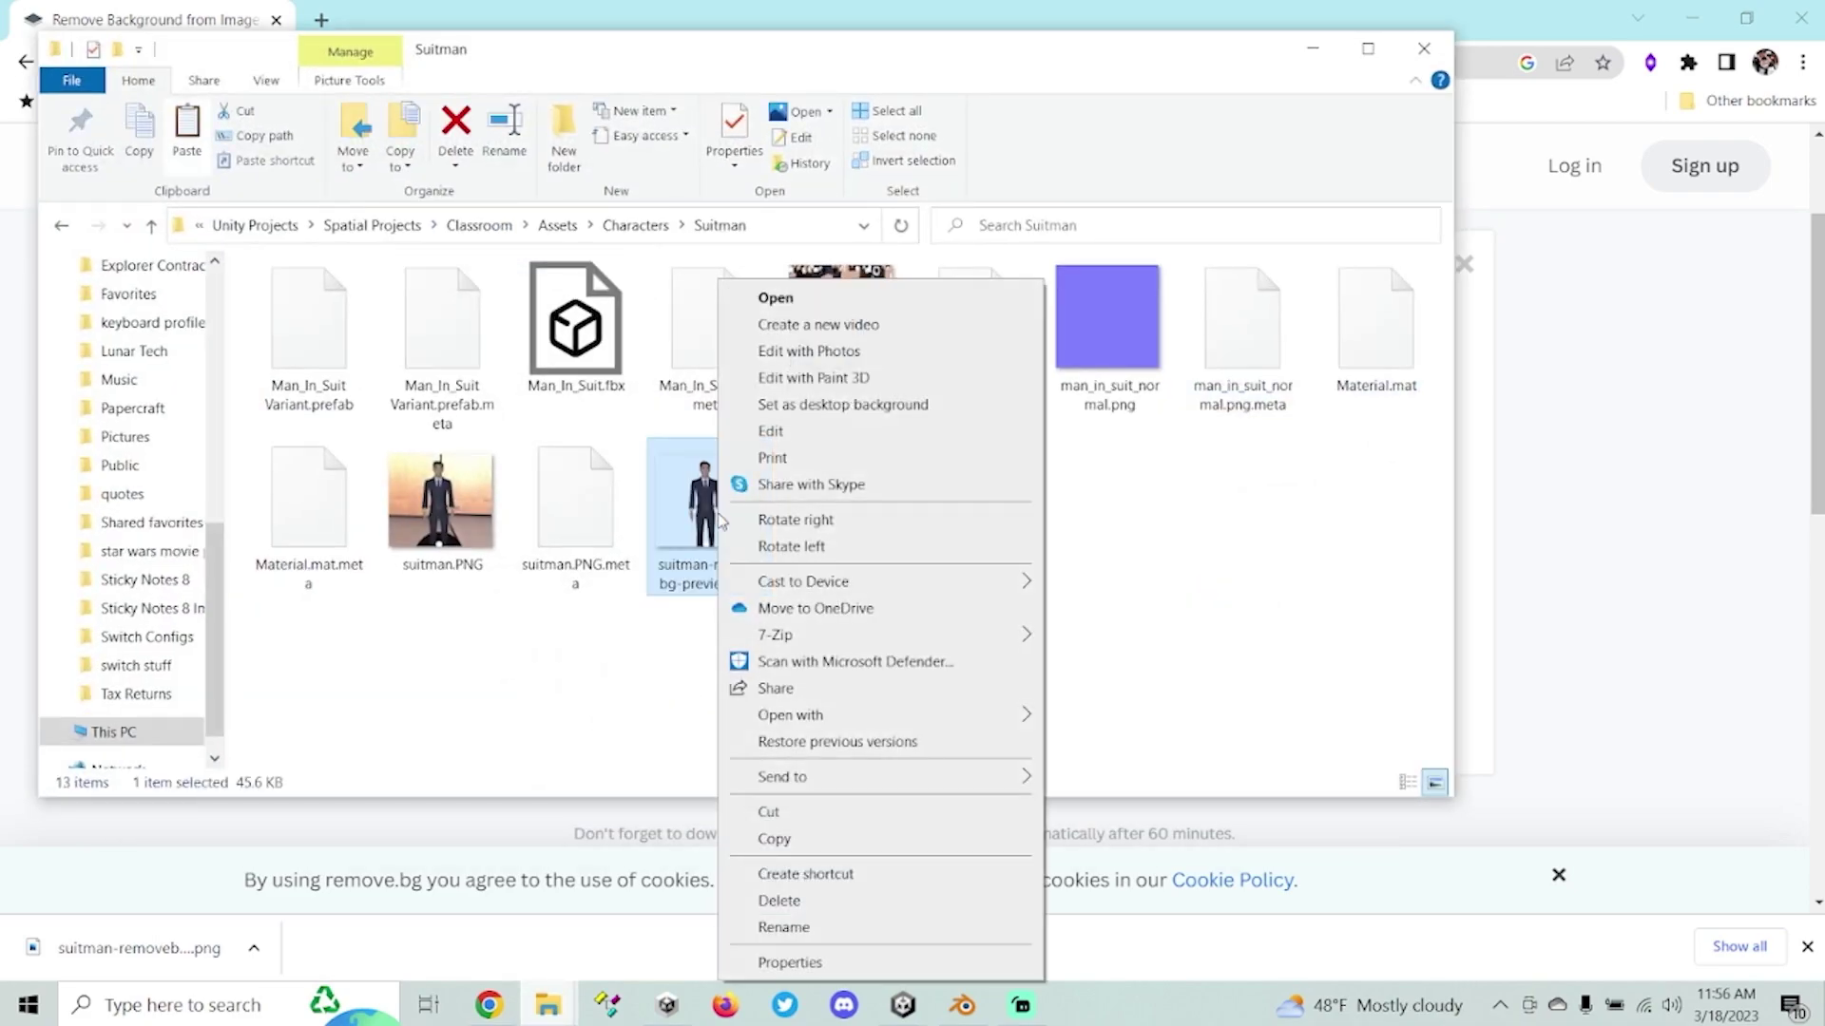
mouse_move(929, 725)
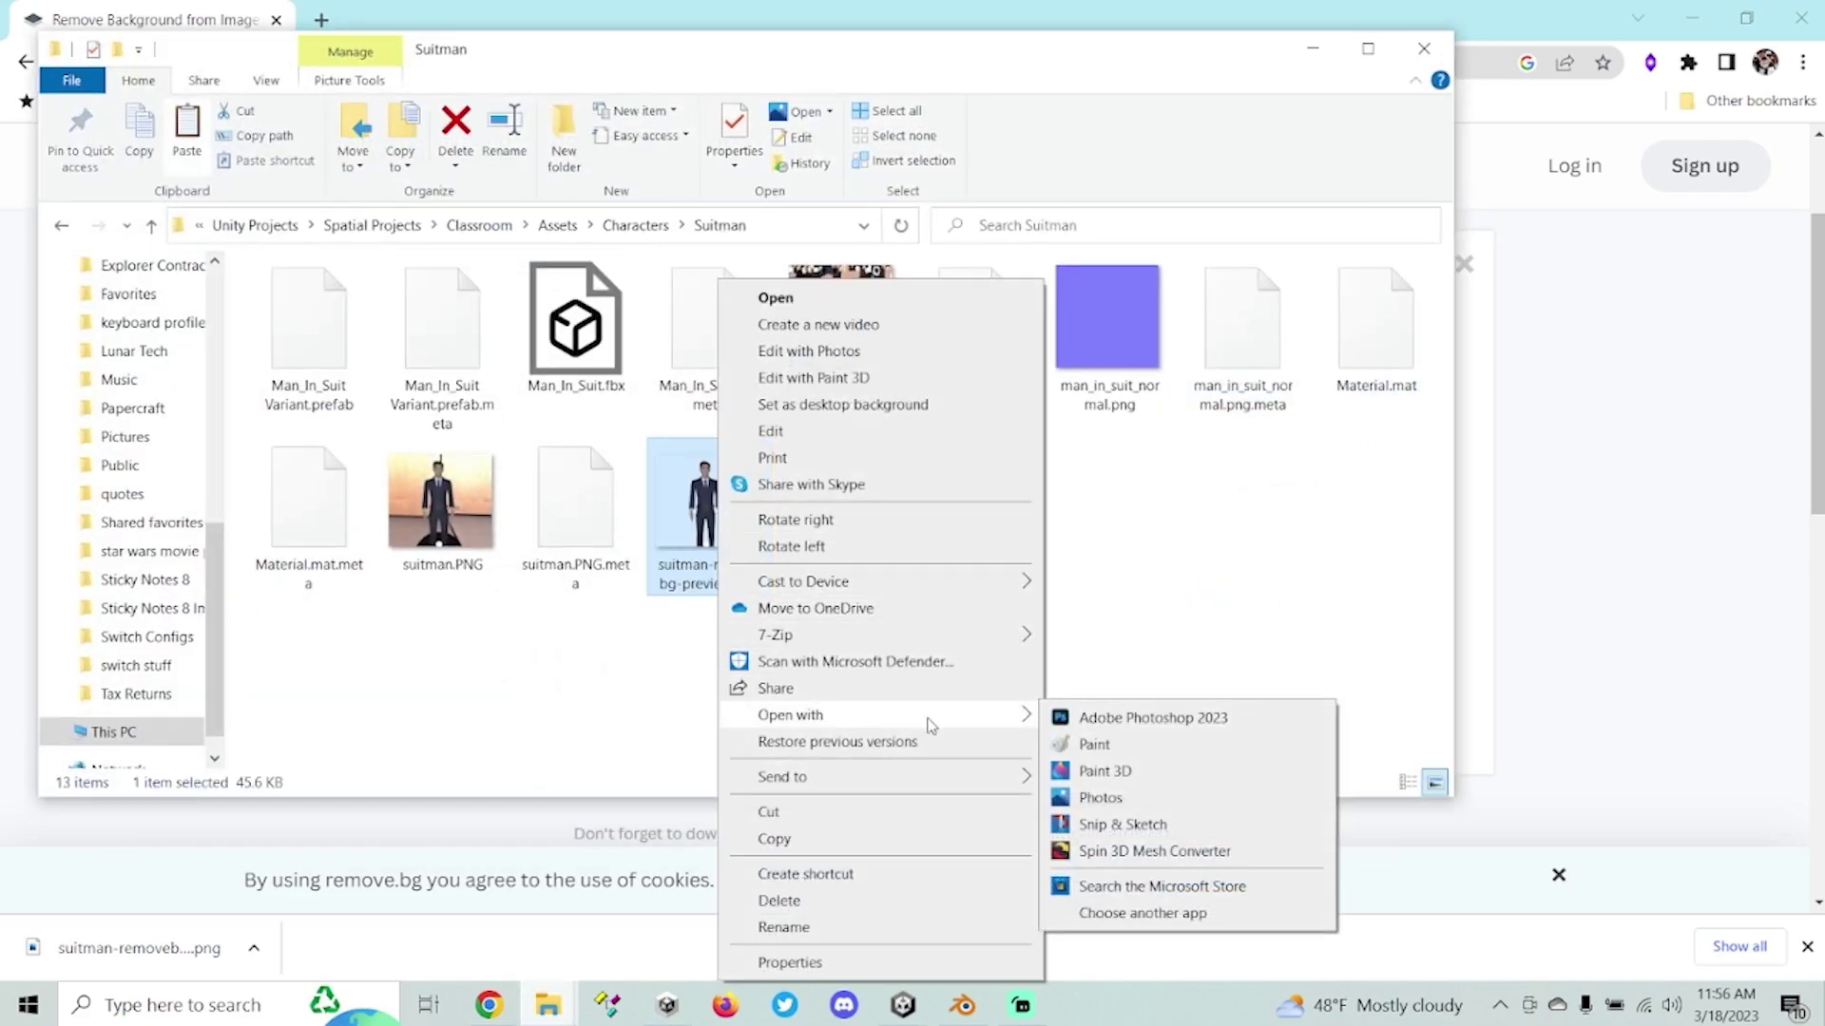
left_click(1089, 724)
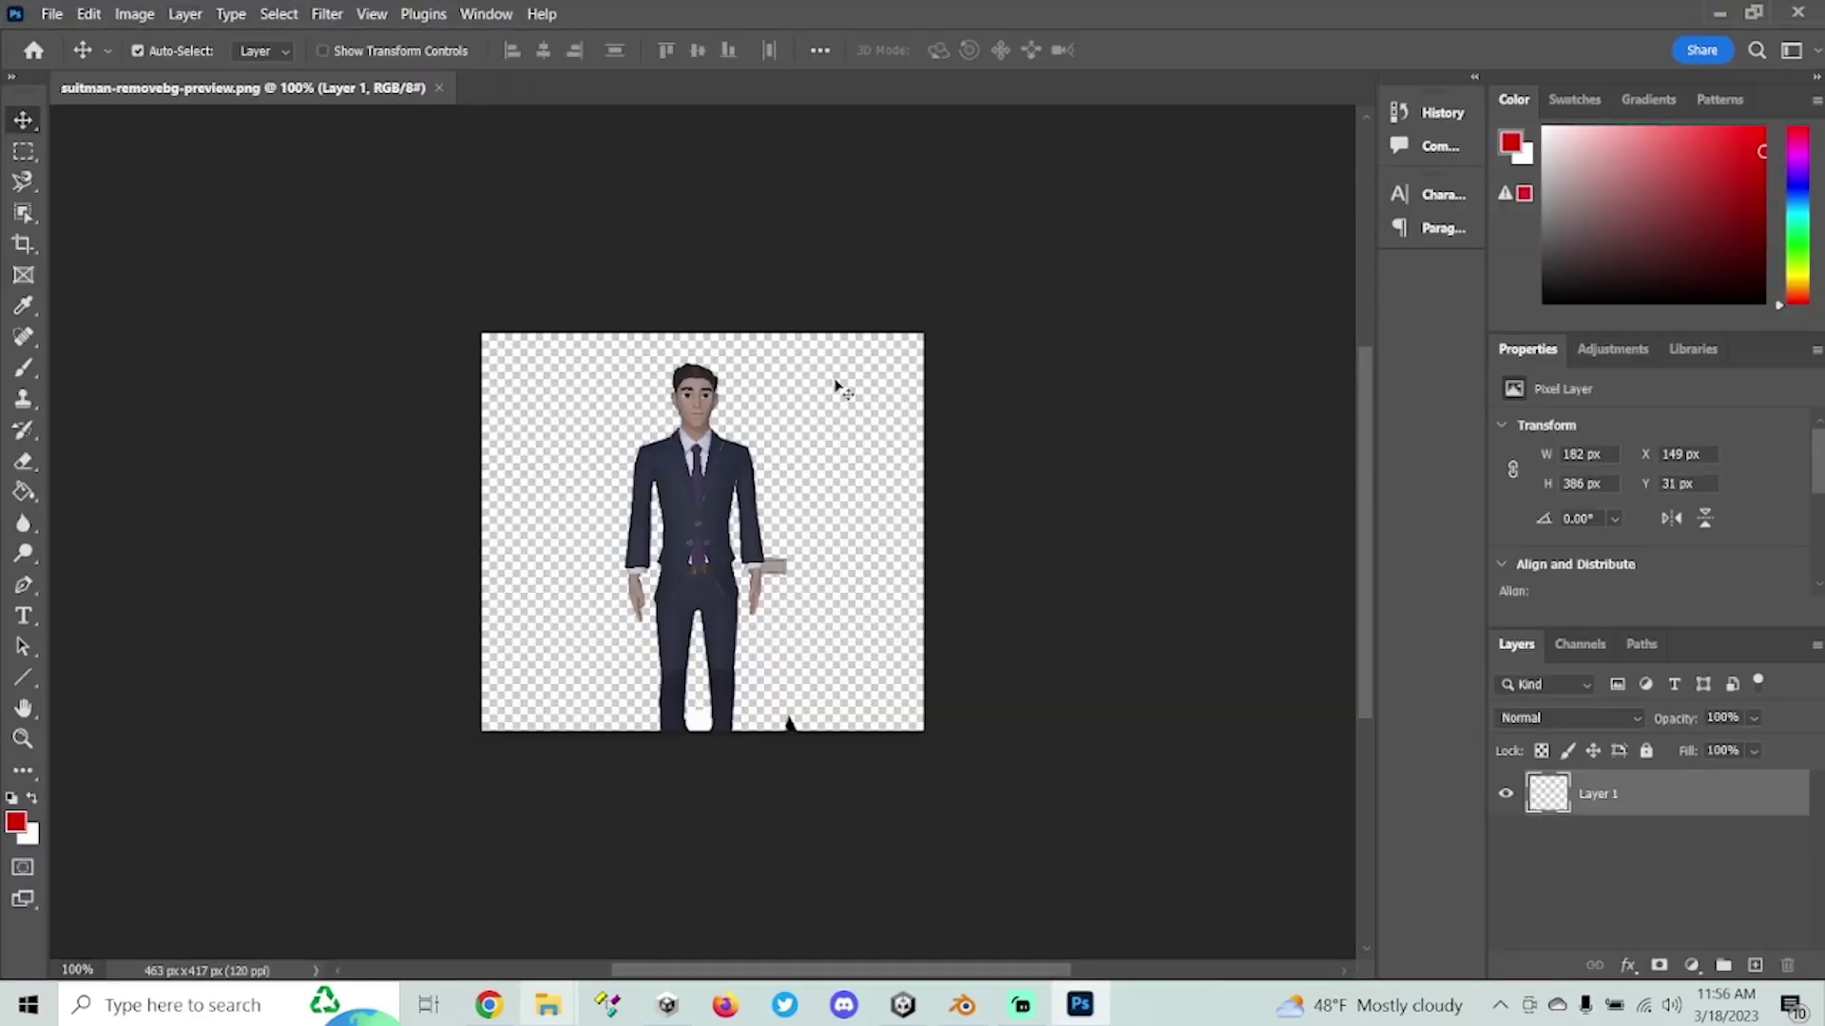
Resize the image to 1024 by 1024 pixels.
left_click(130, 17)
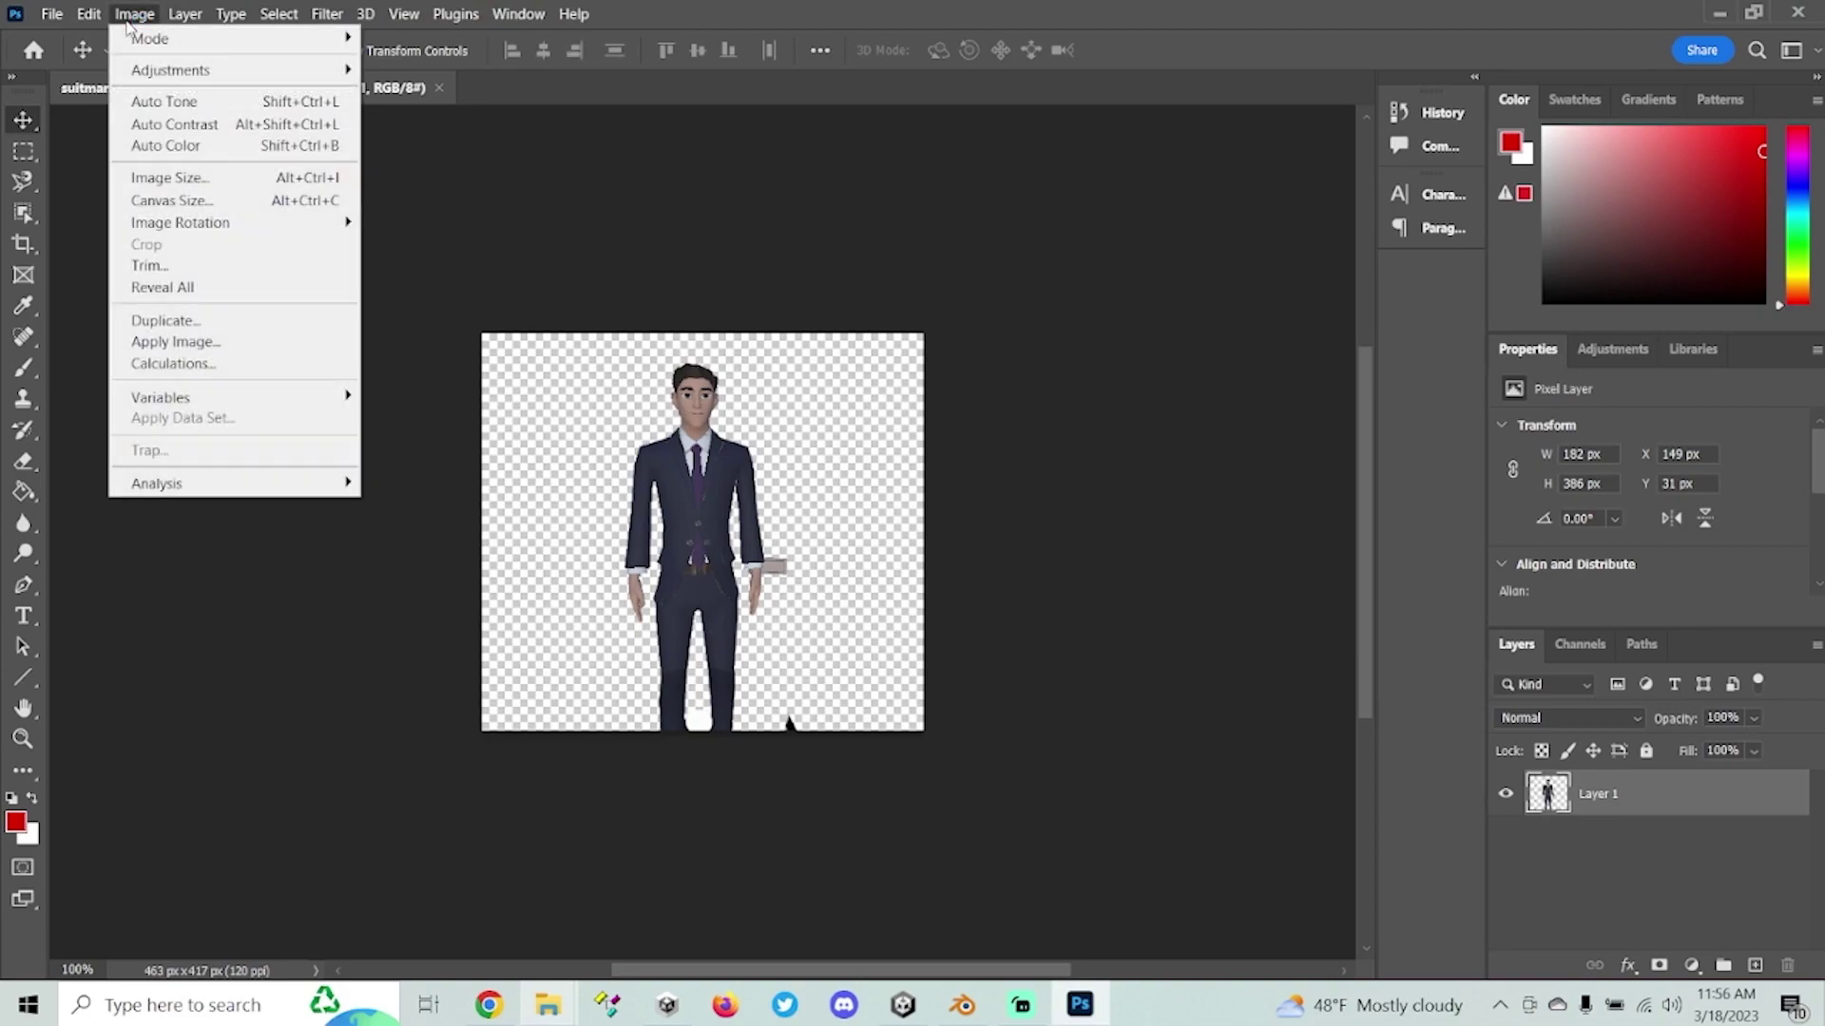
left_click(157, 178)
type("1024")
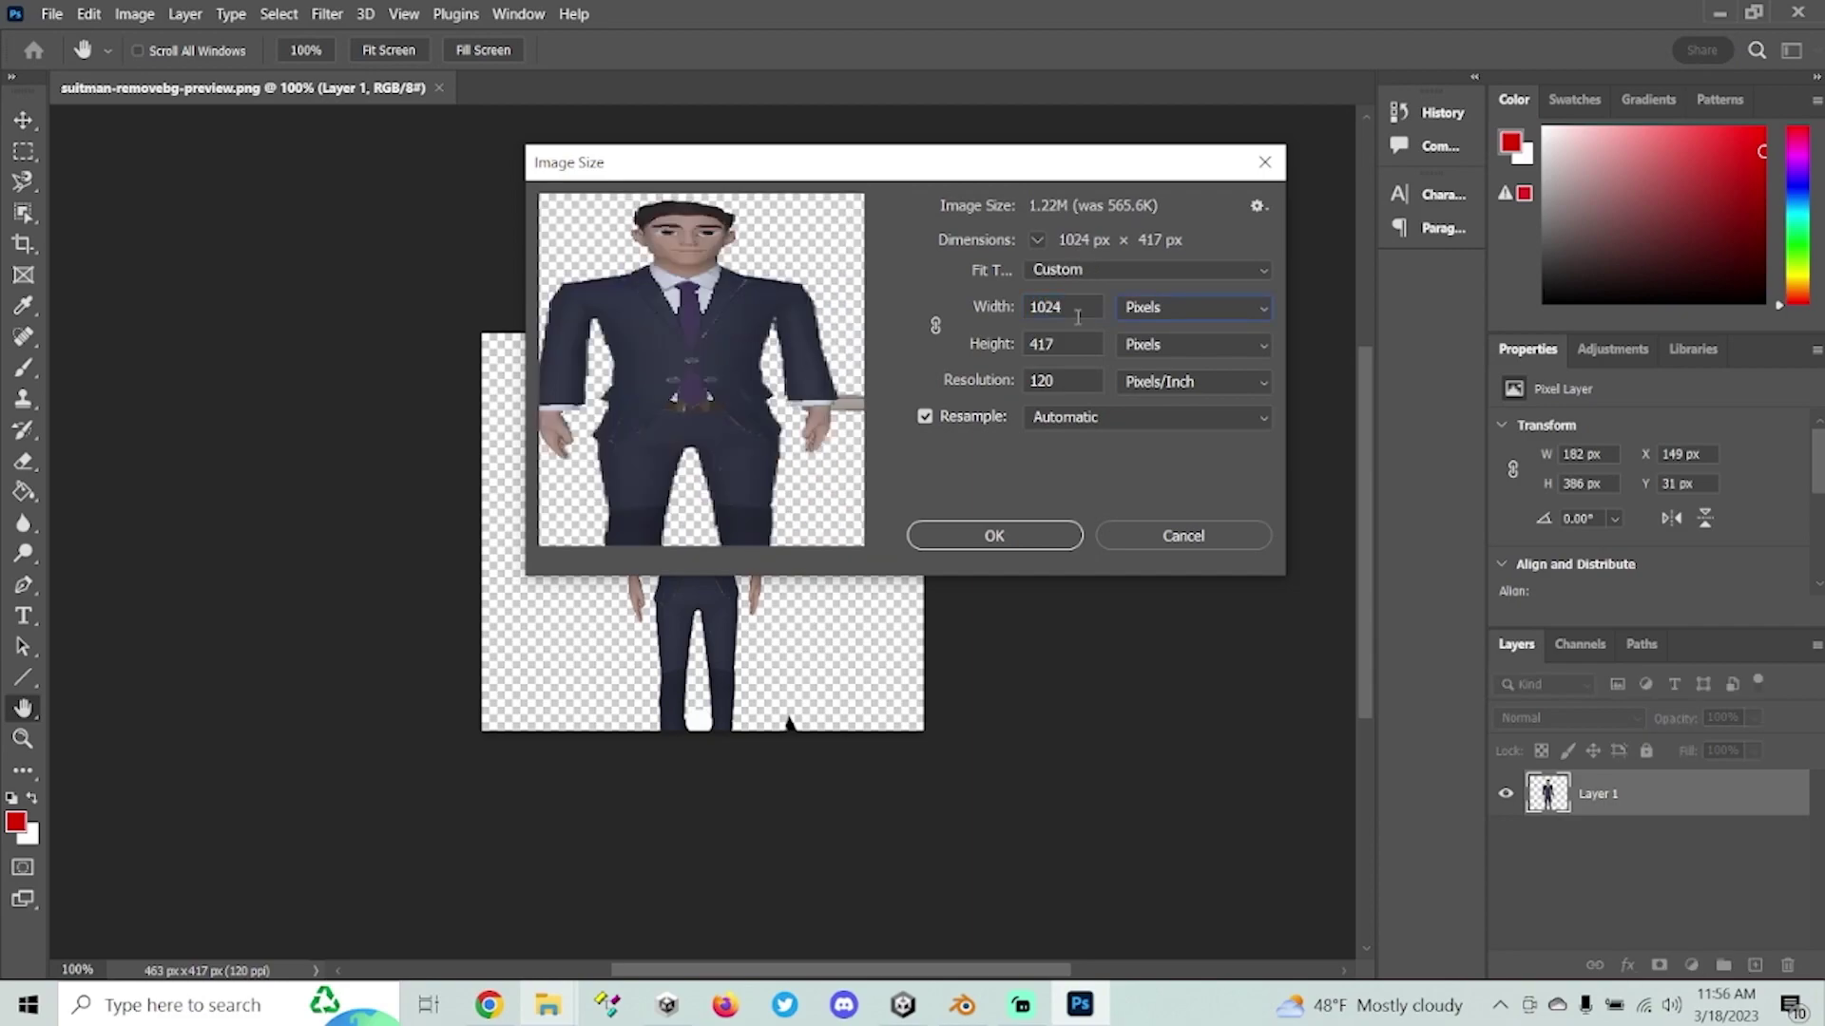
key("Tab")
type("1024")
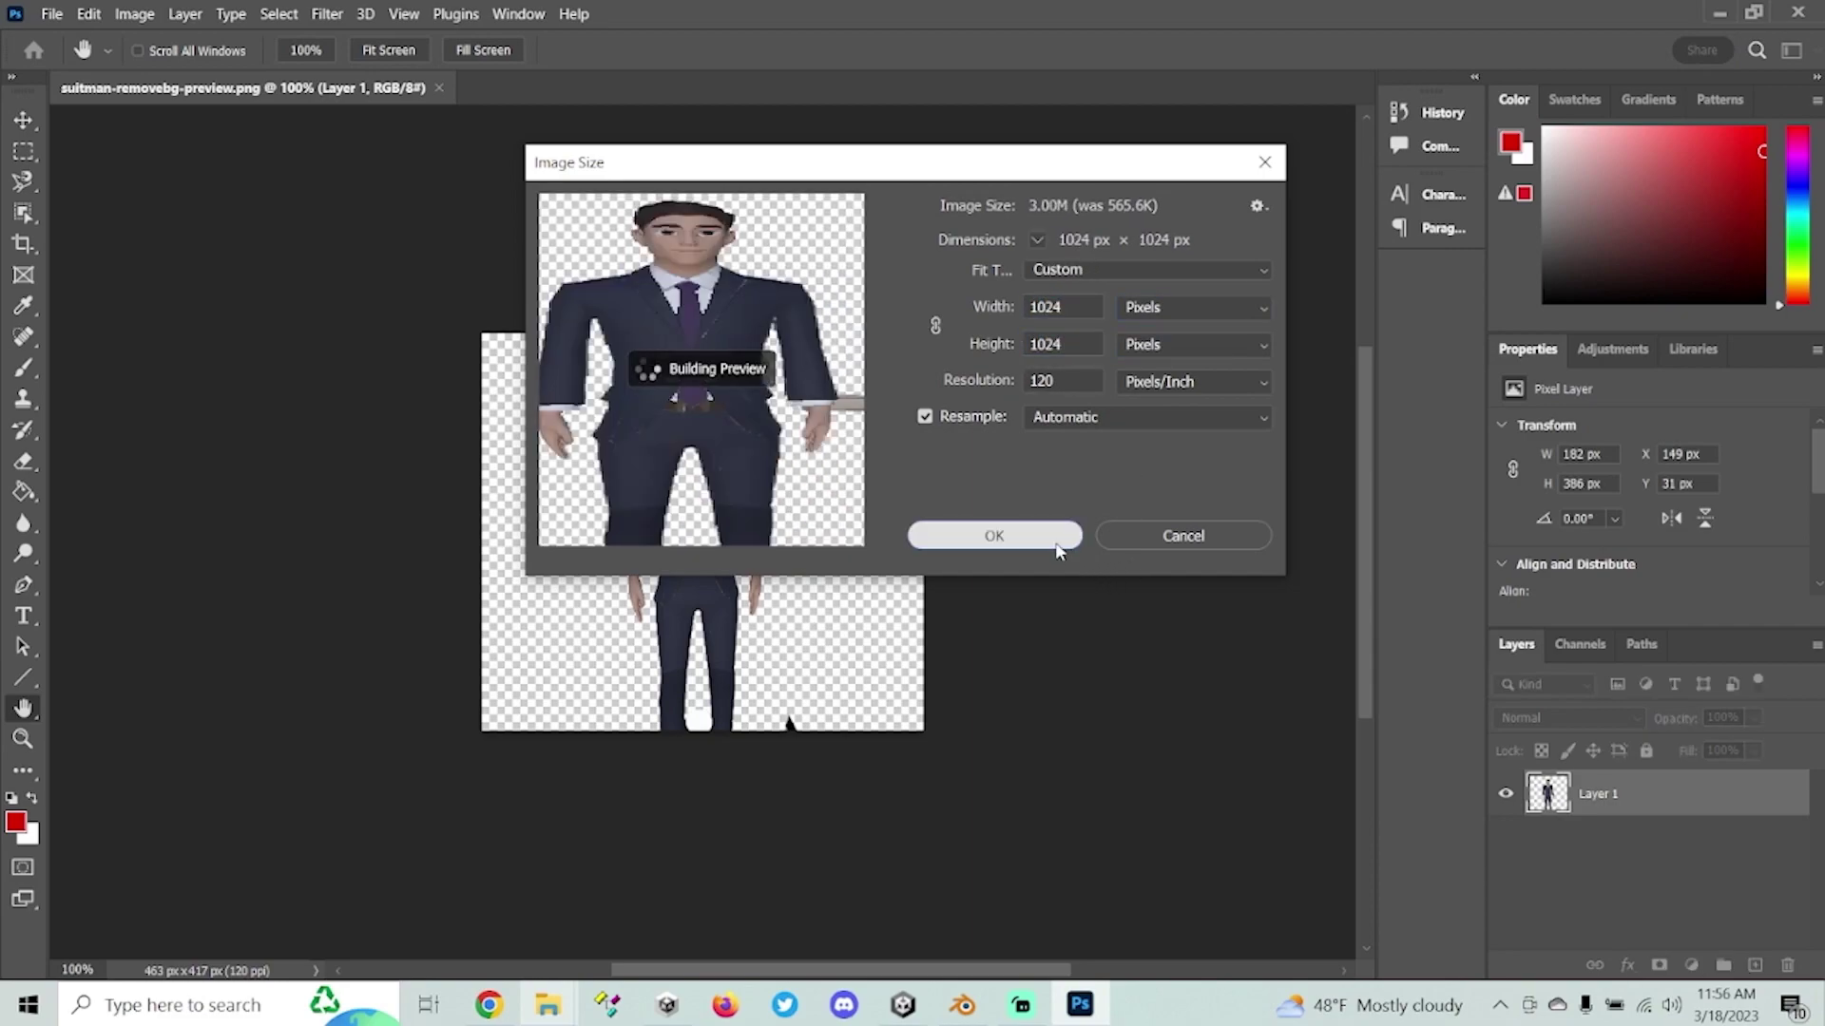
left_click(994, 537)
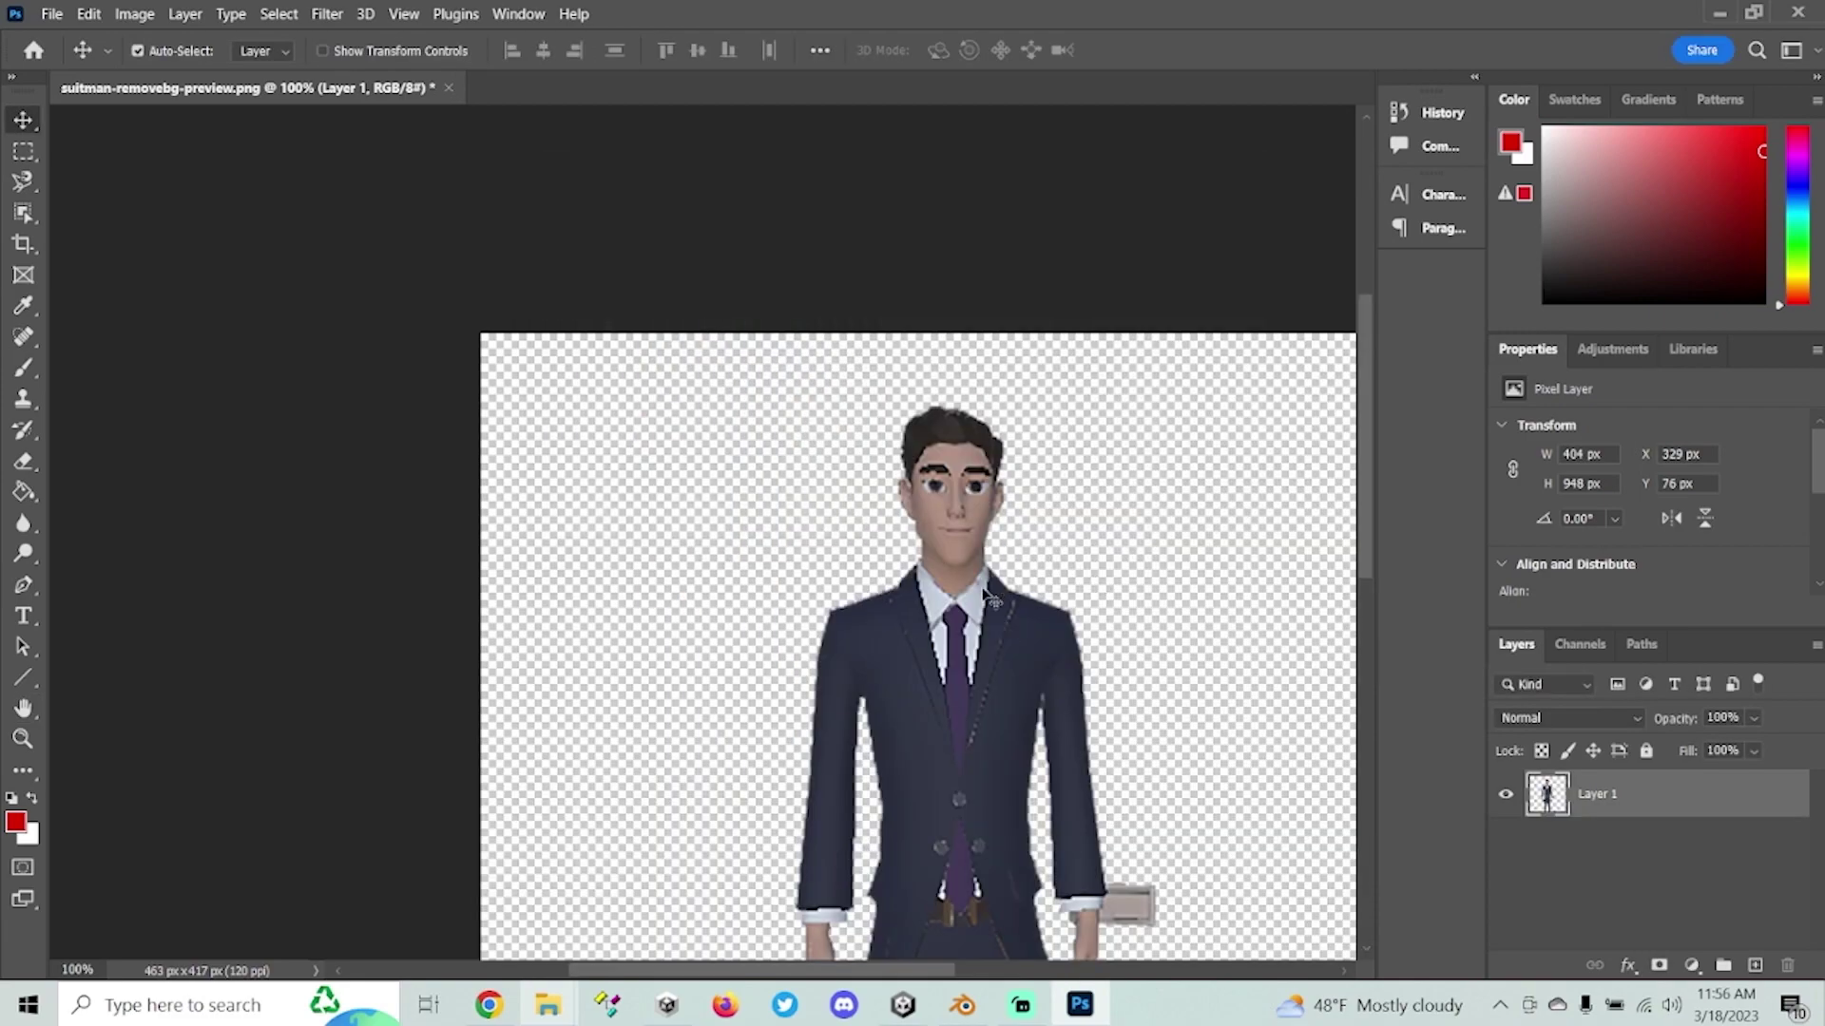
Start exporting the resized image as a PNG with transparency at 100% scale.
scroll(903, 865, "down", 2)
left_click(49, 15)
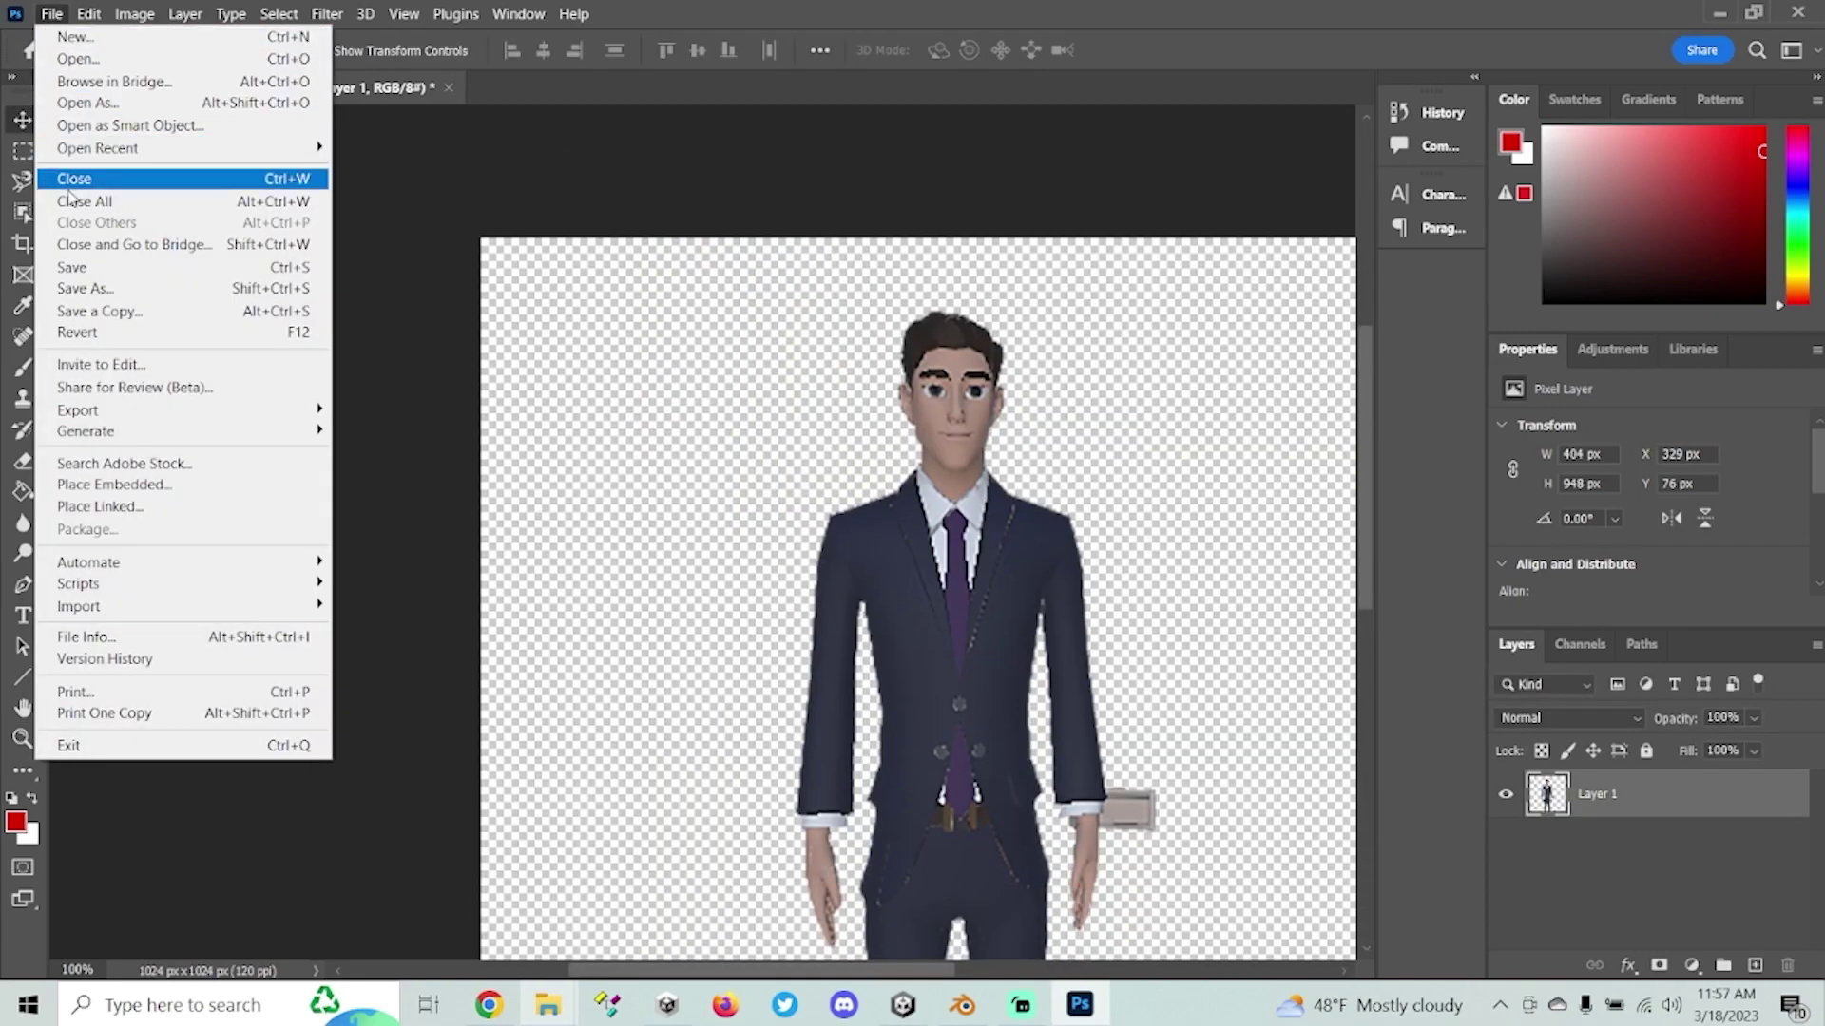
mouse_move(108, 411)
left_click(381, 429)
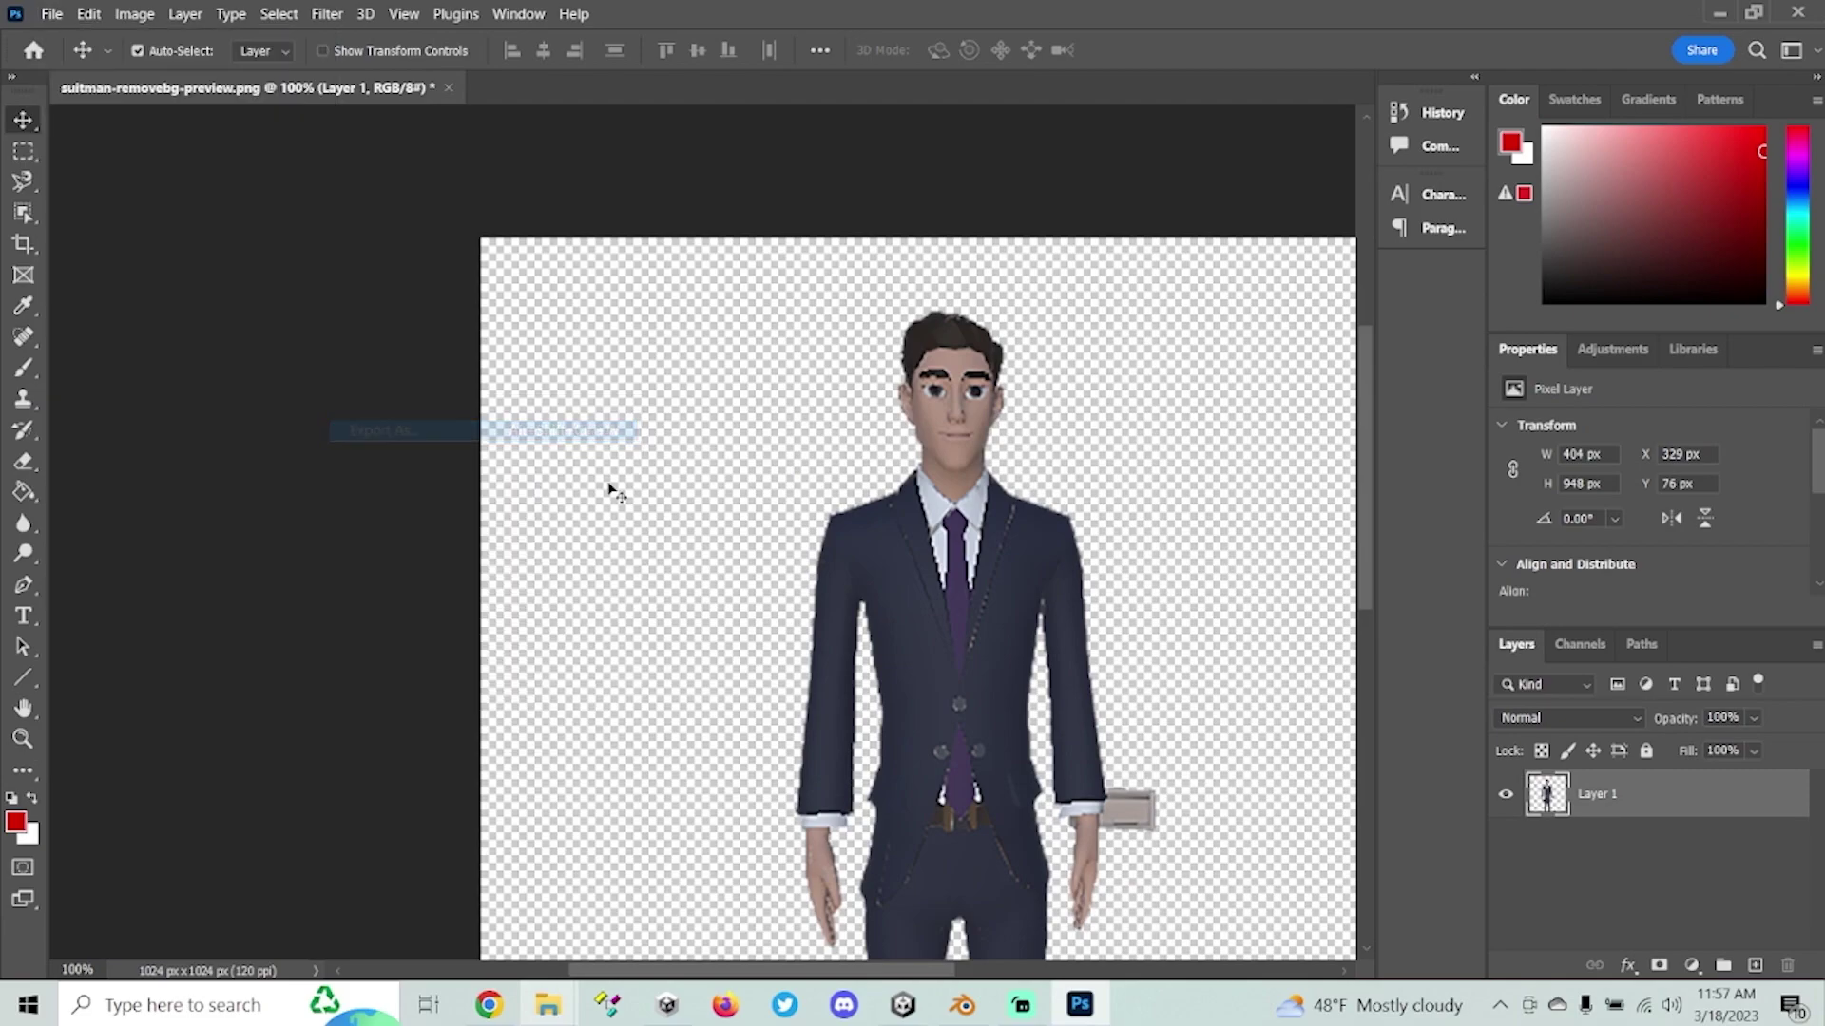
left_click(1563, 979)
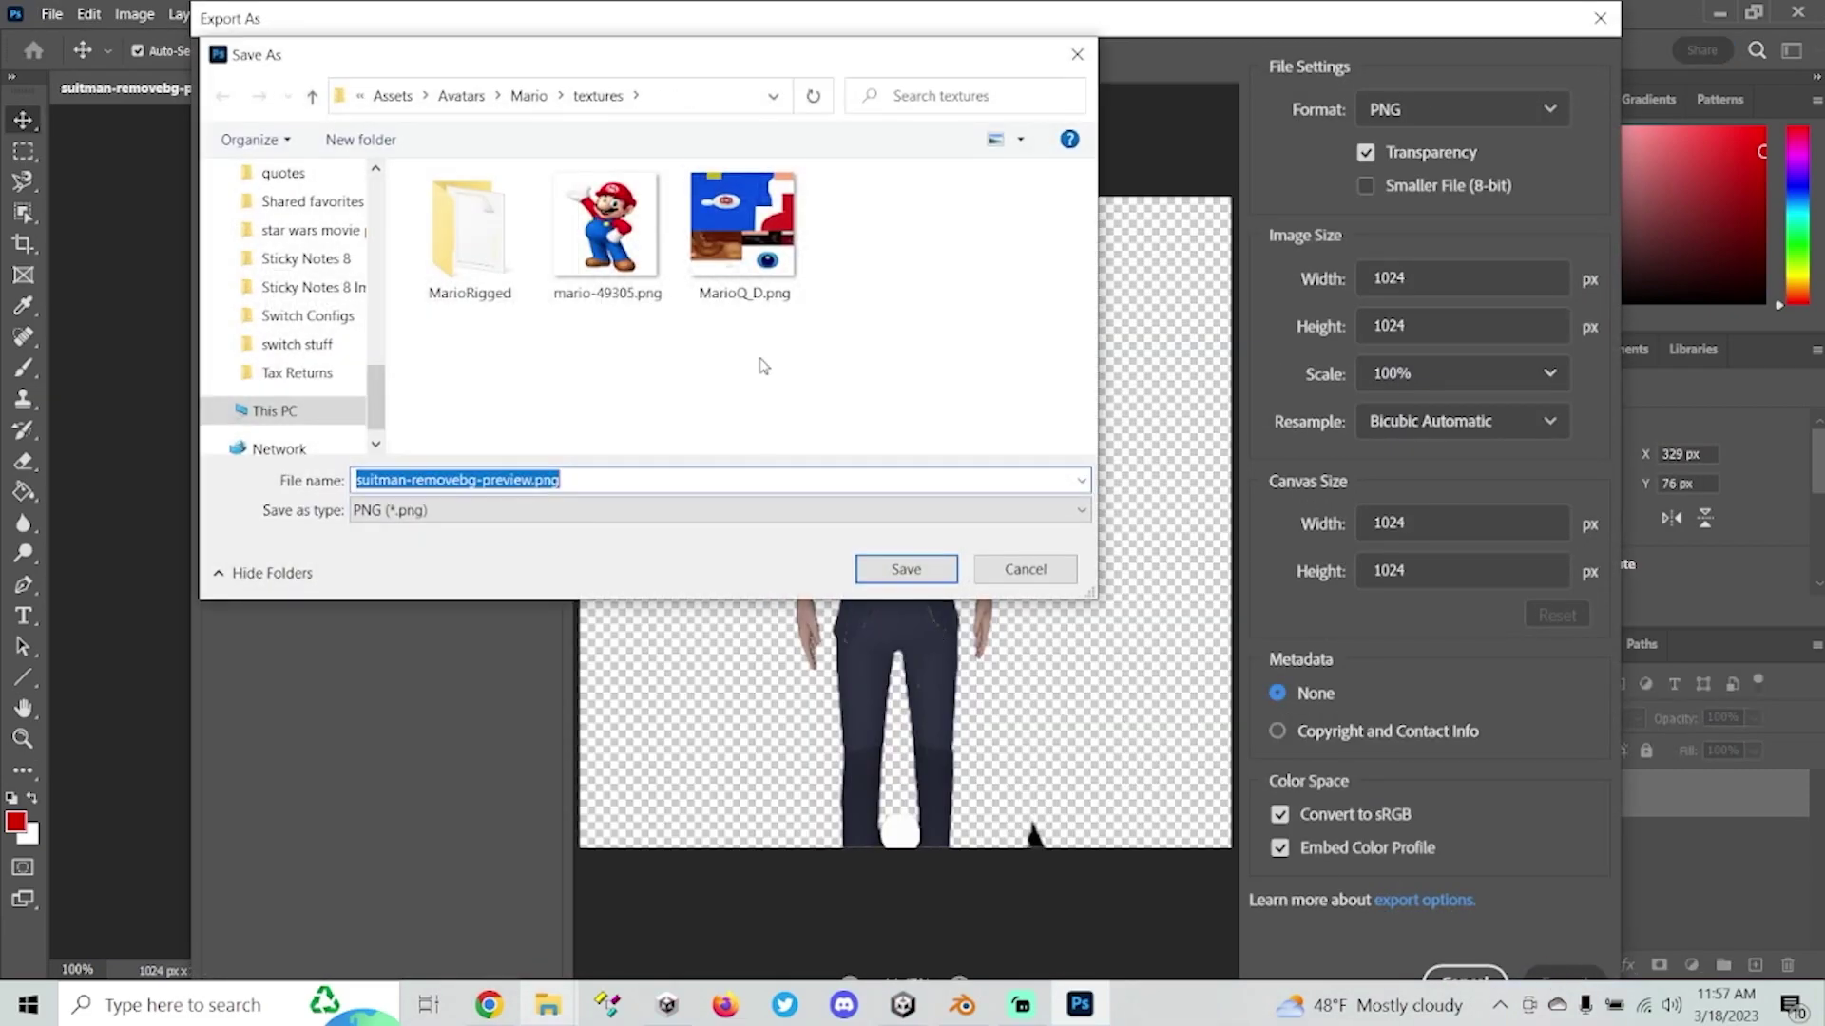
Save the exported PNG into the Classroom project's Assets > Characters > Suitman folder, replacing the existing suitman-removebg-preview.png.
left_click(528, 96)
left_click(525, 96)
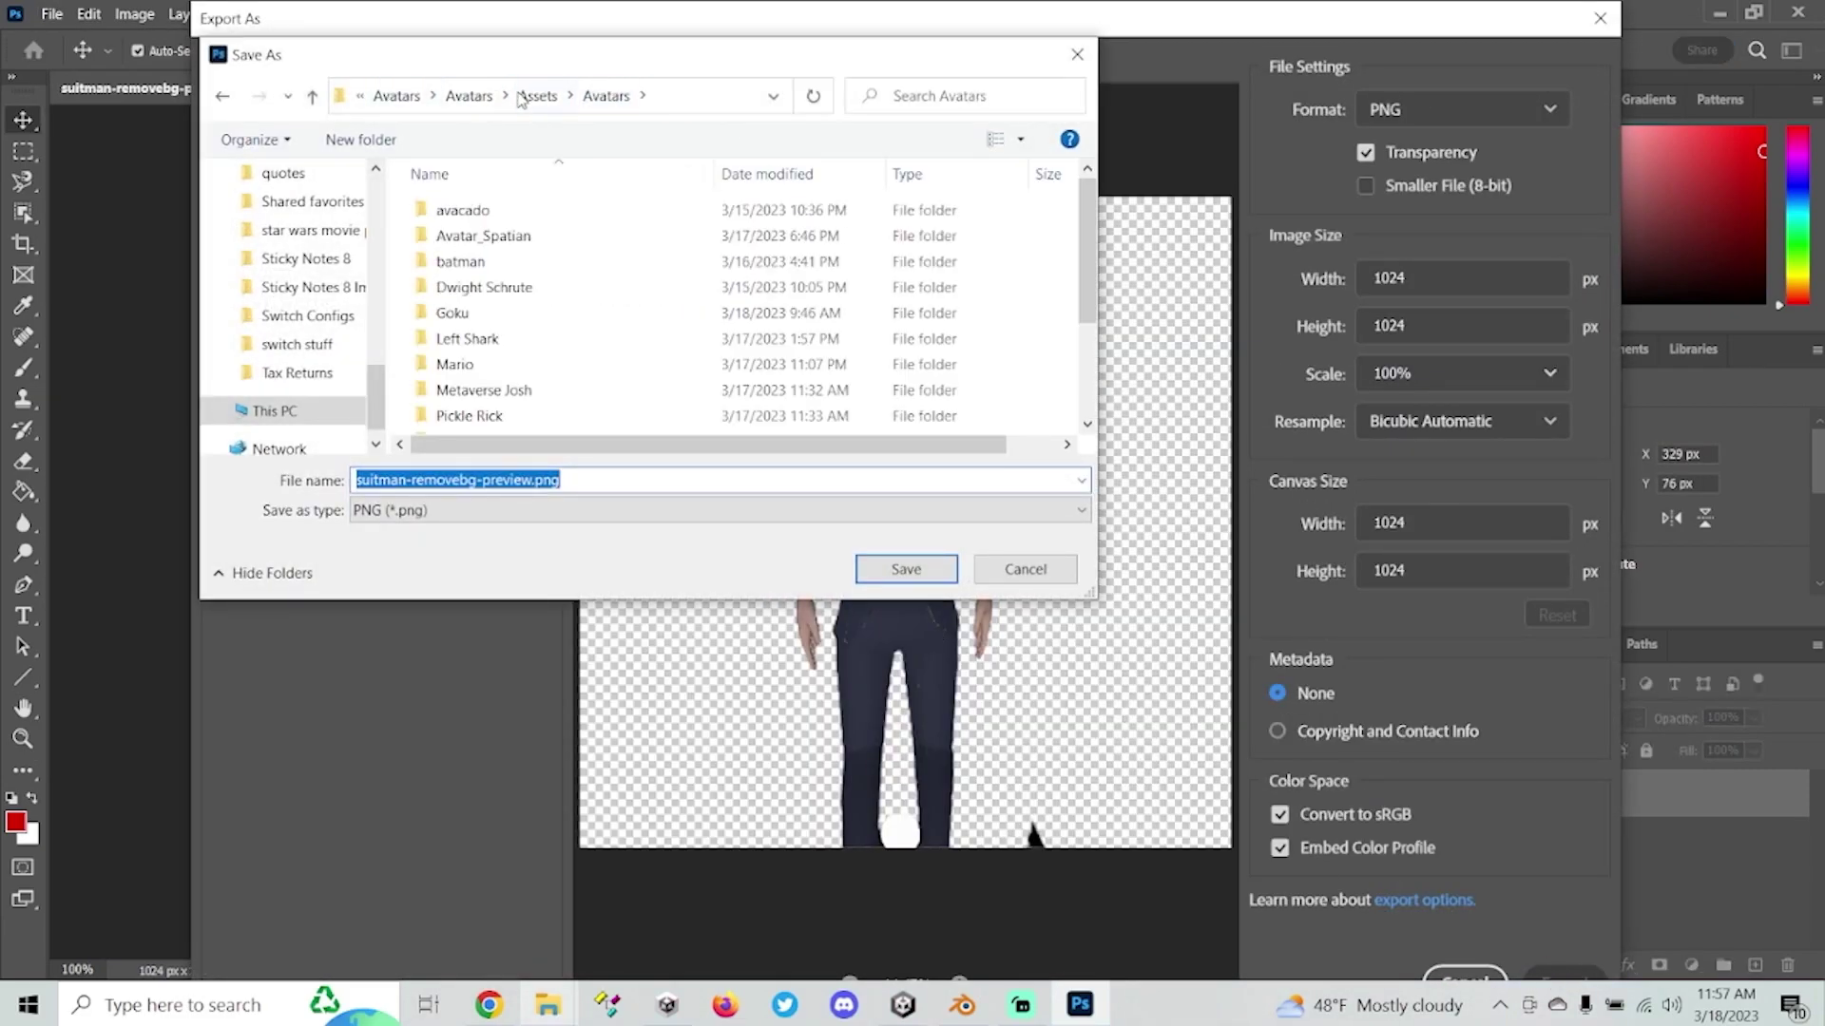
left_click(470, 96)
left_click(446, 96)
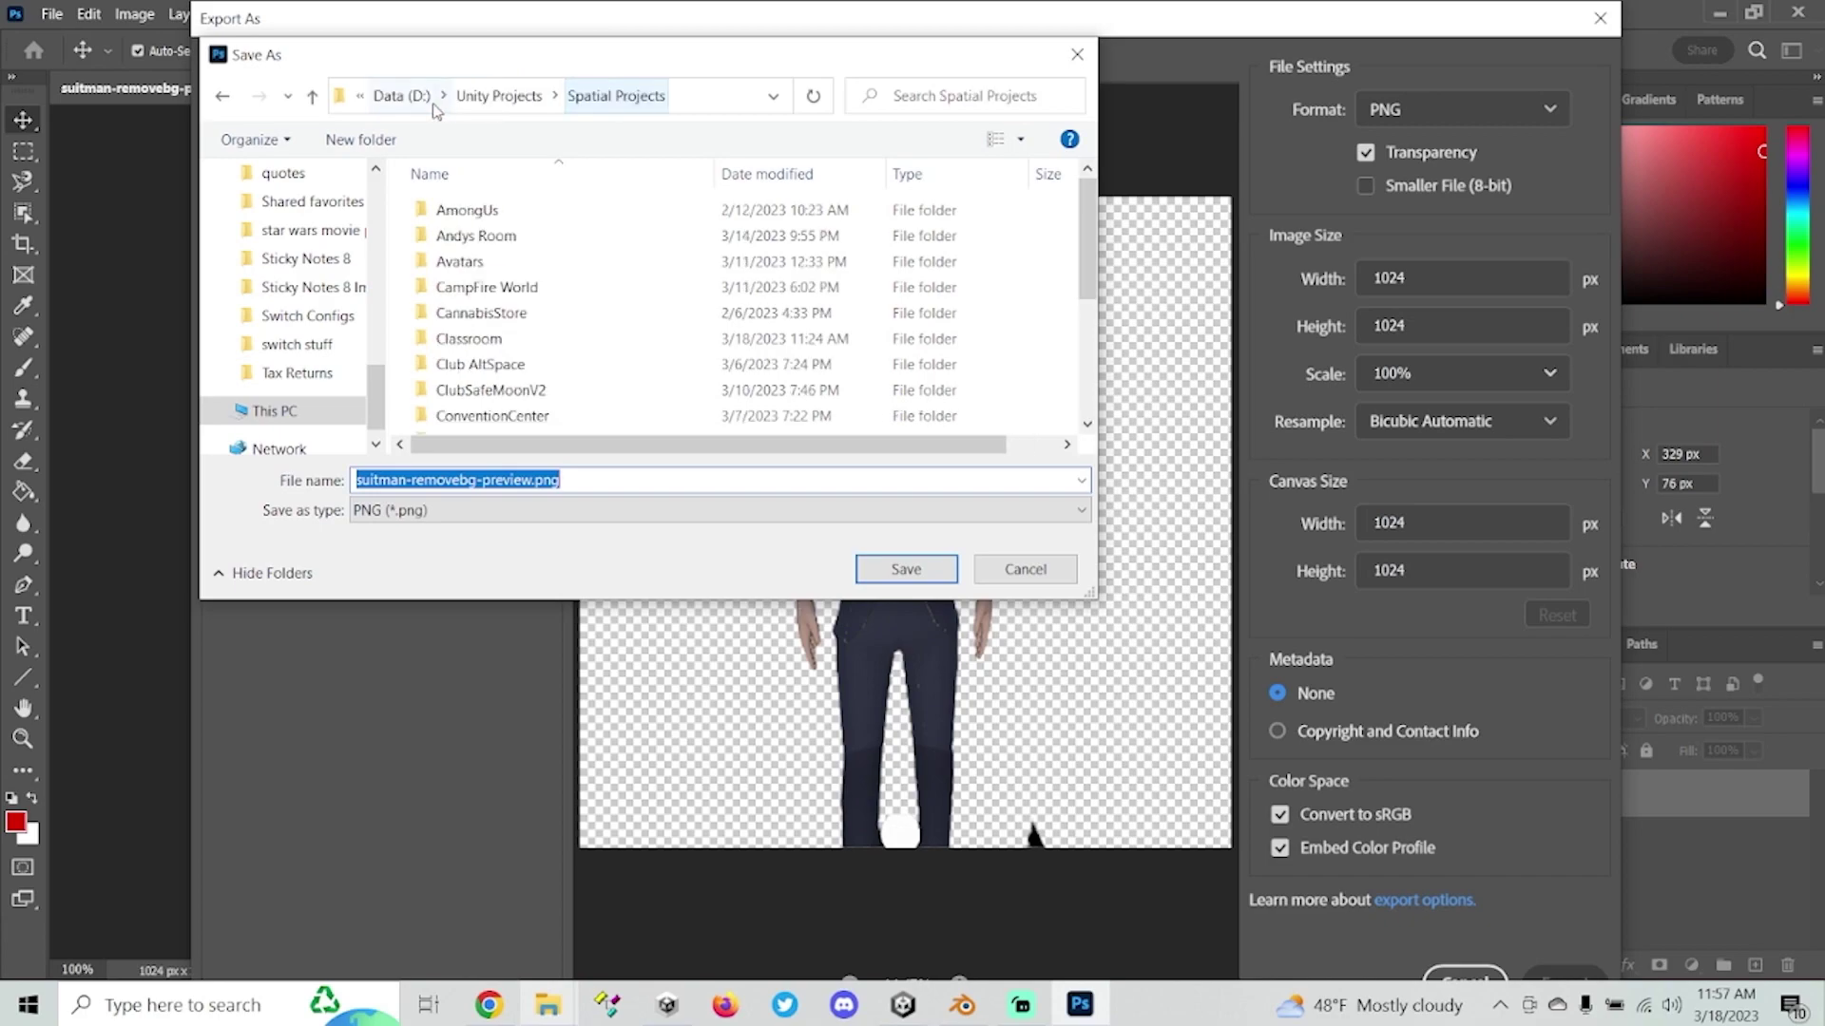
left_click(565, 96)
double_click(509, 207)
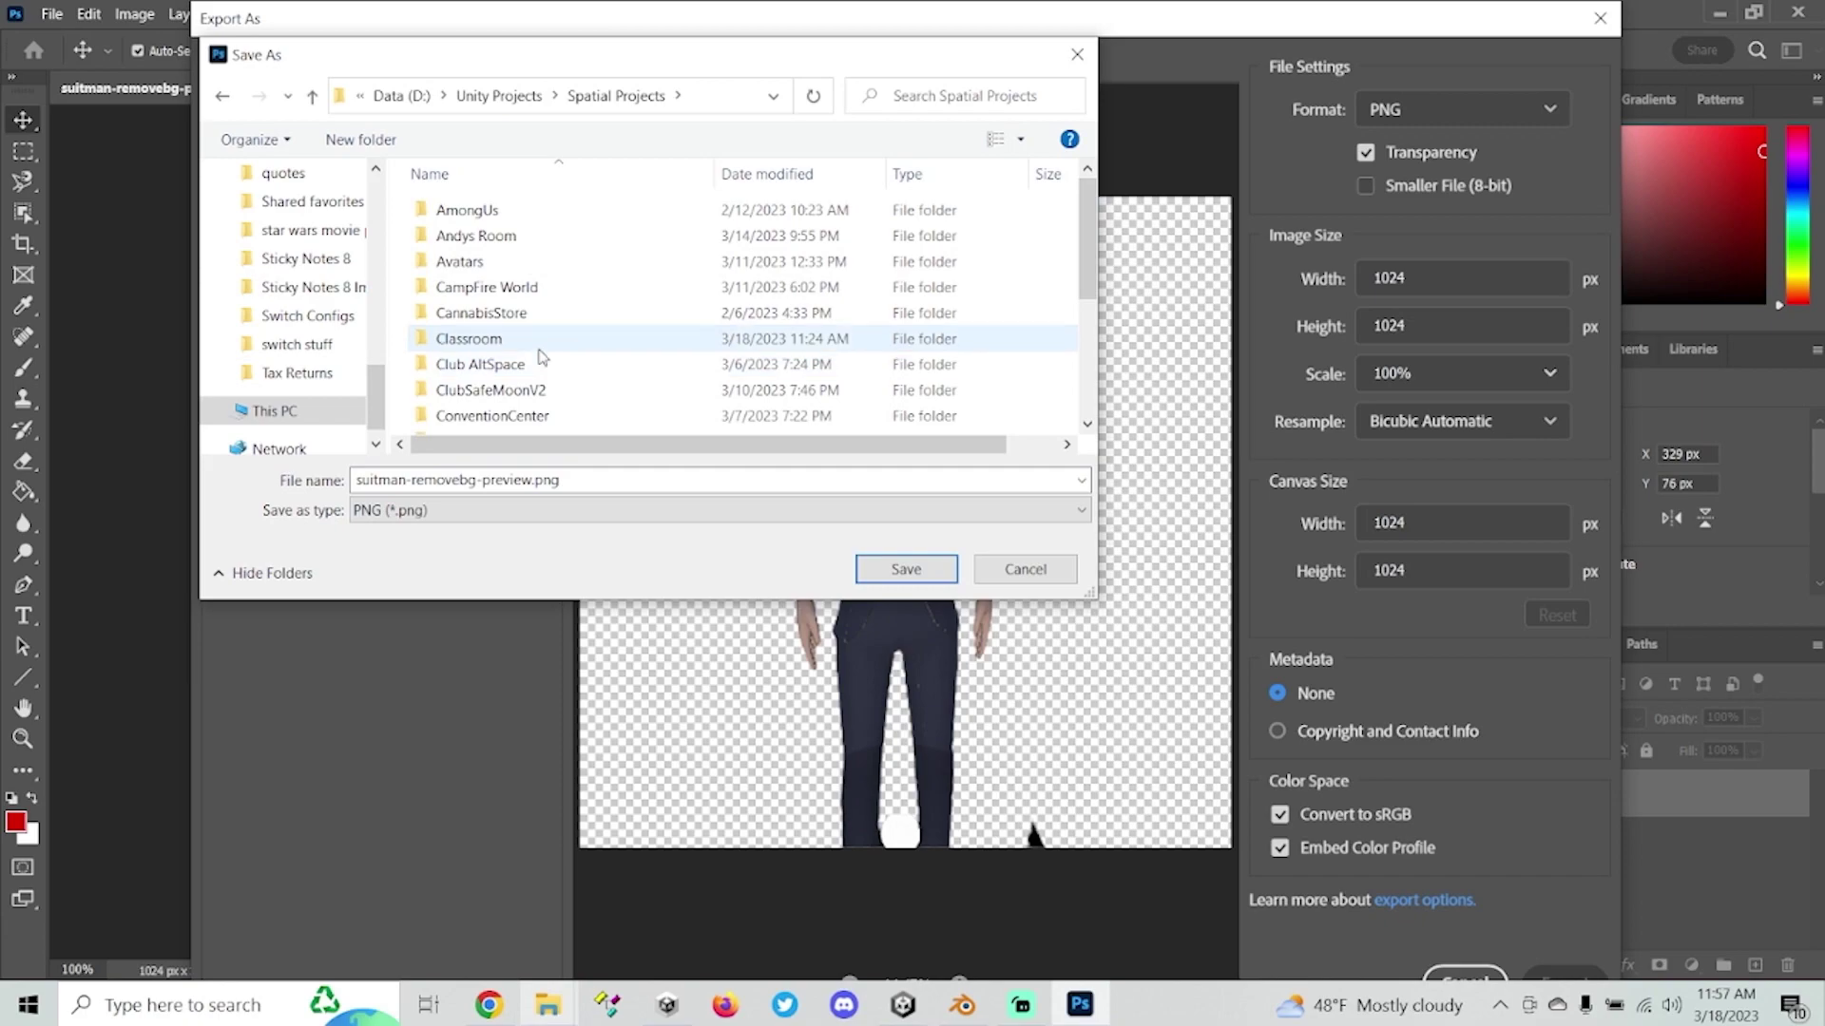
double_click(523, 339)
double_click(521, 214)
double_click(521, 214)
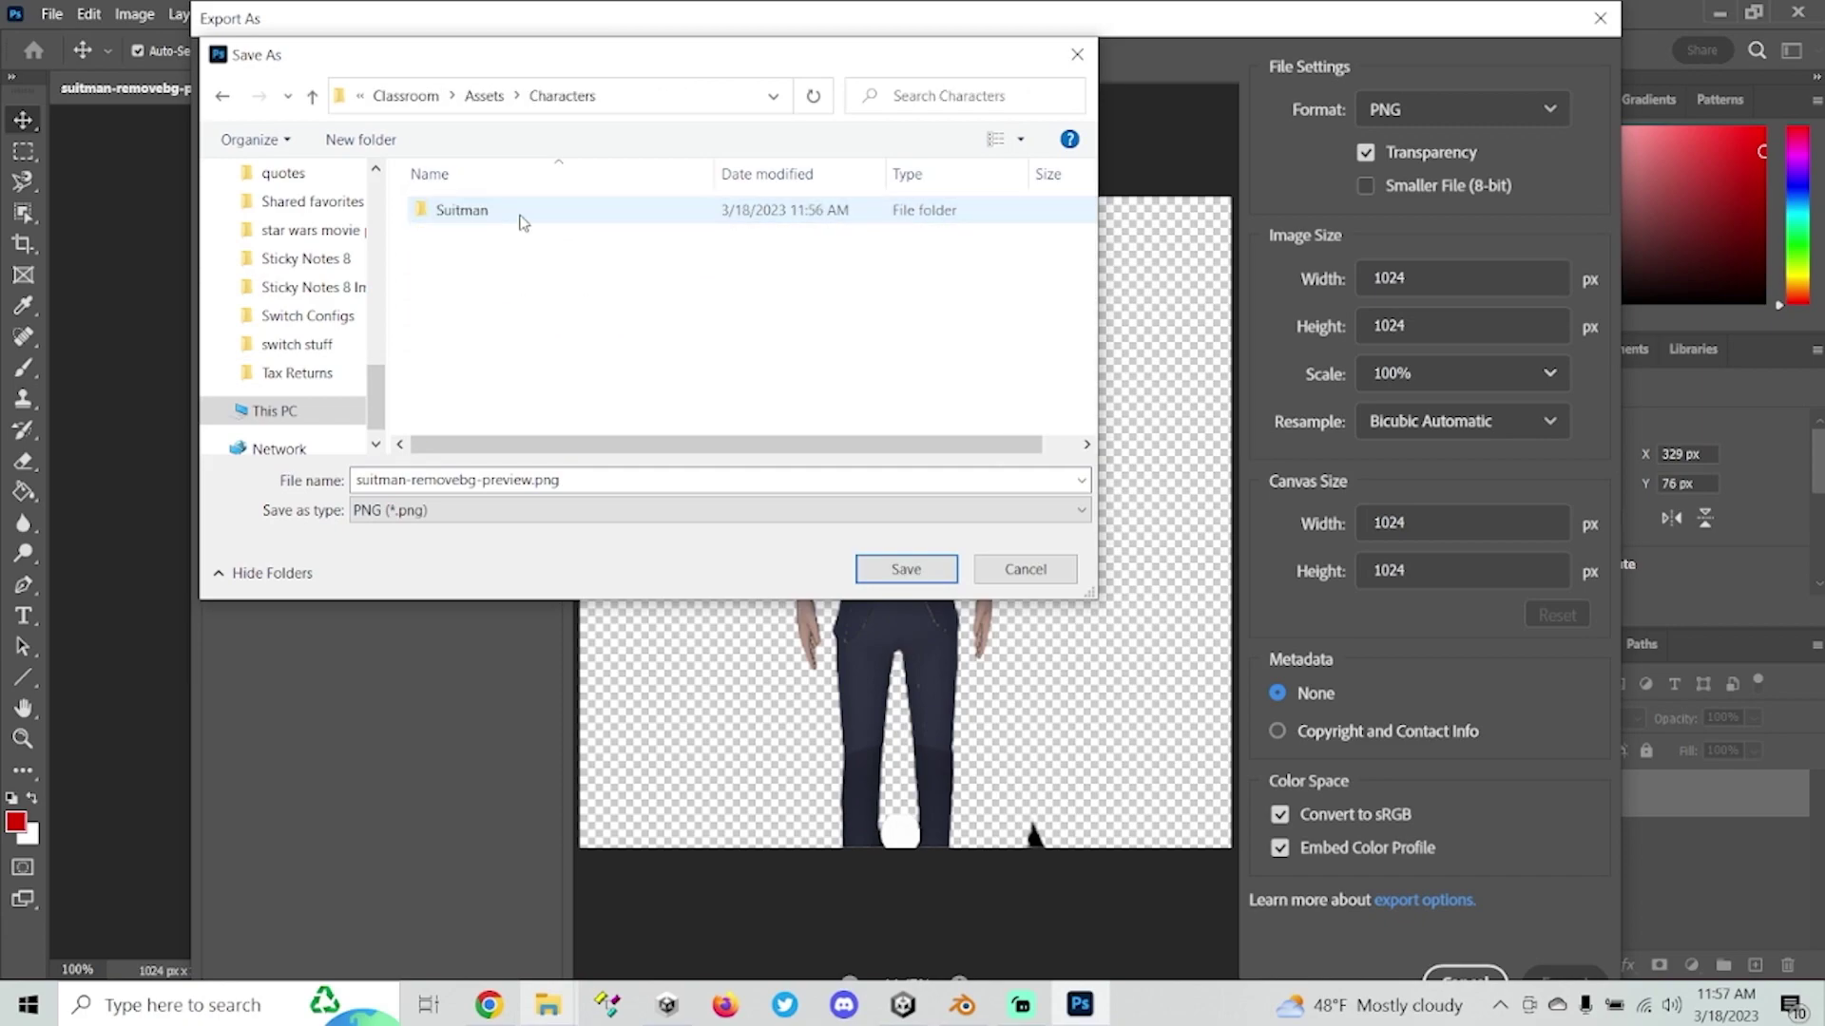
double_click(517, 211)
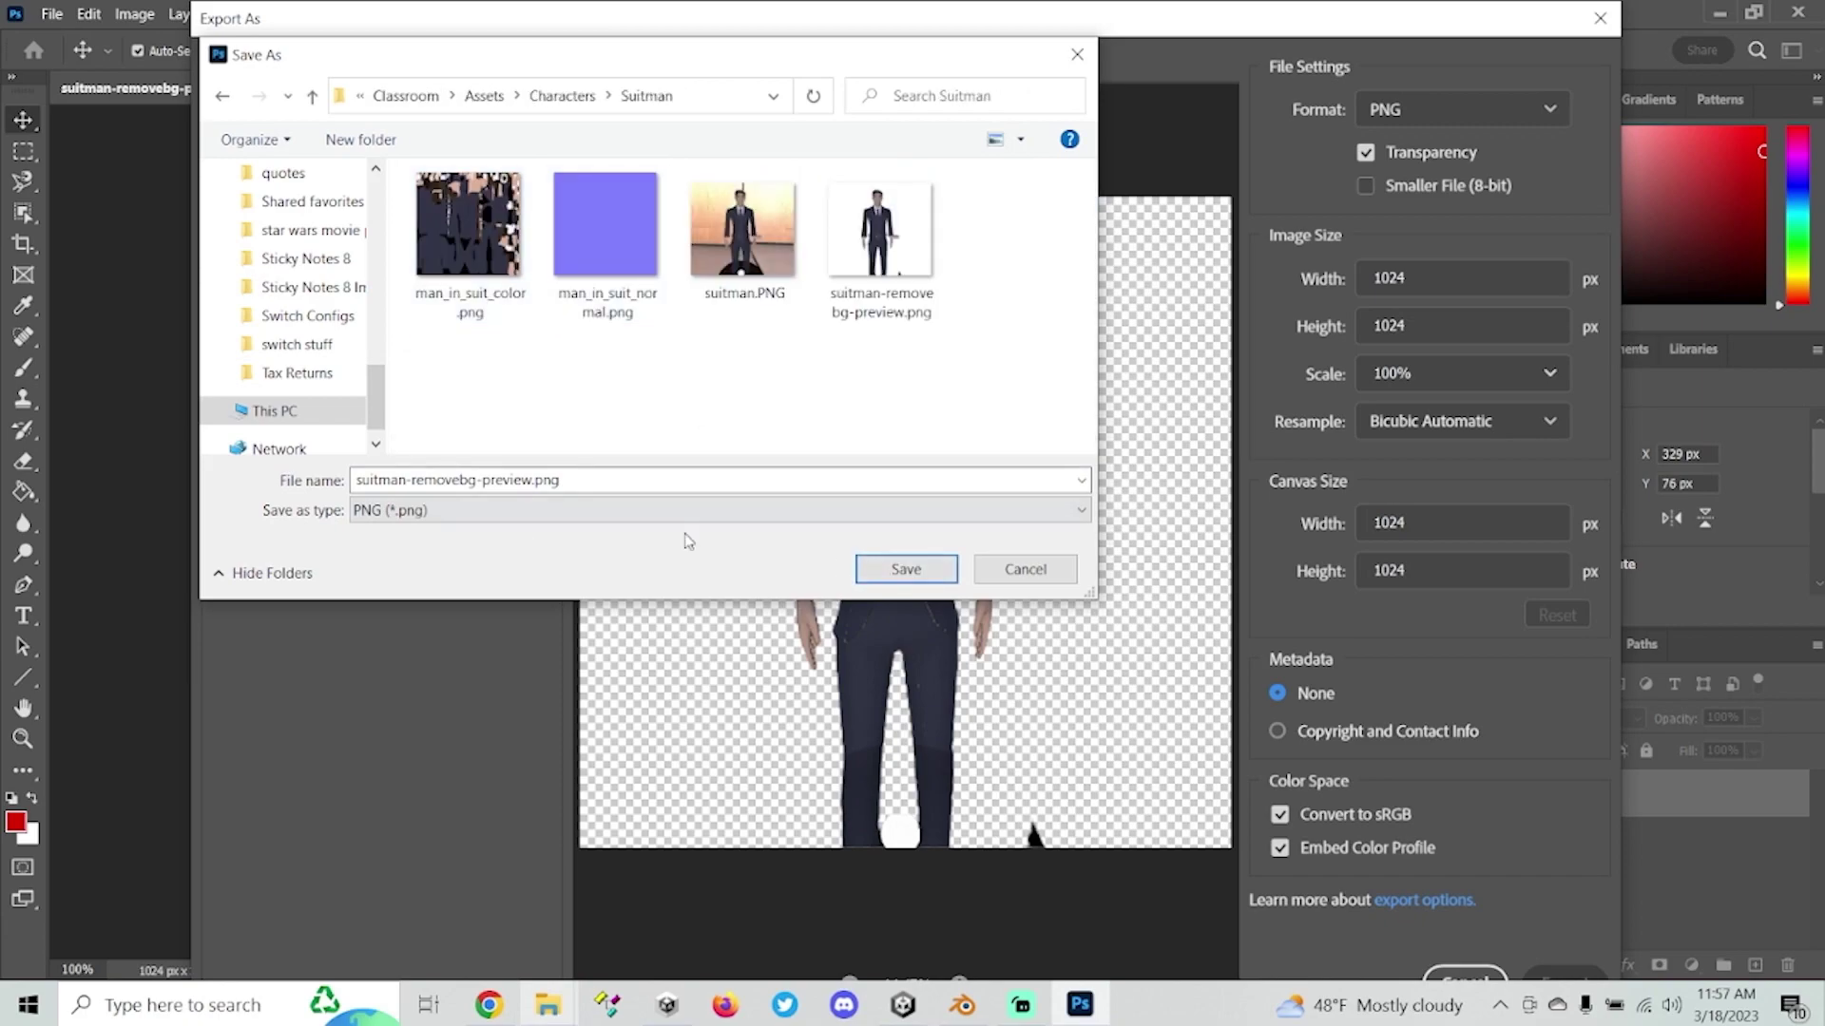
left_click(907, 570)
left_click(971, 505)
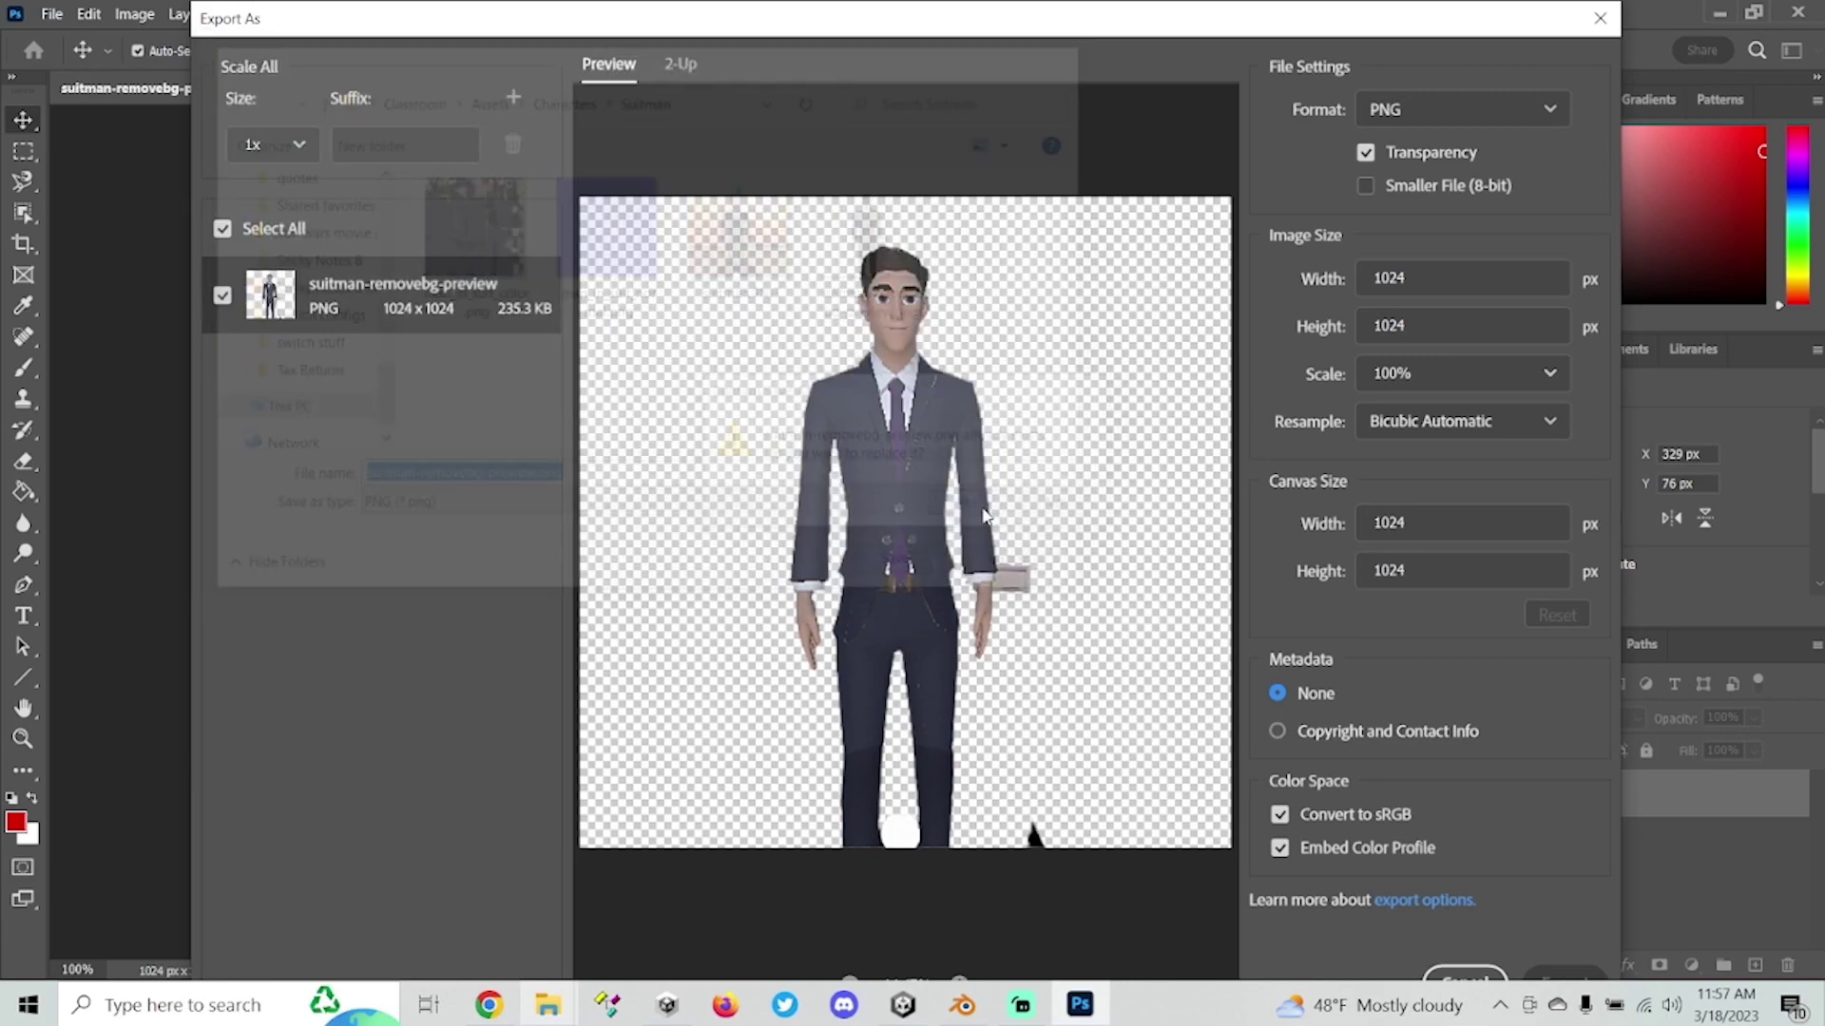
Switch to the Classroom project in Unity and assign suitman-removebg-preview as the Suitman avatar package's thumbnail.
left_click(1732, 13)
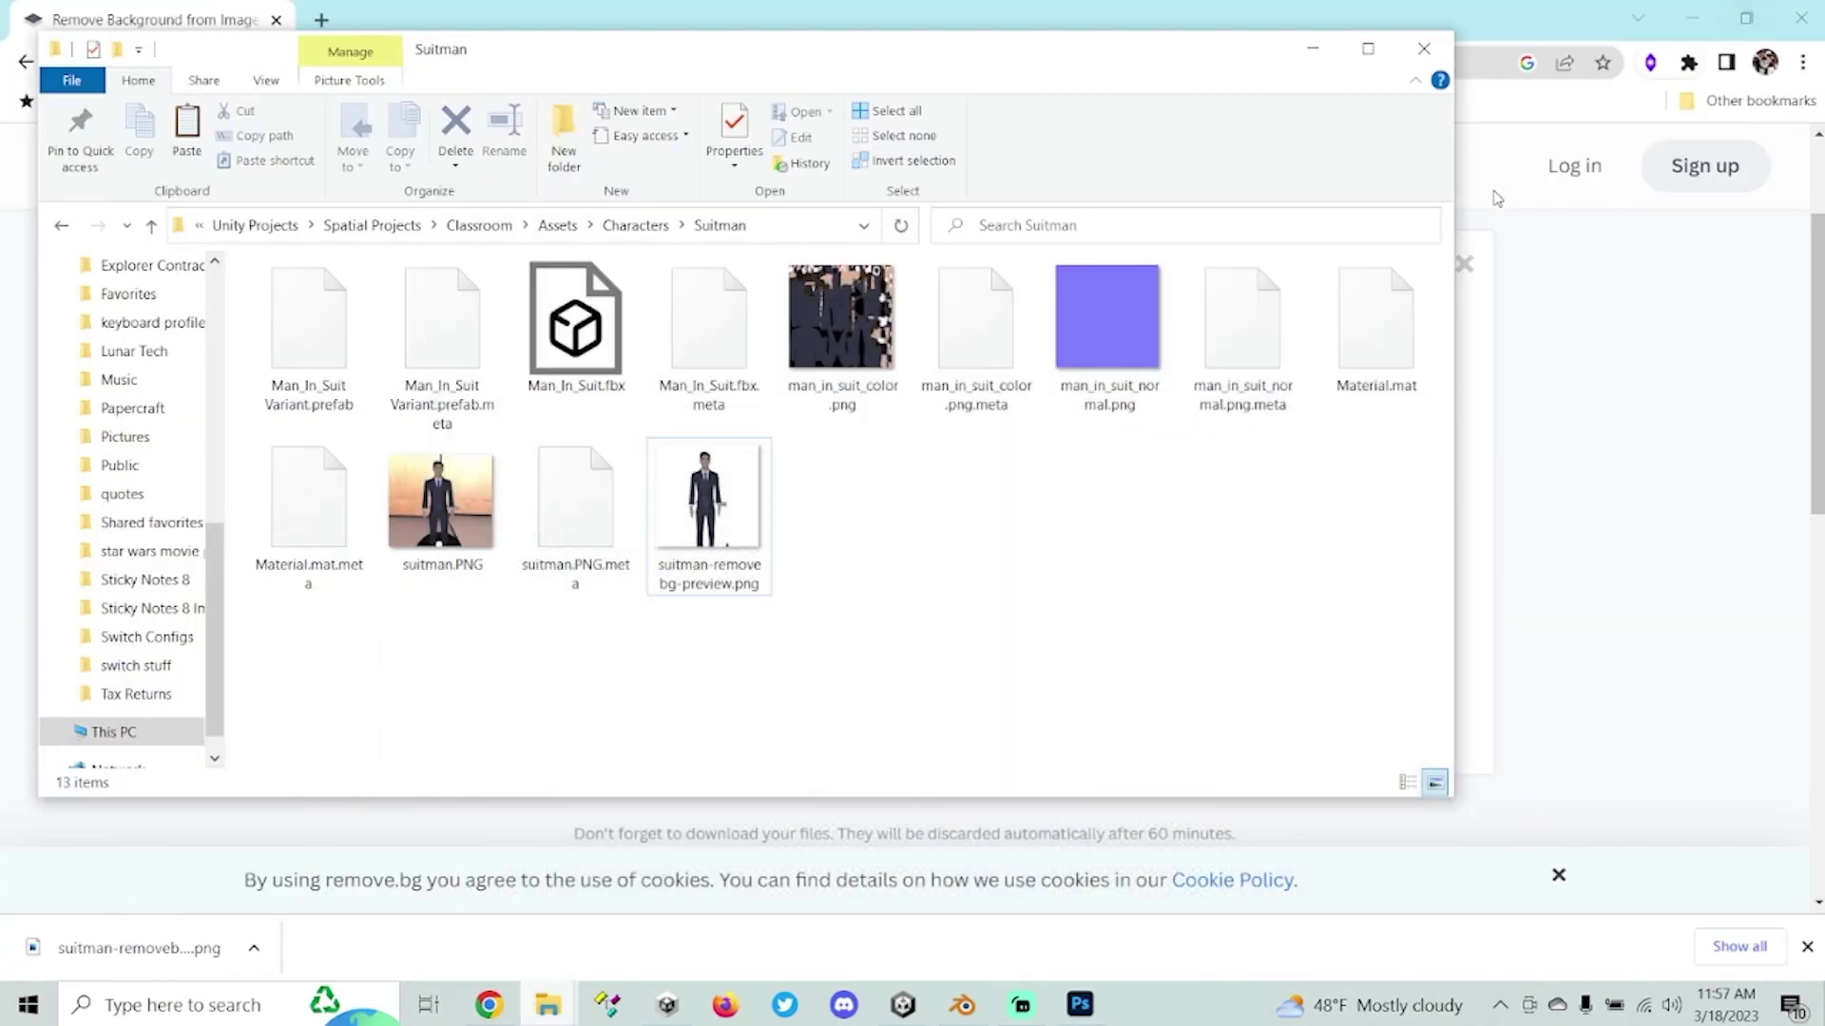
mouse_move(920, 1015)
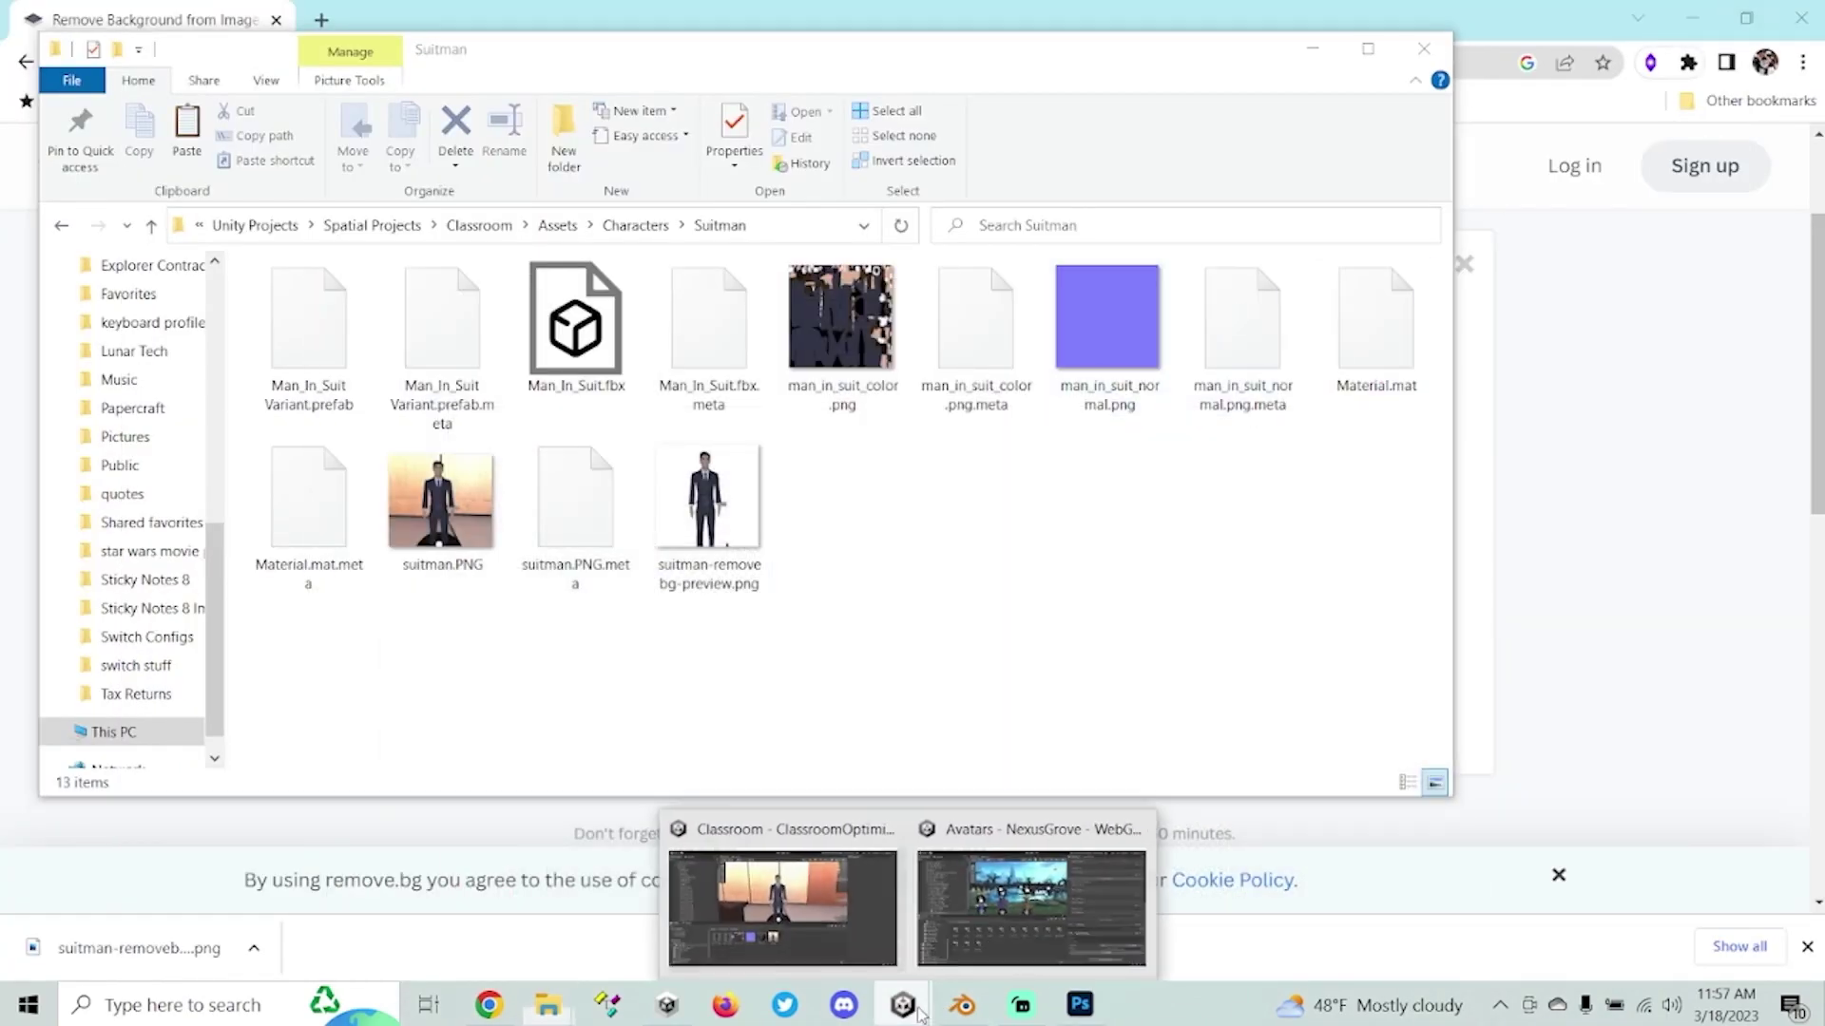
left_click(864, 956)
left_click(879, 398)
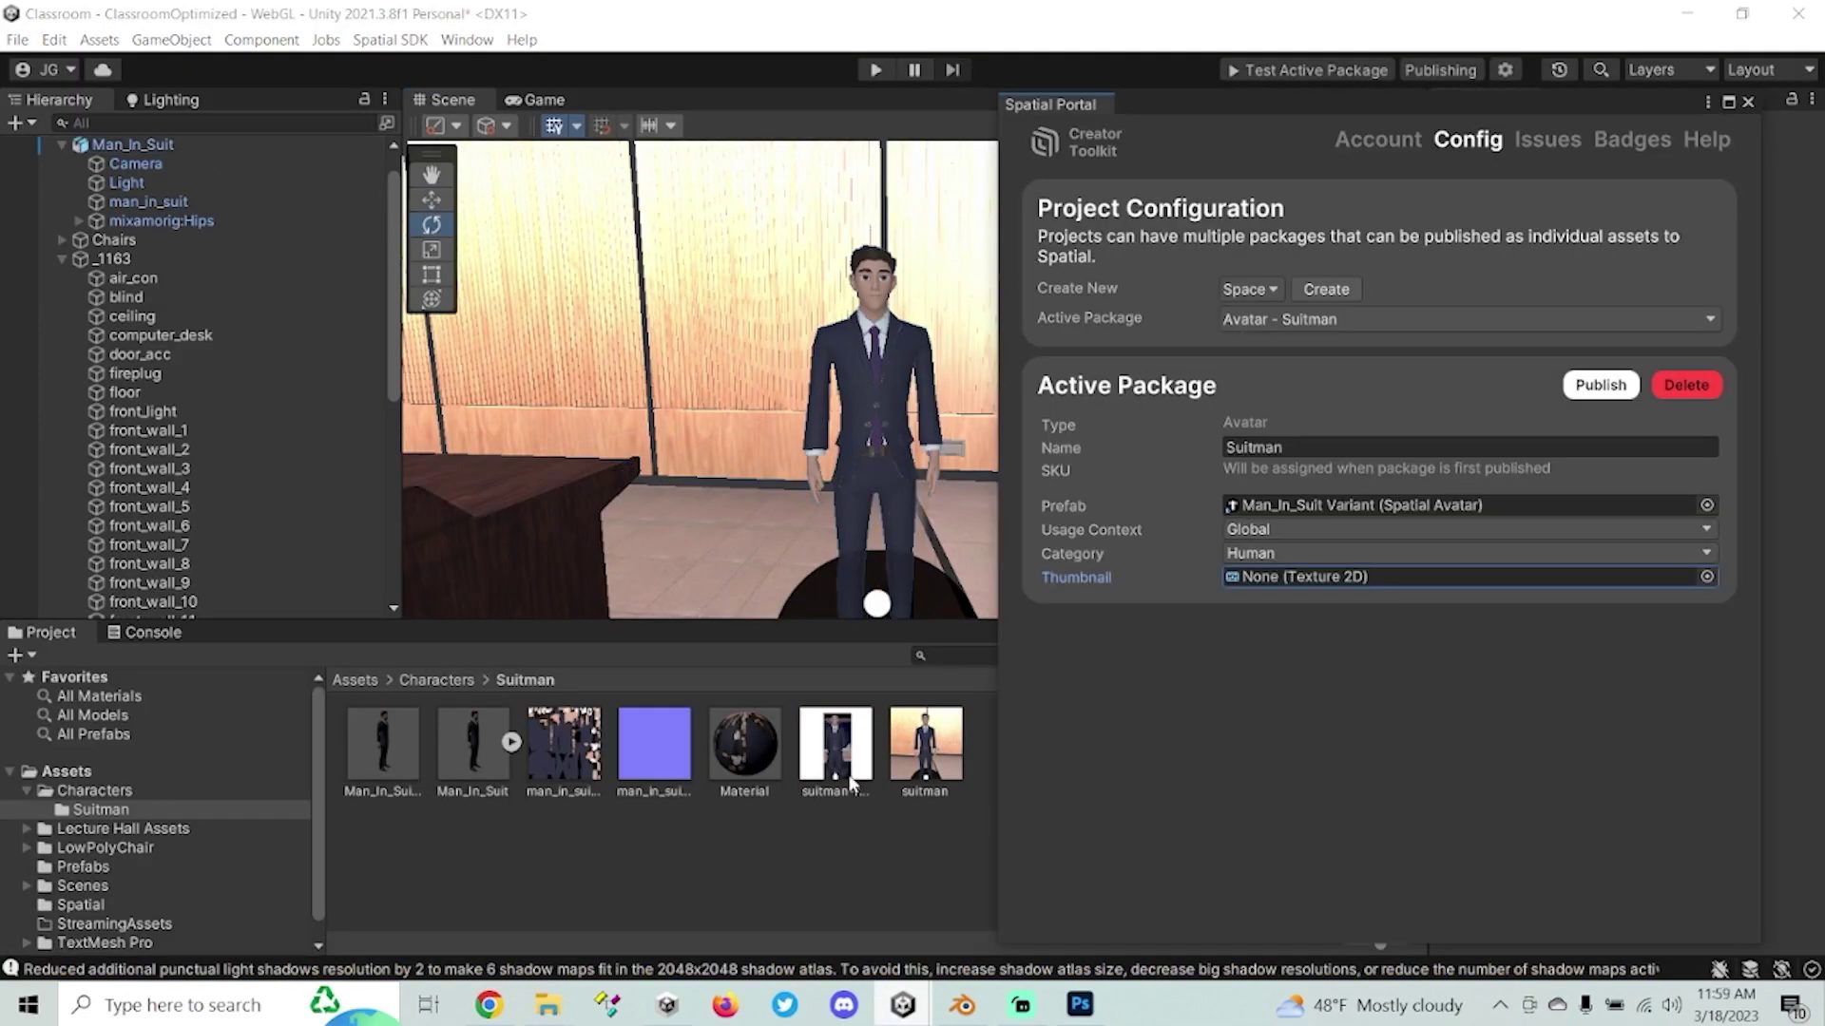
left_click_drag(845, 768, 1268, 613)
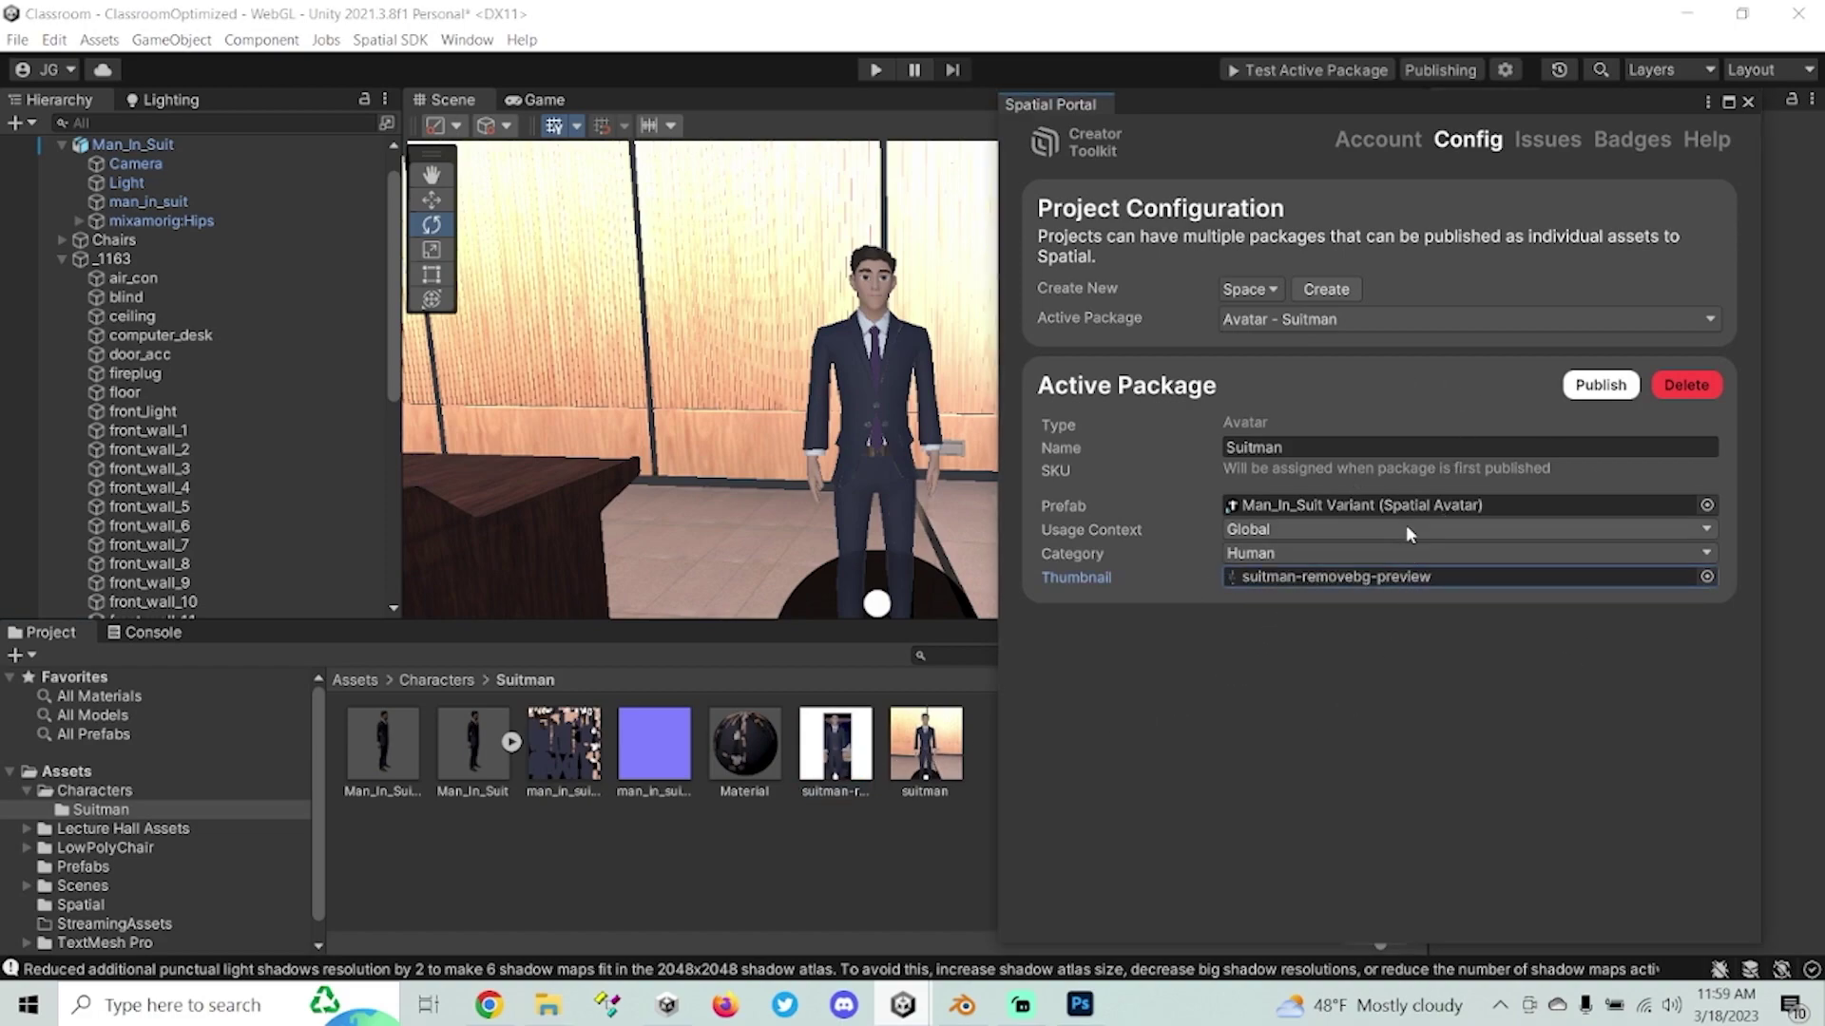
left_click(1747, 101)
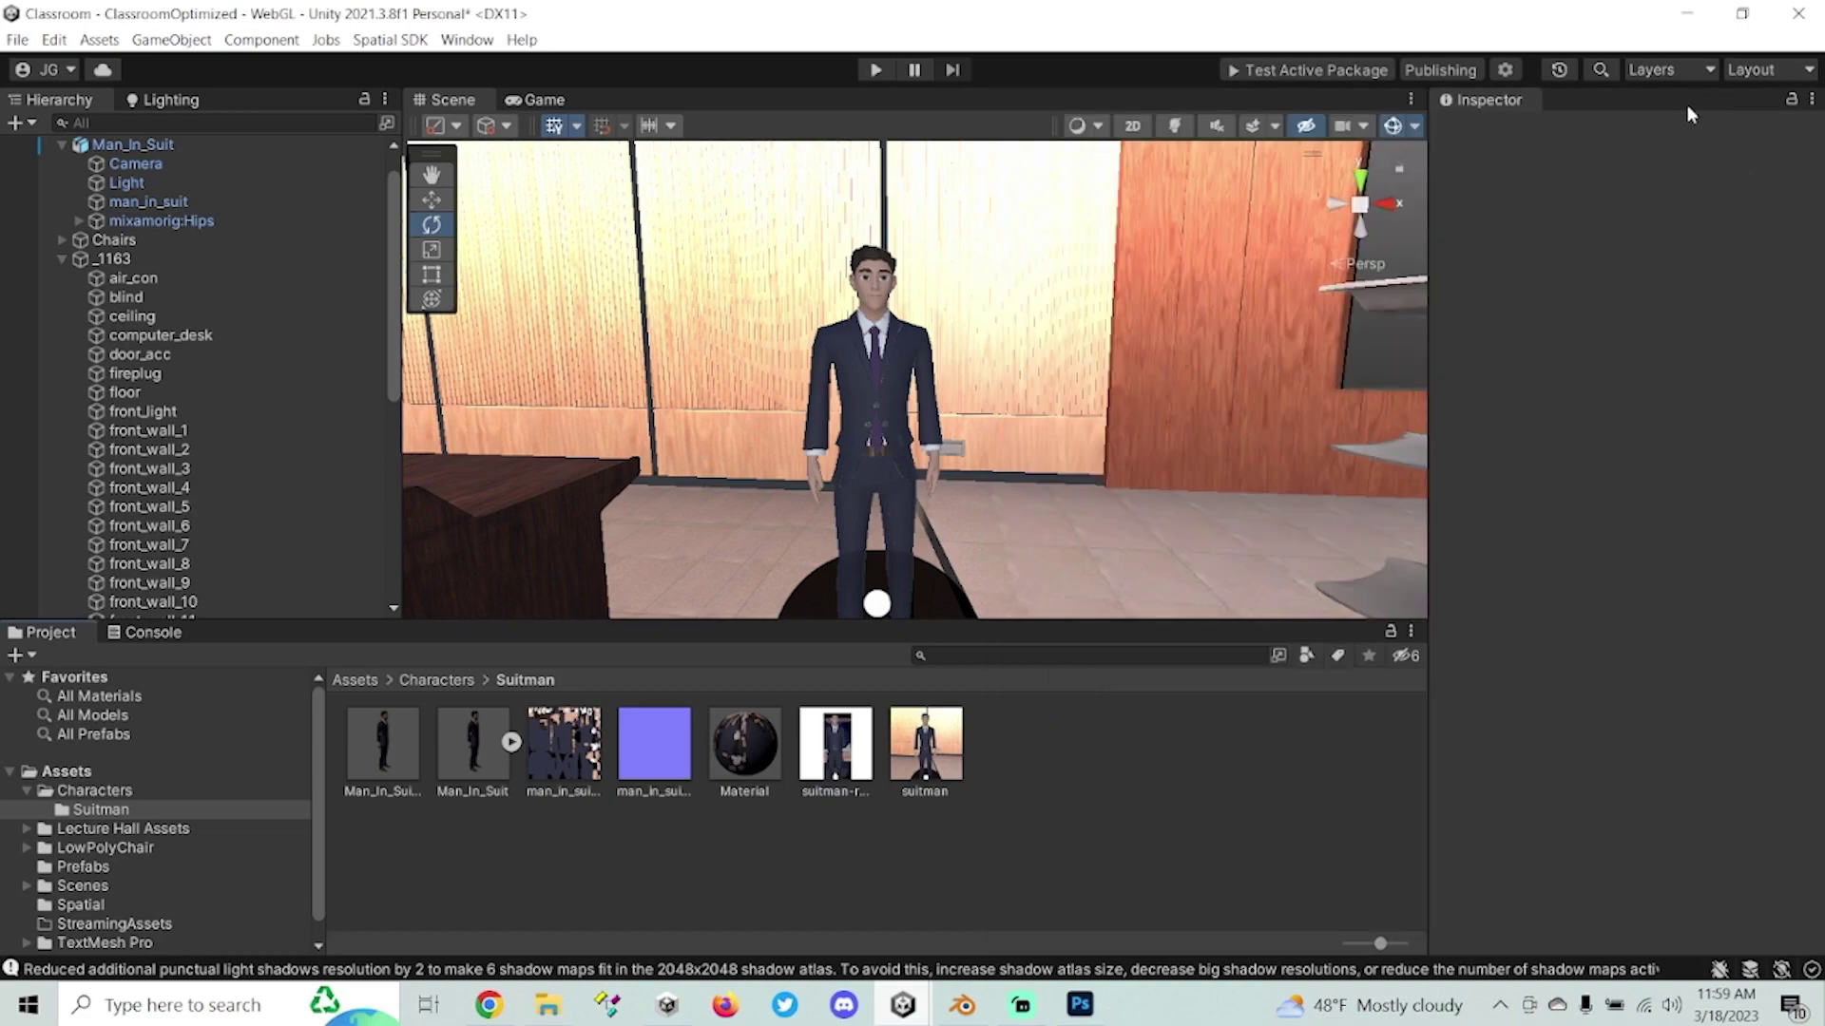
Try to test the active Suitman package in the Spatial sandbox and review the reported issues.
left_click(1310, 71)
left_click(987, 541)
left_click(1055, 542)
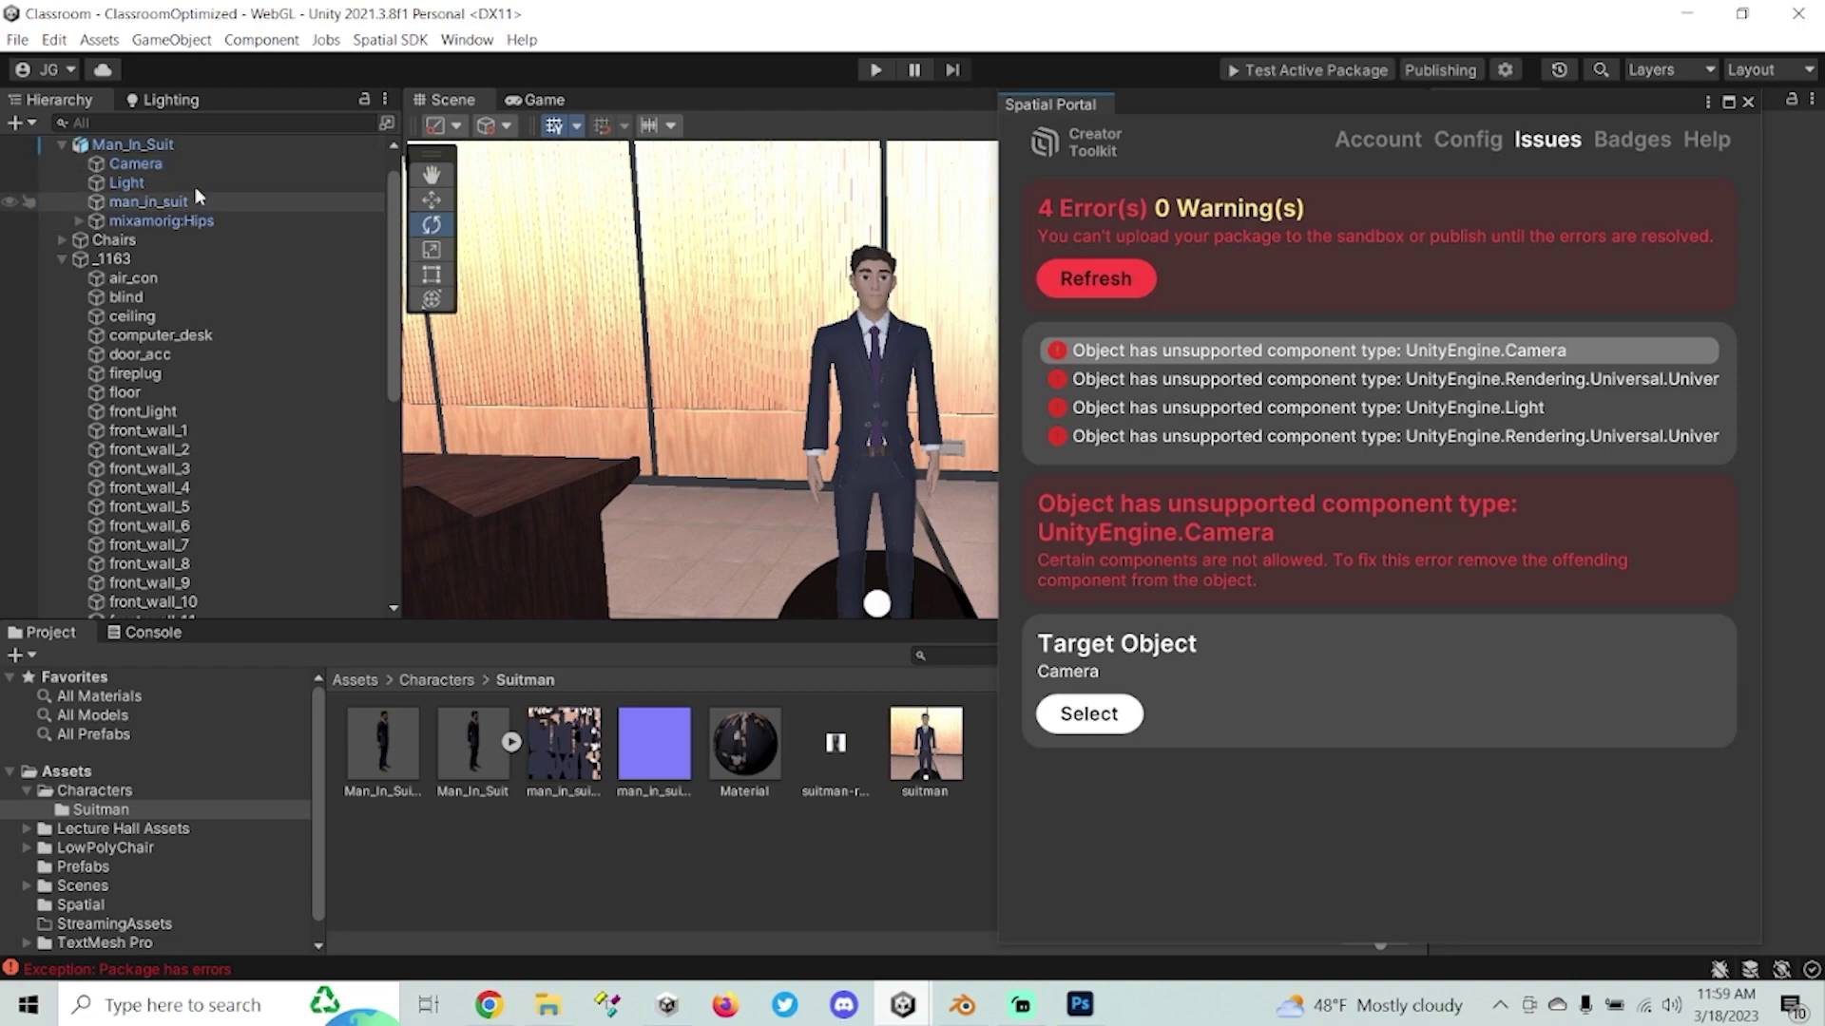
left_click(1750, 102)
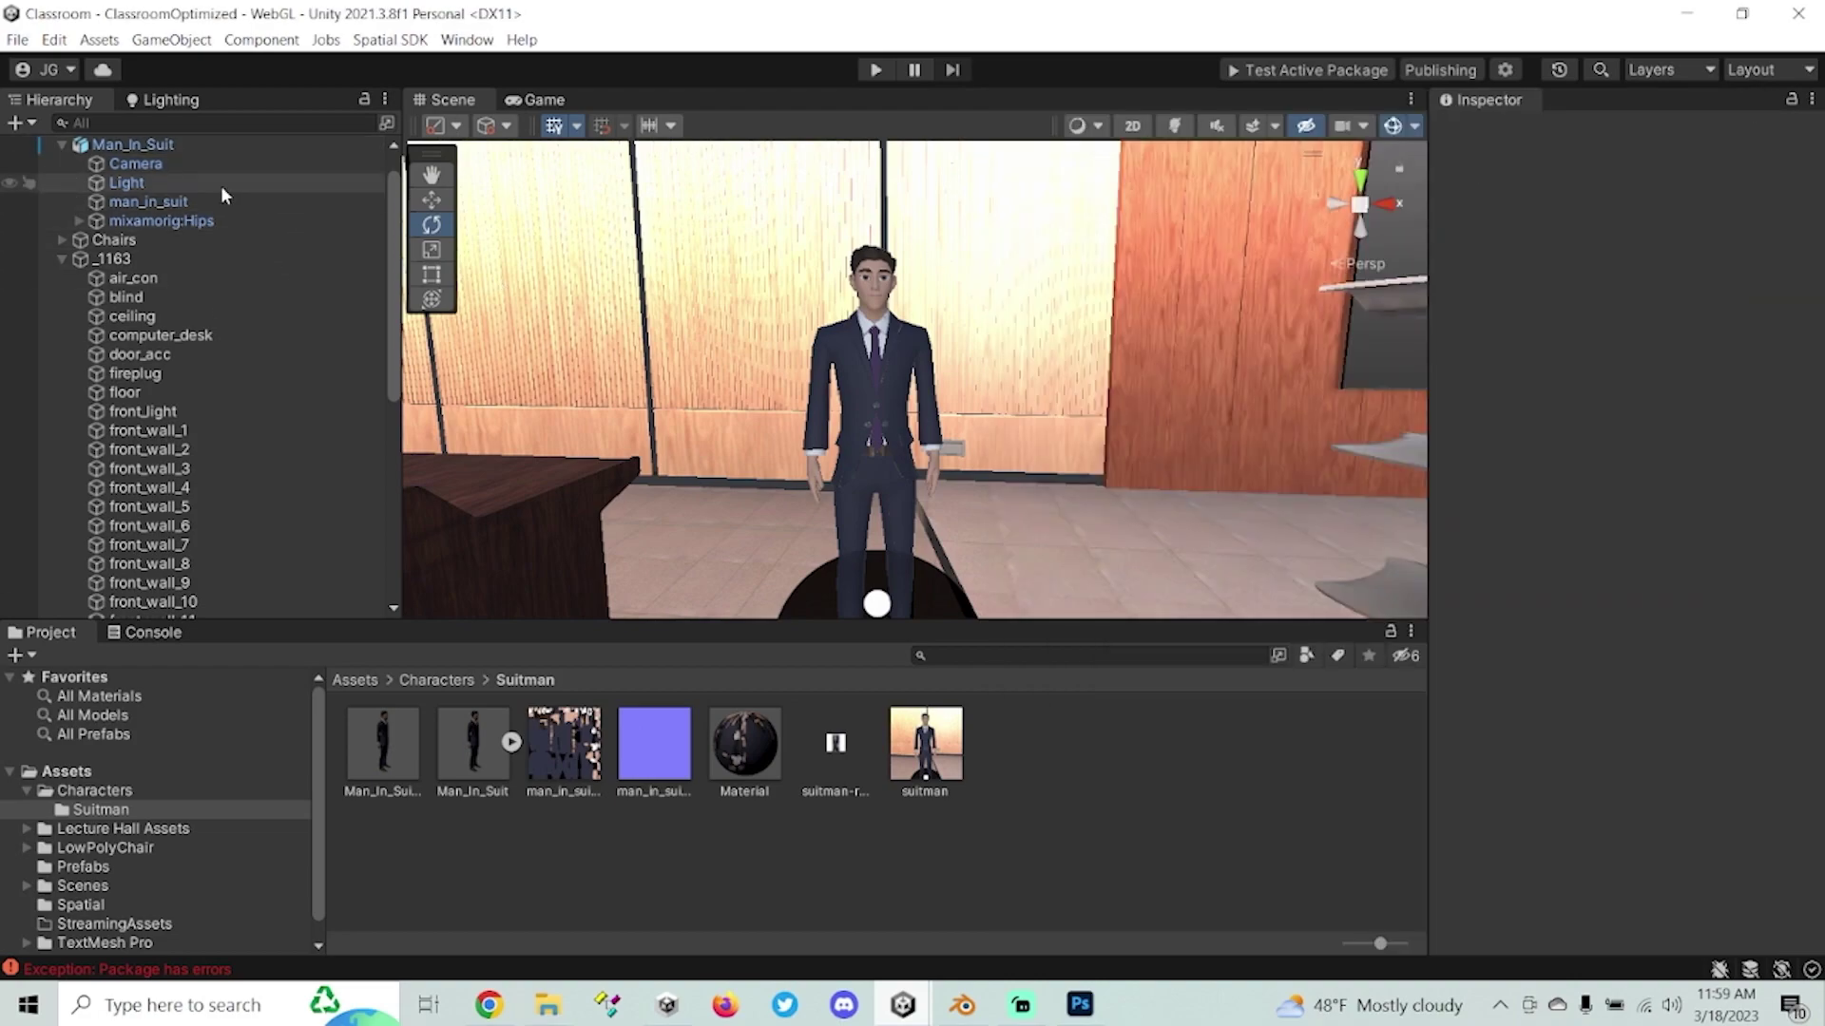
Unpack the Man_In_Suit prefab instance in the scene.
left_click(162, 144)
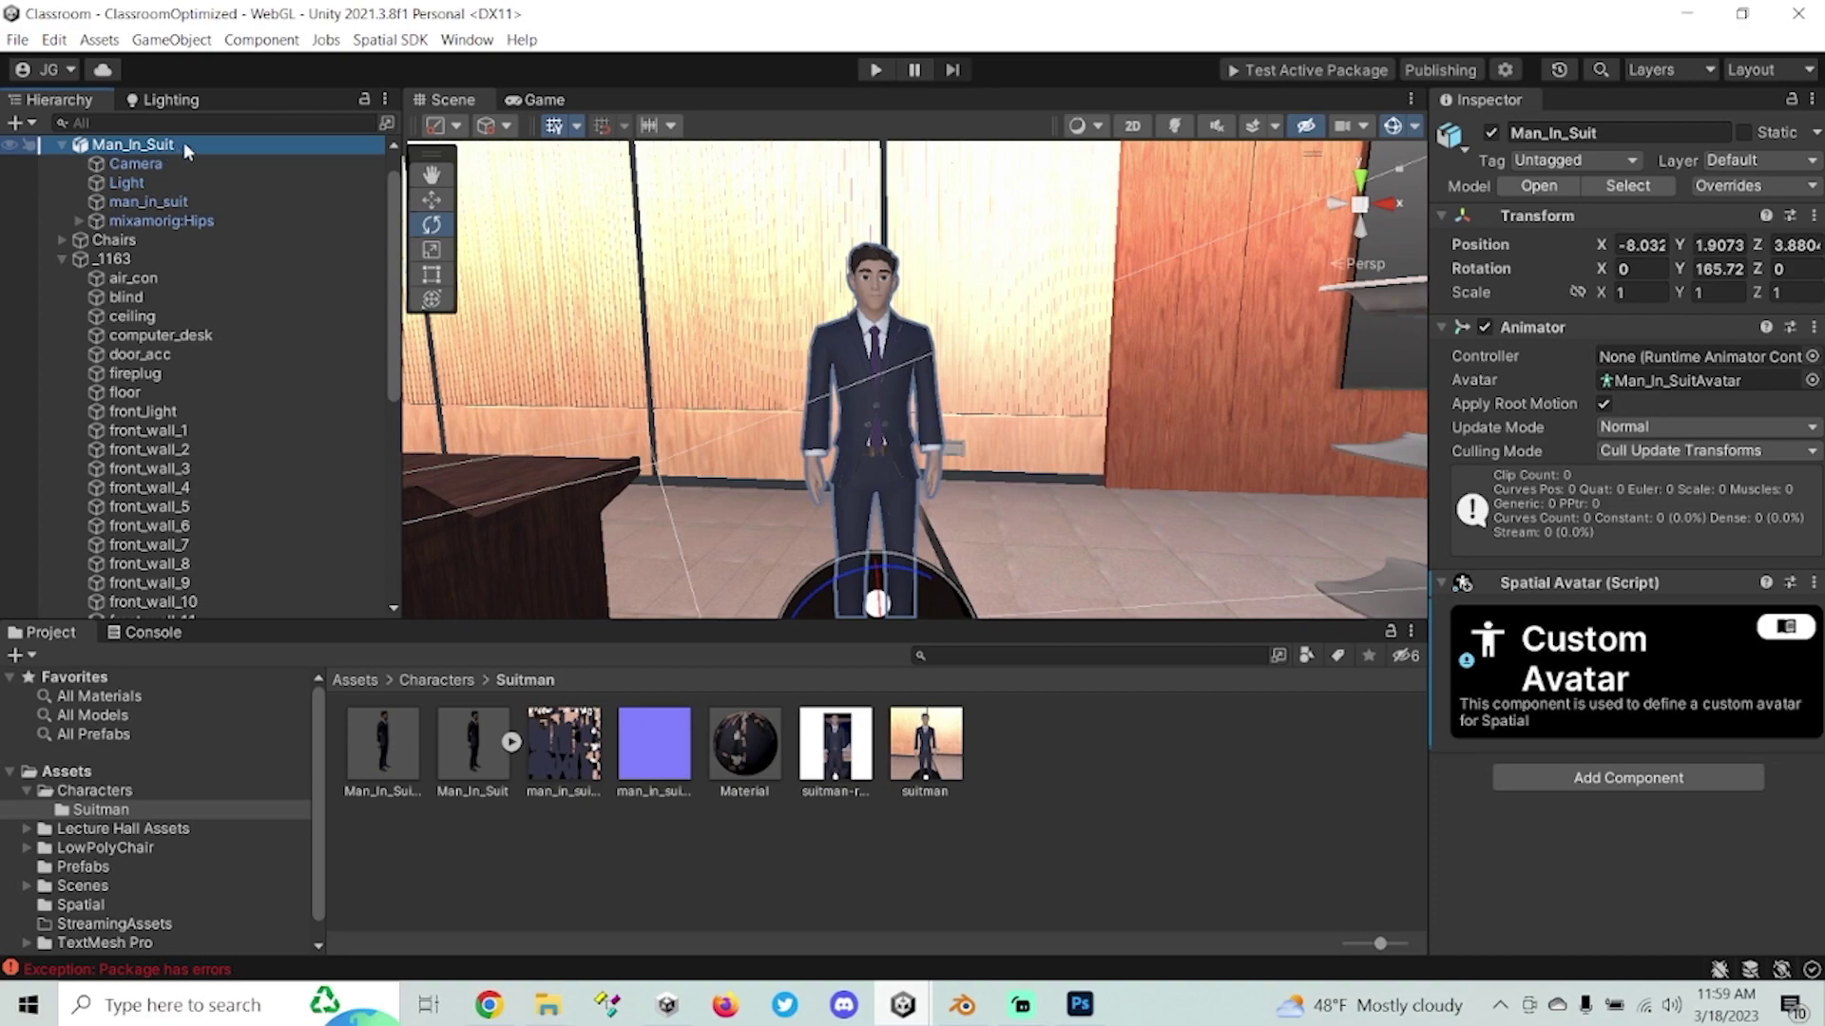
right_click(174, 141)
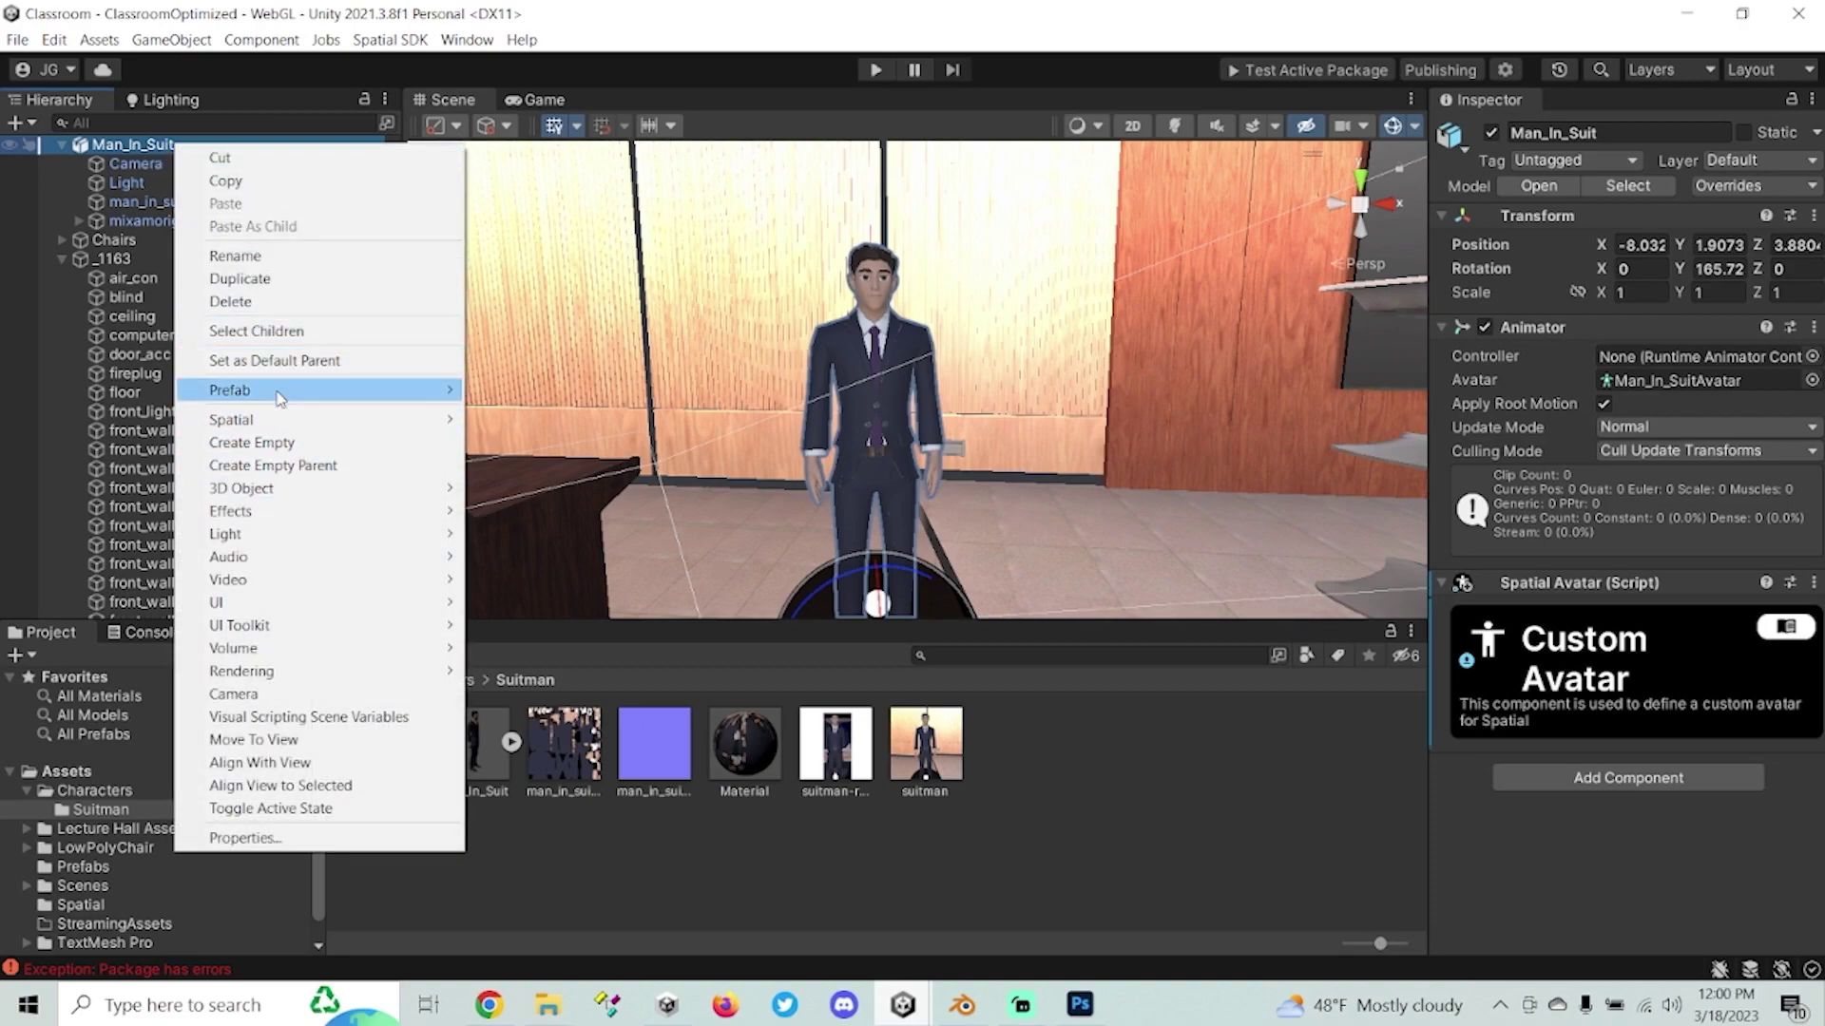
mouse_move(286, 399)
left_click(540, 456)
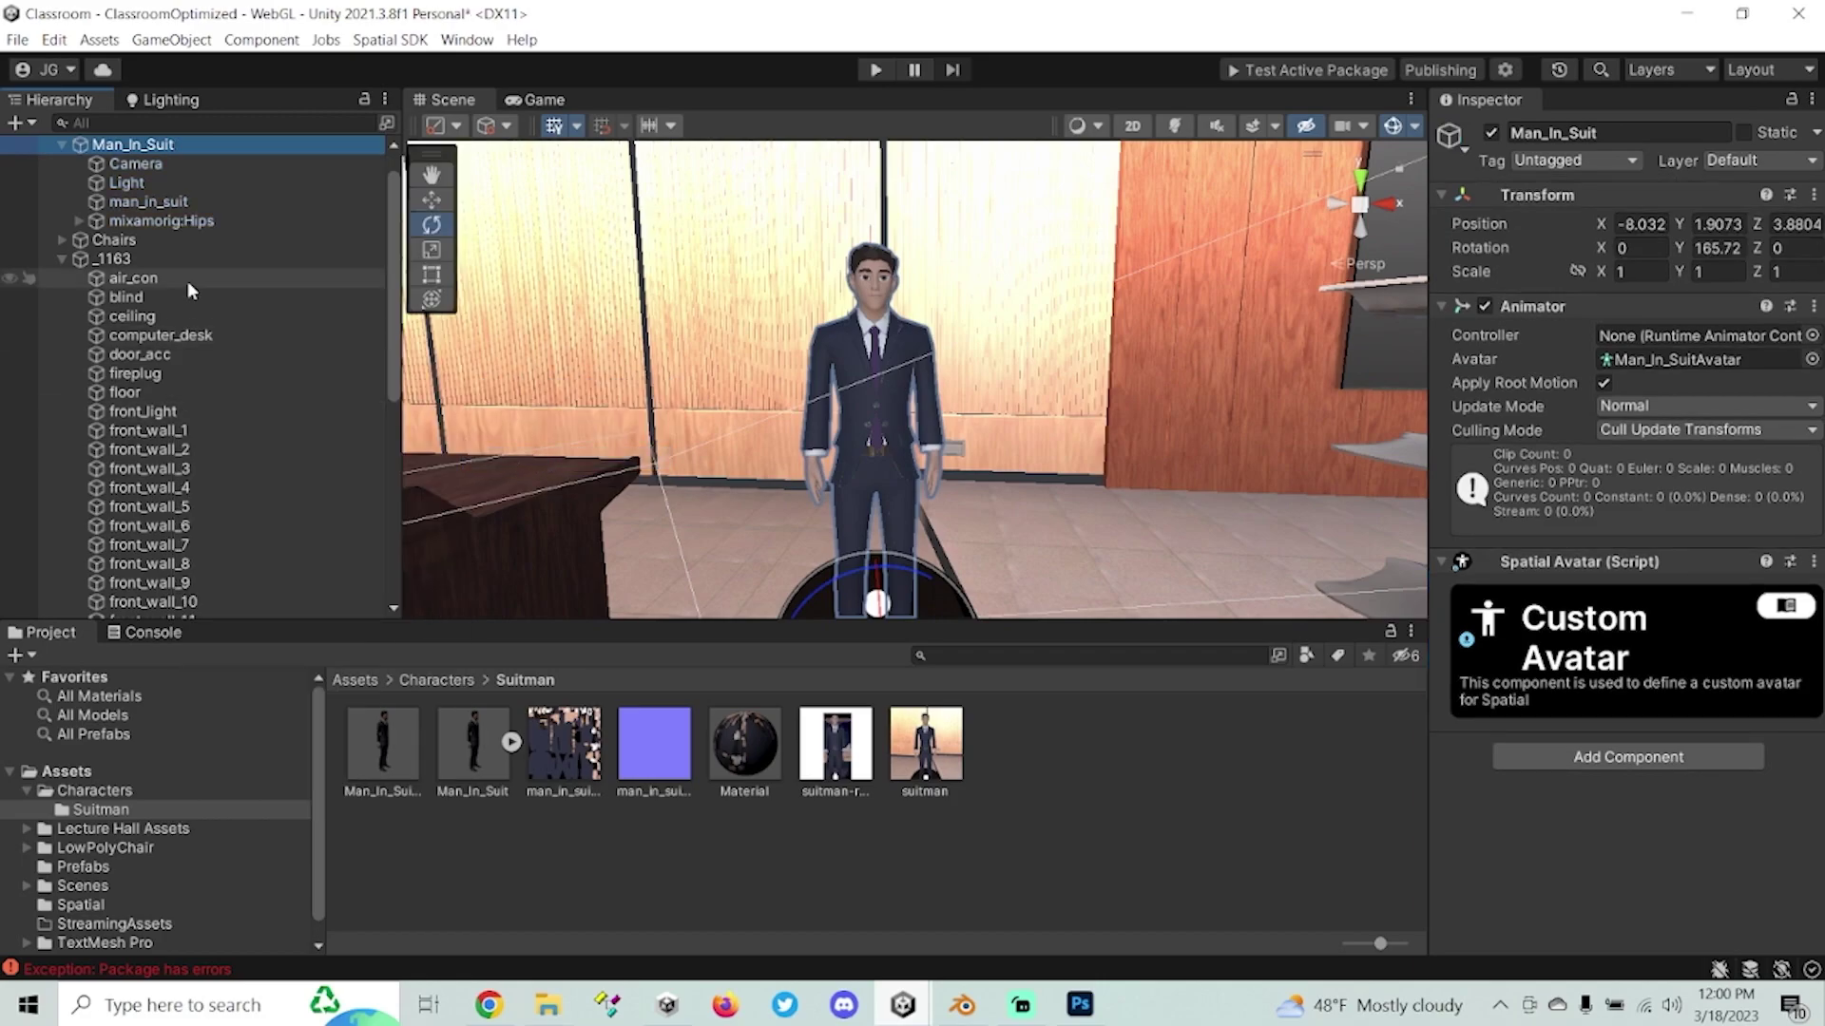
Delete the Camera and Light objects from Man_In_Suit and check its remaining child objects.
left_click(152, 164)
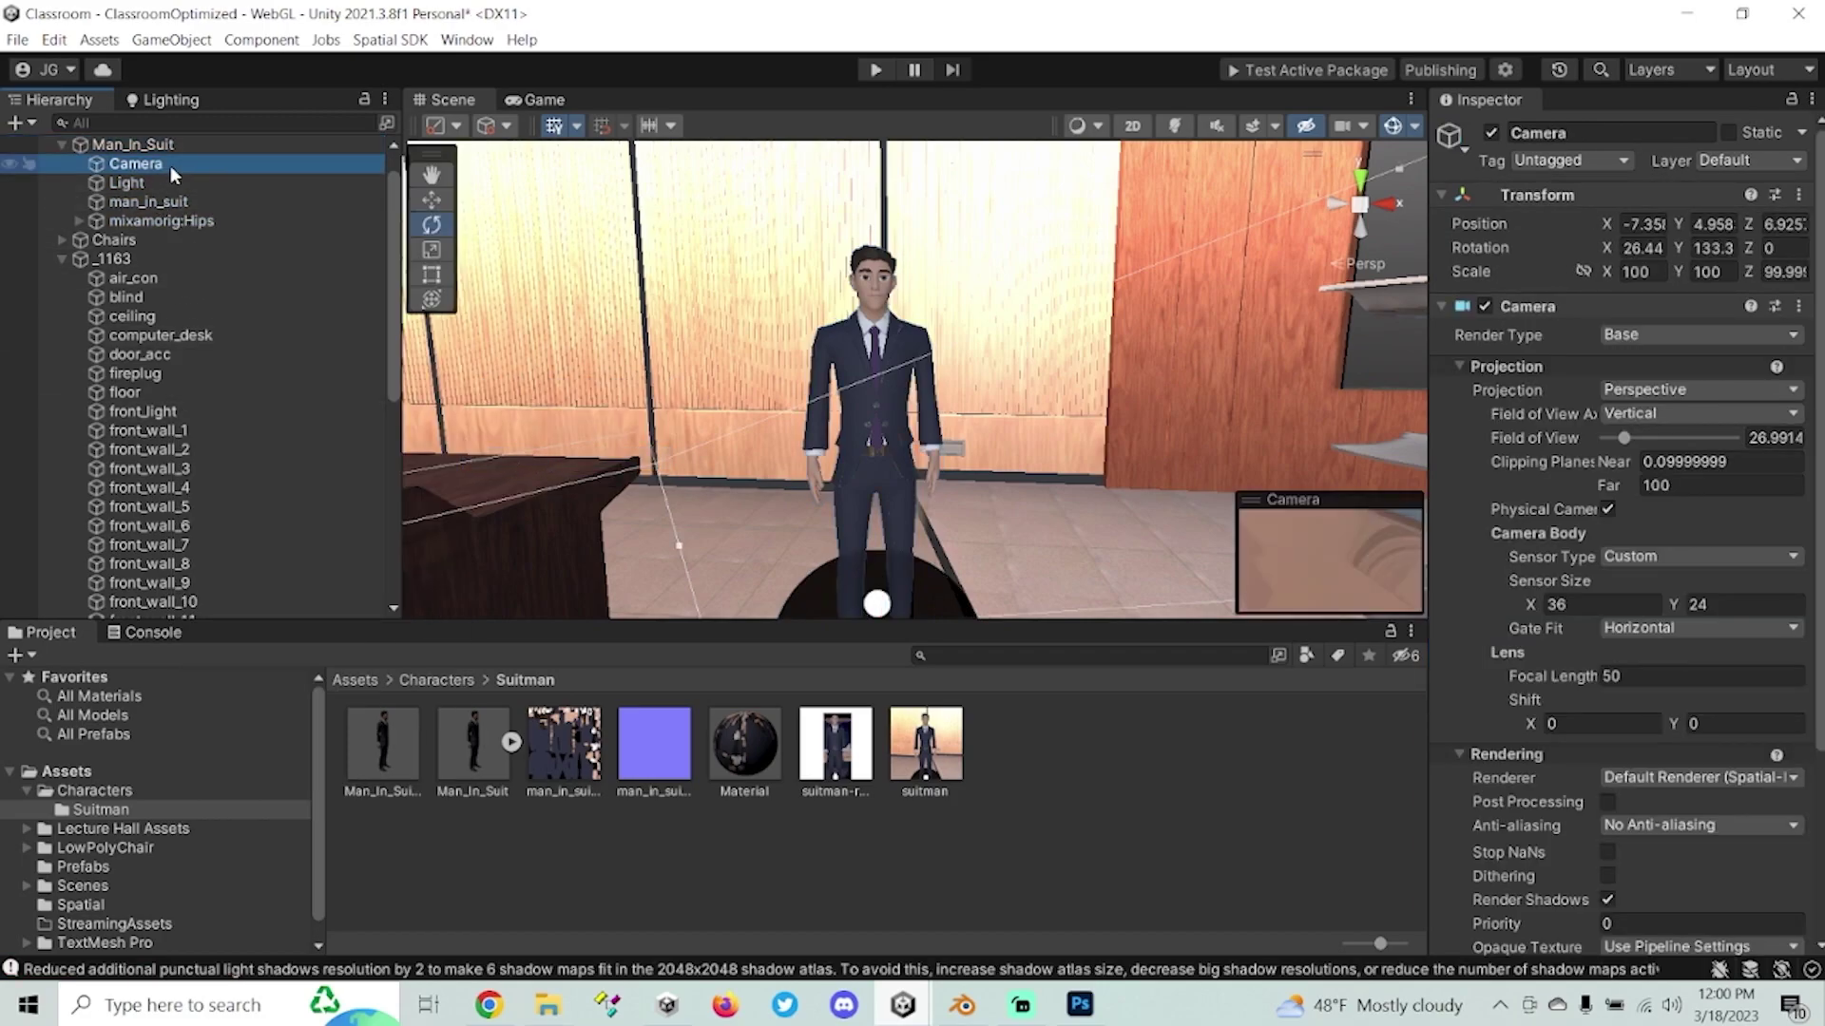
key("Delete")
left_click(169, 165)
key("Delete")
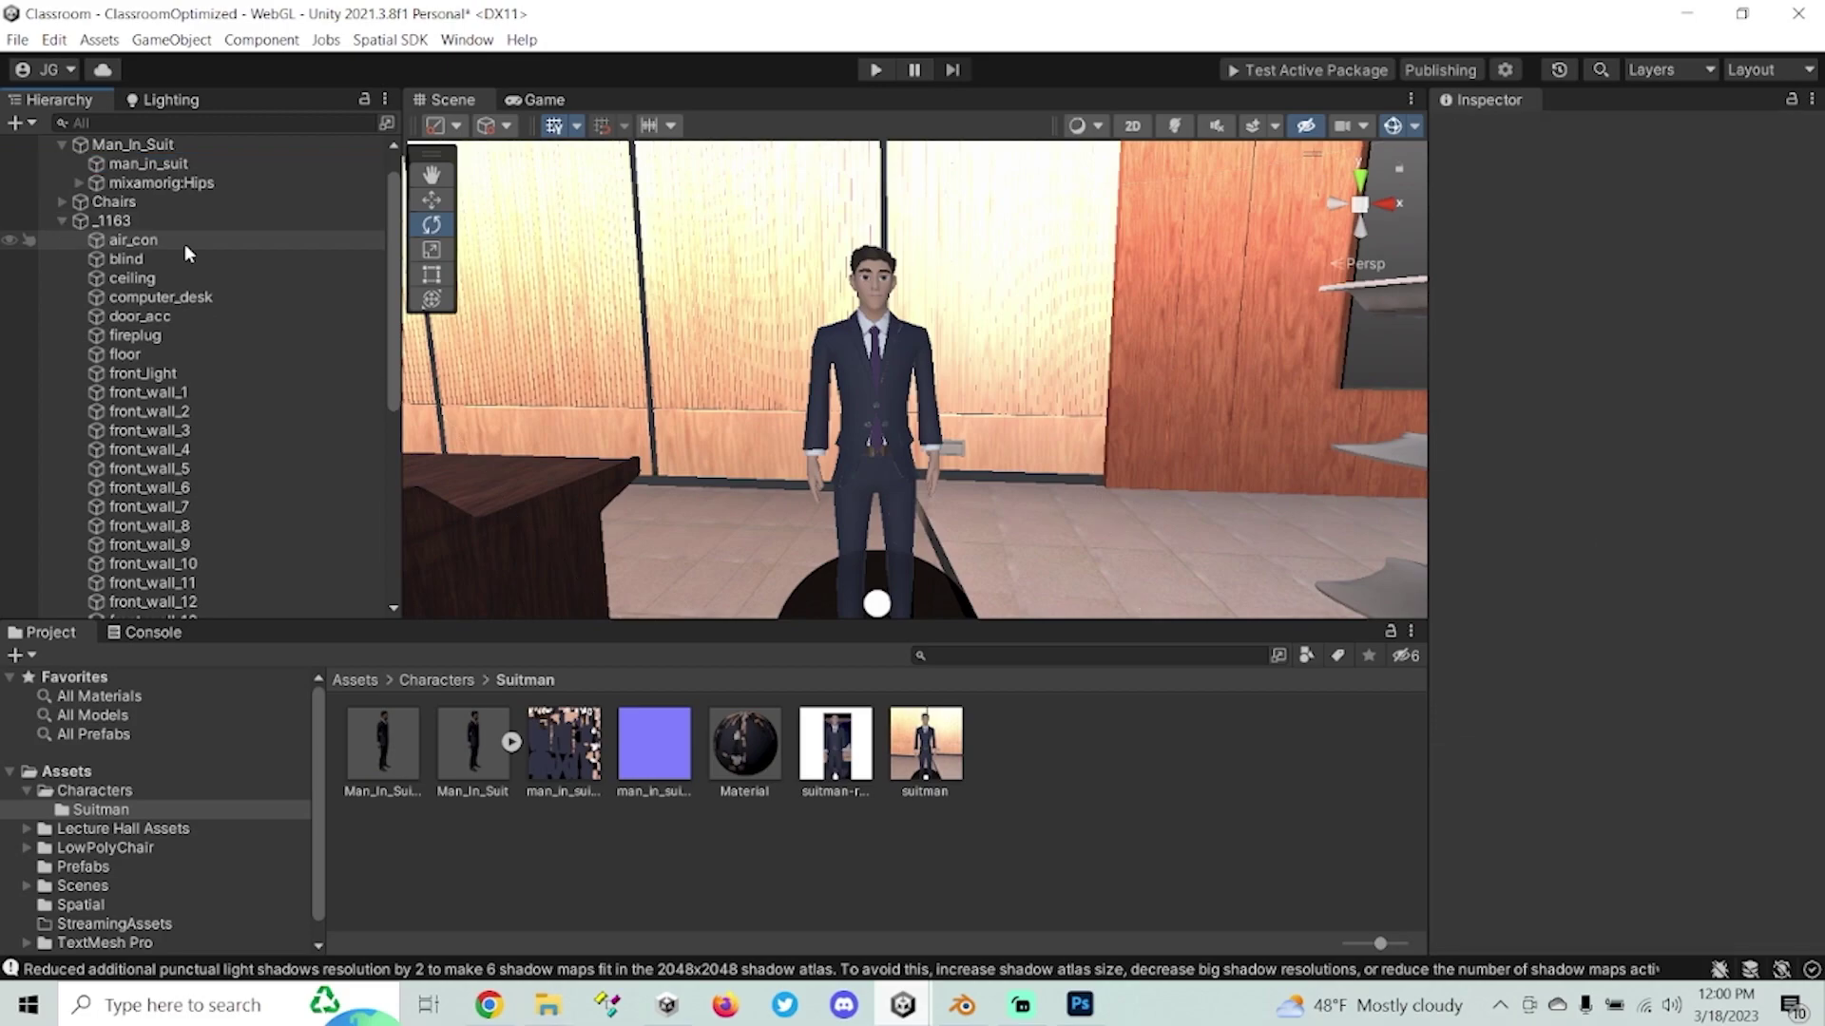
left_click(208, 163)
left_click(217, 184)
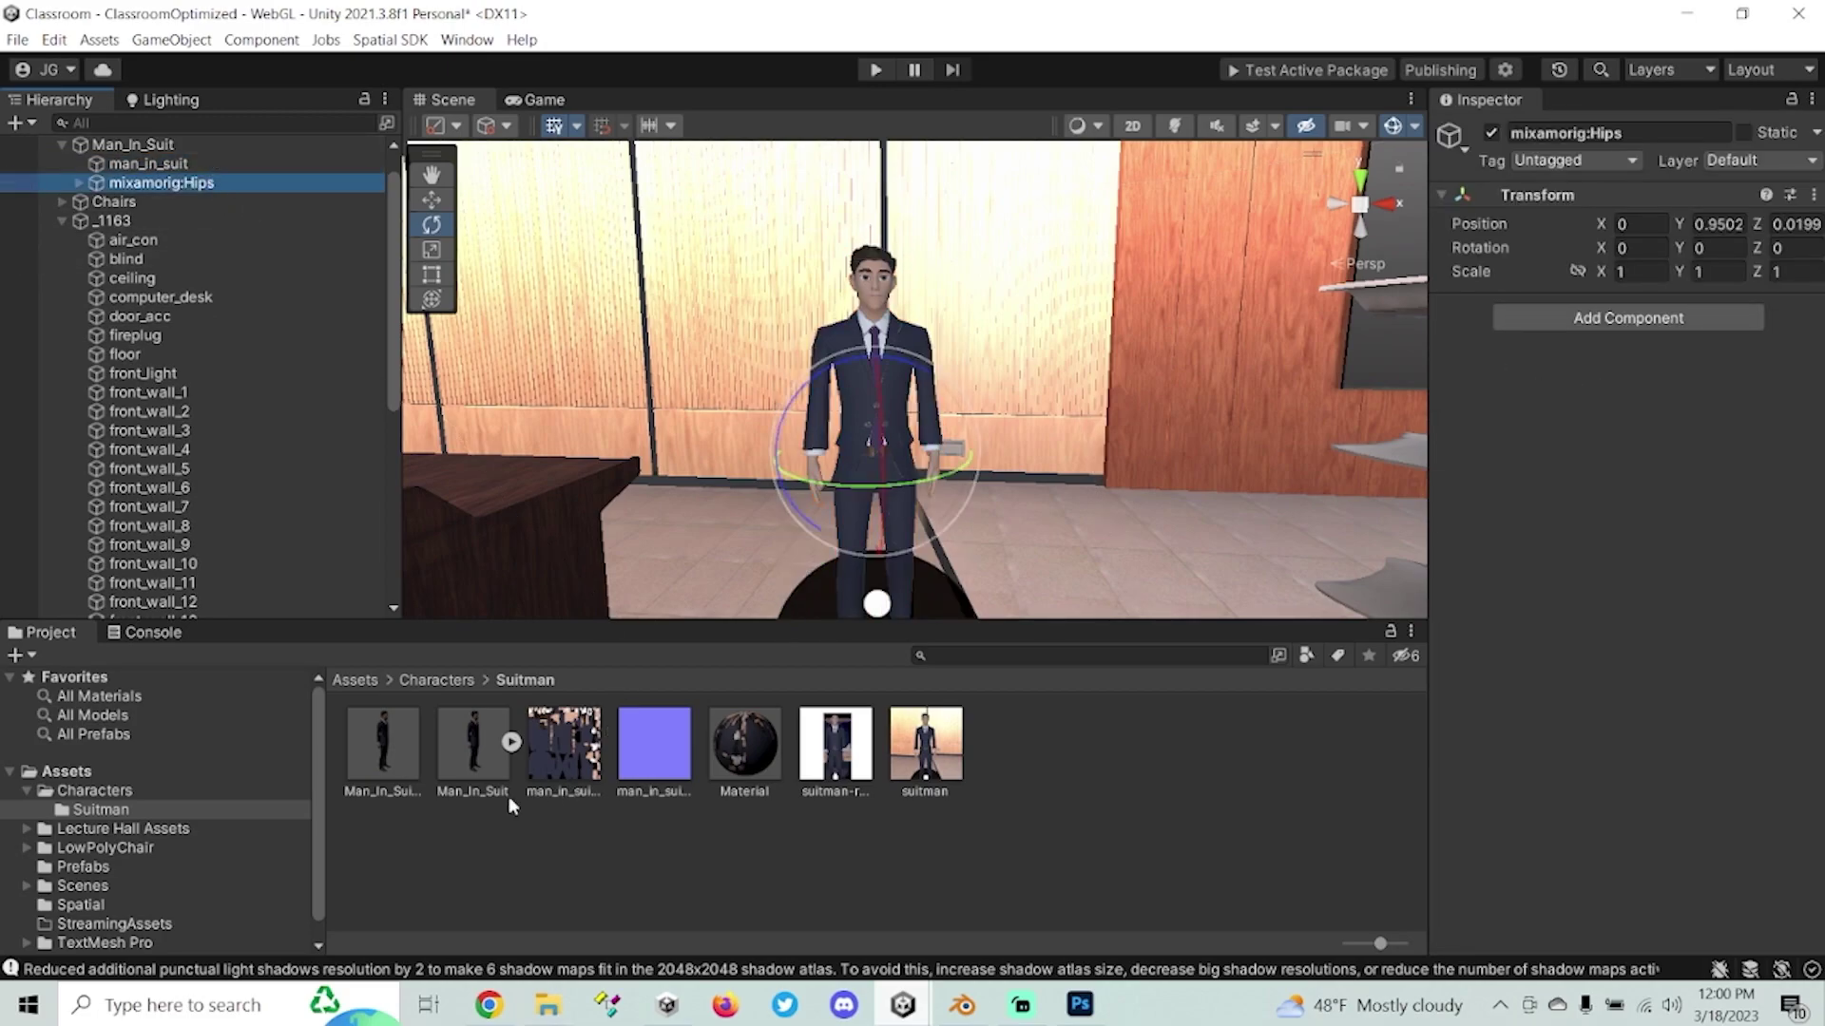
Delete the old Man_In_Suit Variant prefab asset from the Suitman folder.
left_click(466, 790)
left_click(376, 790)
key("Delete")
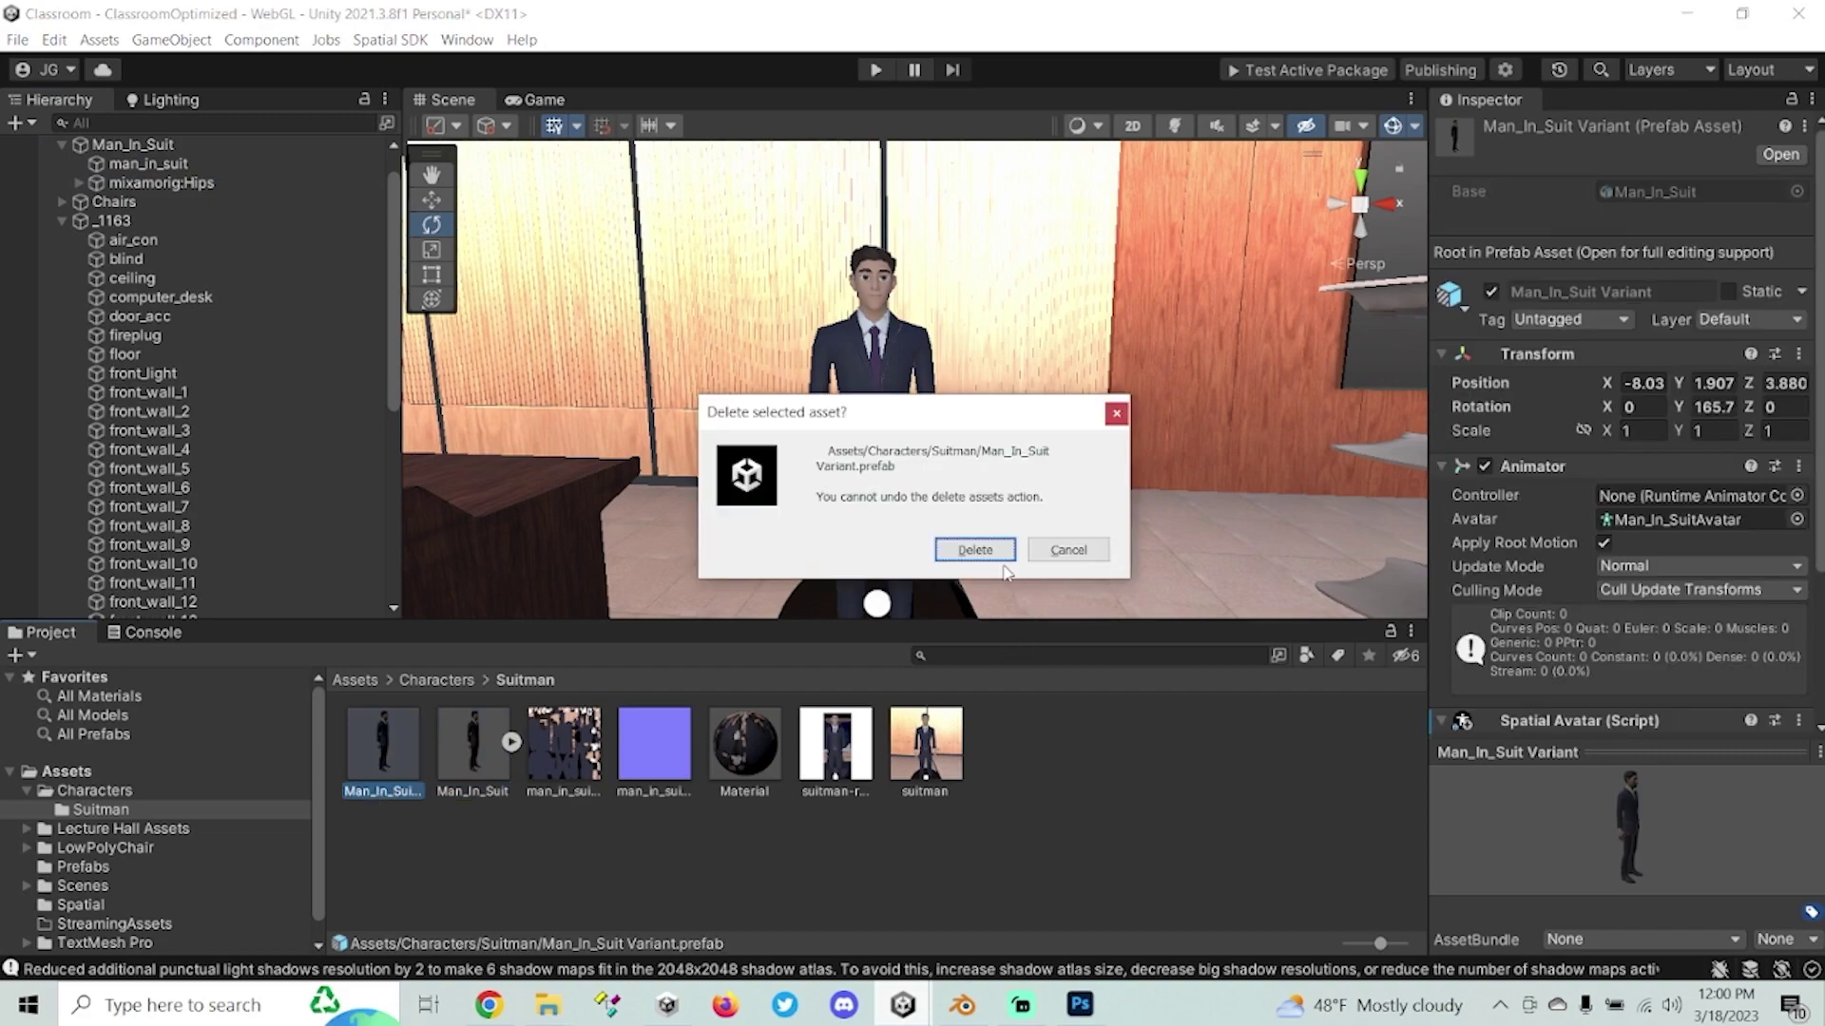
left_click(975, 549)
Create a new prefab from Man_In_Suit in the Suitman folder and assign it as the avatar package's prefab.
left_click(163, 147)
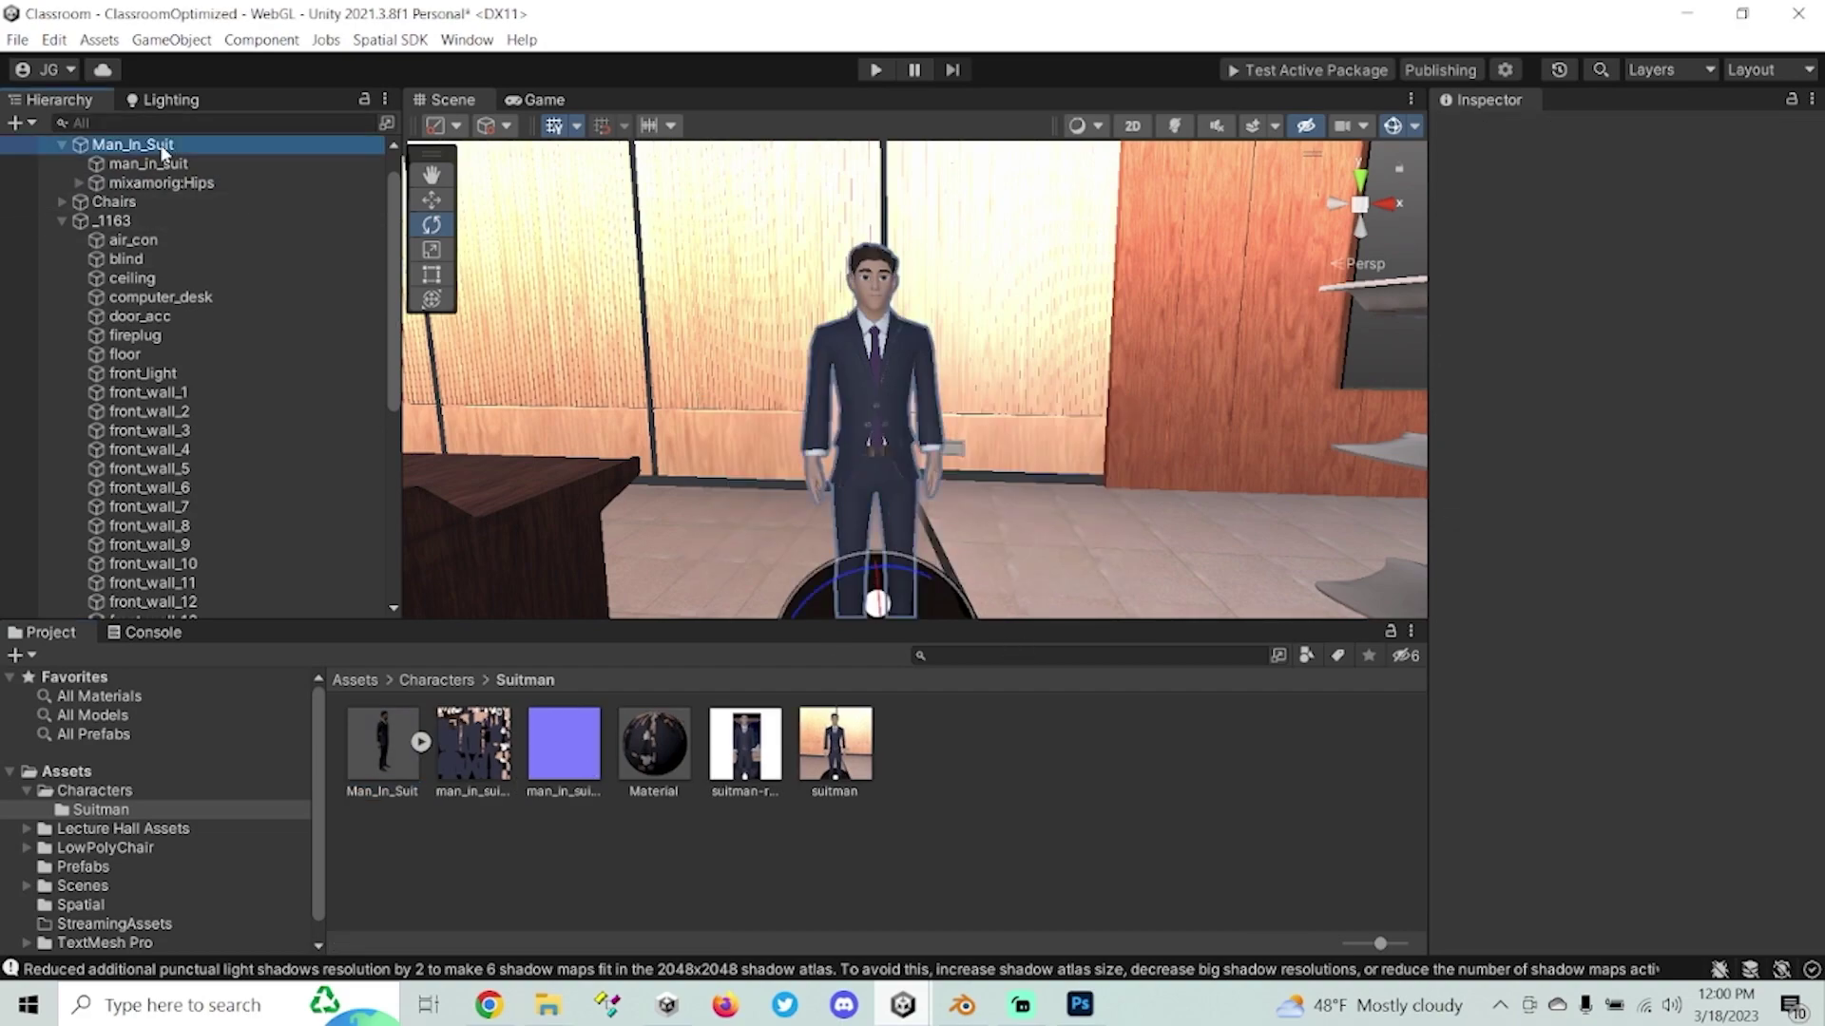
left_click_drag(174, 163, 633, 394)
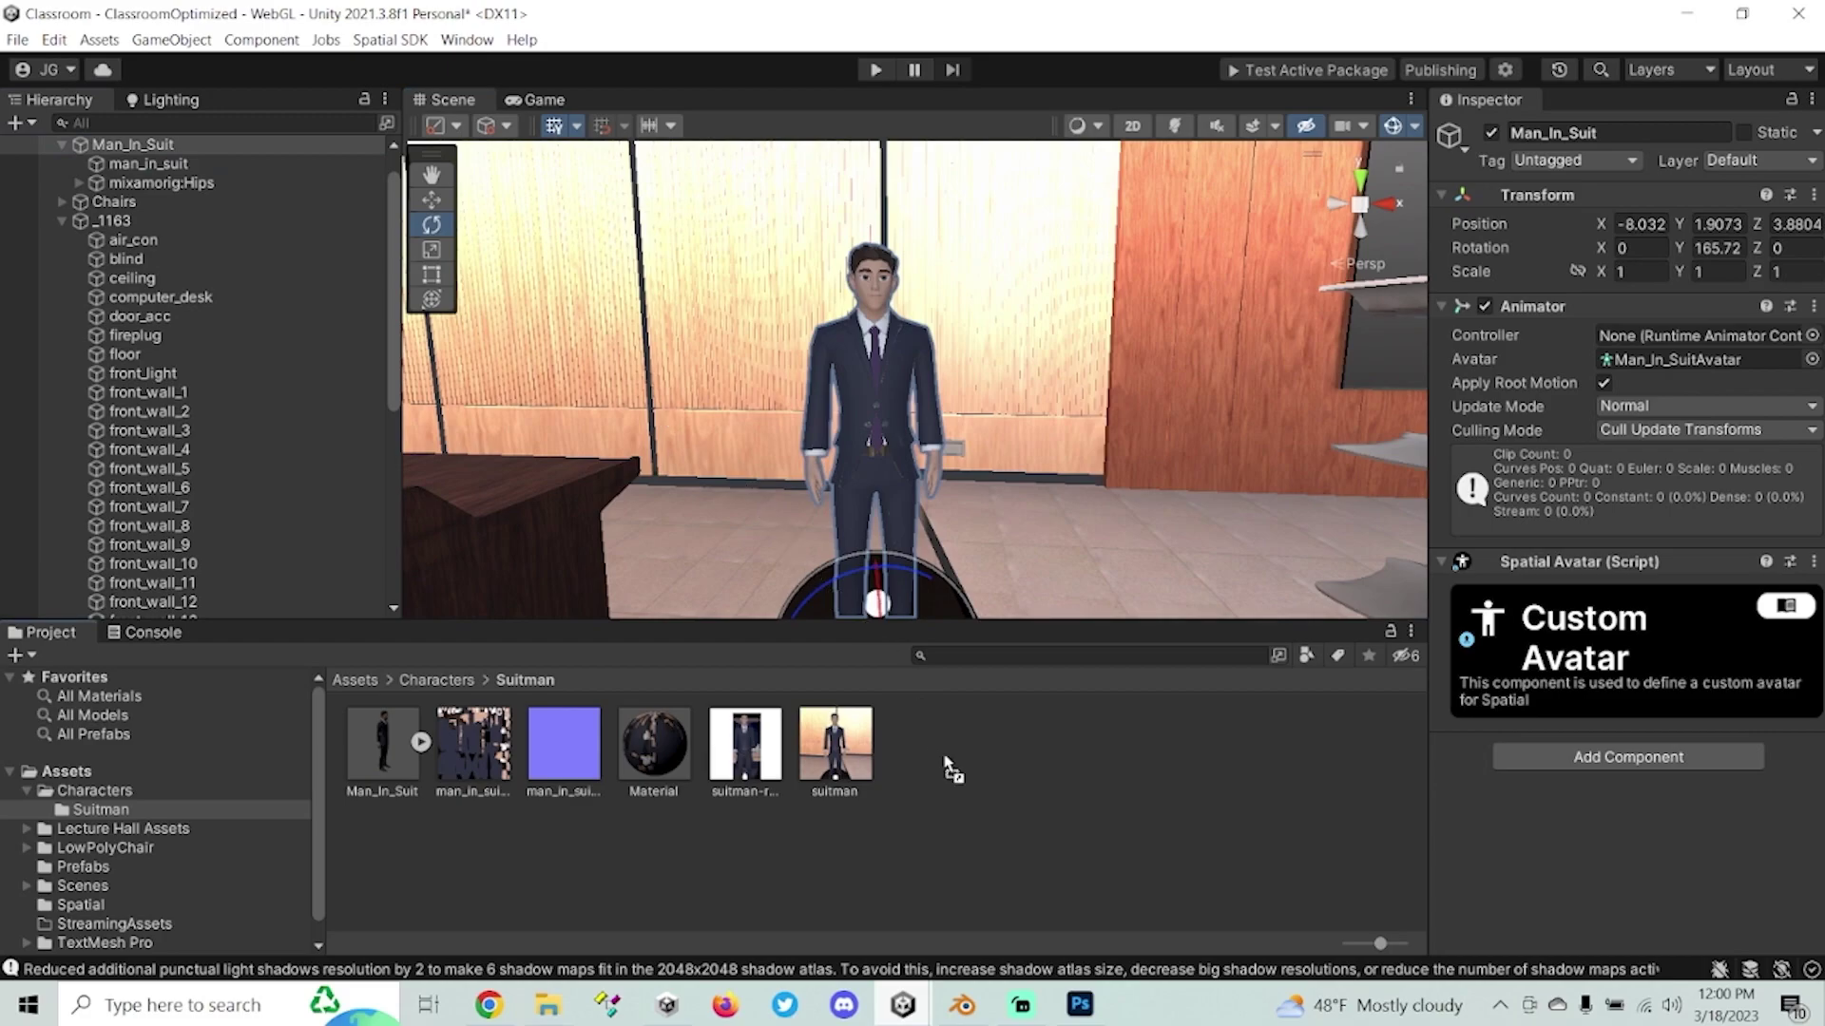
left_click_drag(944, 751, 955, 779)
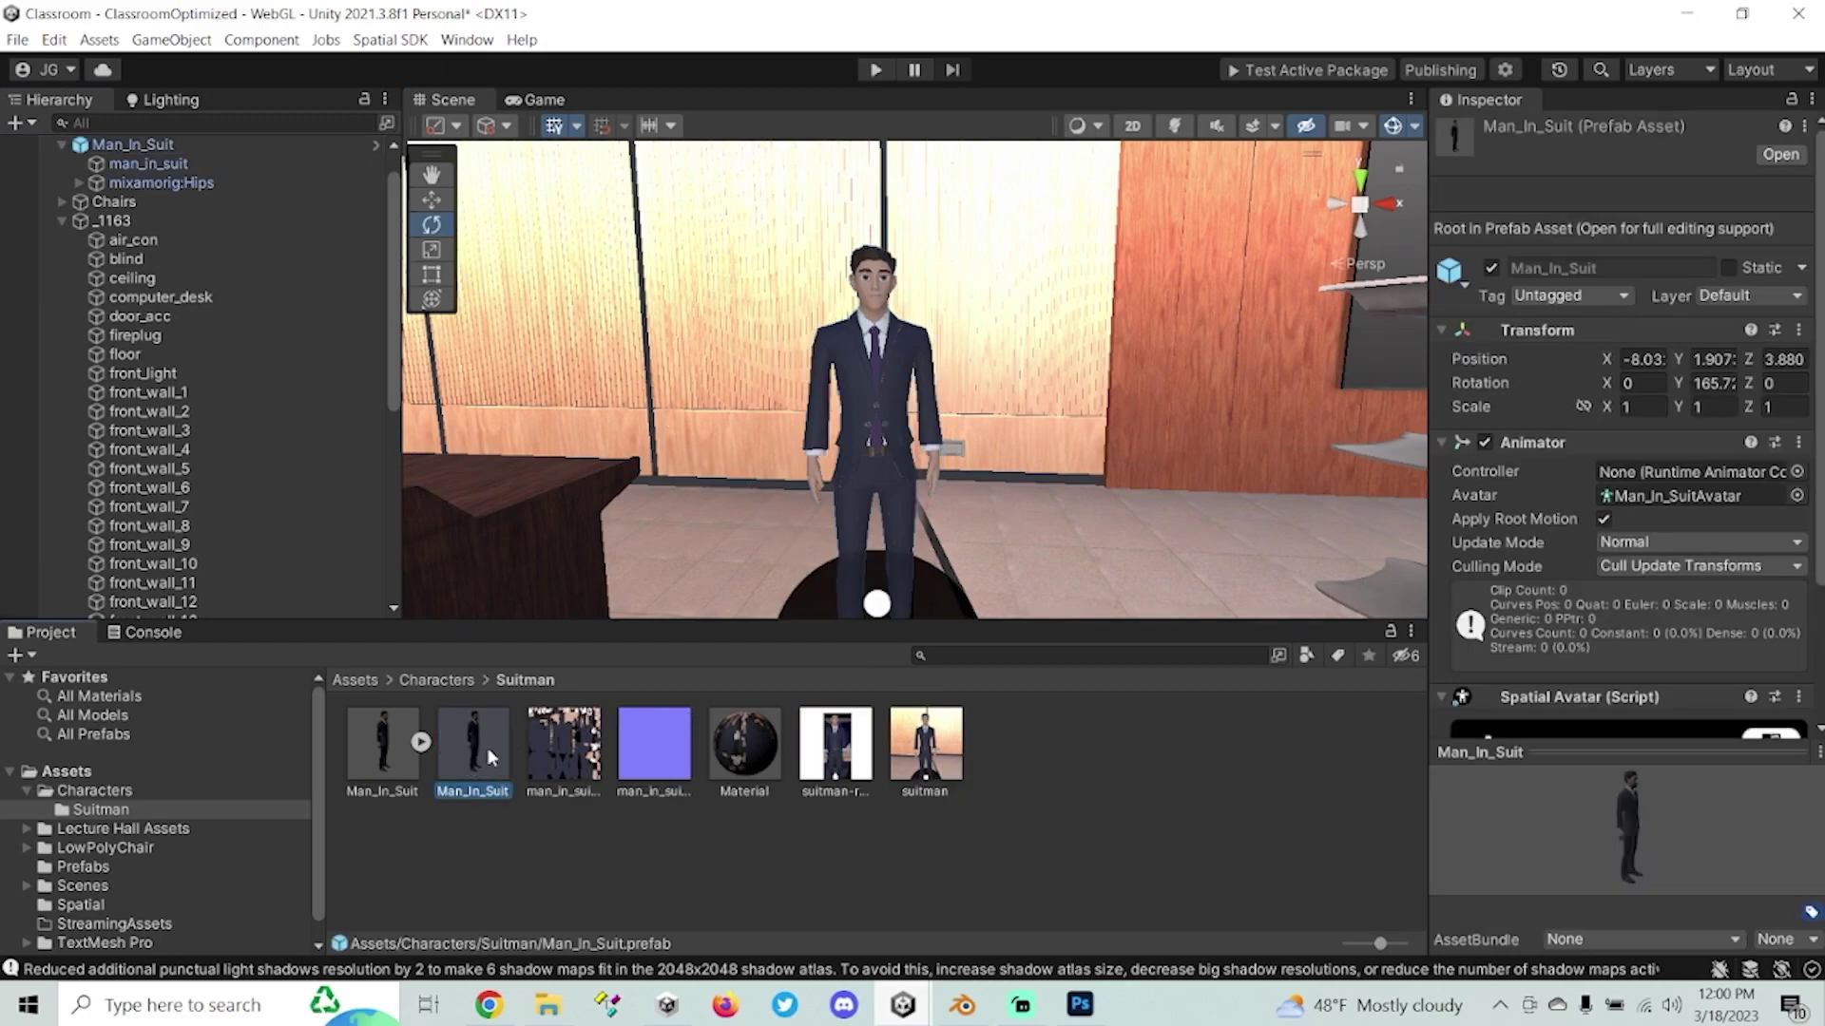
left_click(1505, 71)
left_click_drag(487, 766, 1268, 508)
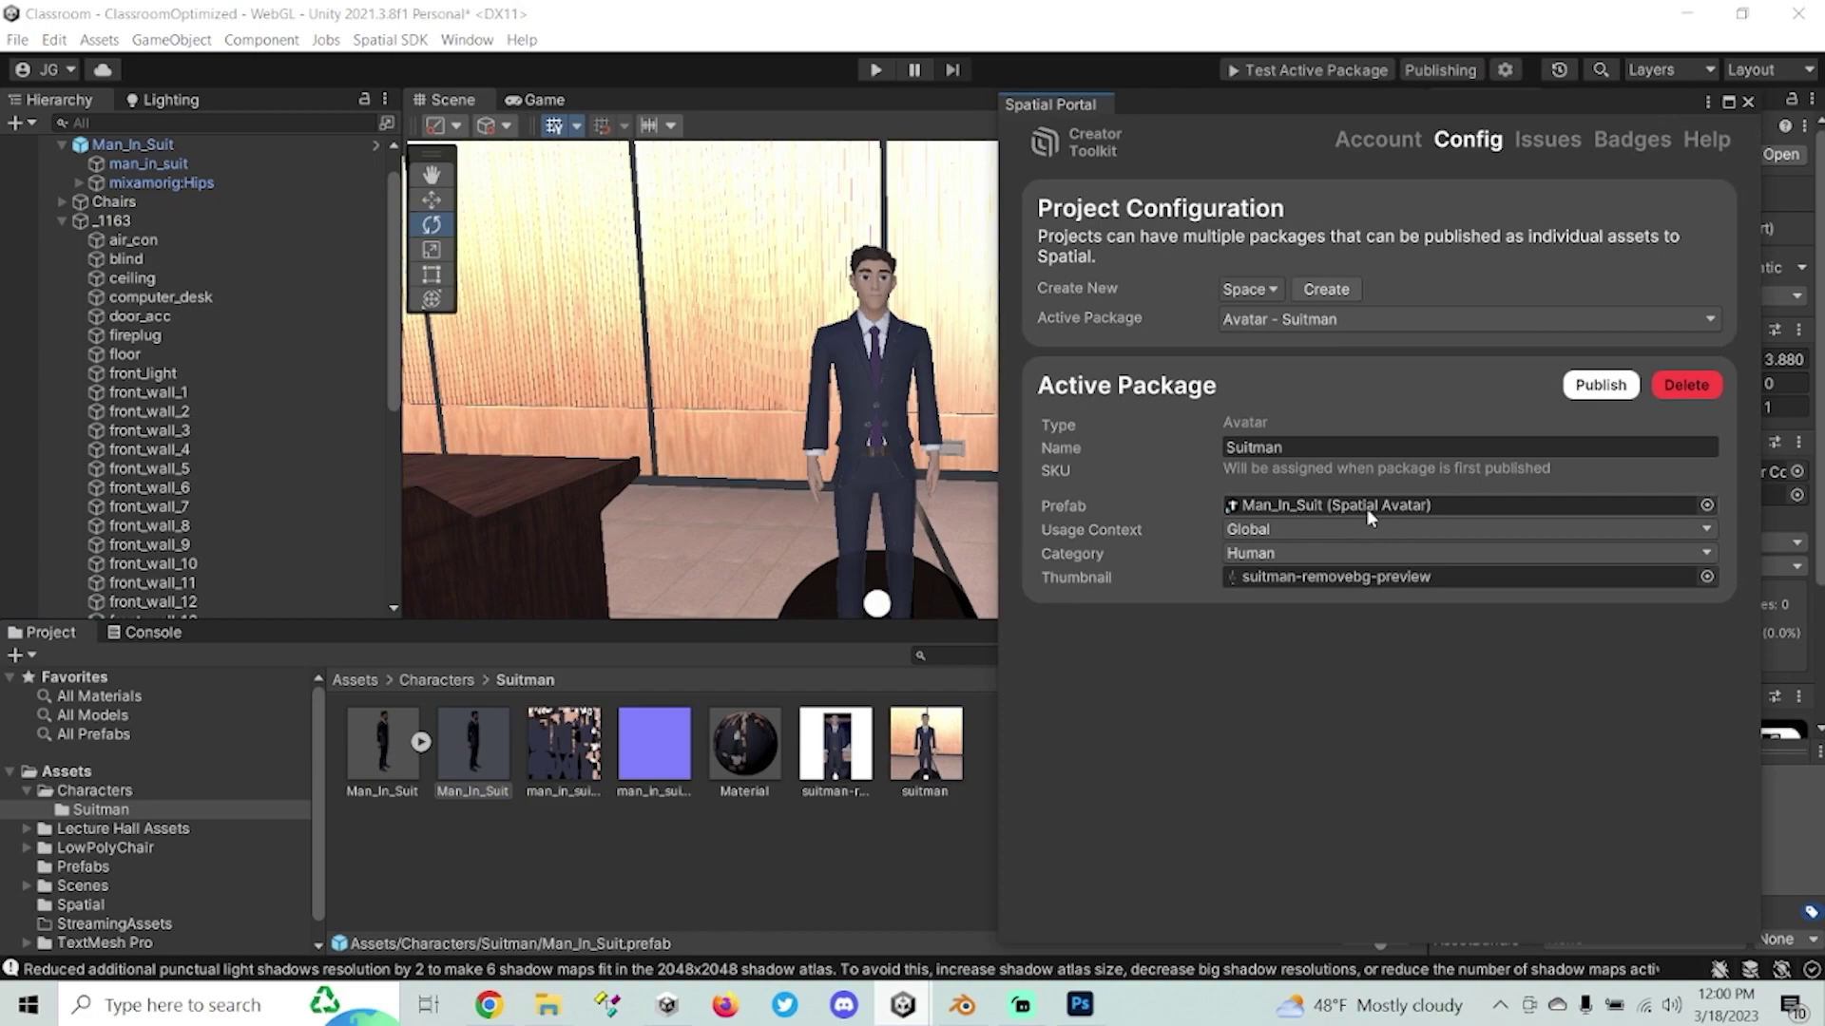
Test the active package in the Spatial sandbox, trying the avatar's movement, jump and first dance emote, and close the sandbox.
left_click(1320, 68)
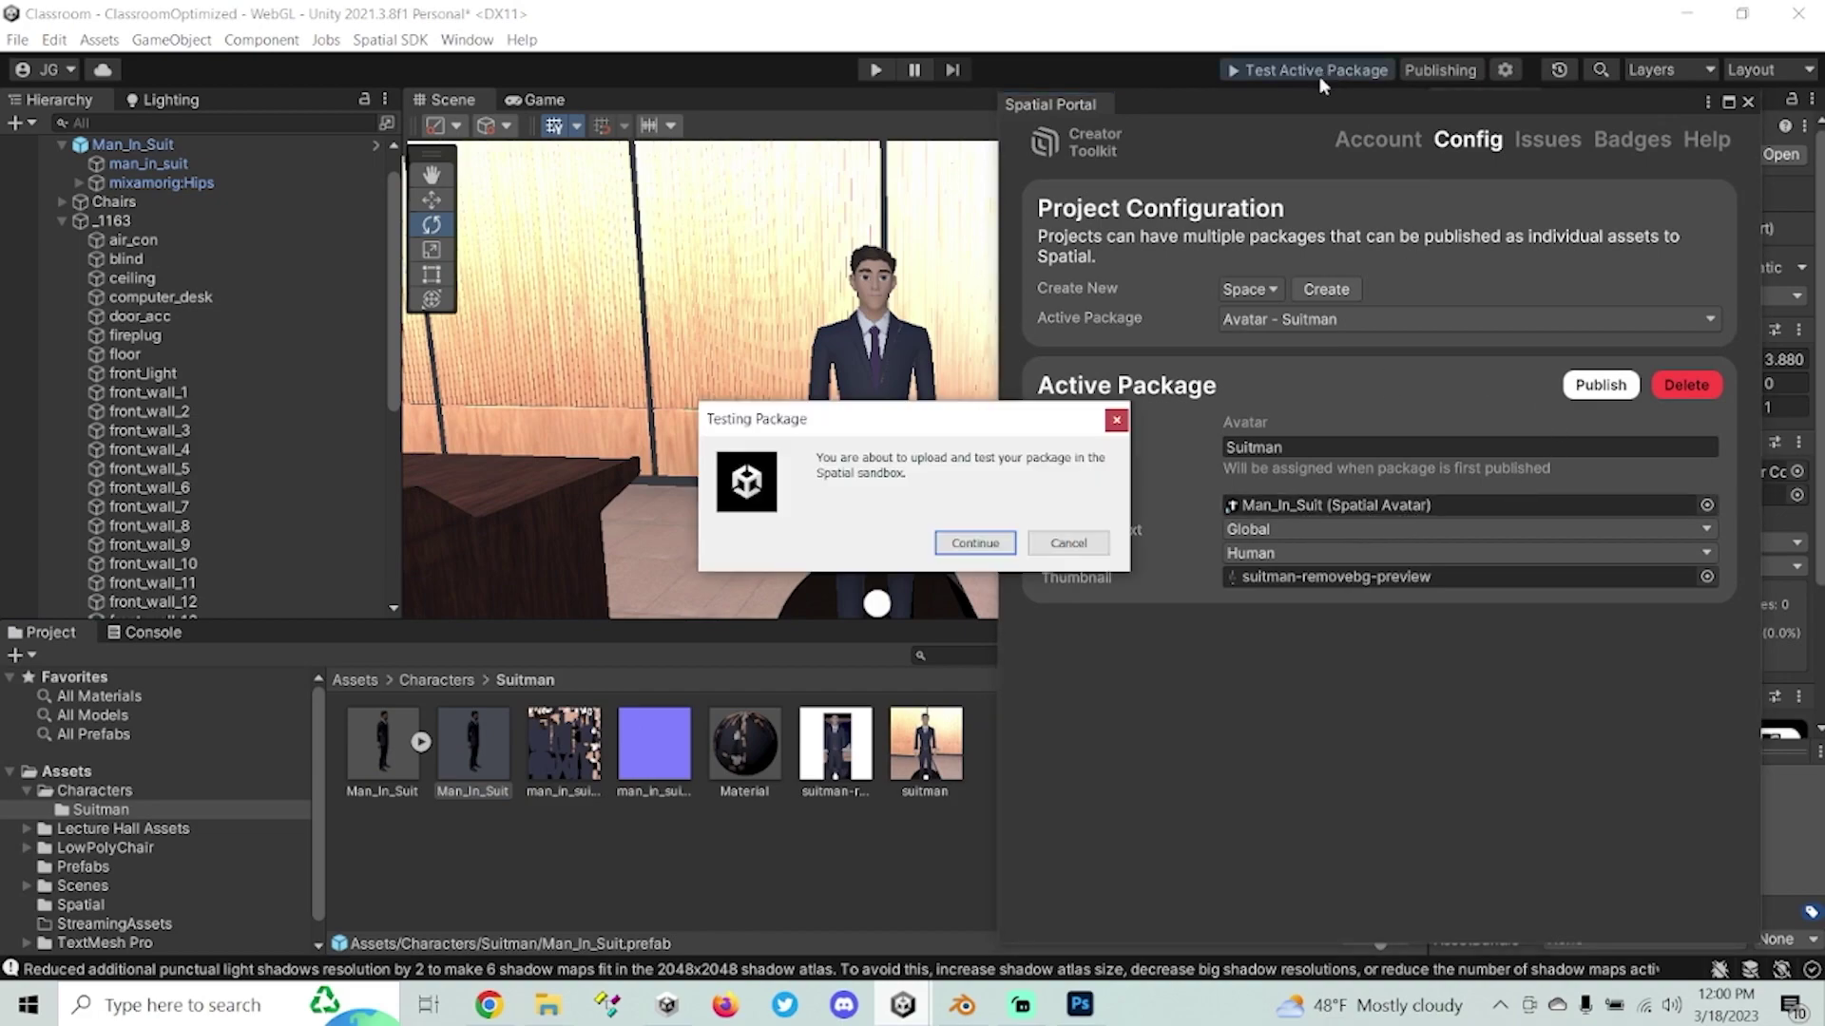
left_click(976, 543)
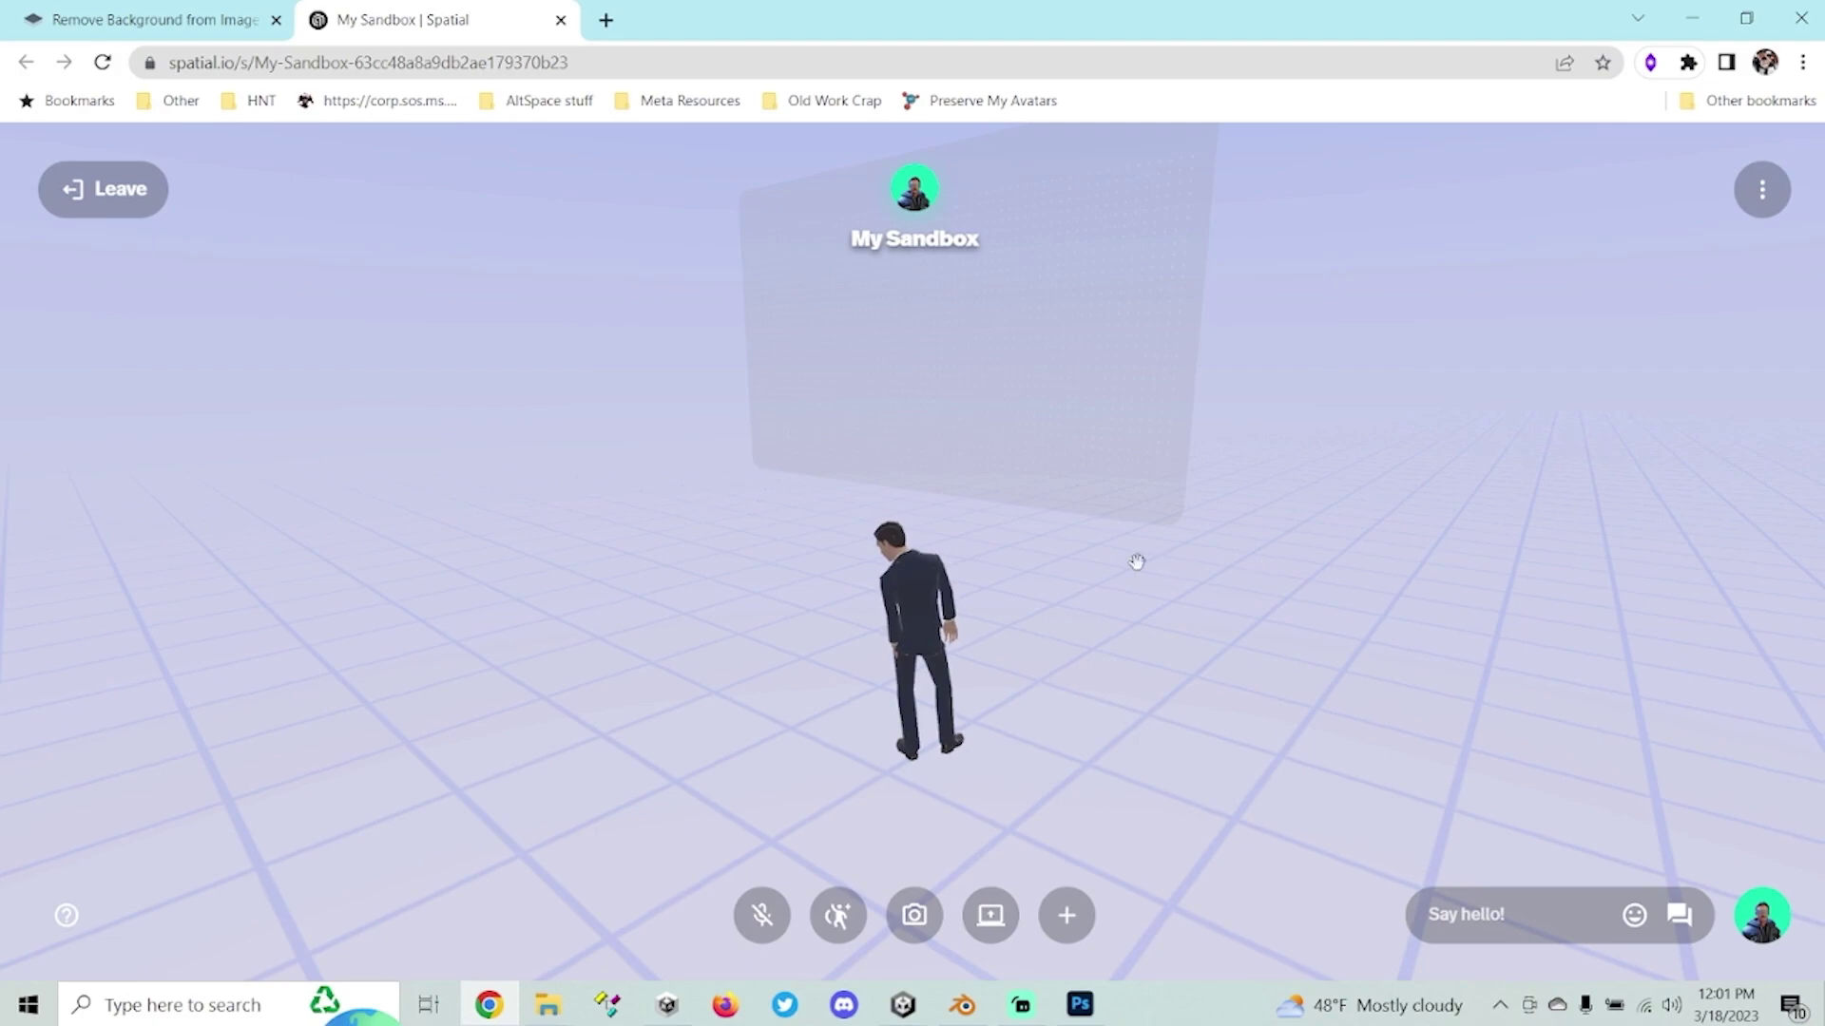
left_click_drag(1137, 562, 1030, 497)
key("s")
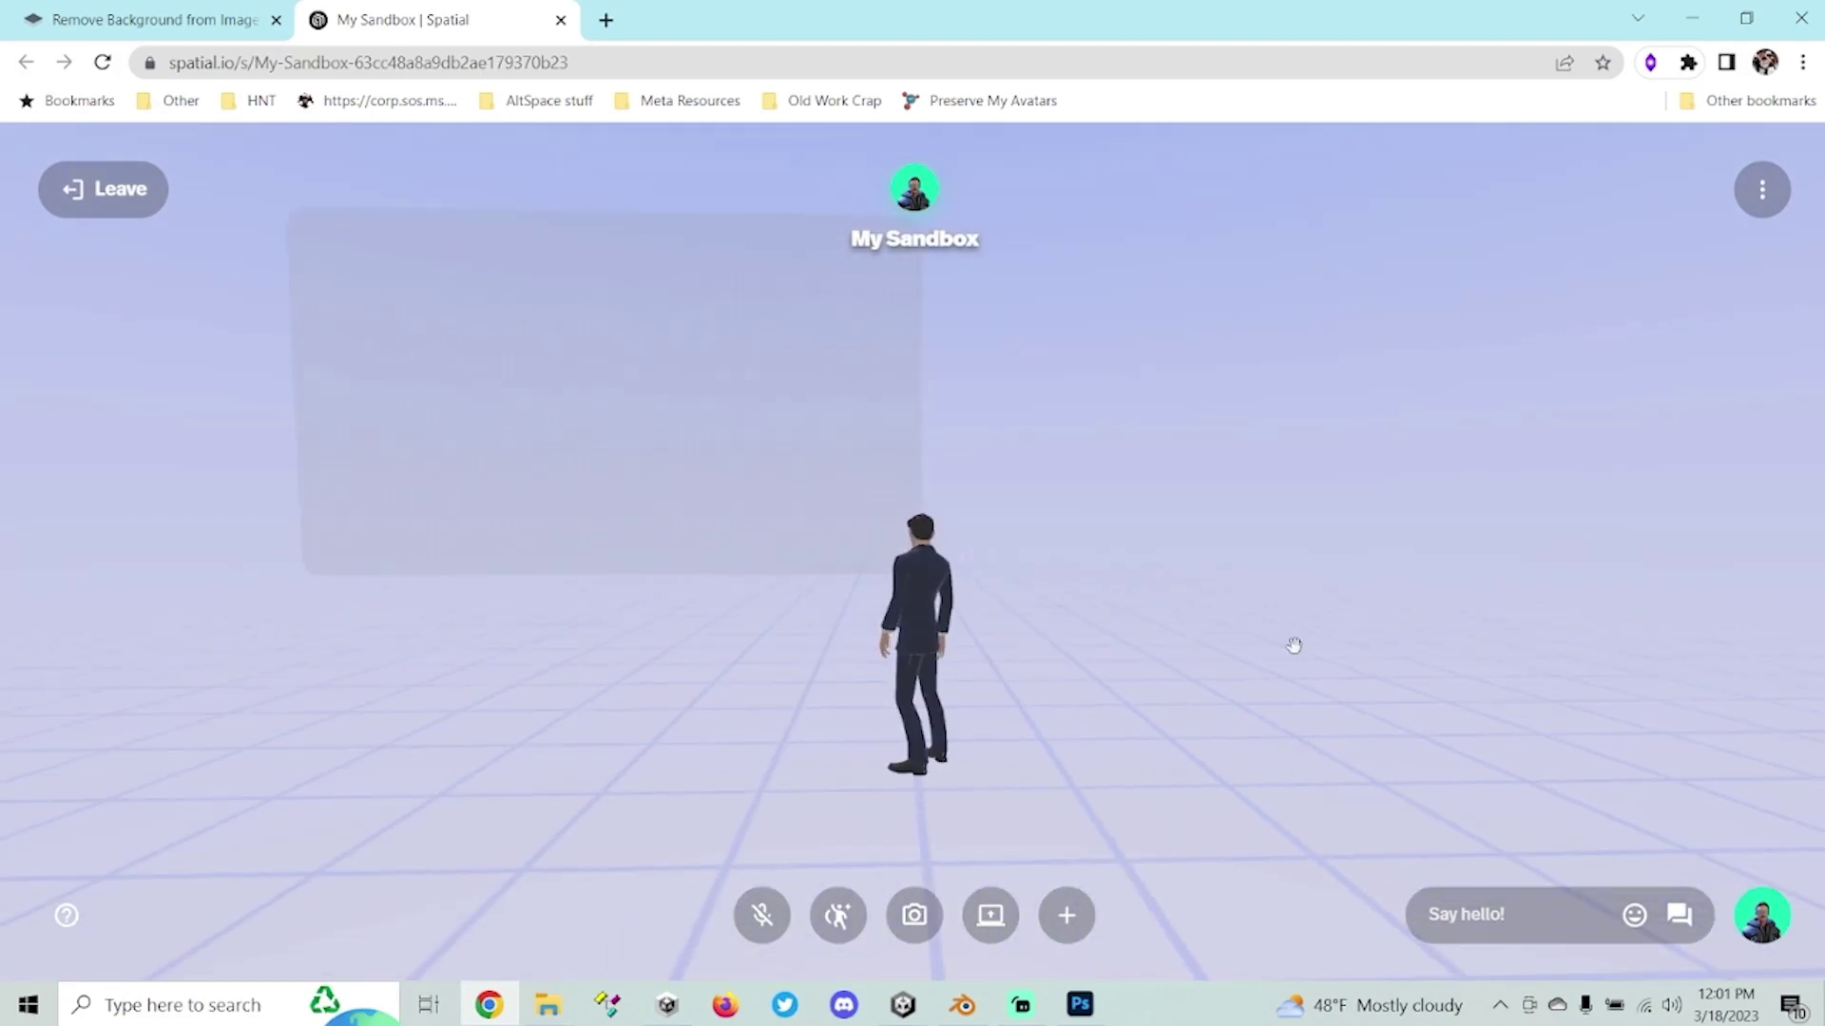
key("a")
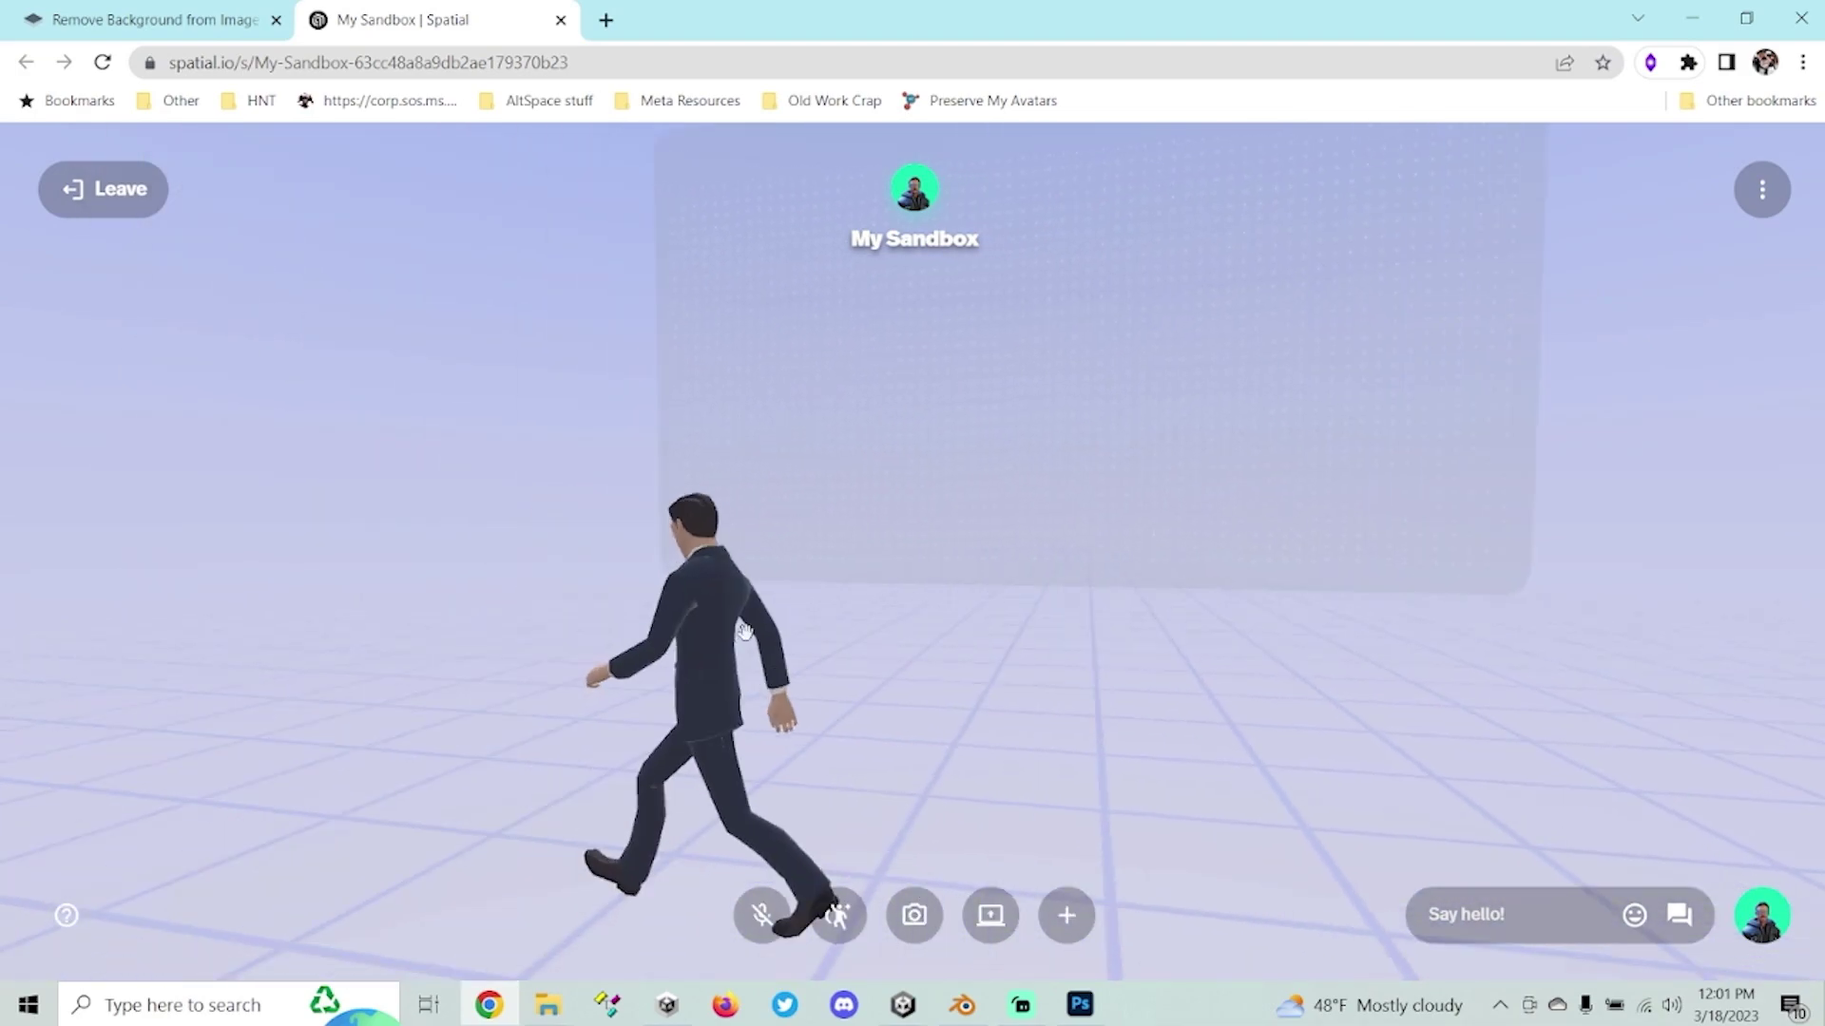
key("space")
key("d")
left_click(834, 915)
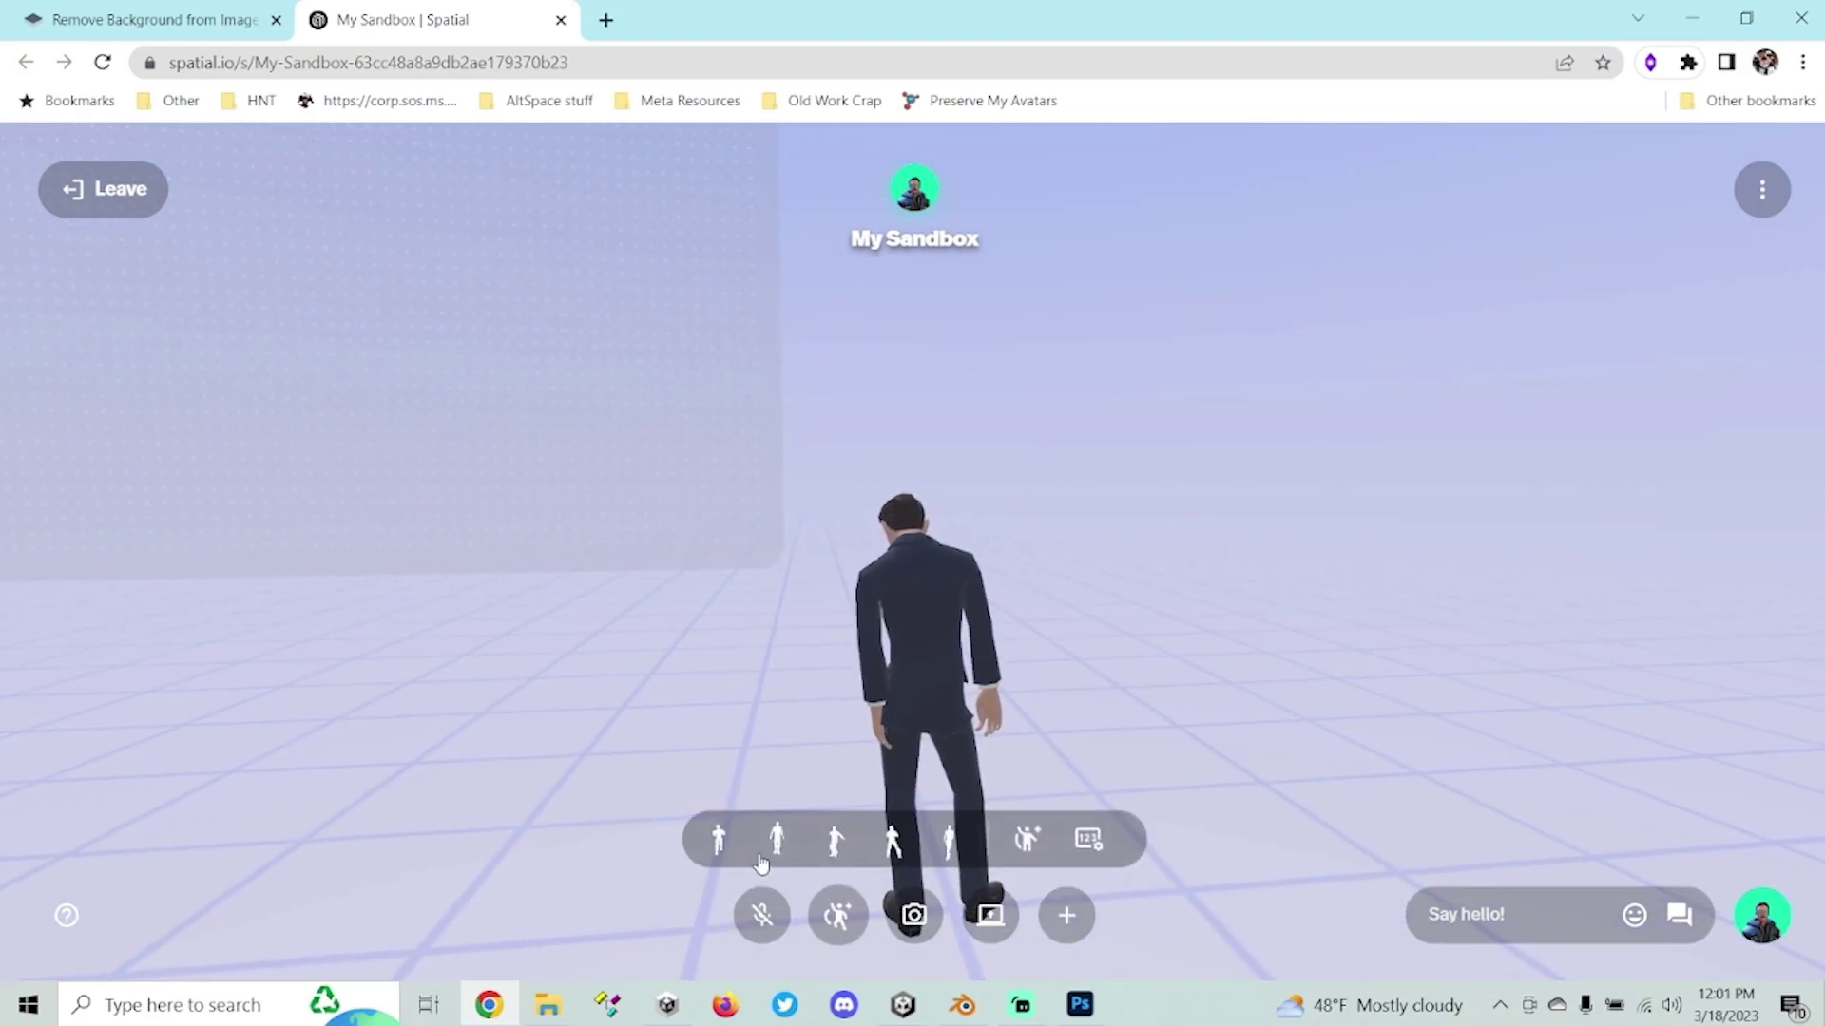
left_click(719, 839)
left_click_drag(719, 838, 1315, 684)
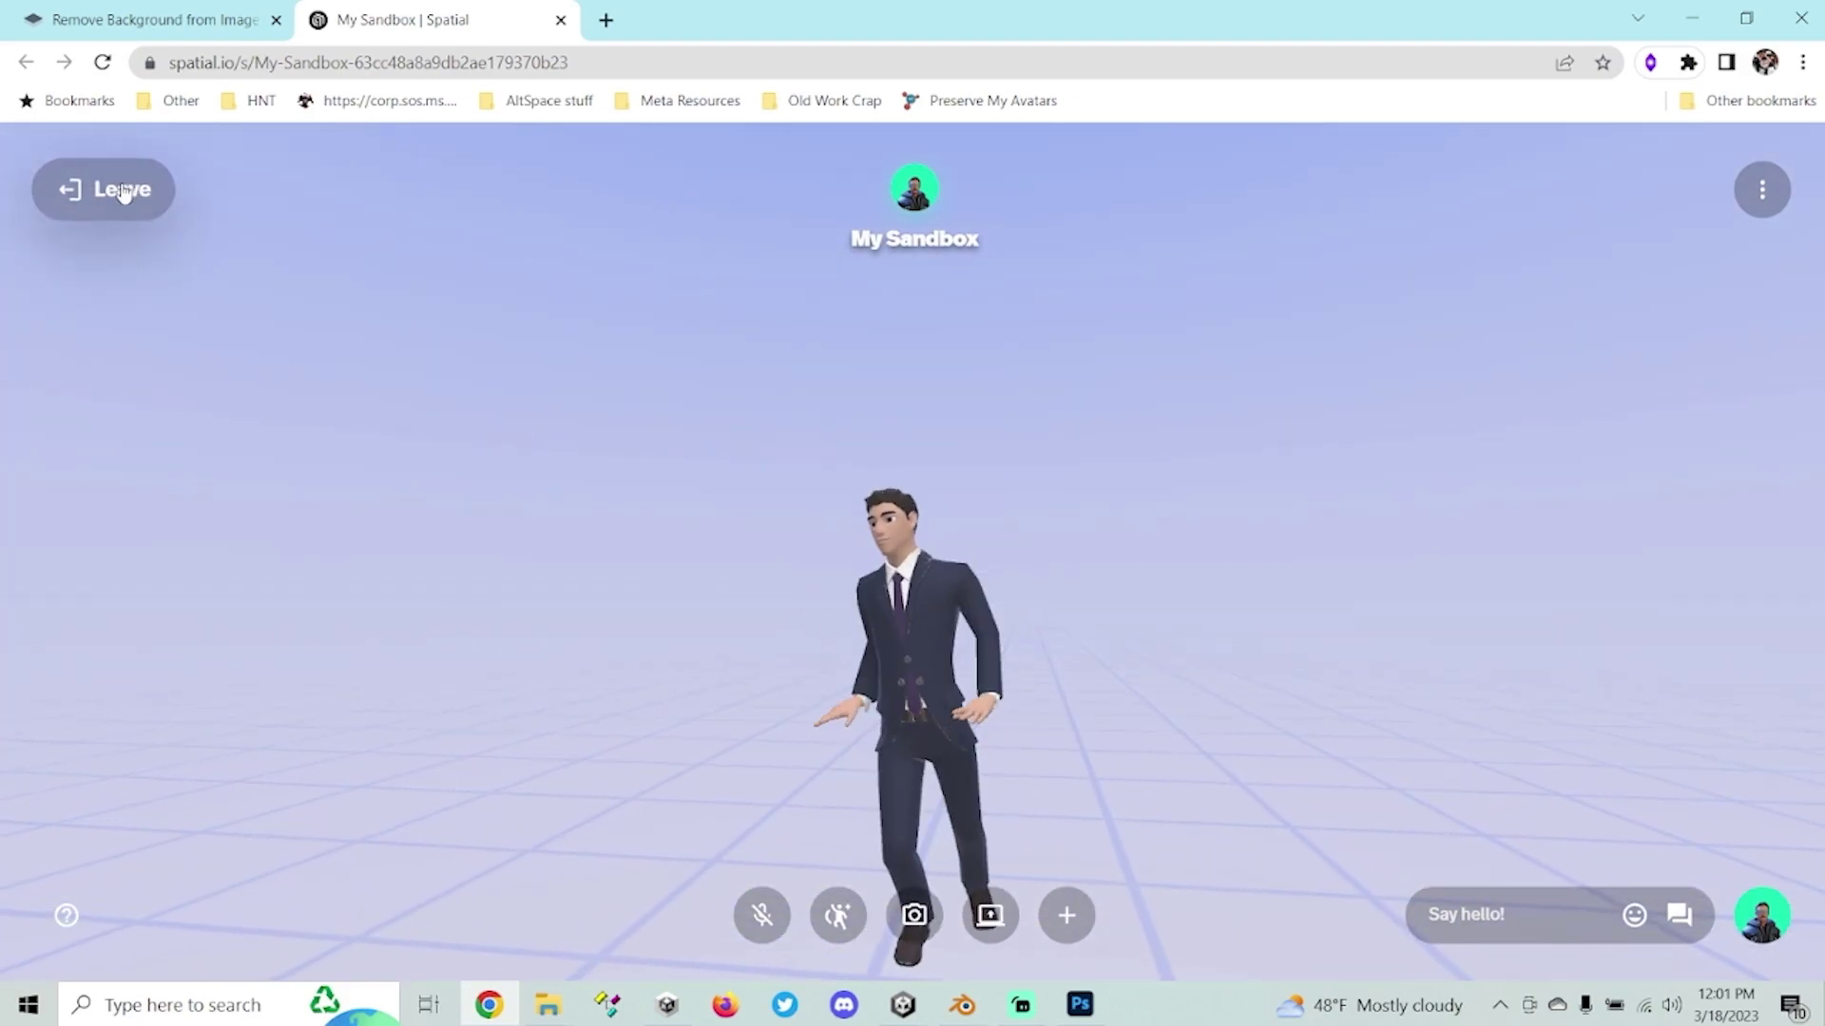
key("ctrl+w")
Return to the Classroom project in Unity, frame the character in the scene, and publish the Suitman avatar package to Spatial.
mouse_move(903, 1005)
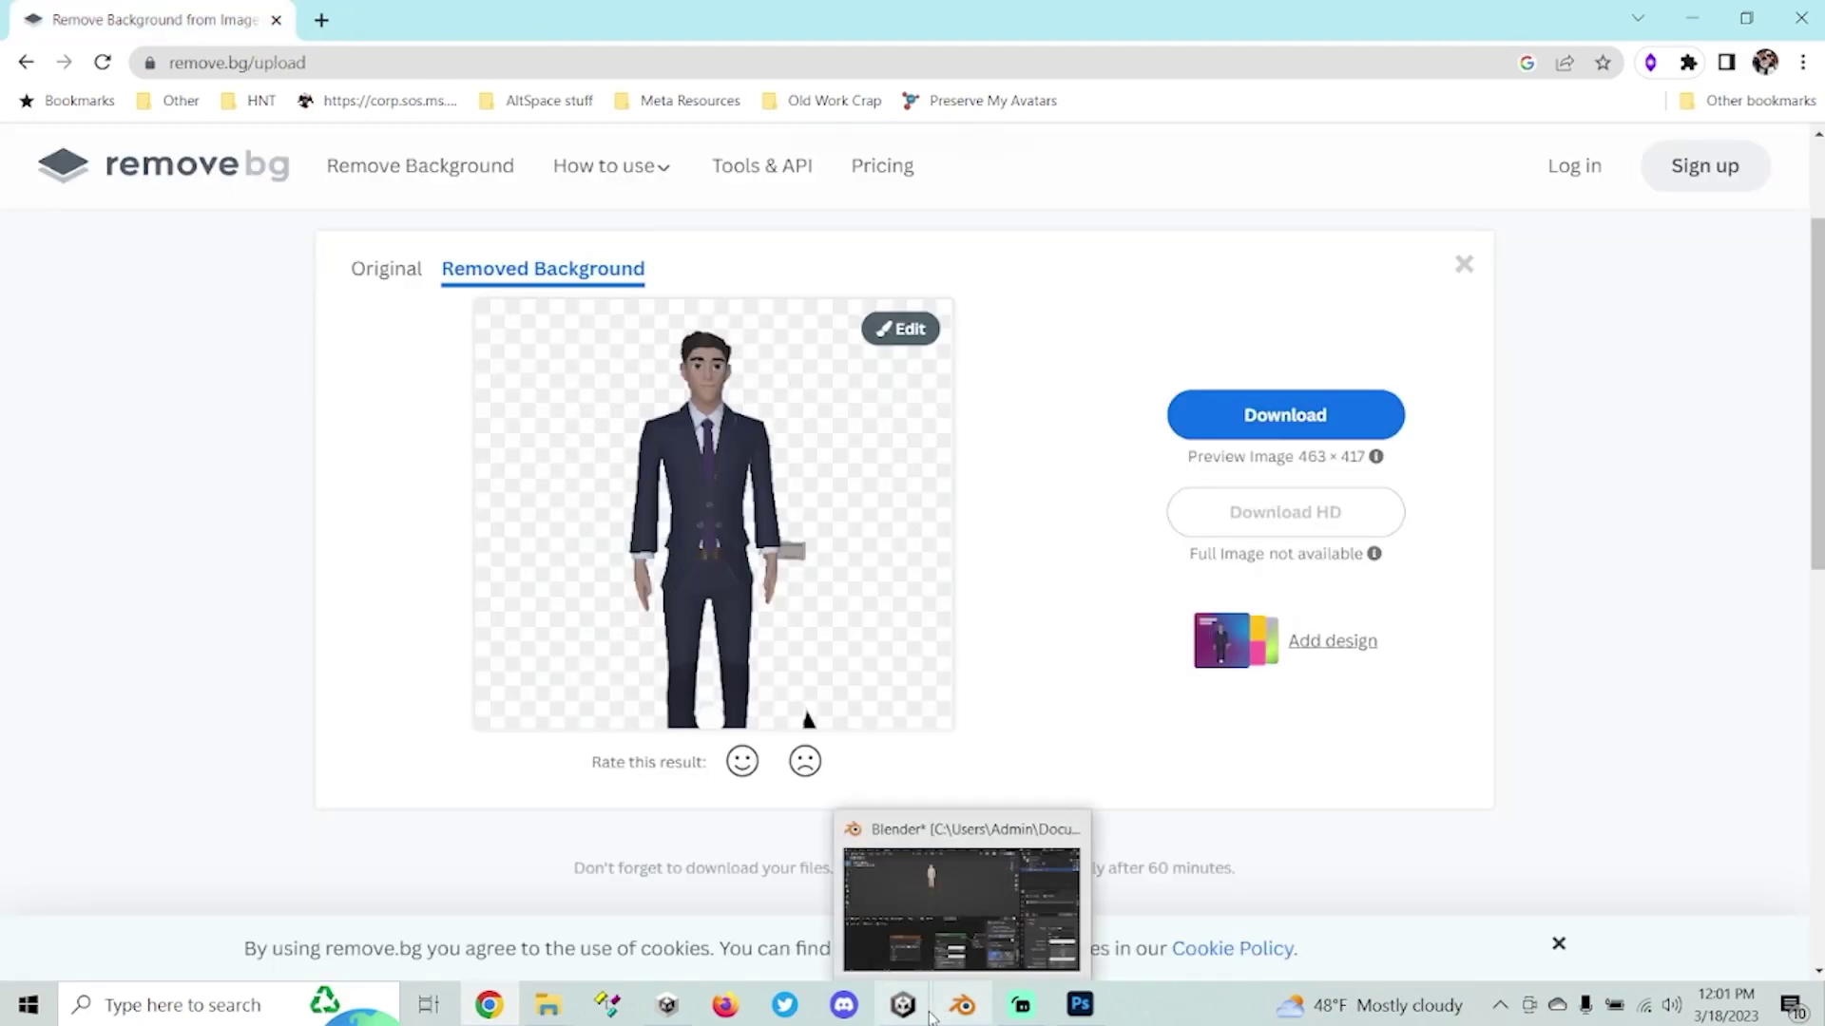
left_click(803, 879)
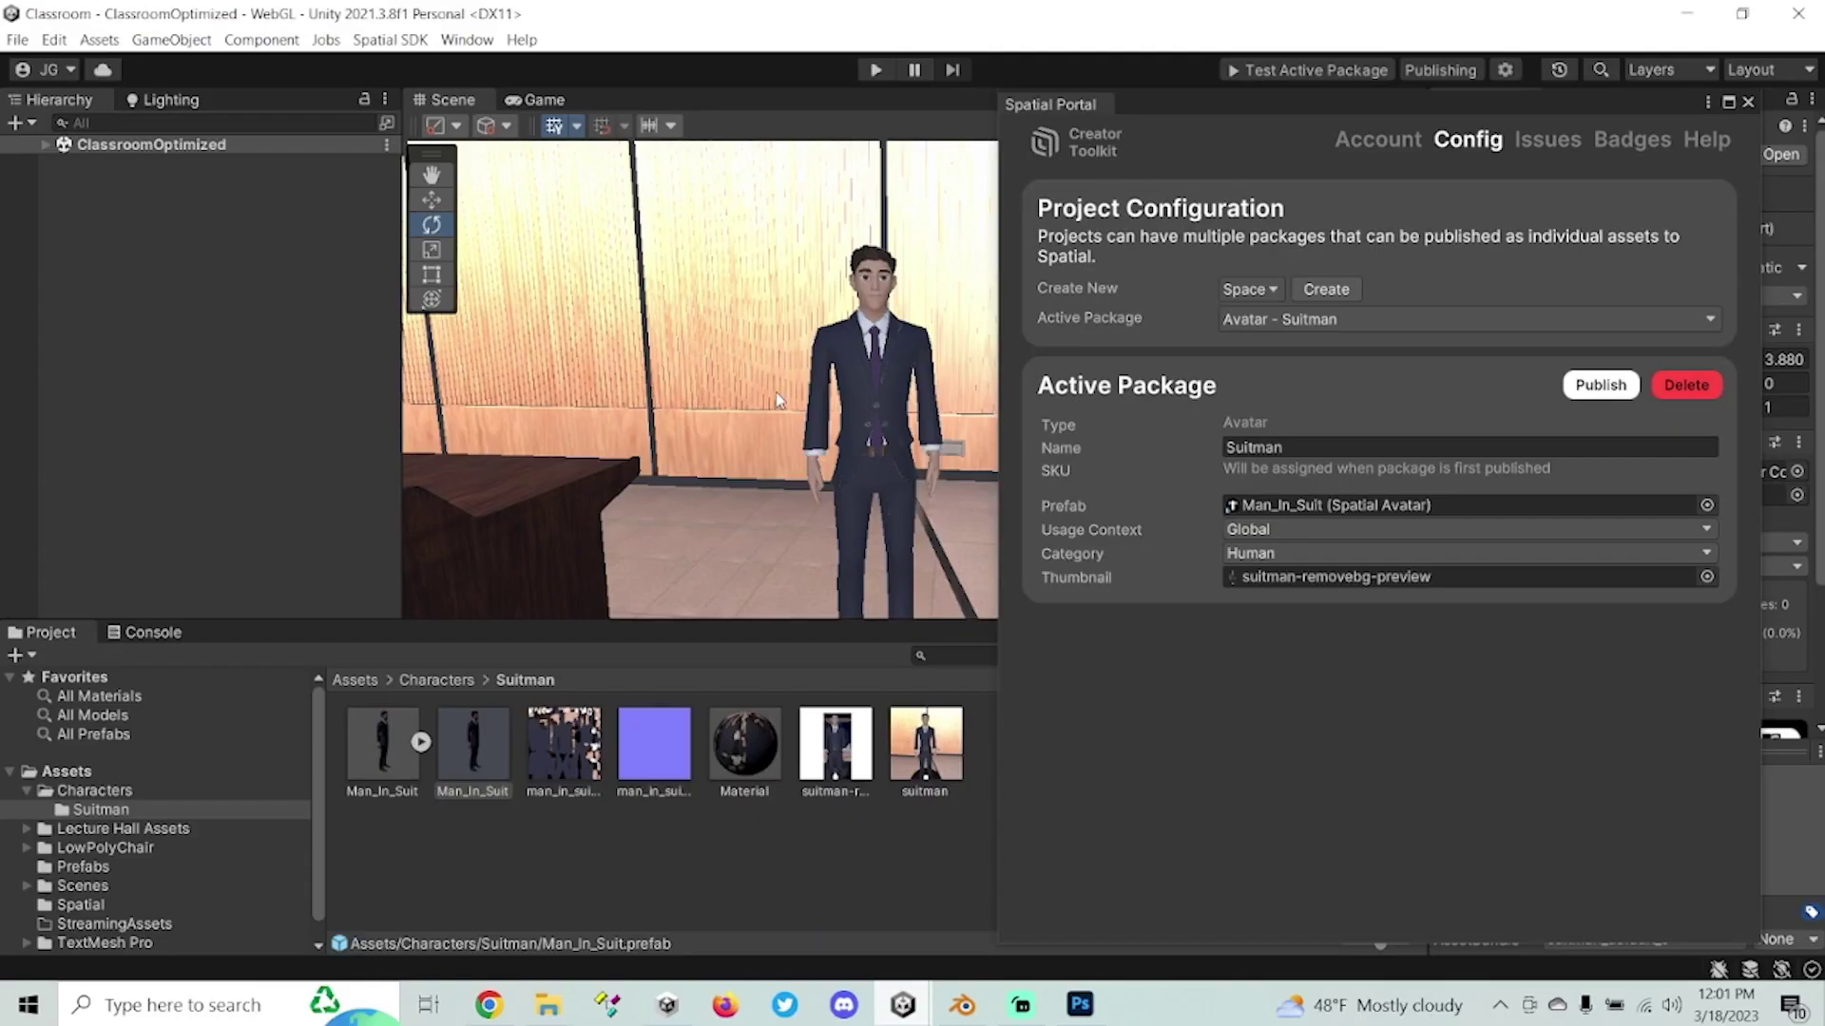
key("f")
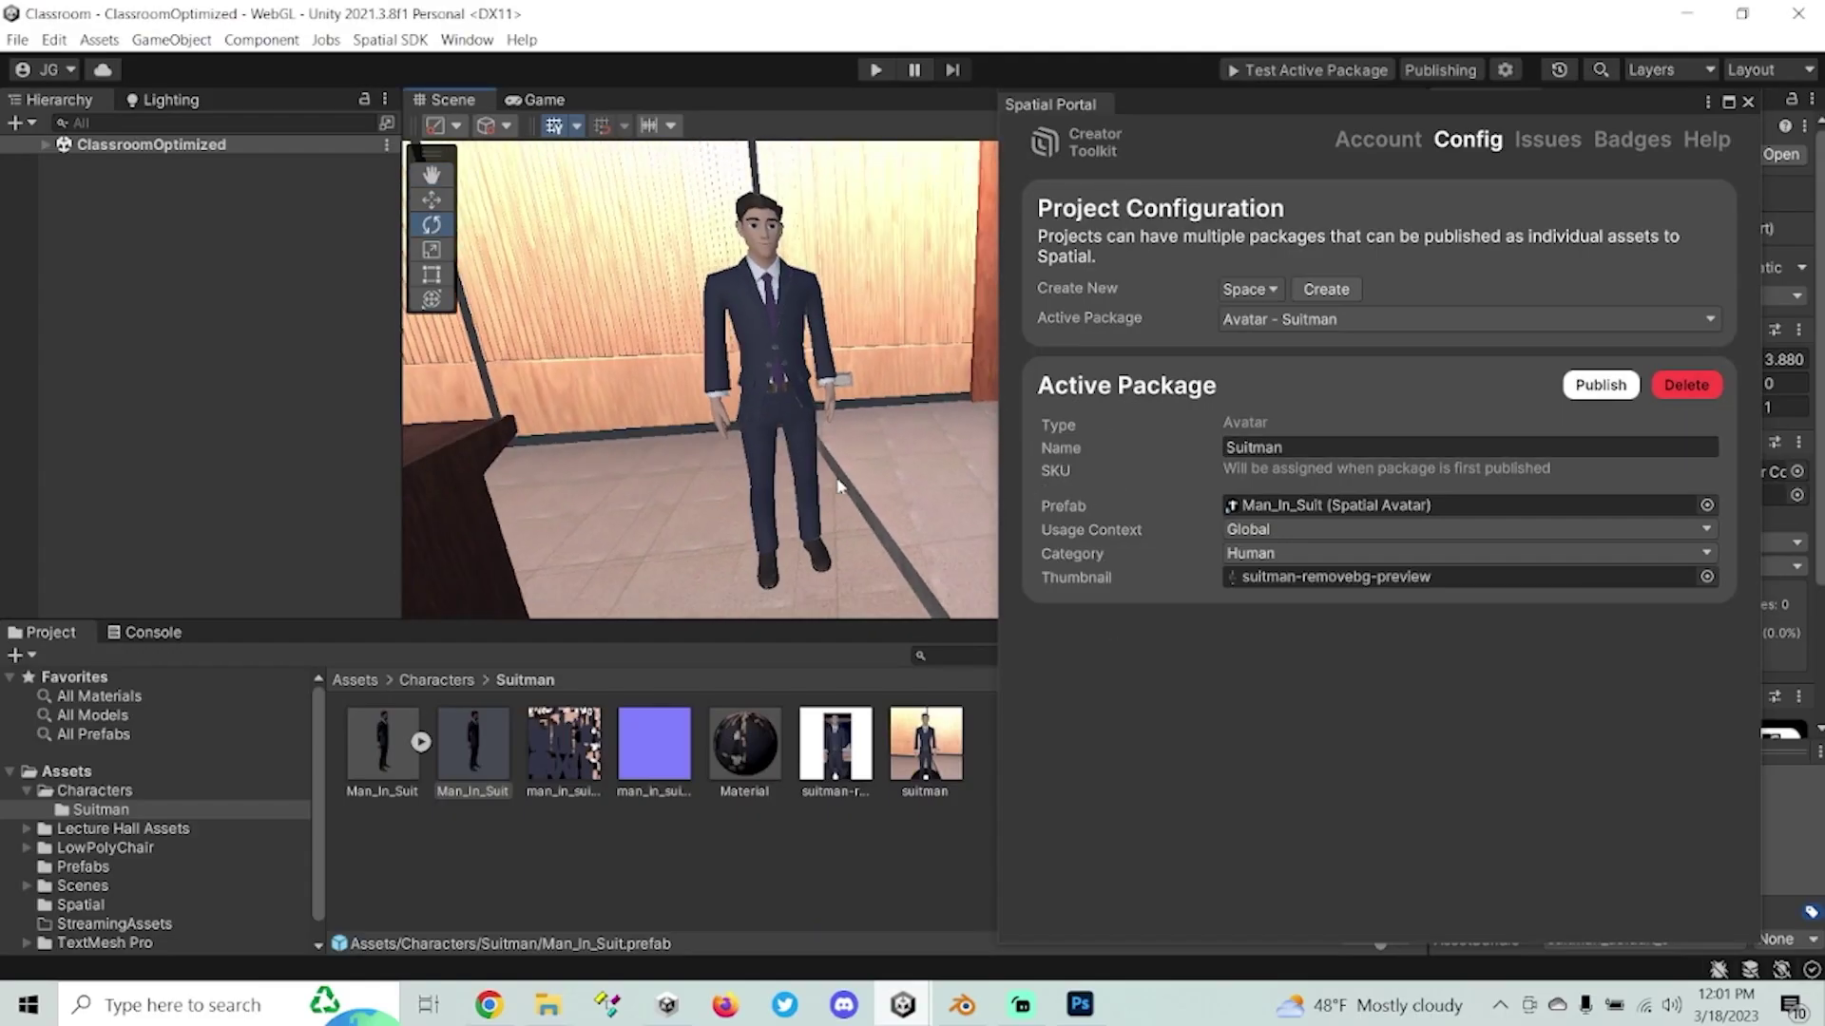
left_click(1583, 392)
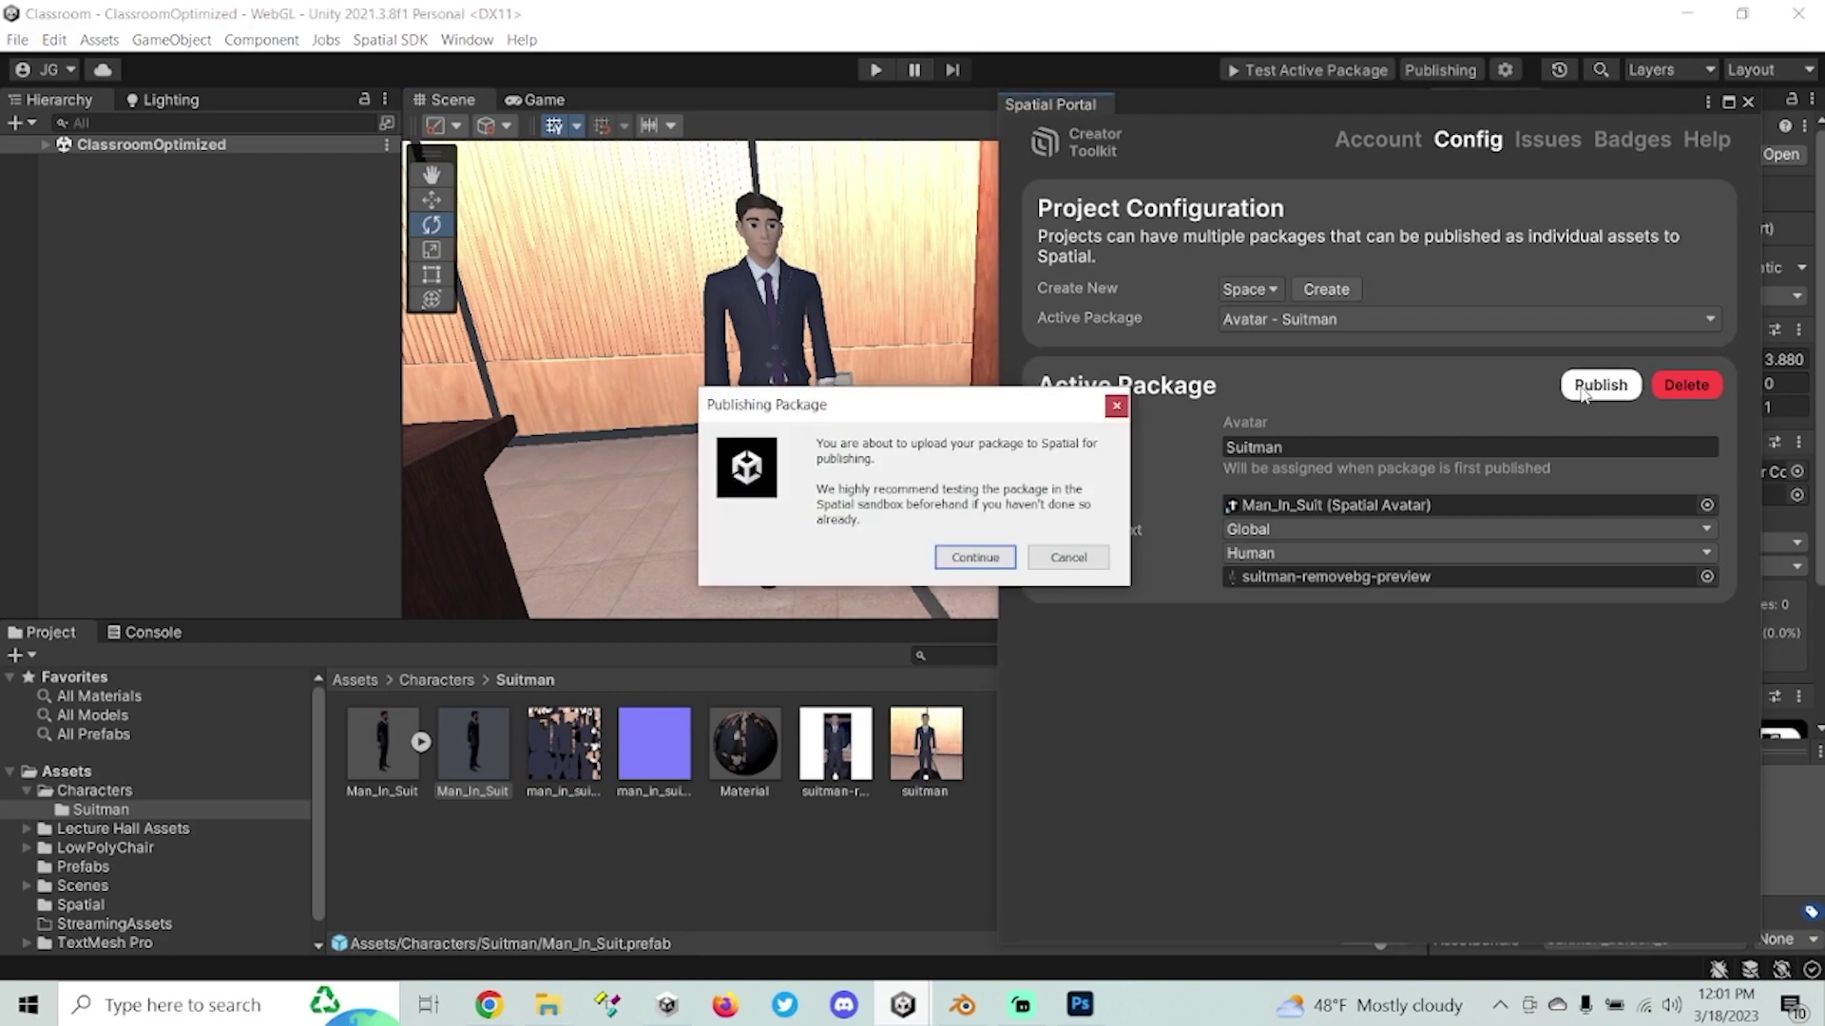
left_click(953, 561)
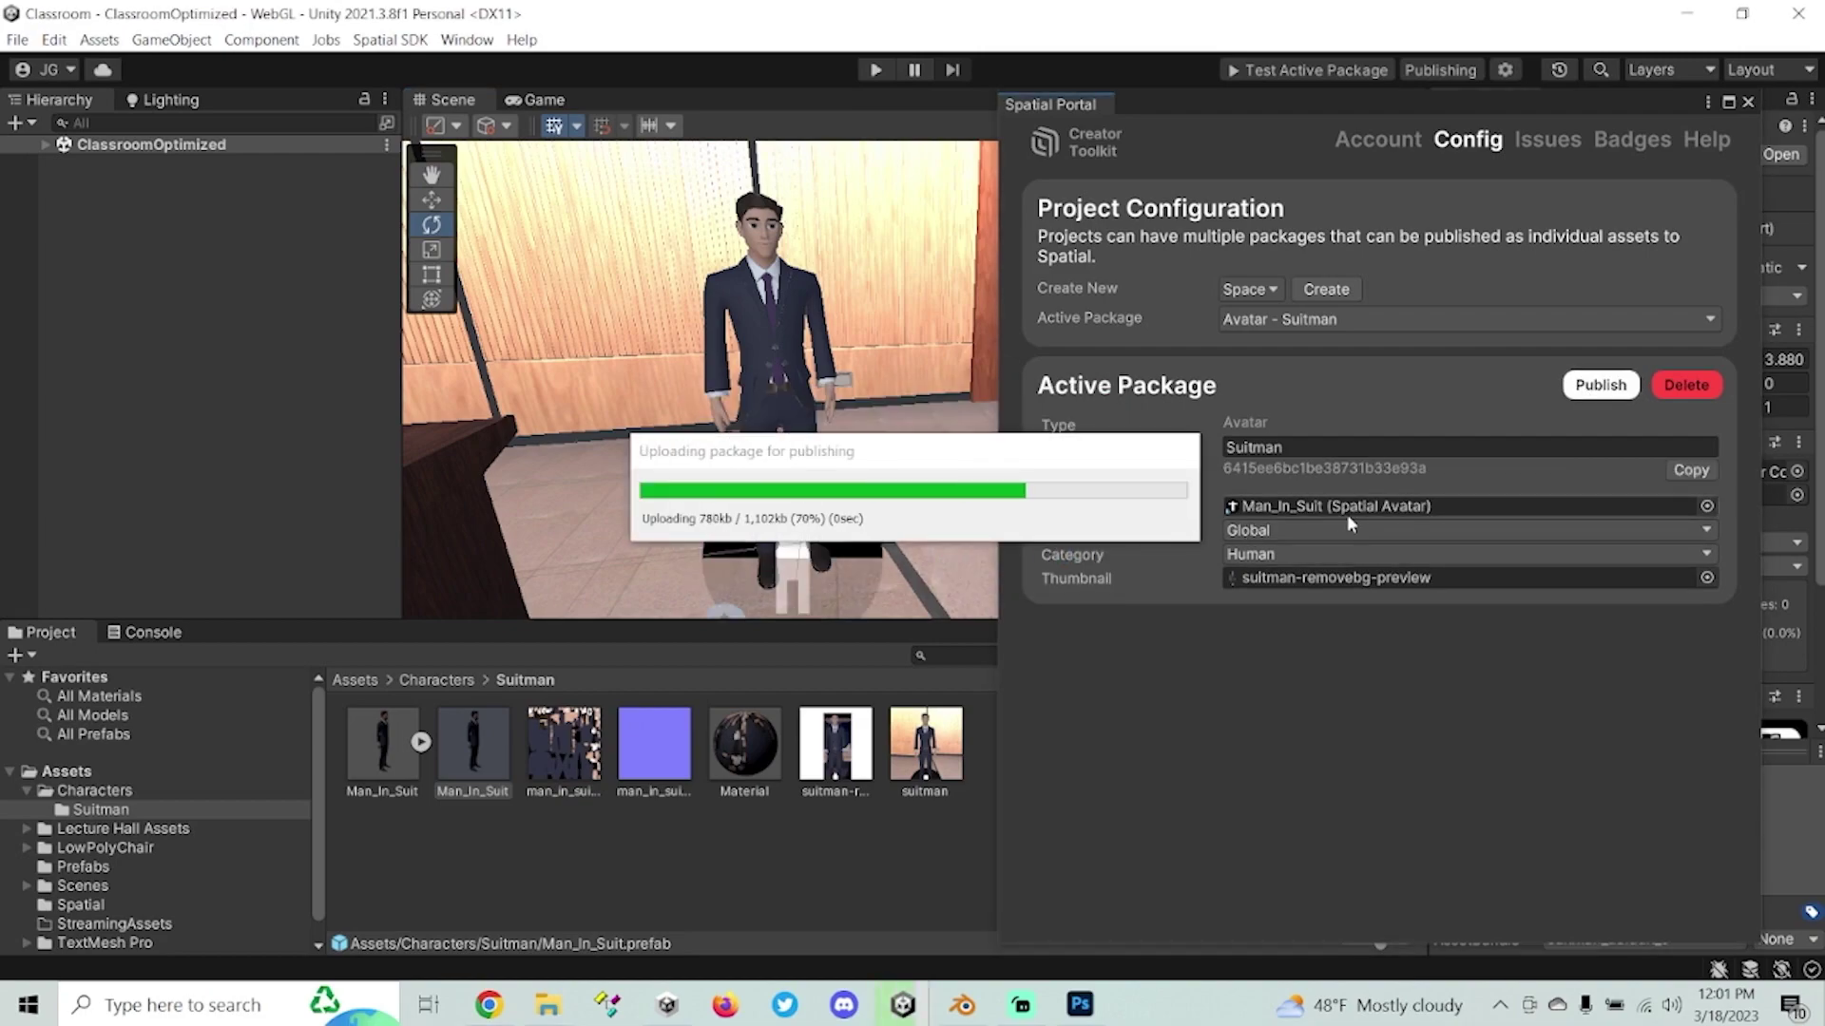
Dismiss the publishing message and add a Spatial Interactable to the ClassroomOptimized scene.
left_click(1083, 586)
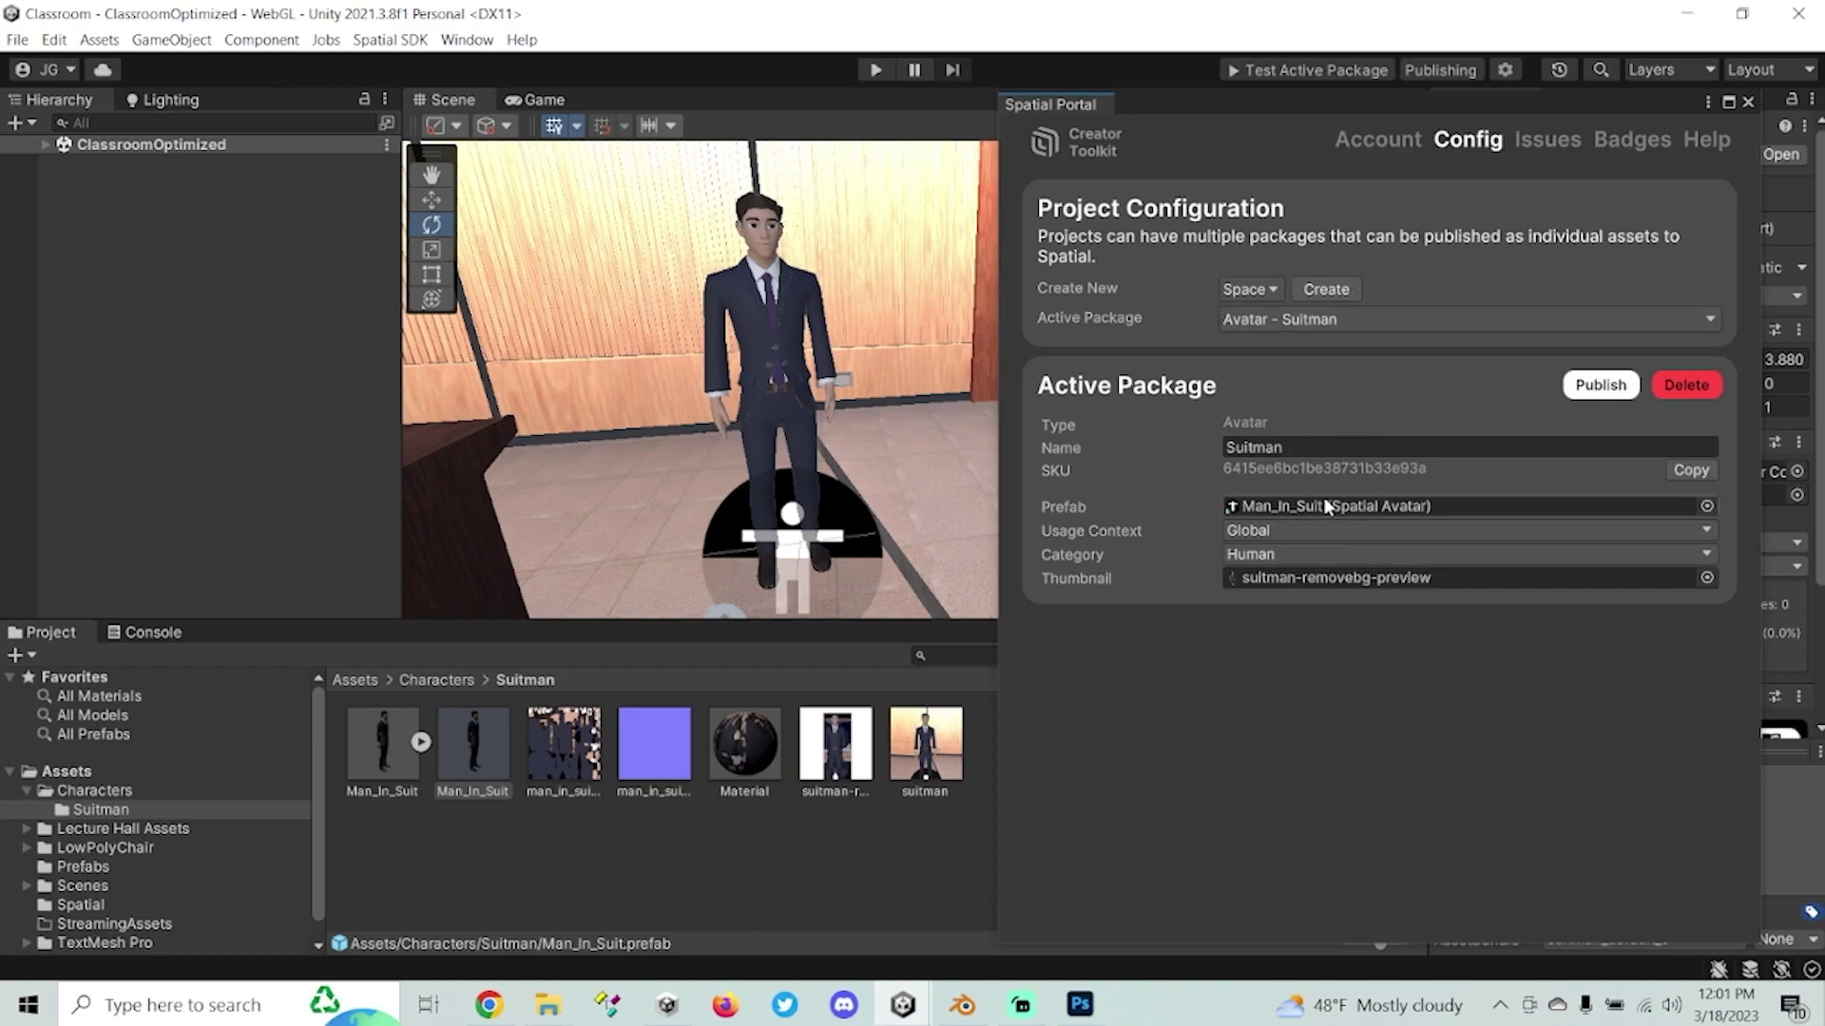
right_click_drag(692, 333, 990, 385)
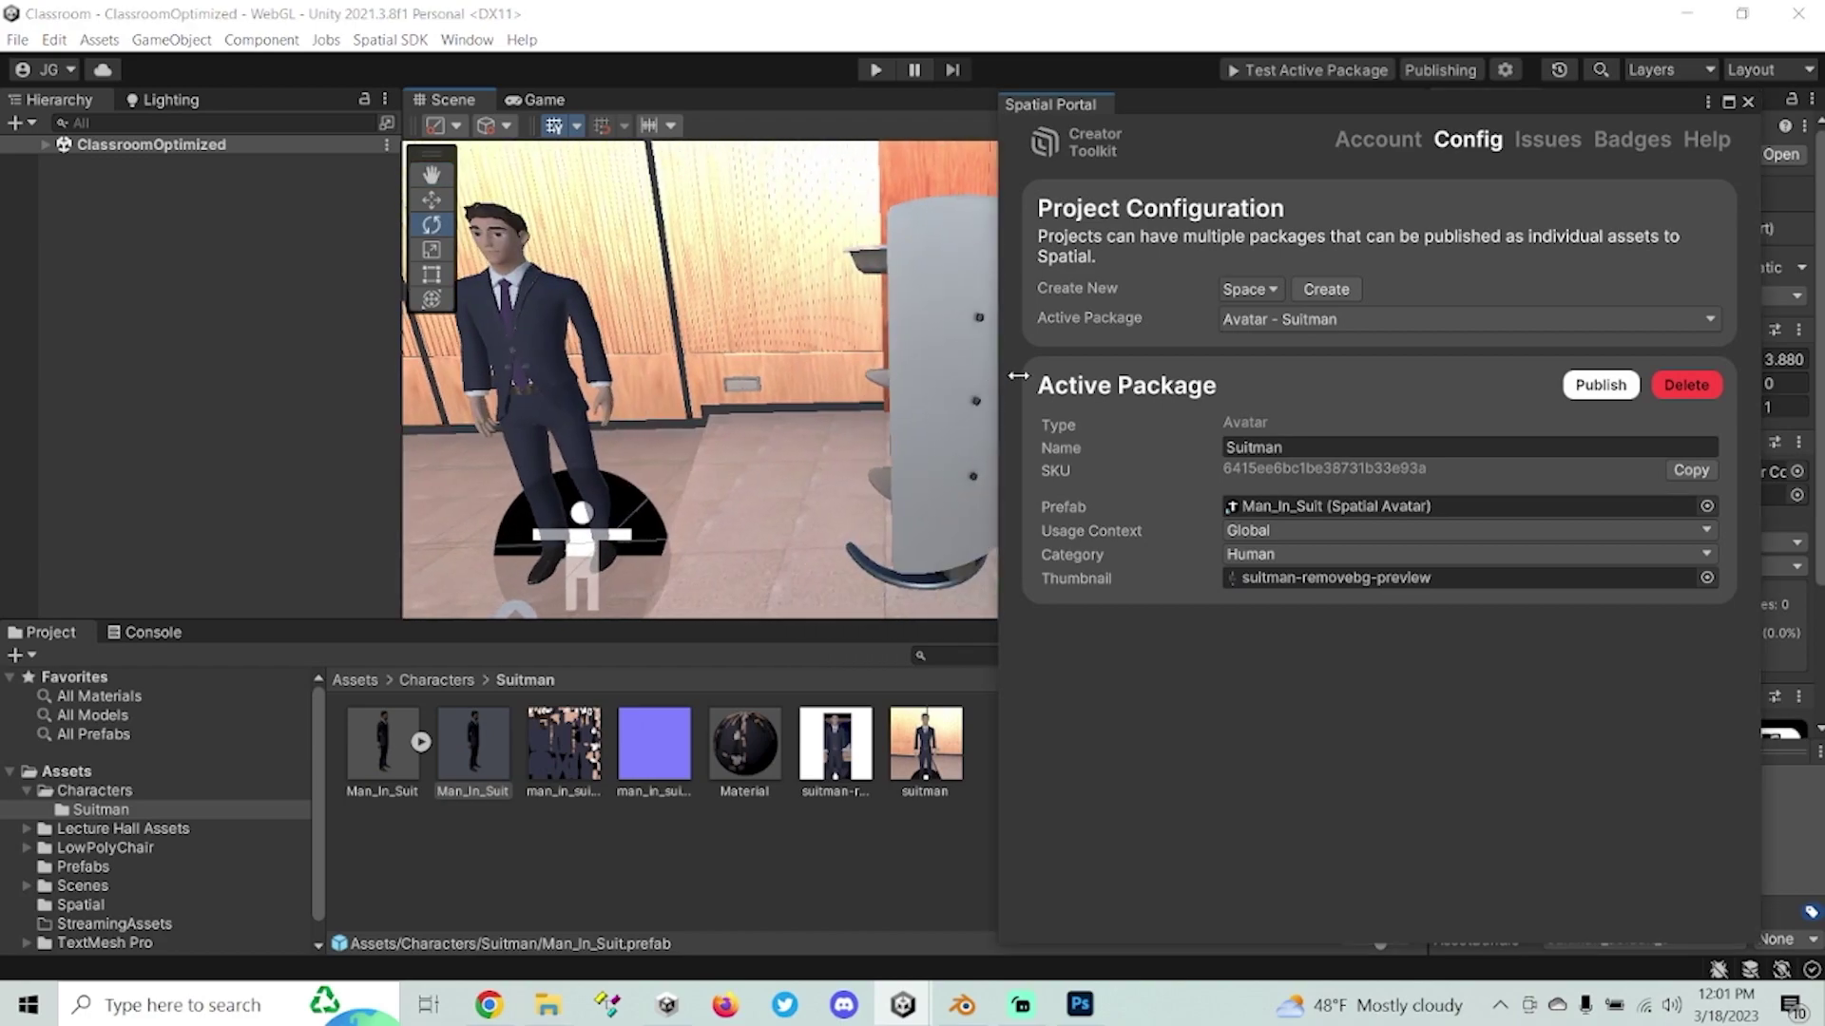
left_click(44, 144)
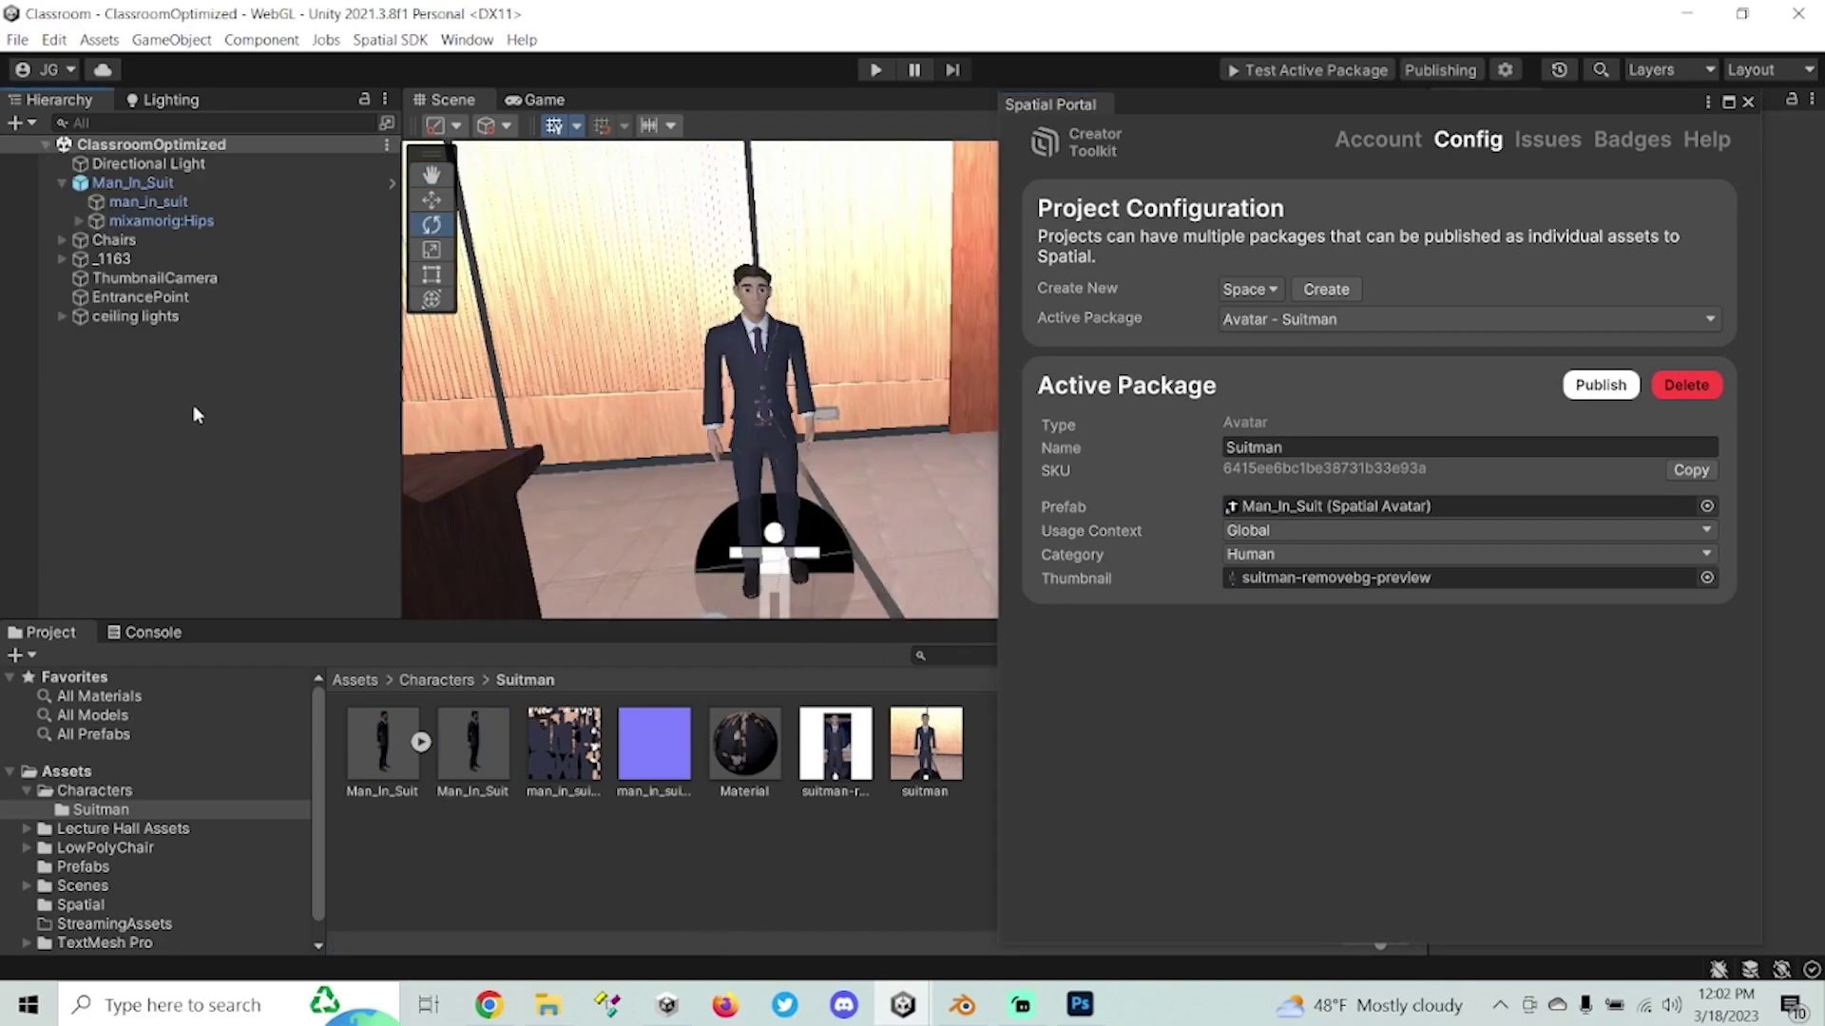
right_click(144, 411)
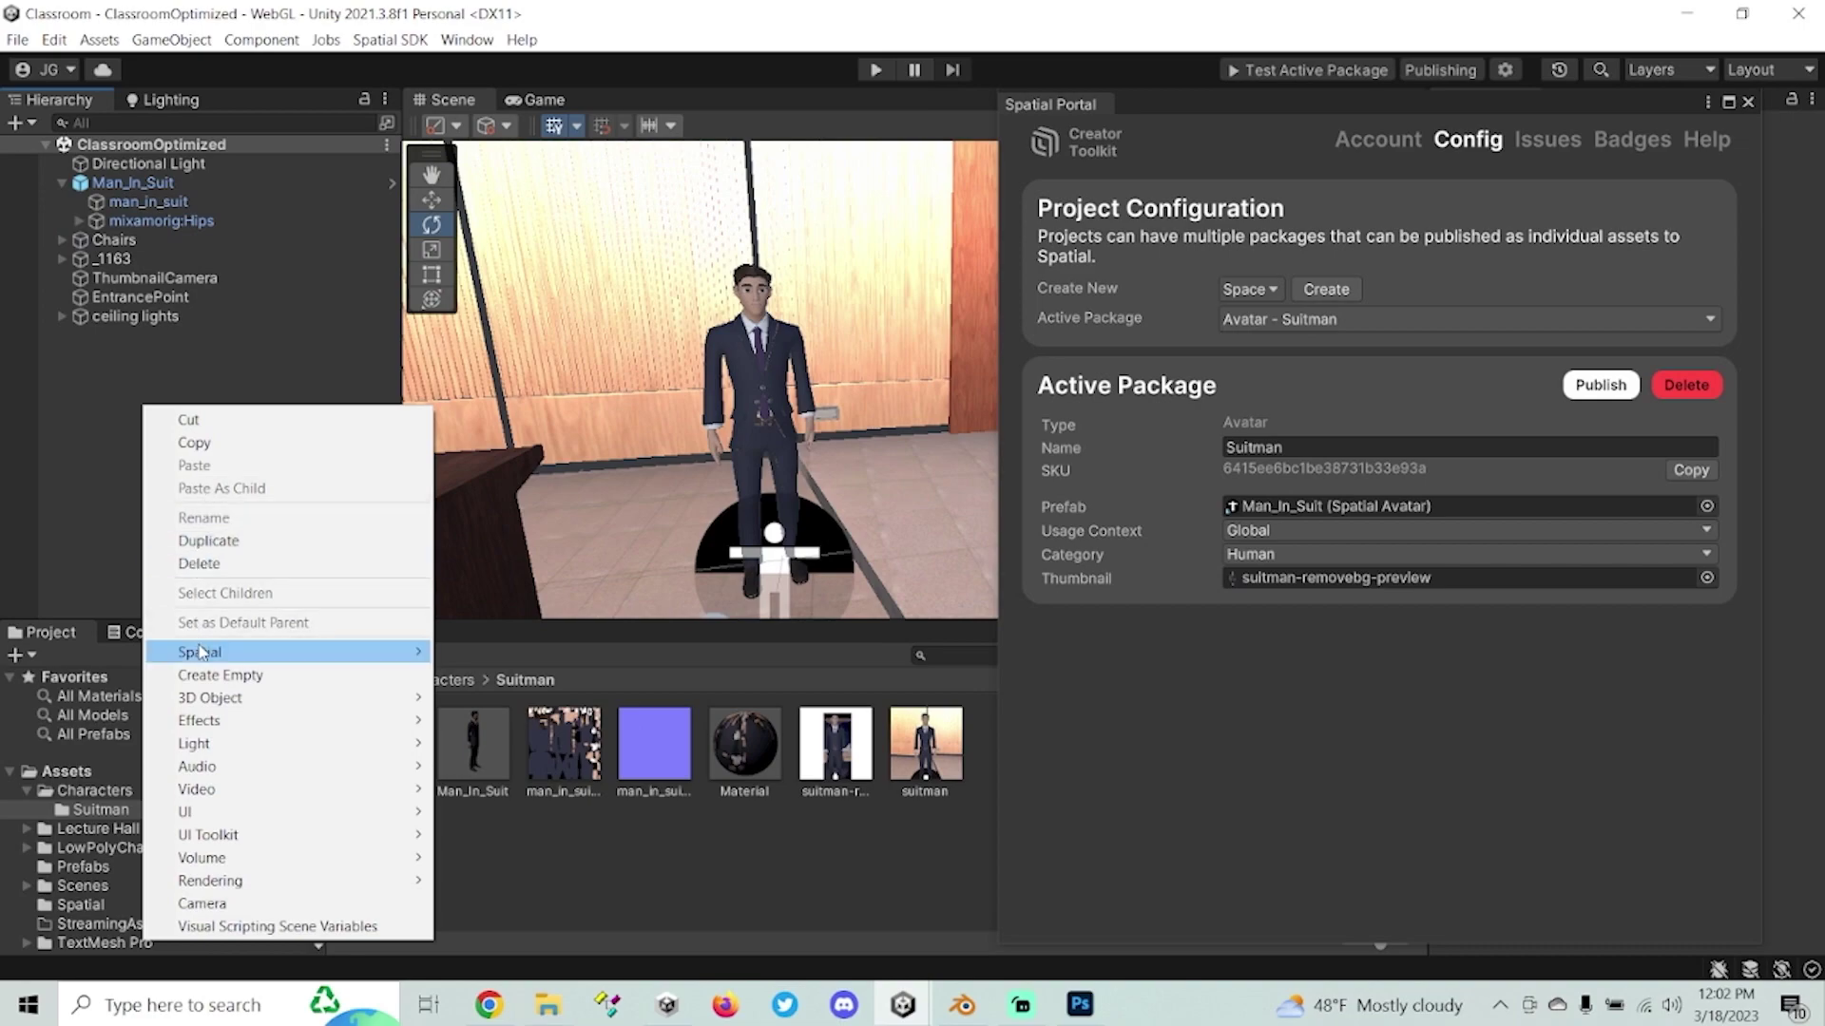
mouse_move(202, 654)
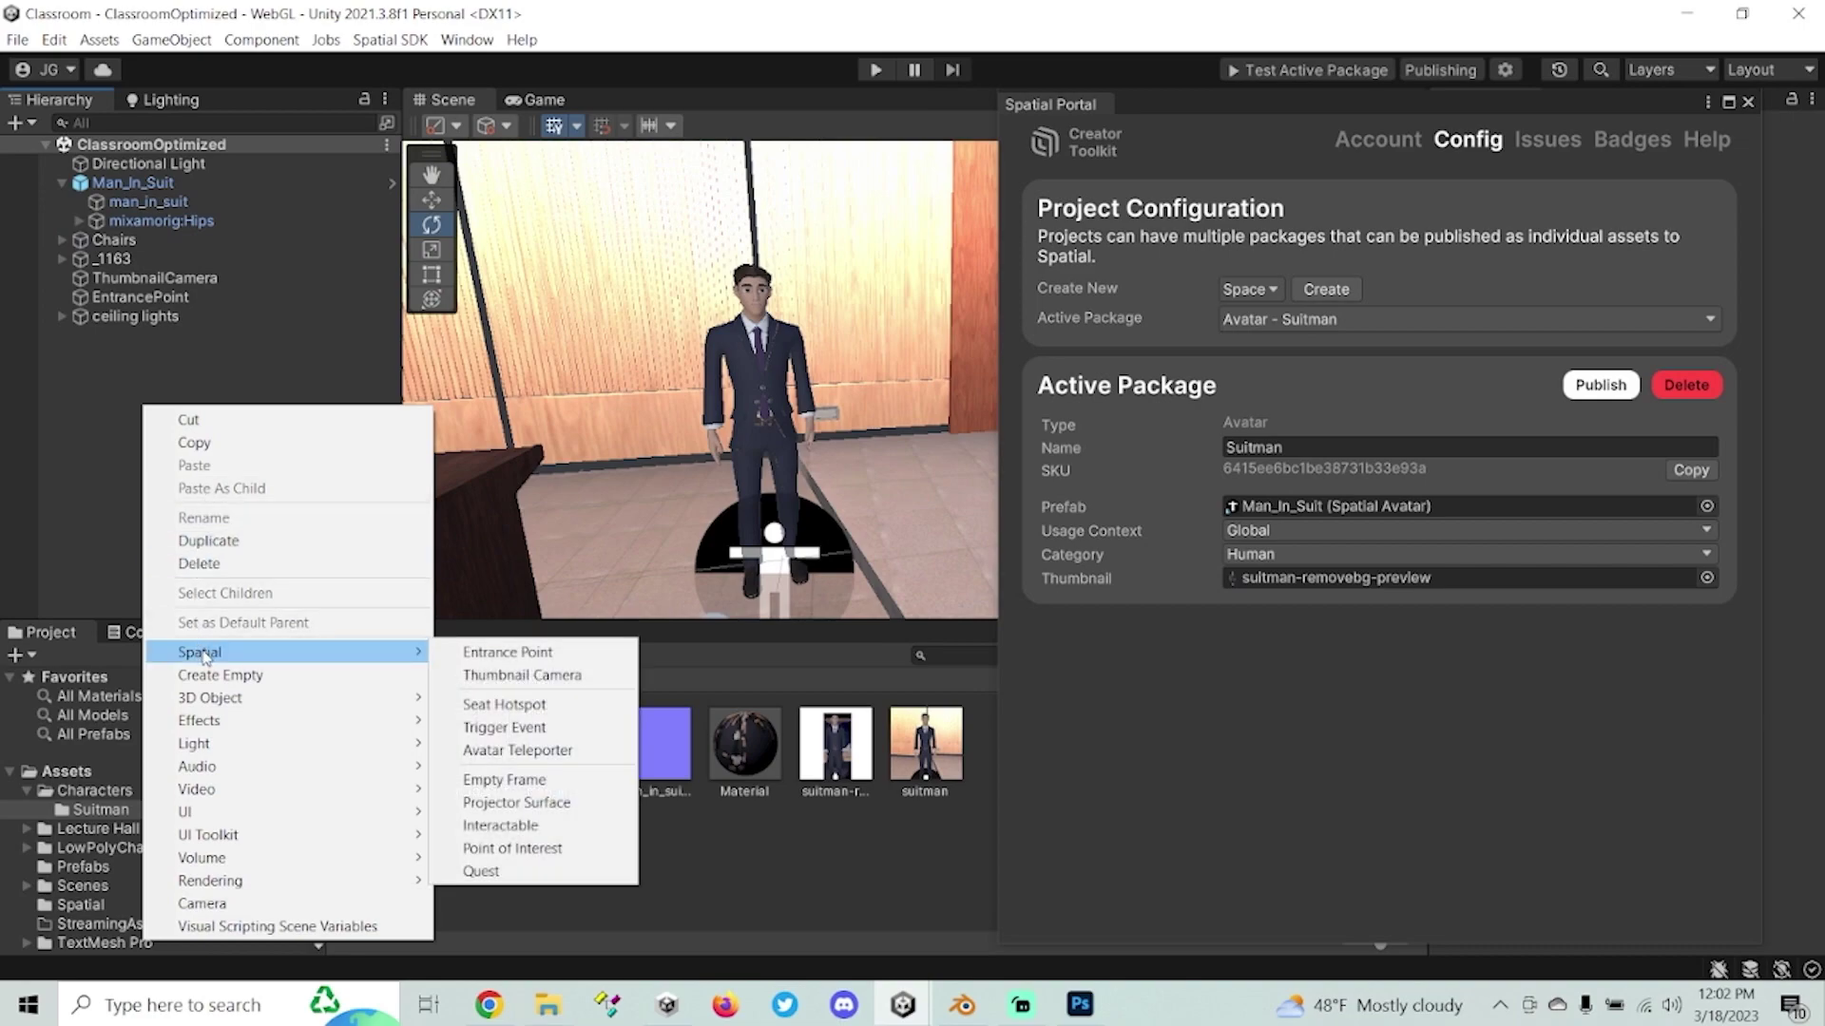
left_click(501, 826)
left_click(290, 522)
left_click(164, 338)
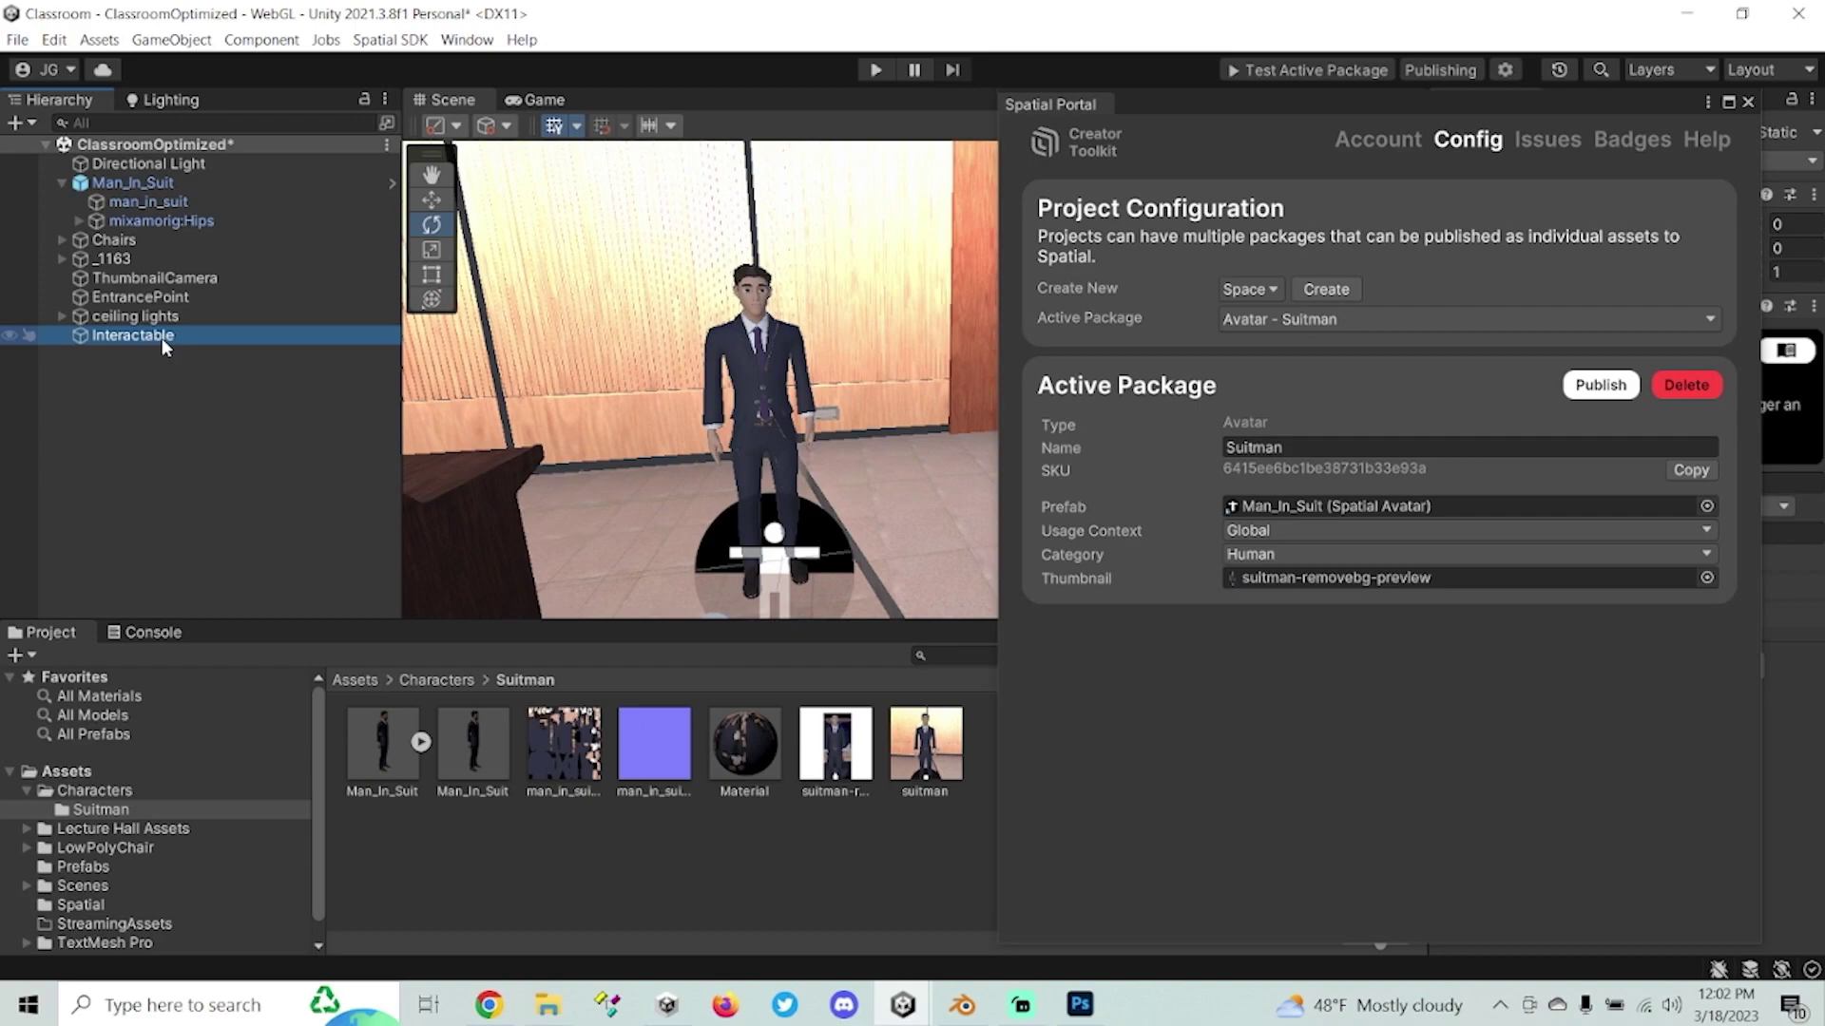
Move the Interactable across the classroom to the floor beside the suited character, at about X -7.23, Z 3.98.
double_click(164, 339)
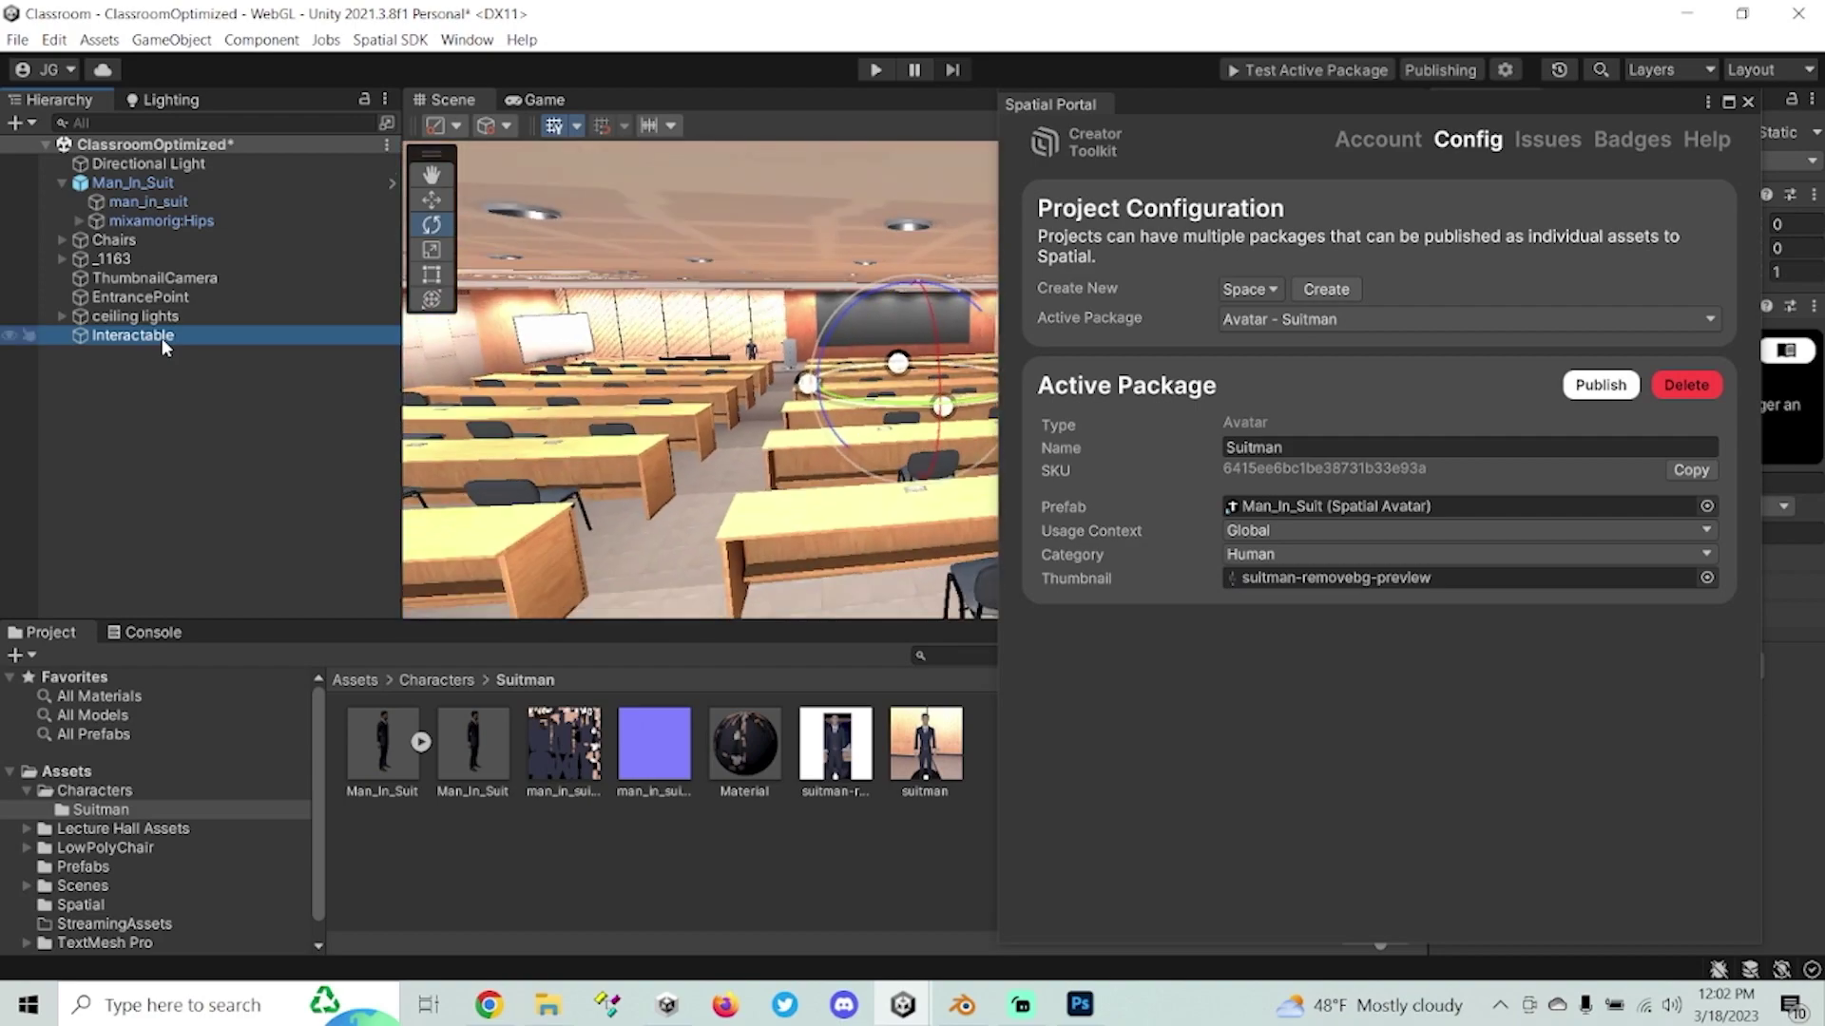
left_click_drag(722, 447, 684, 427, "alt")
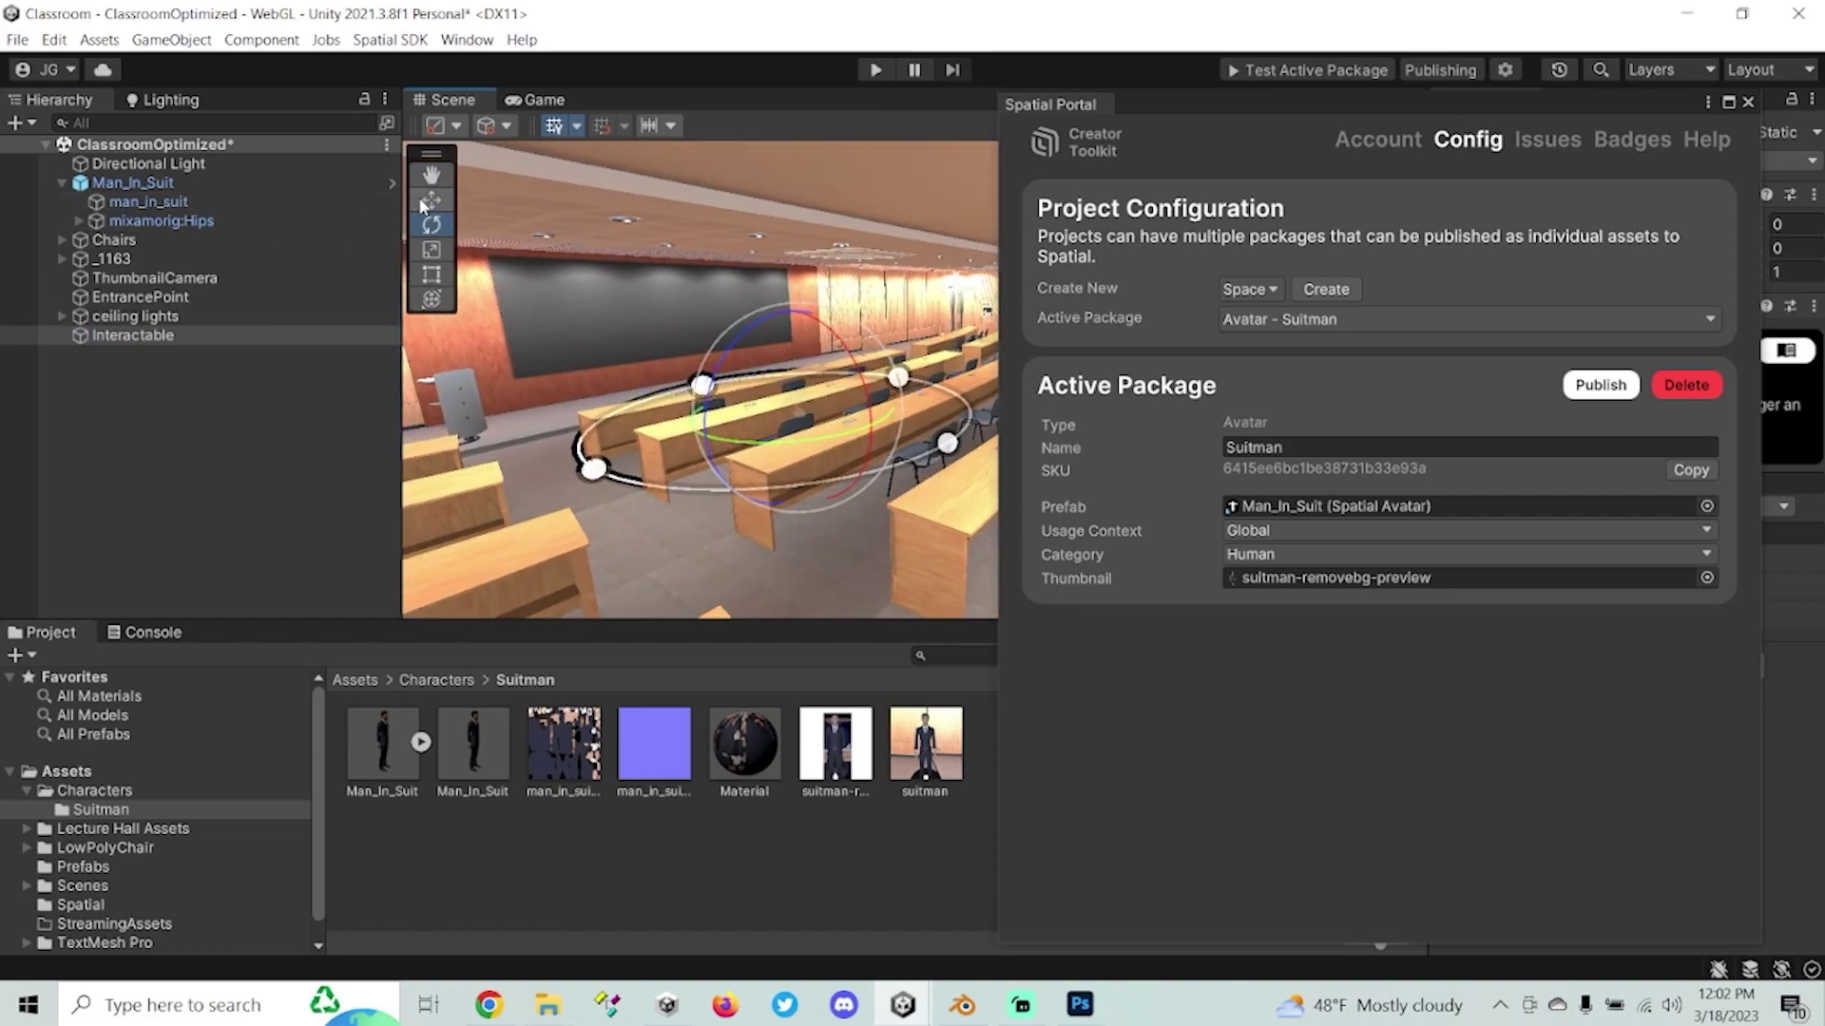
key("w")
scroll(934, 432, "up", 5)
scroll(934, 433, "down", 3)
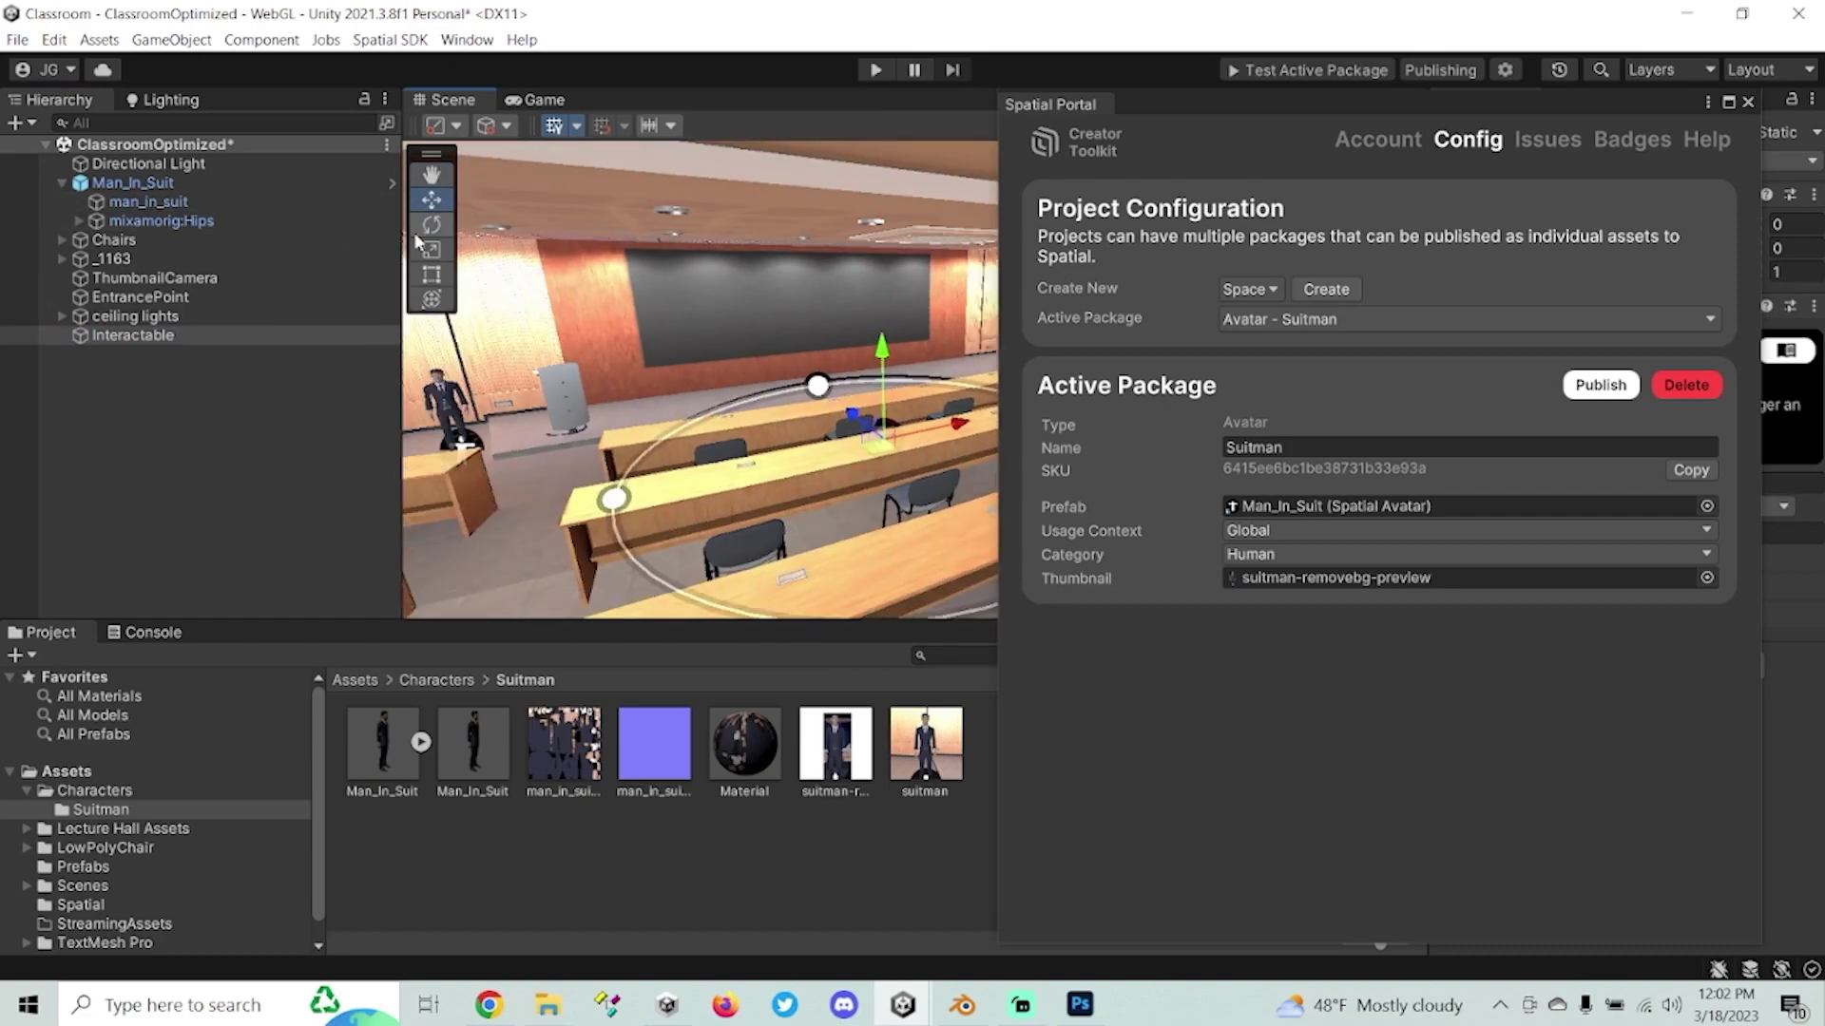
left_click_drag(935, 432, 989, 434, "alt")
scroll(838, 415, "down", 6)
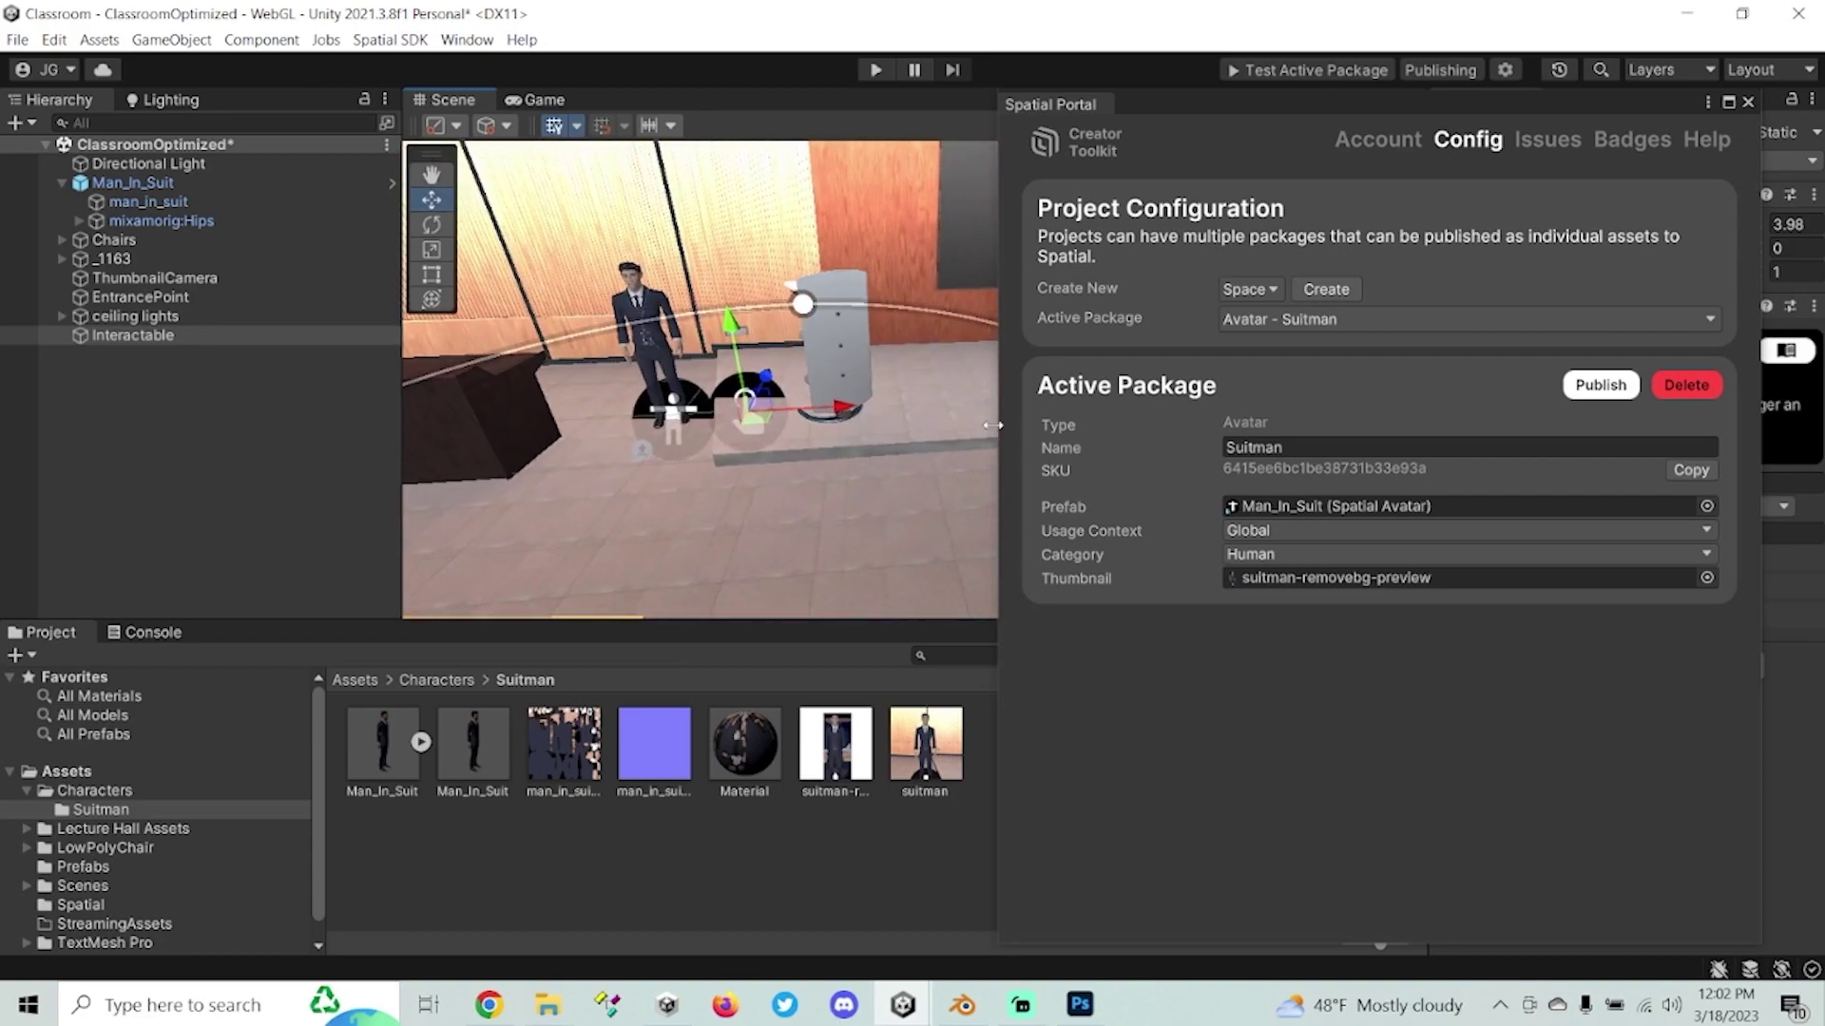
Close the Spatial Portal window and move the Interactable up to the character's head, at about X -8.08, Y 1.64.
left_click_drag(1122, 111, 1673, 124)
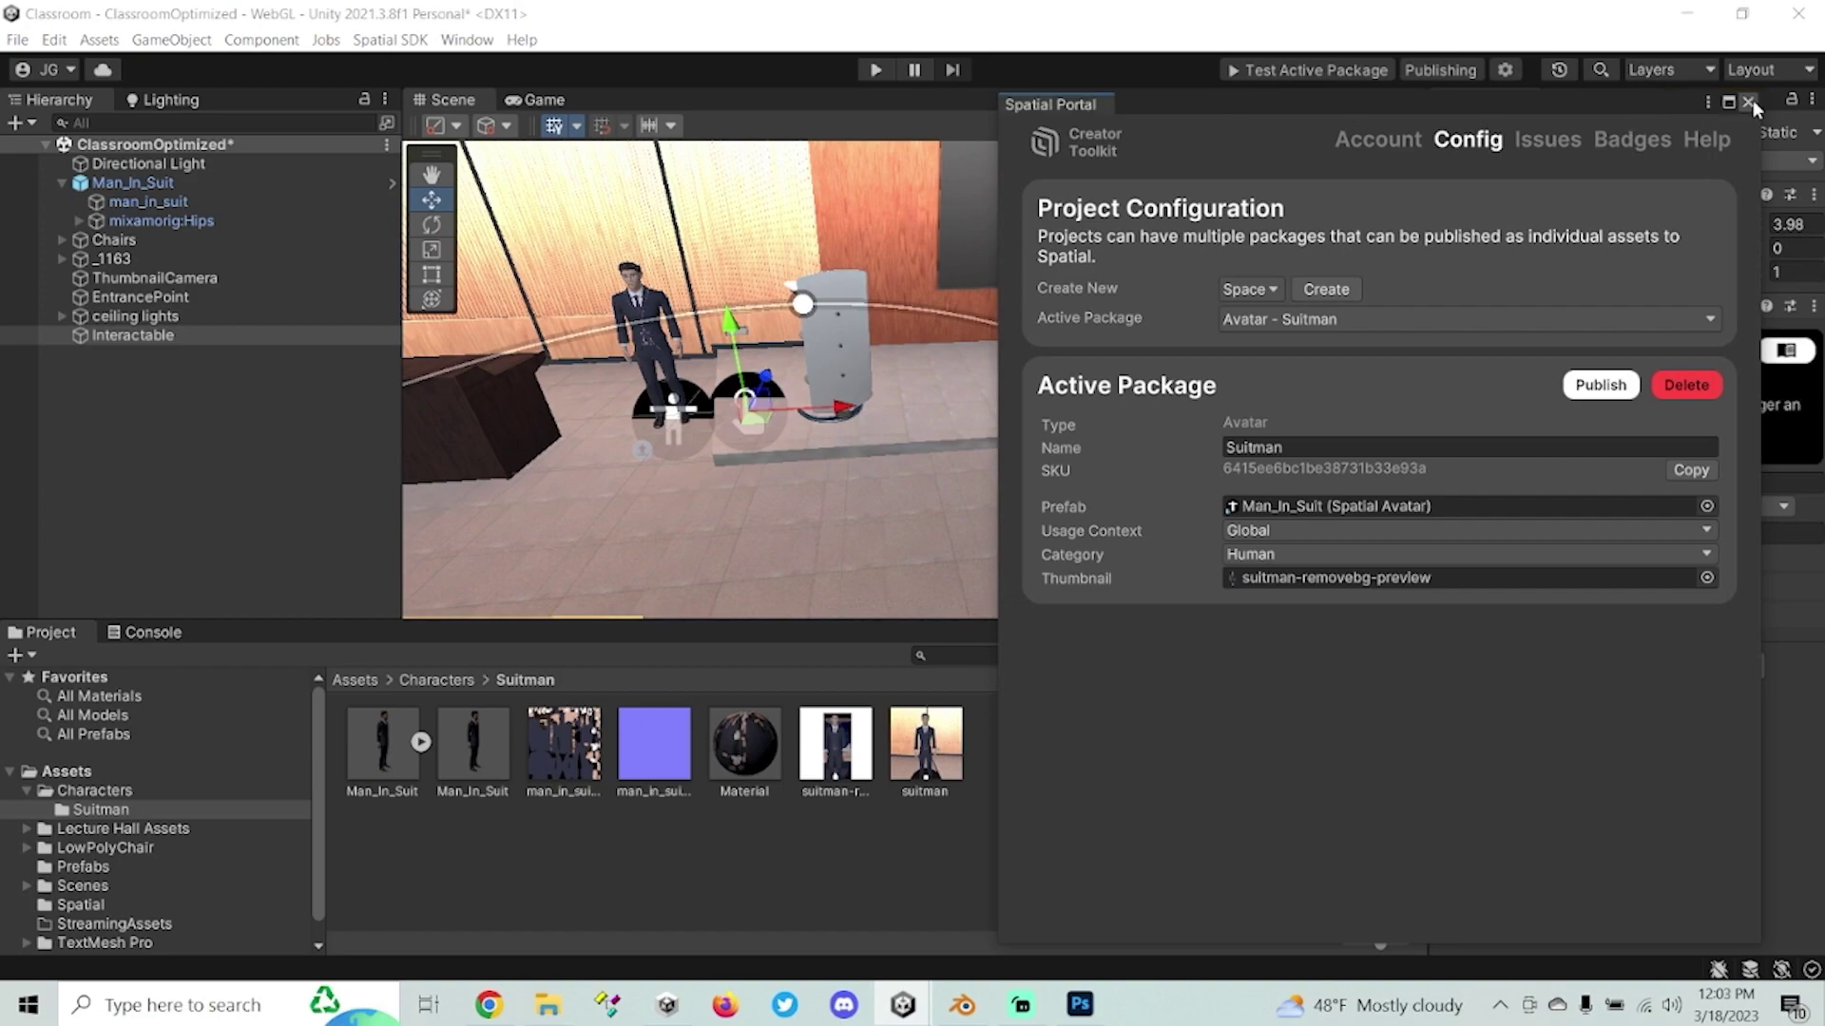
left_click(1753, 100)
scroll(872, 287, "up", 5)
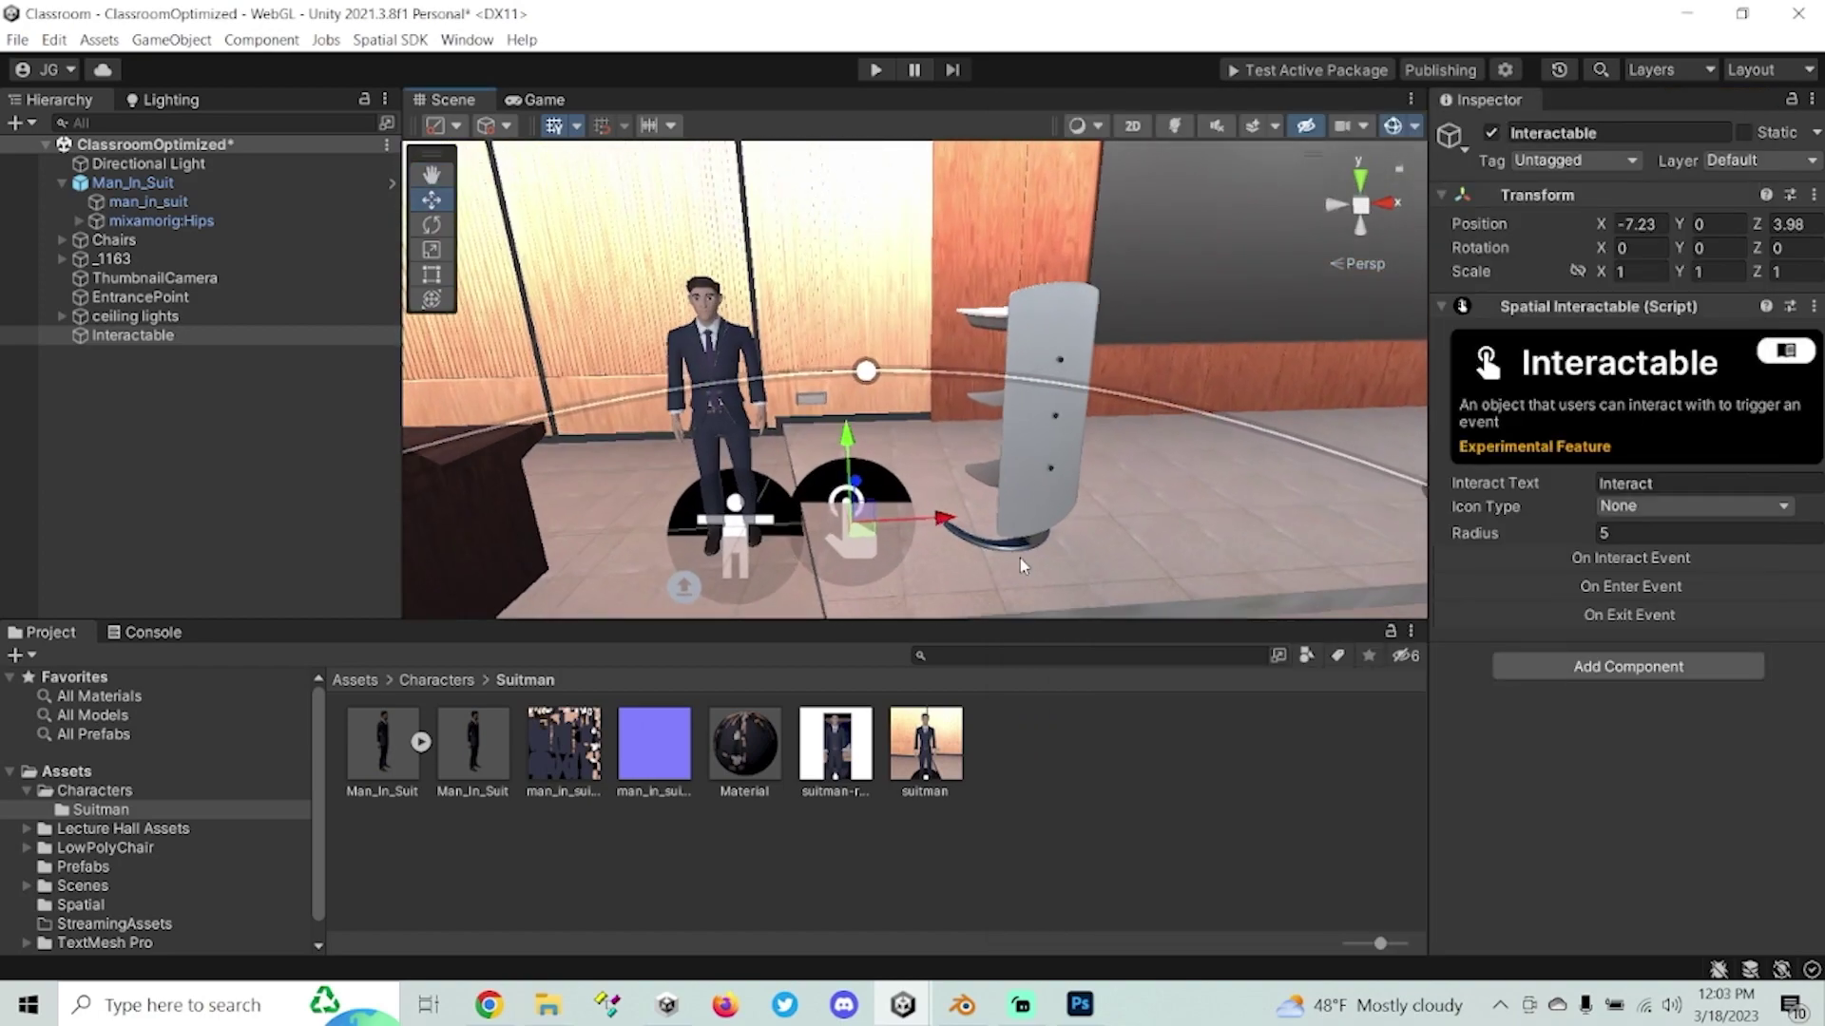
left_click_drag(843, 489, 903, 390, "alt")
scroll(910, 385, "down", 3)
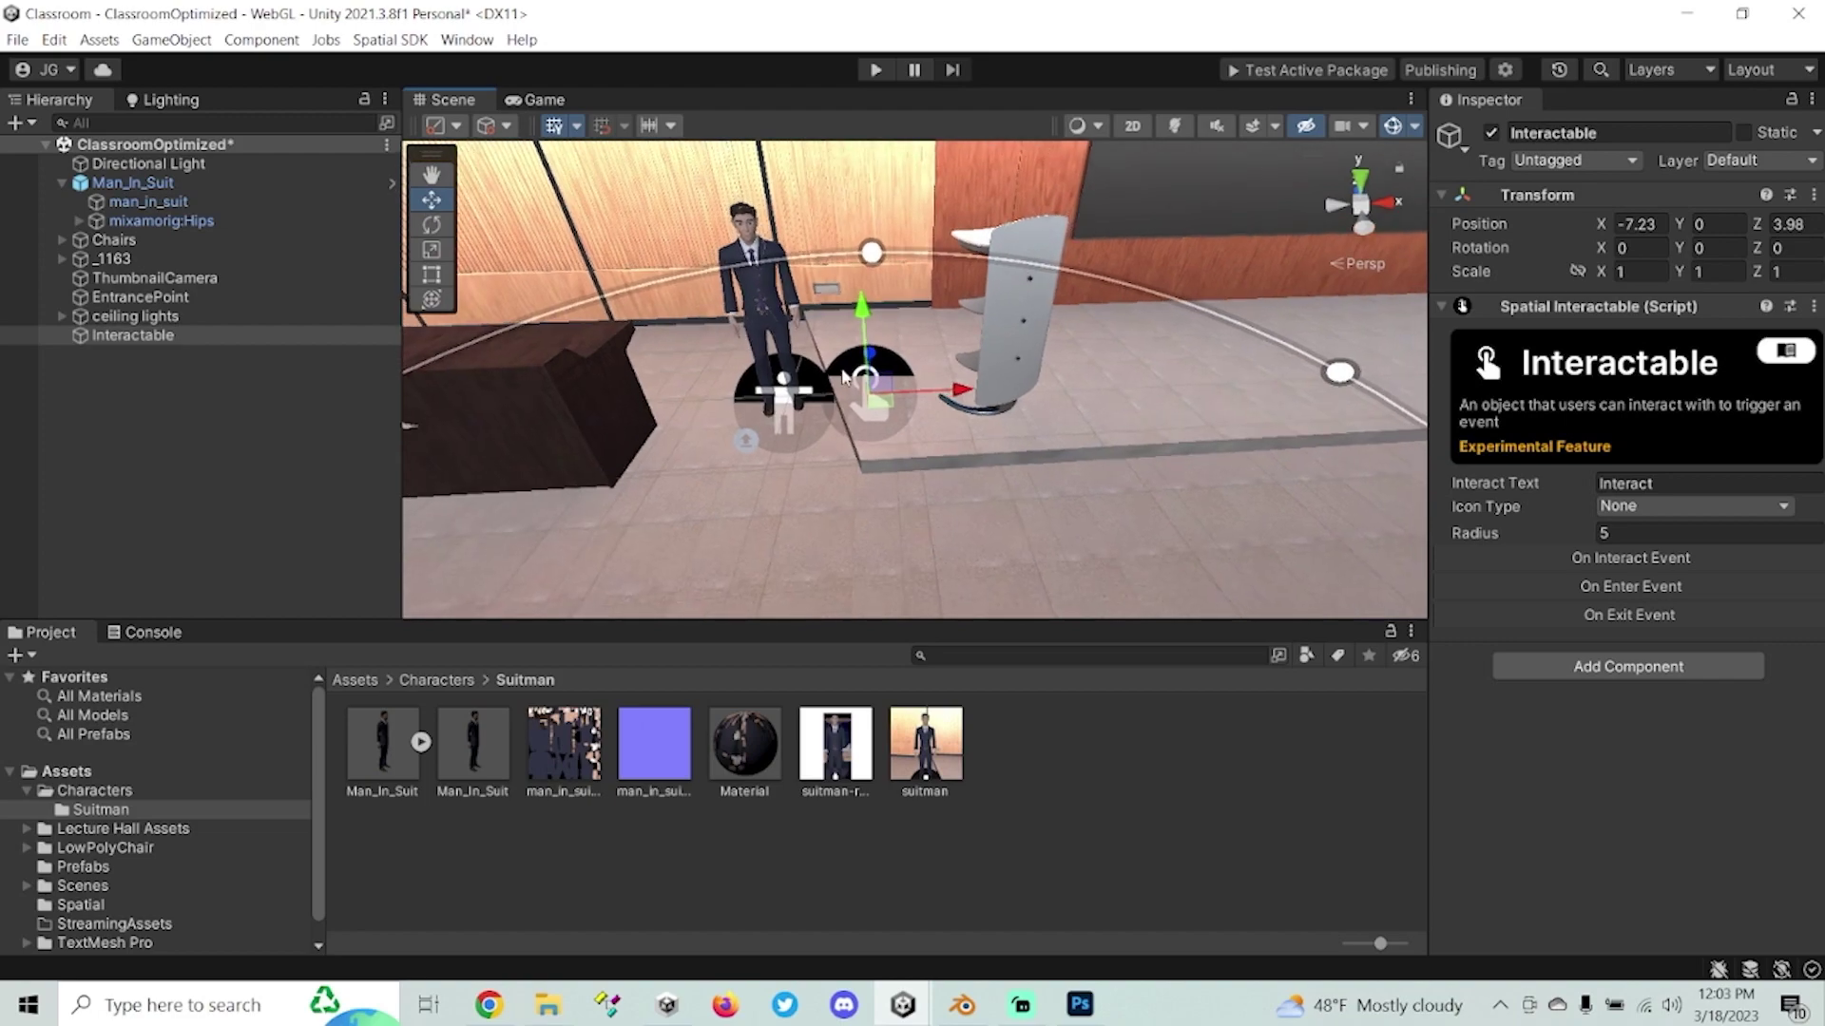
left_click_drag(907, 389, 879, 395)
scroll(772, 254, "up", 5)
left_click_drag(855, 304, 927, 181, "alt")
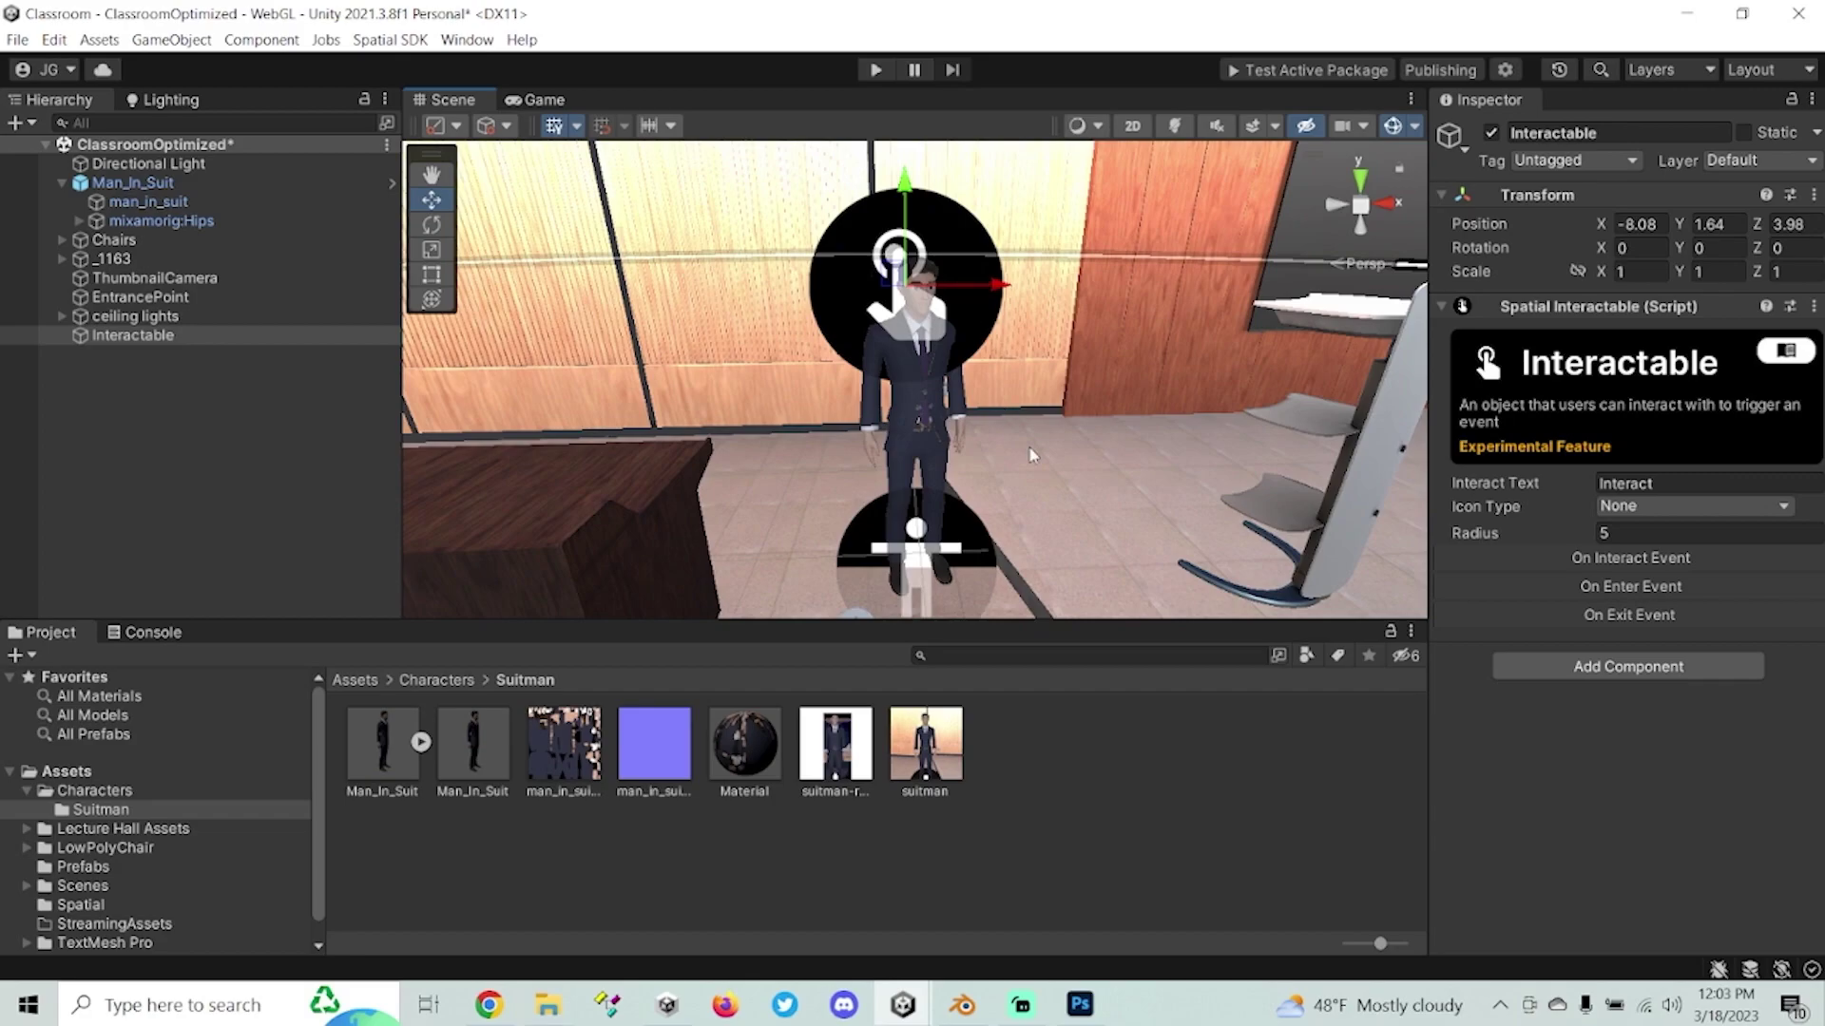
Raise the Interactable above the character's head to about X -8.005, Y 2.255, and enlarge its radius to about 5.79.
key("f")
left_click_drag(904, 314, 912, 226)
scroll(992, 409, "down", 6)
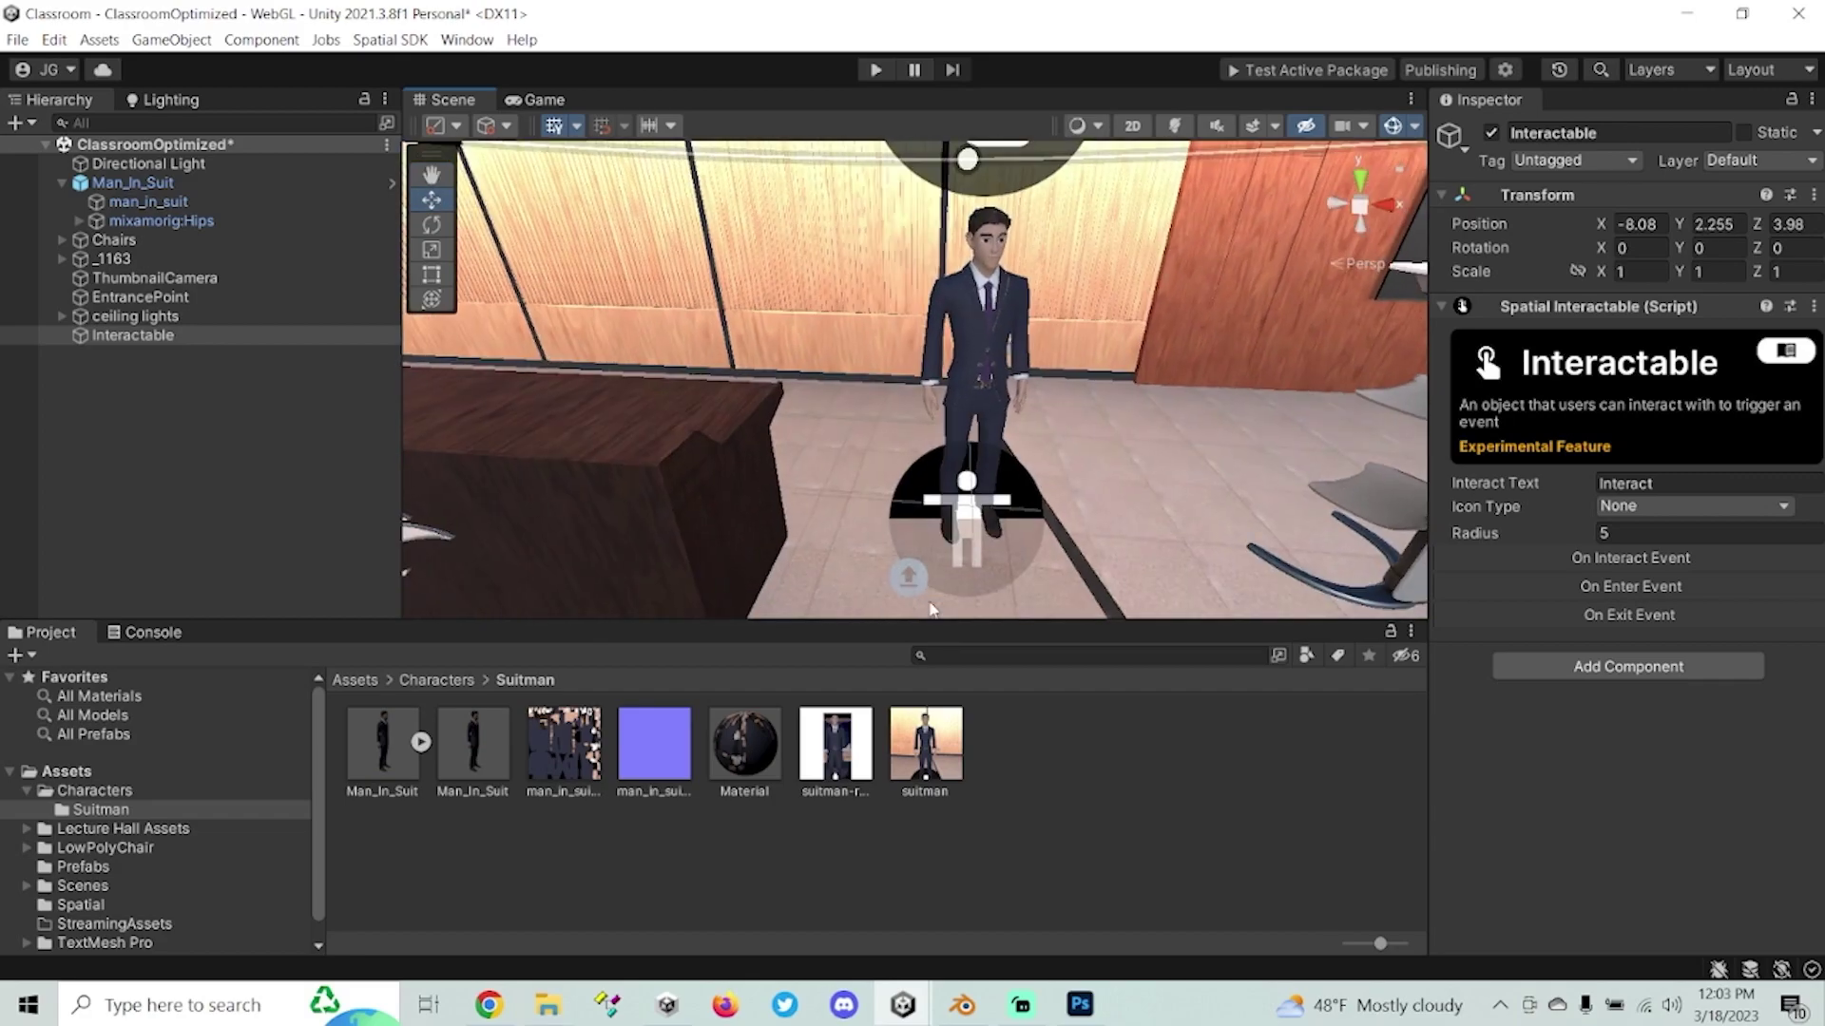
scroll(974, 340, "up", 3)
mouse_move(890, 285)
left_mouse_down()
mouse_move(903, 270)
mouse_move(905, 295)
left_mouse_up()
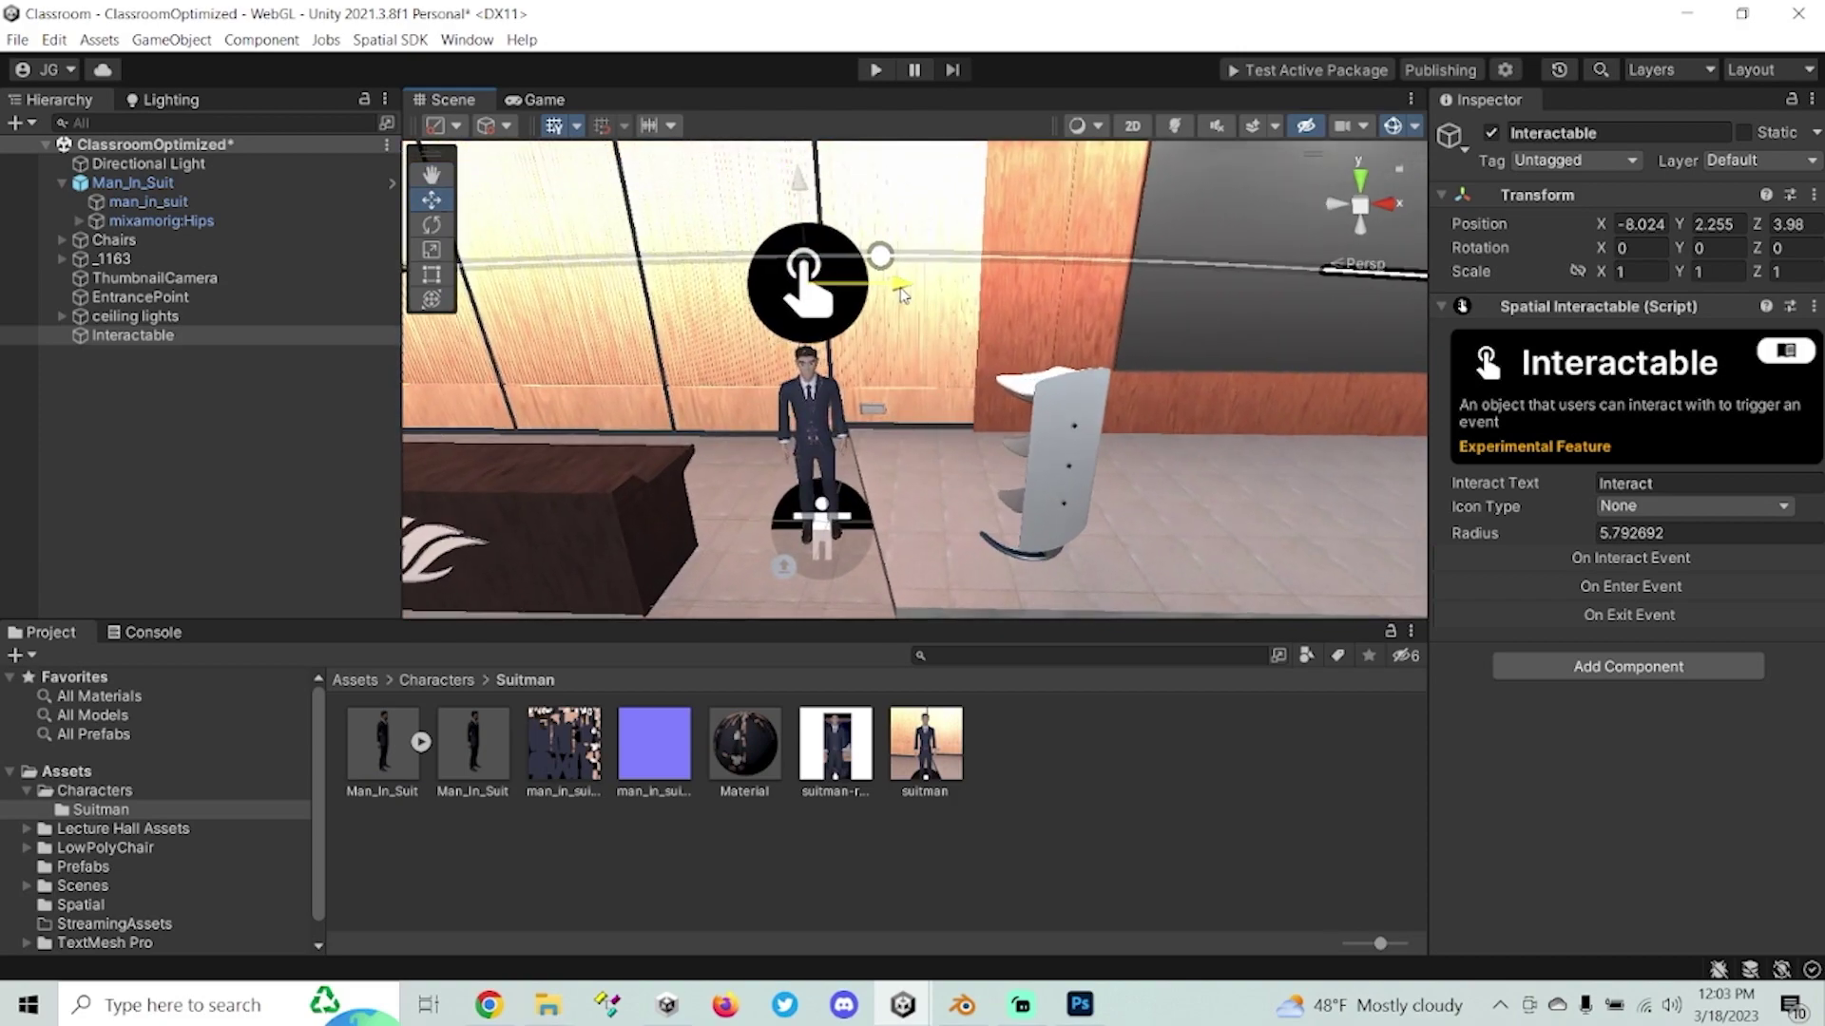
key("f")
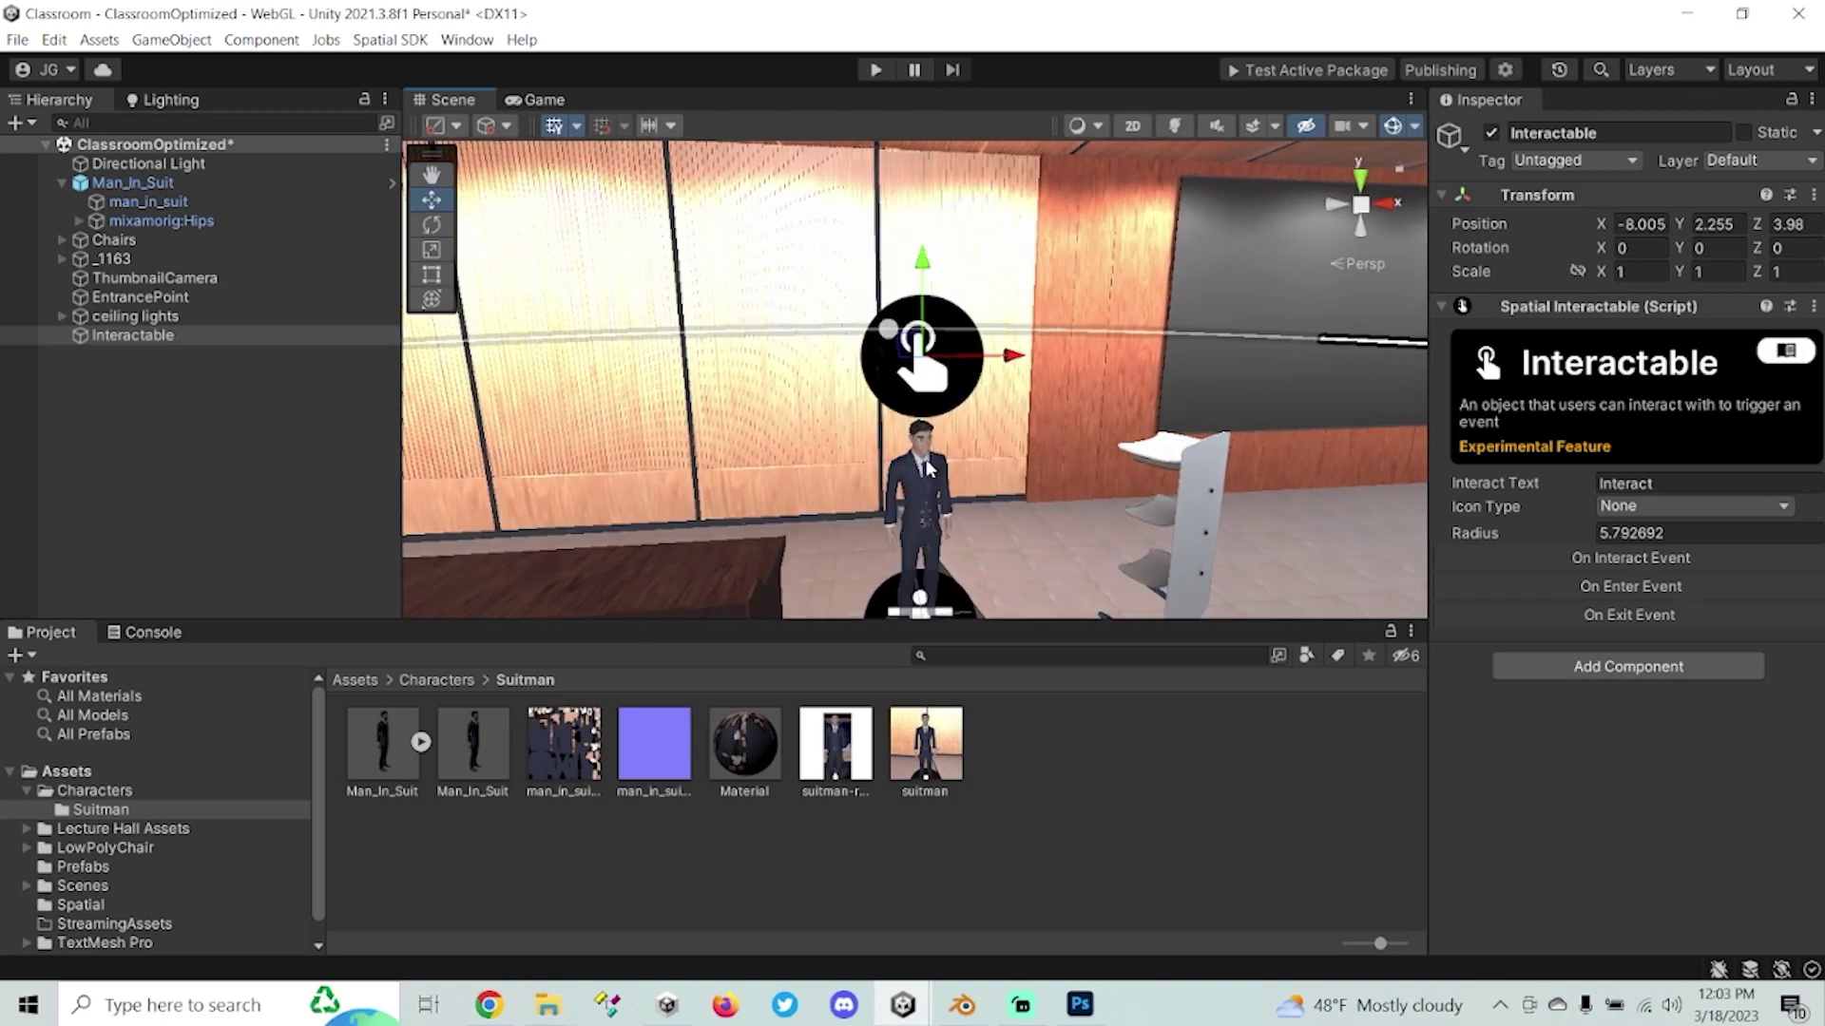
left_click_drag(928, 468, 957, 440, "alt")
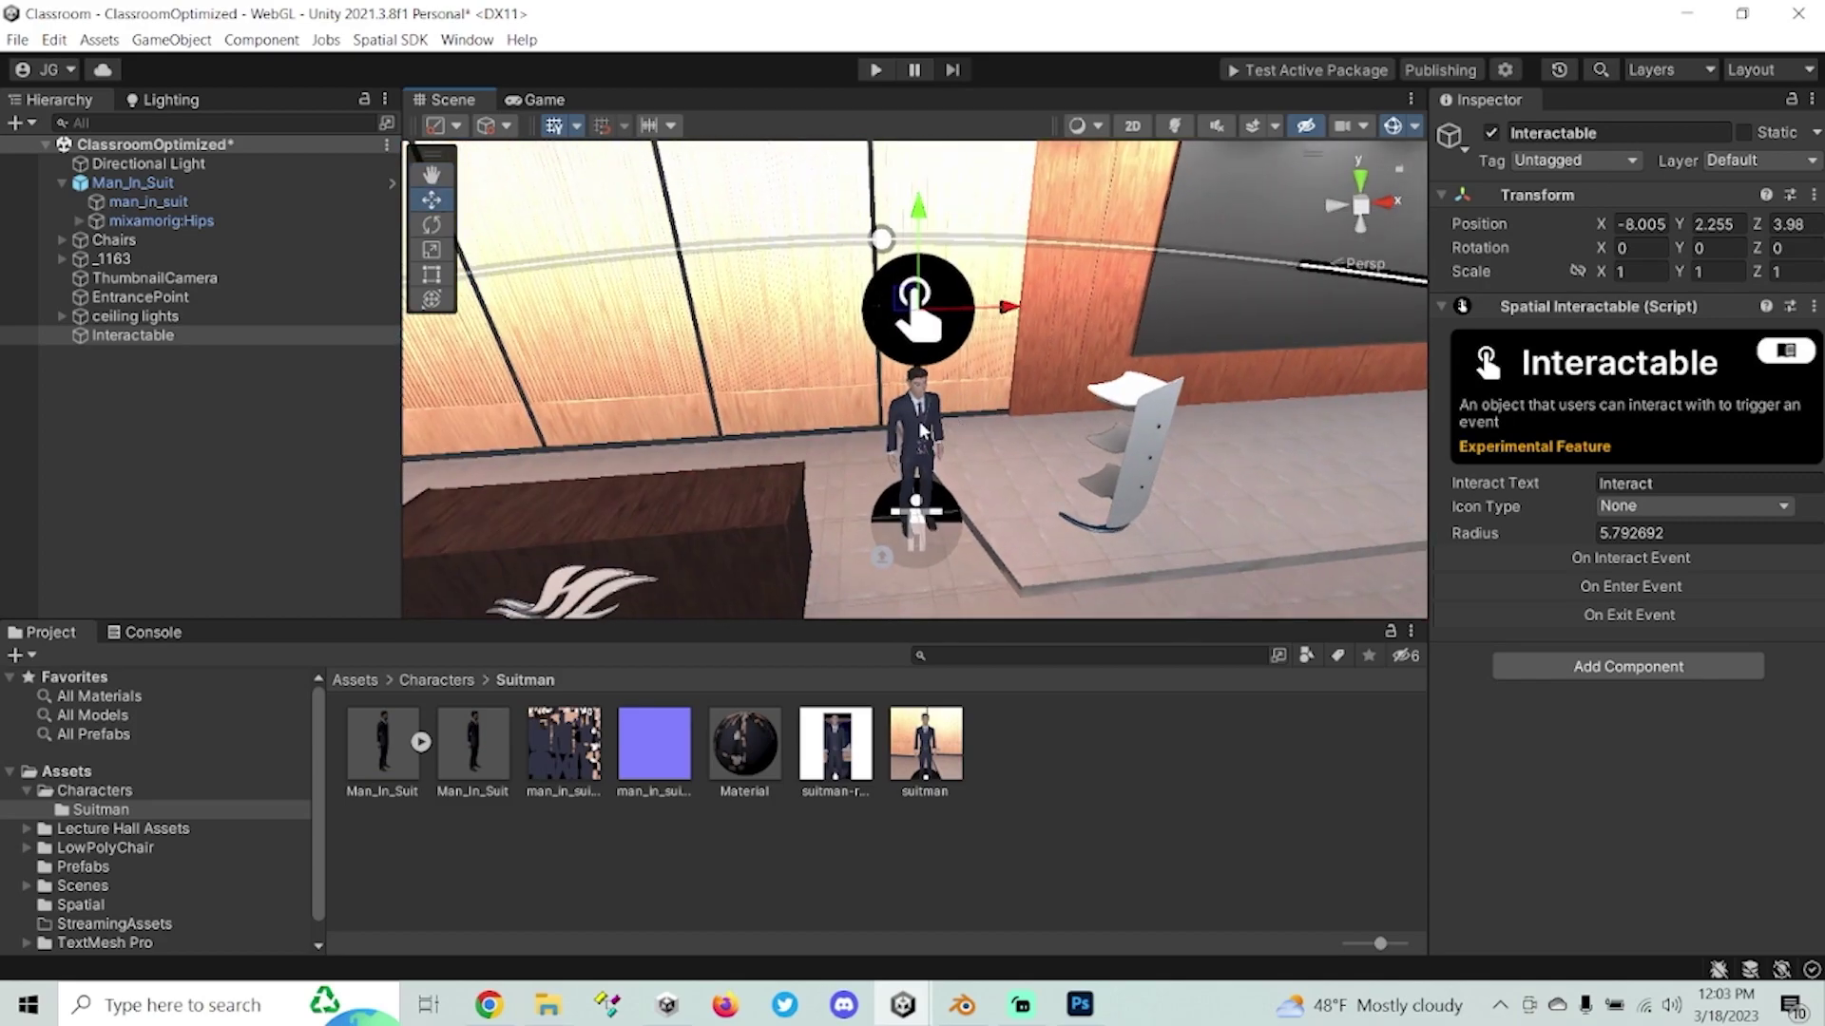
scroll(933, 433, "up", 4)
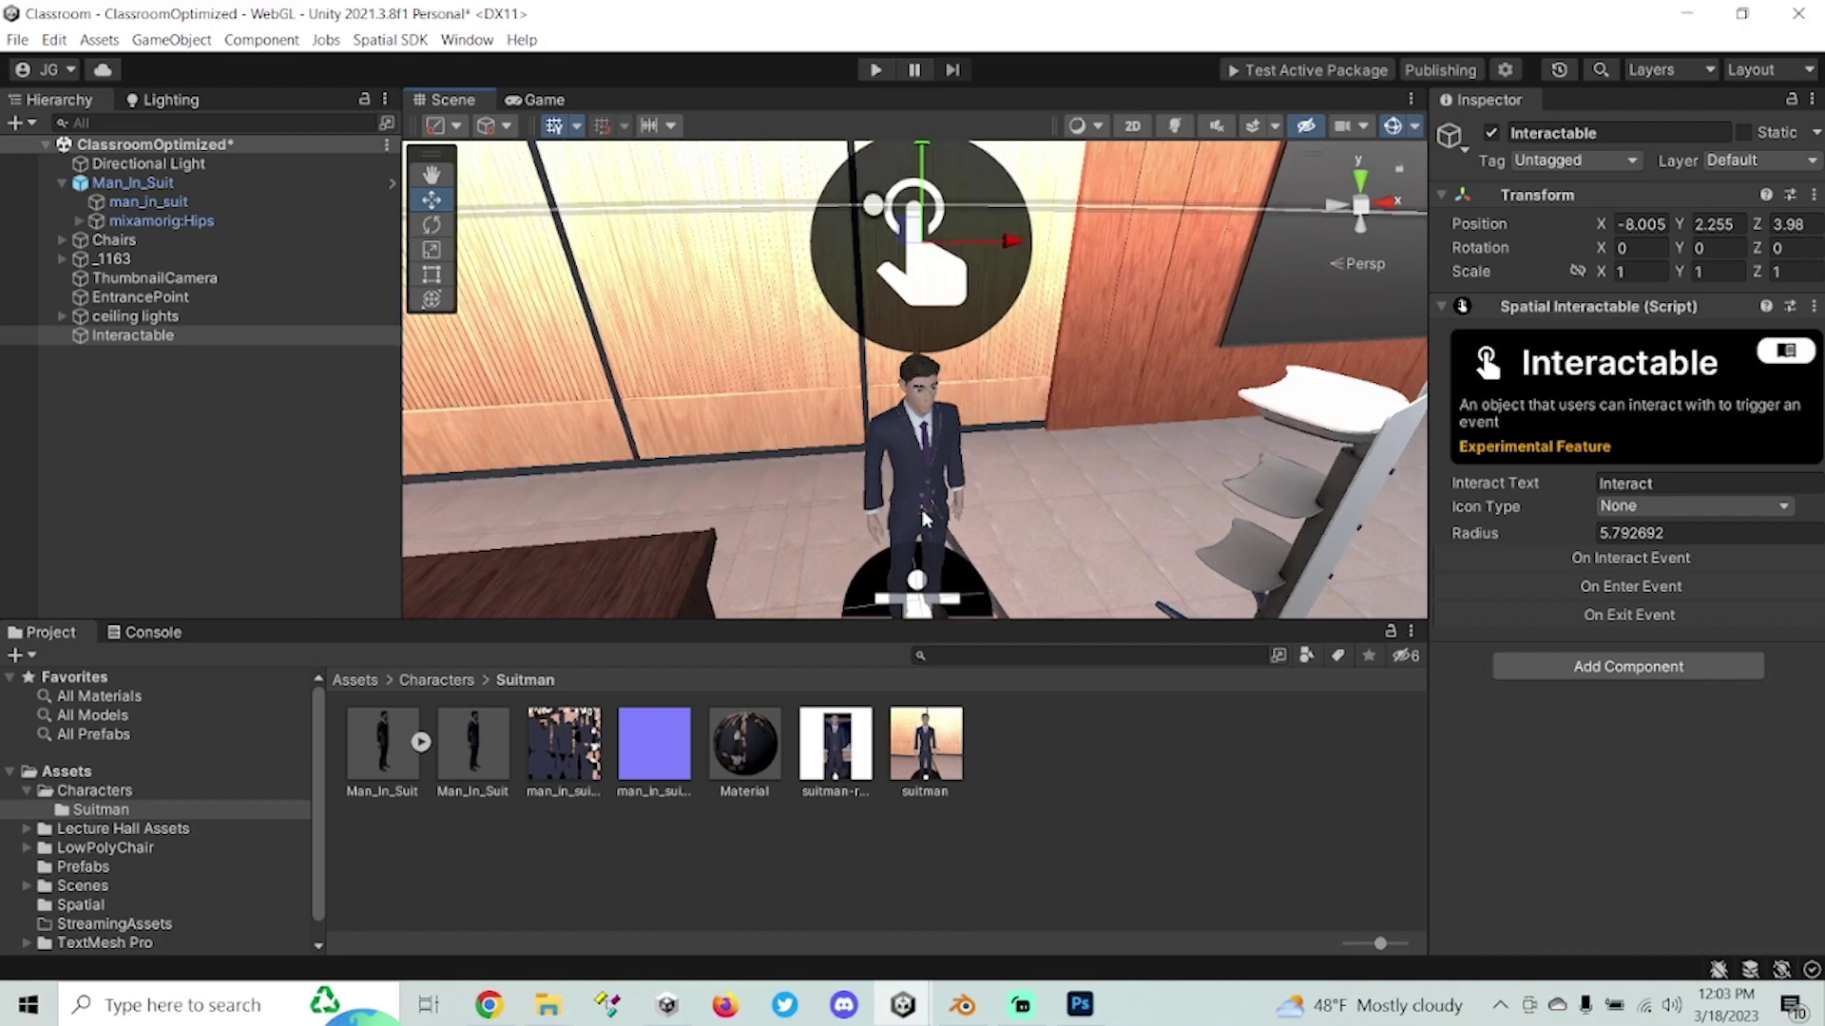
key("f")
Widen the Inspector and lower the Interactable slightly above the character's head, to about Y 2.194.
left_click(147, 337)
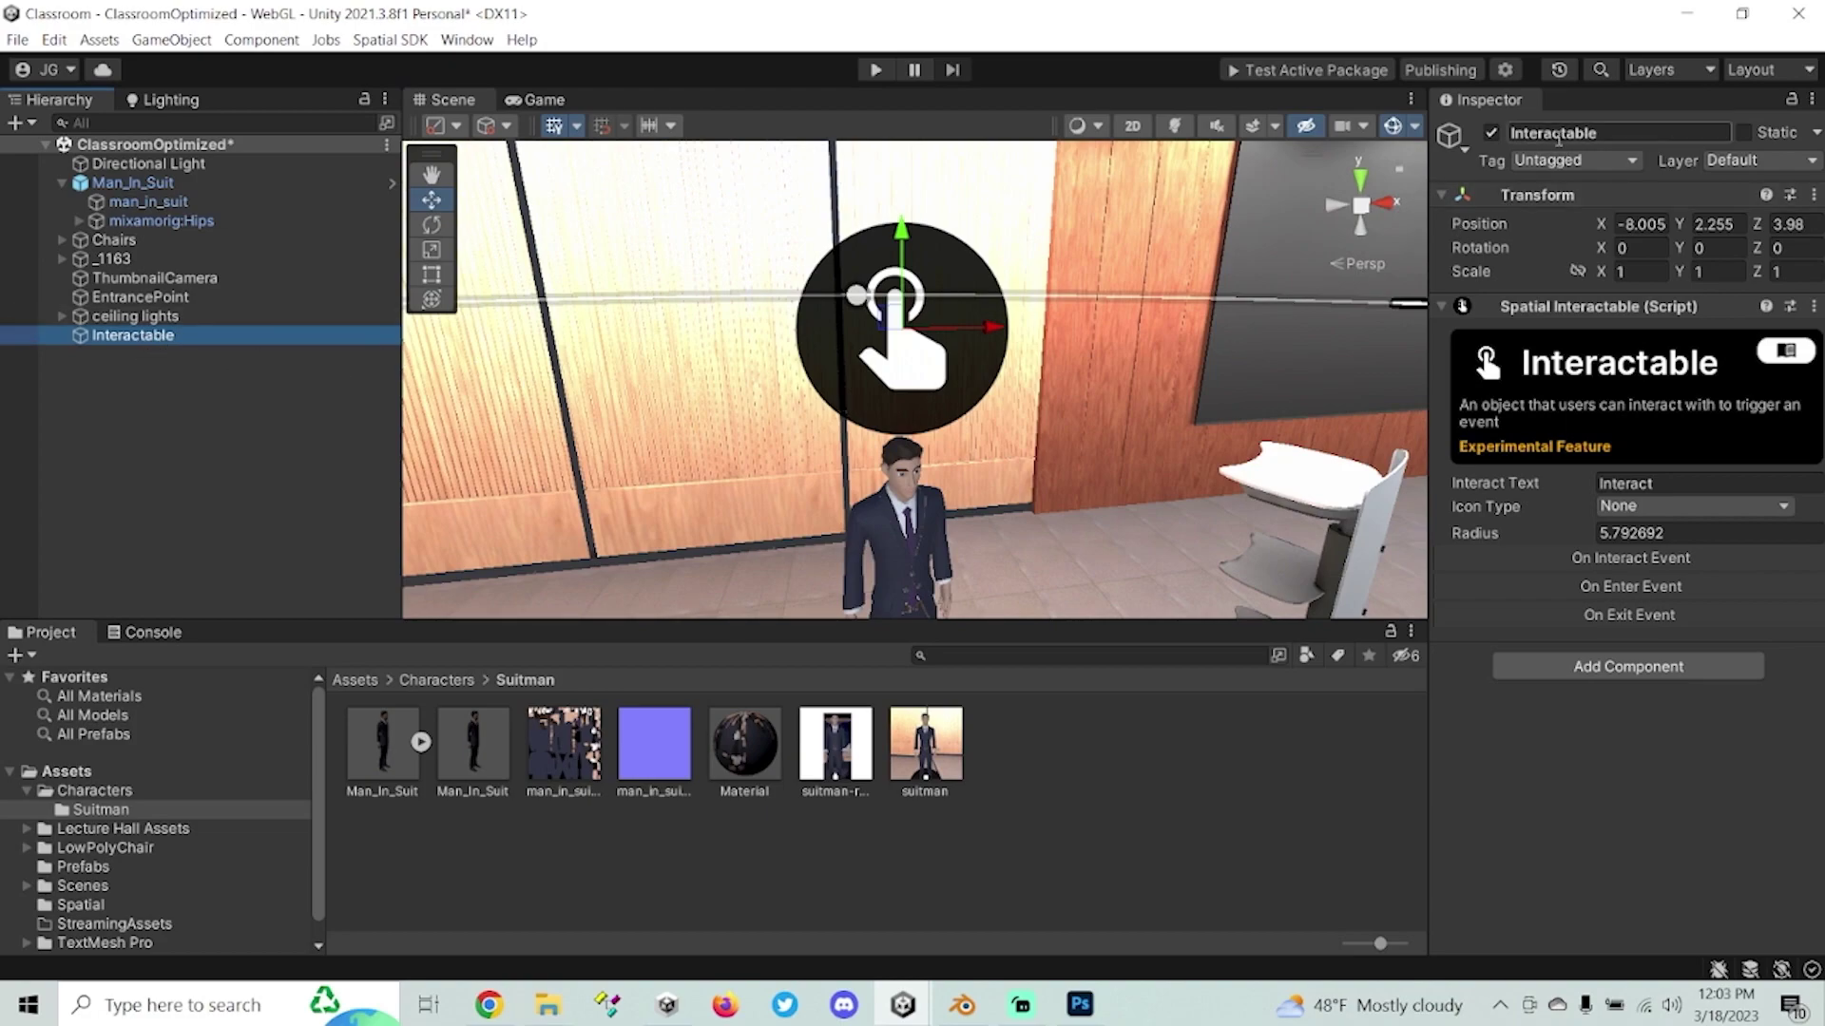
left_click_drag(1429, 518, 1286, 521)
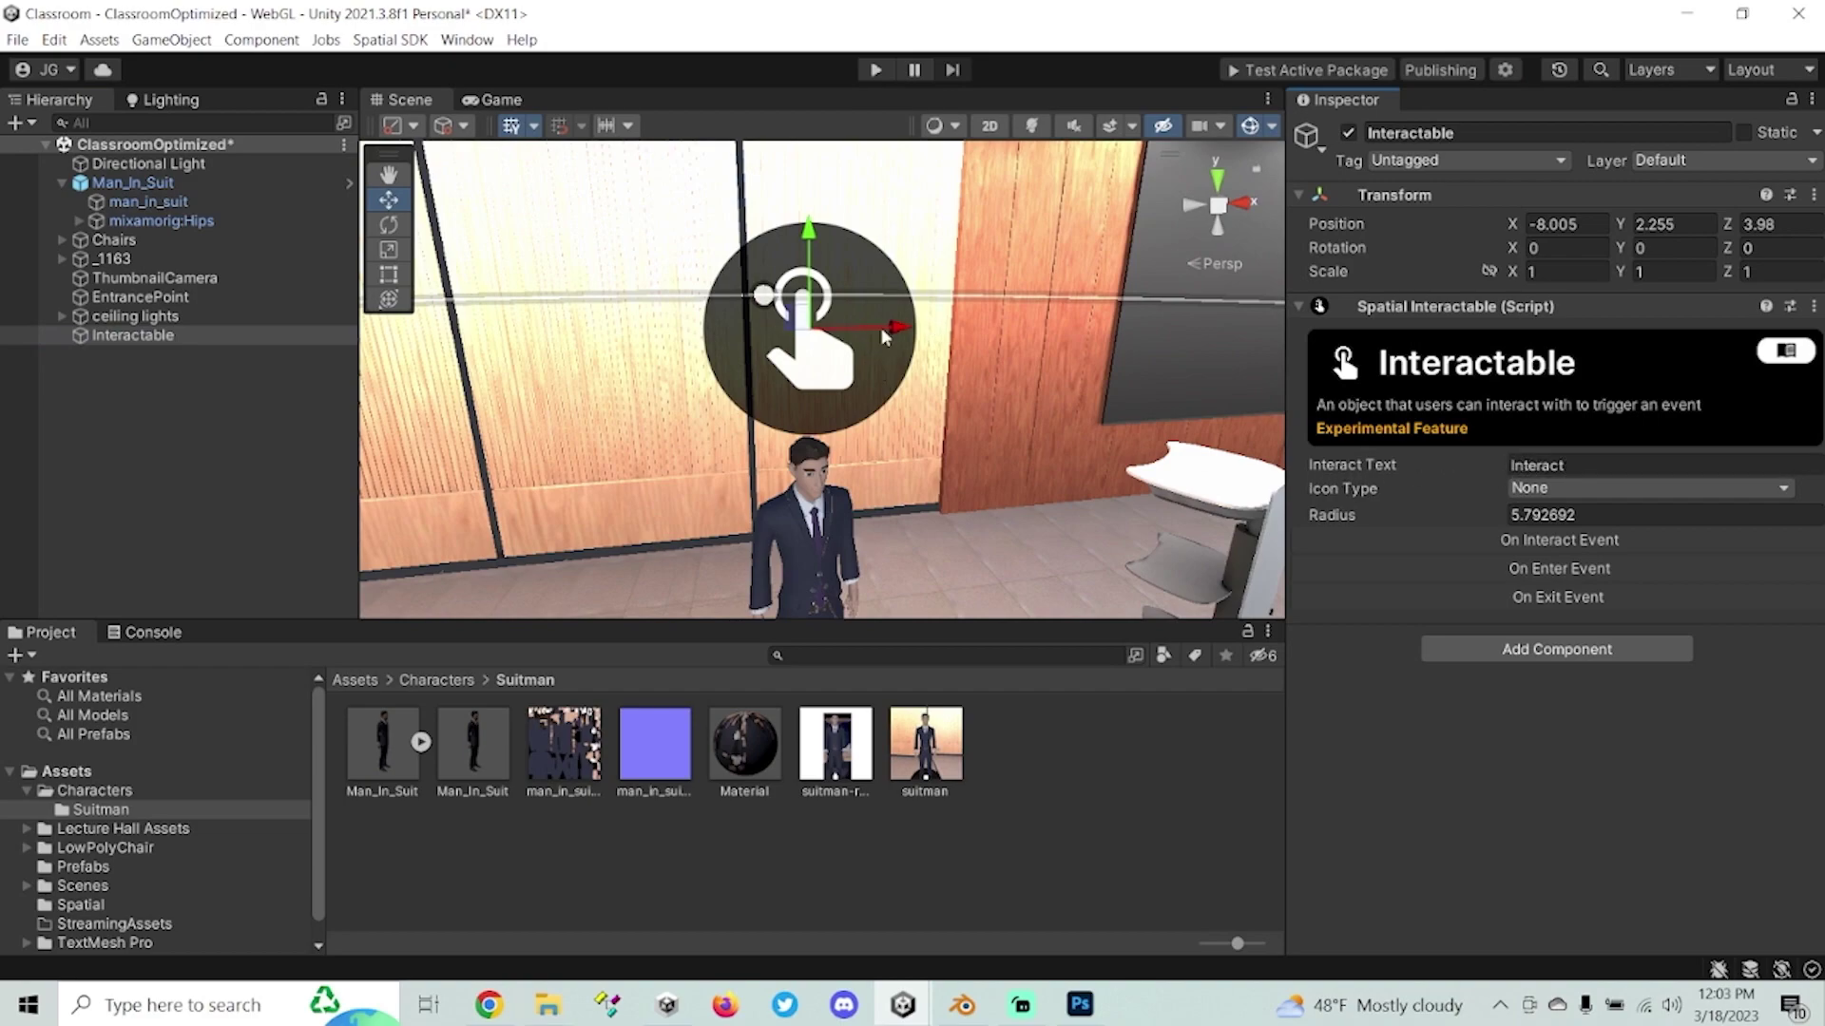
left_click_drag(825, 280, 825, 294)
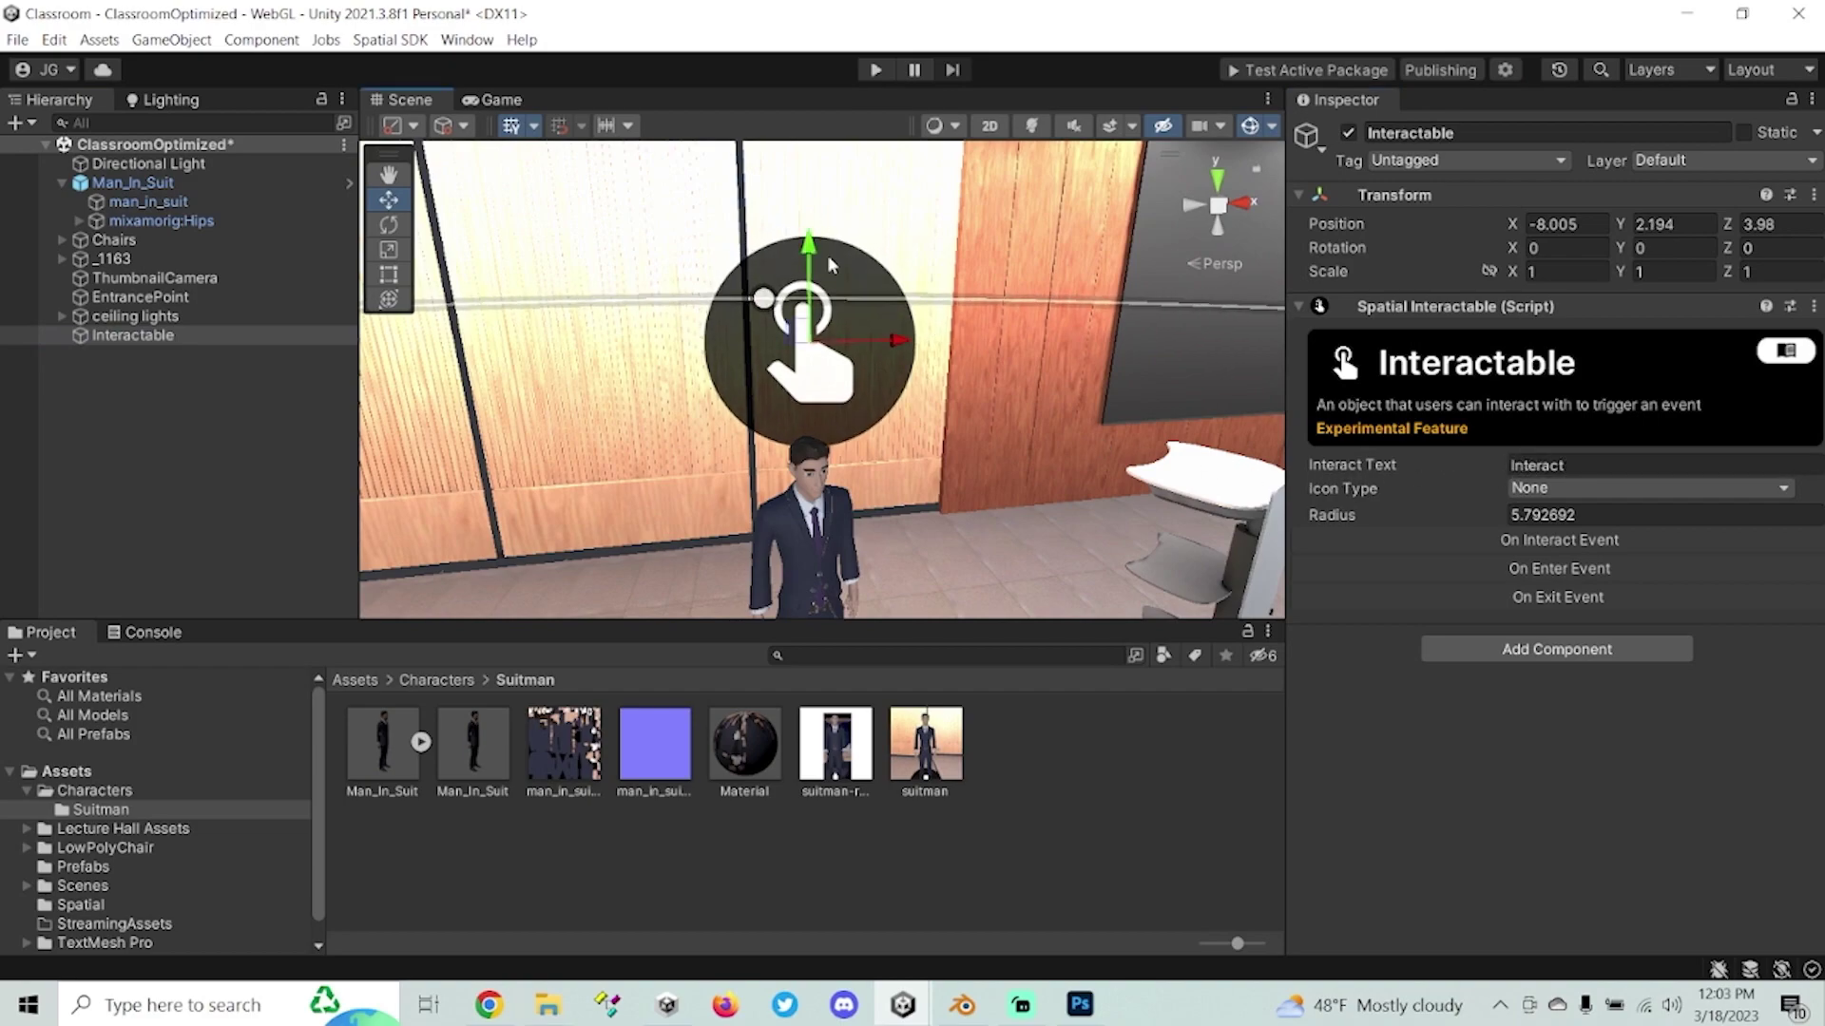
Set the Interactable's Interact Text to Suitman.
left_click(1602, 467)
left_click_drag(1603, 467, 1452, 464)
key("BackSpace")
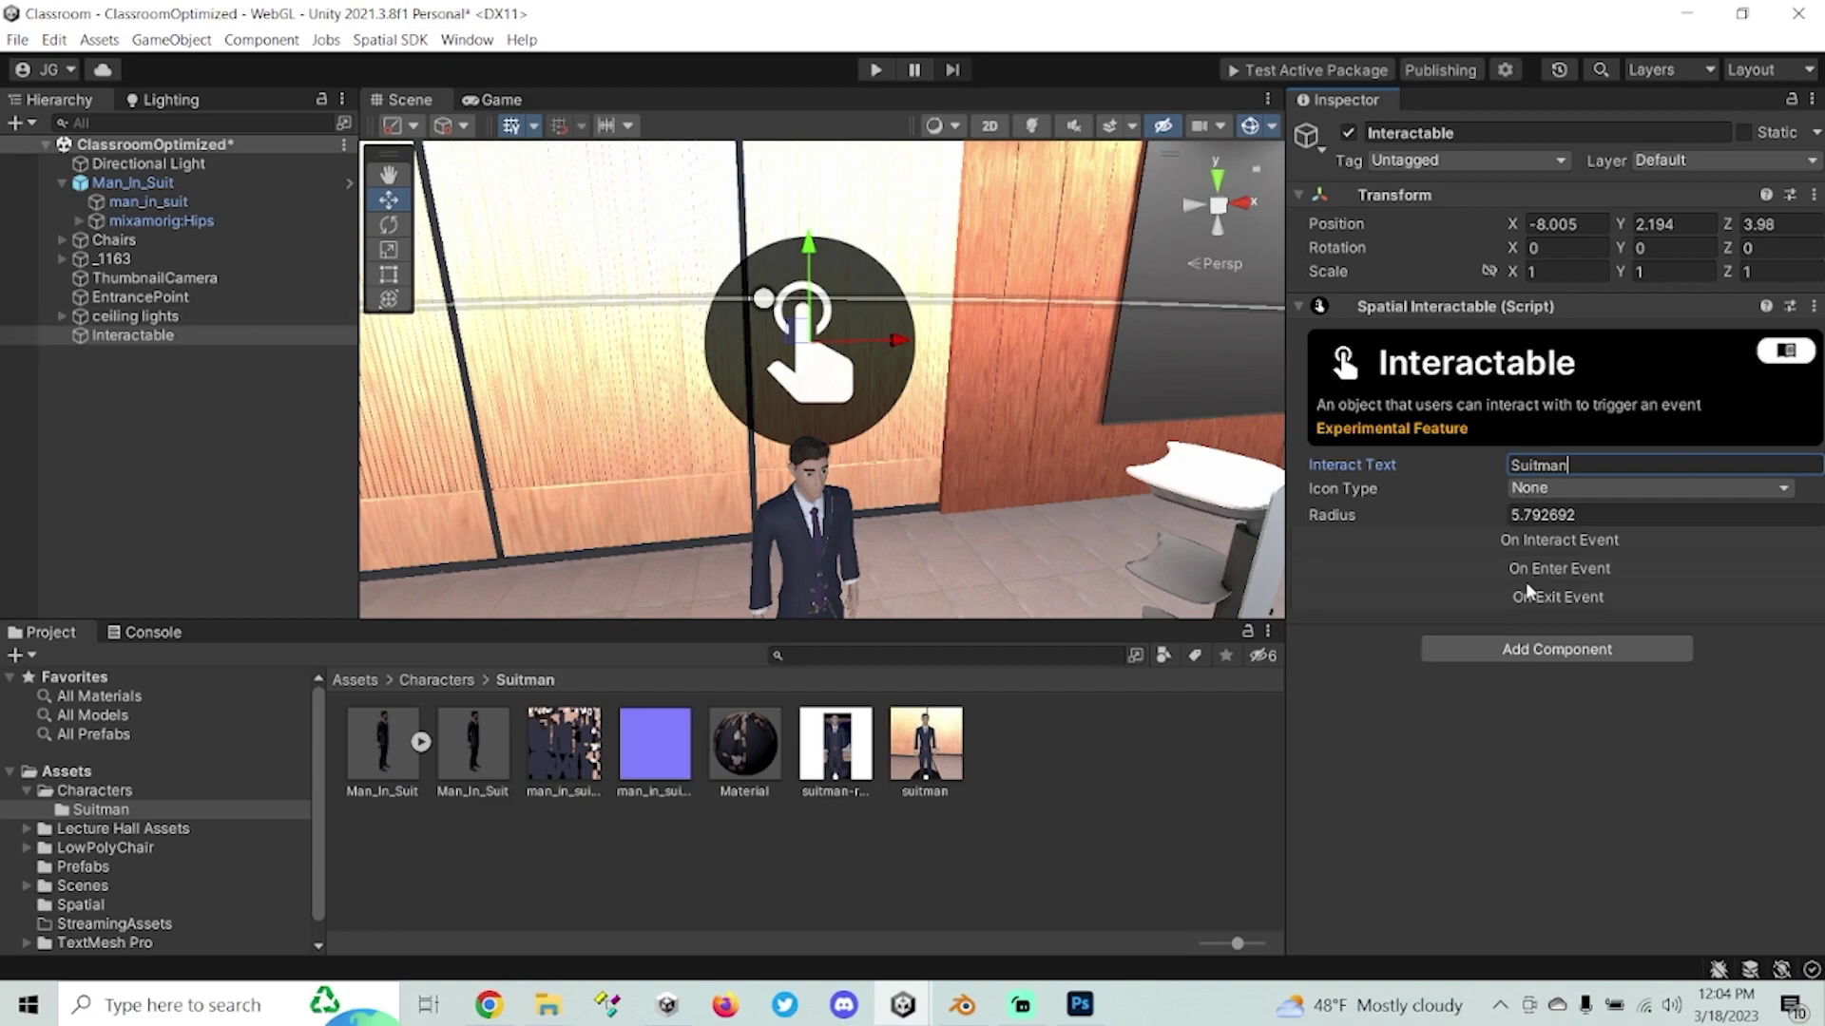
left_click(220, 476)
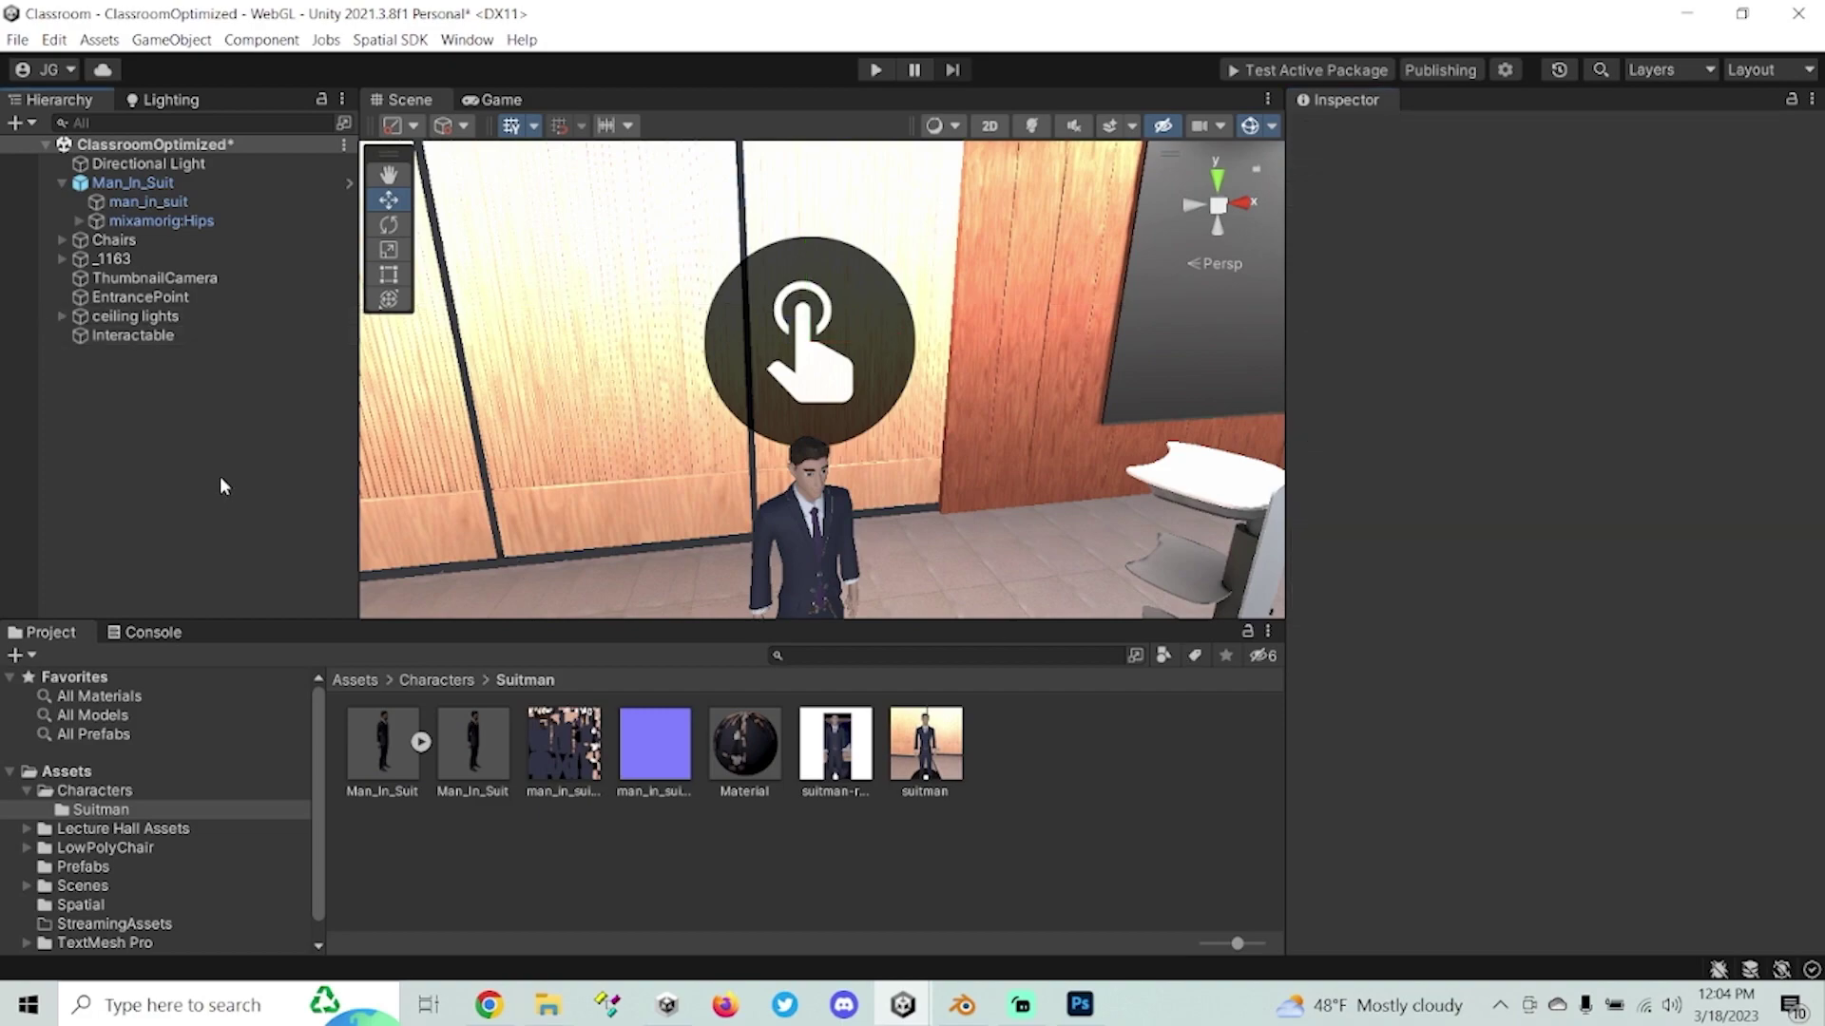
Place the Interactable beside Man_In_Suit in the hierarchy and group both under a new empty parent object.
left_click(185, 338)
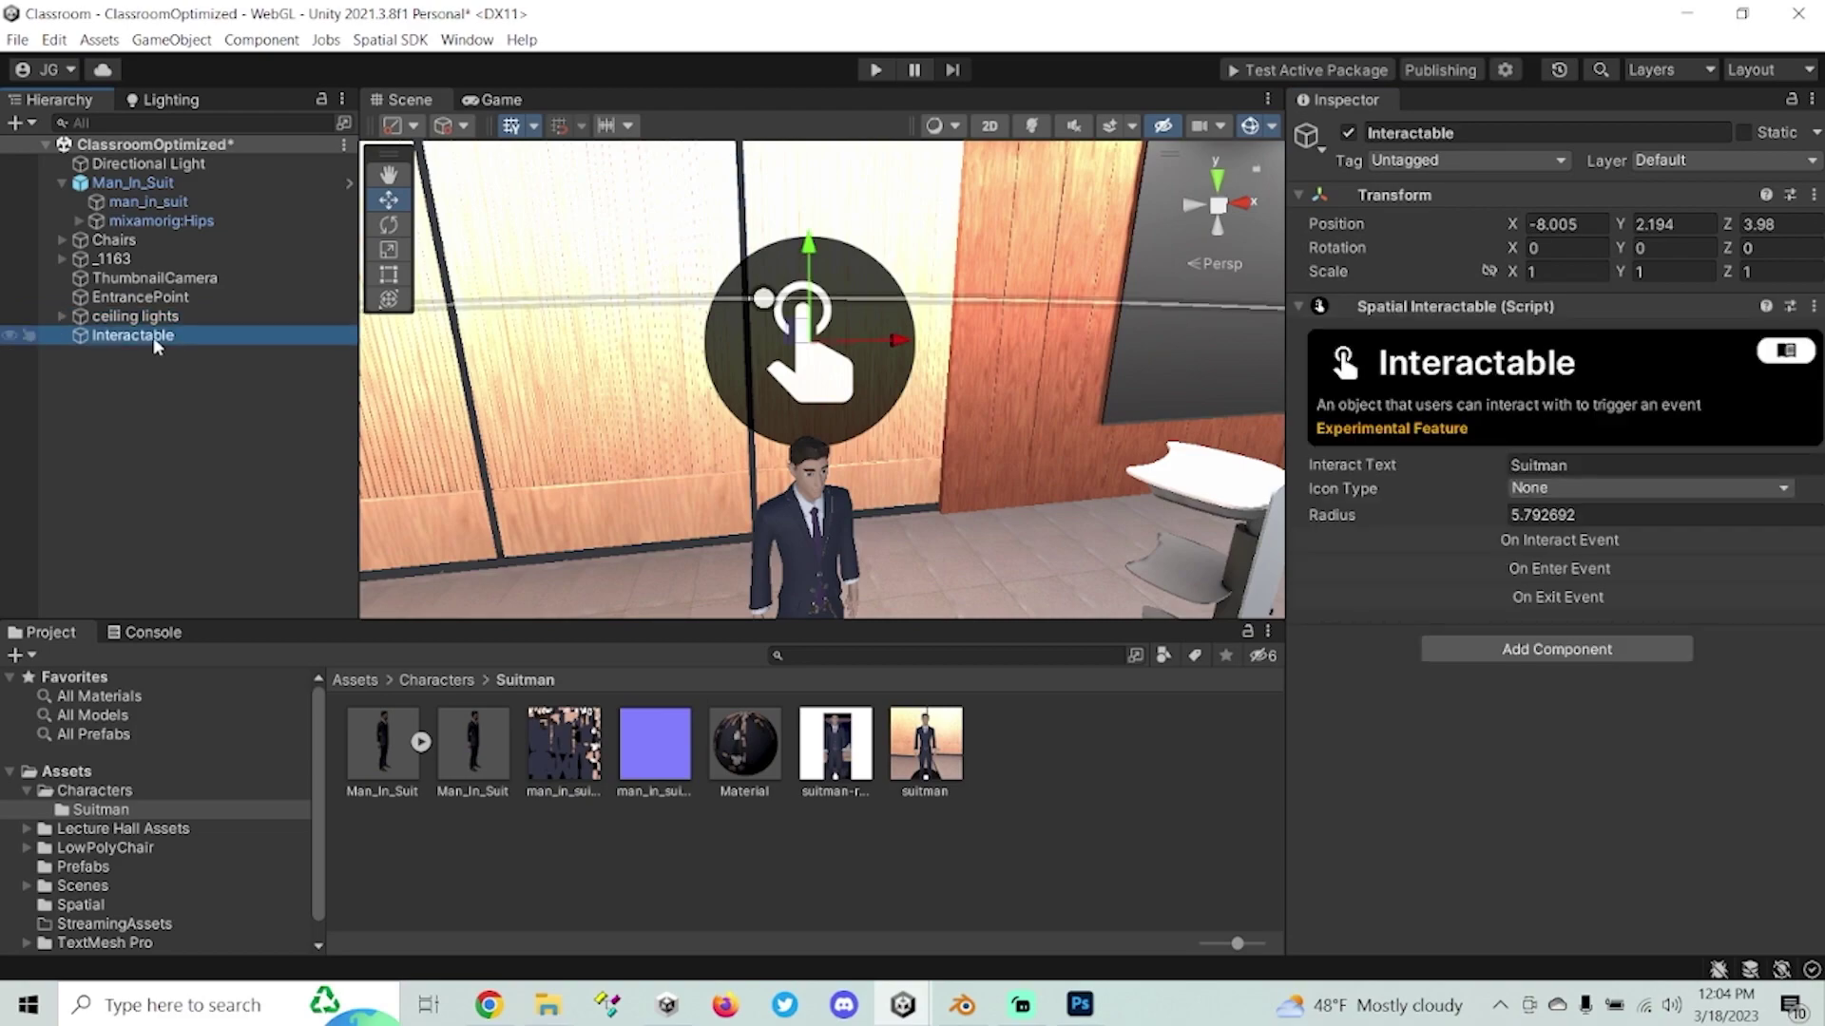
left_click_drag(156, 346, 140, 184)
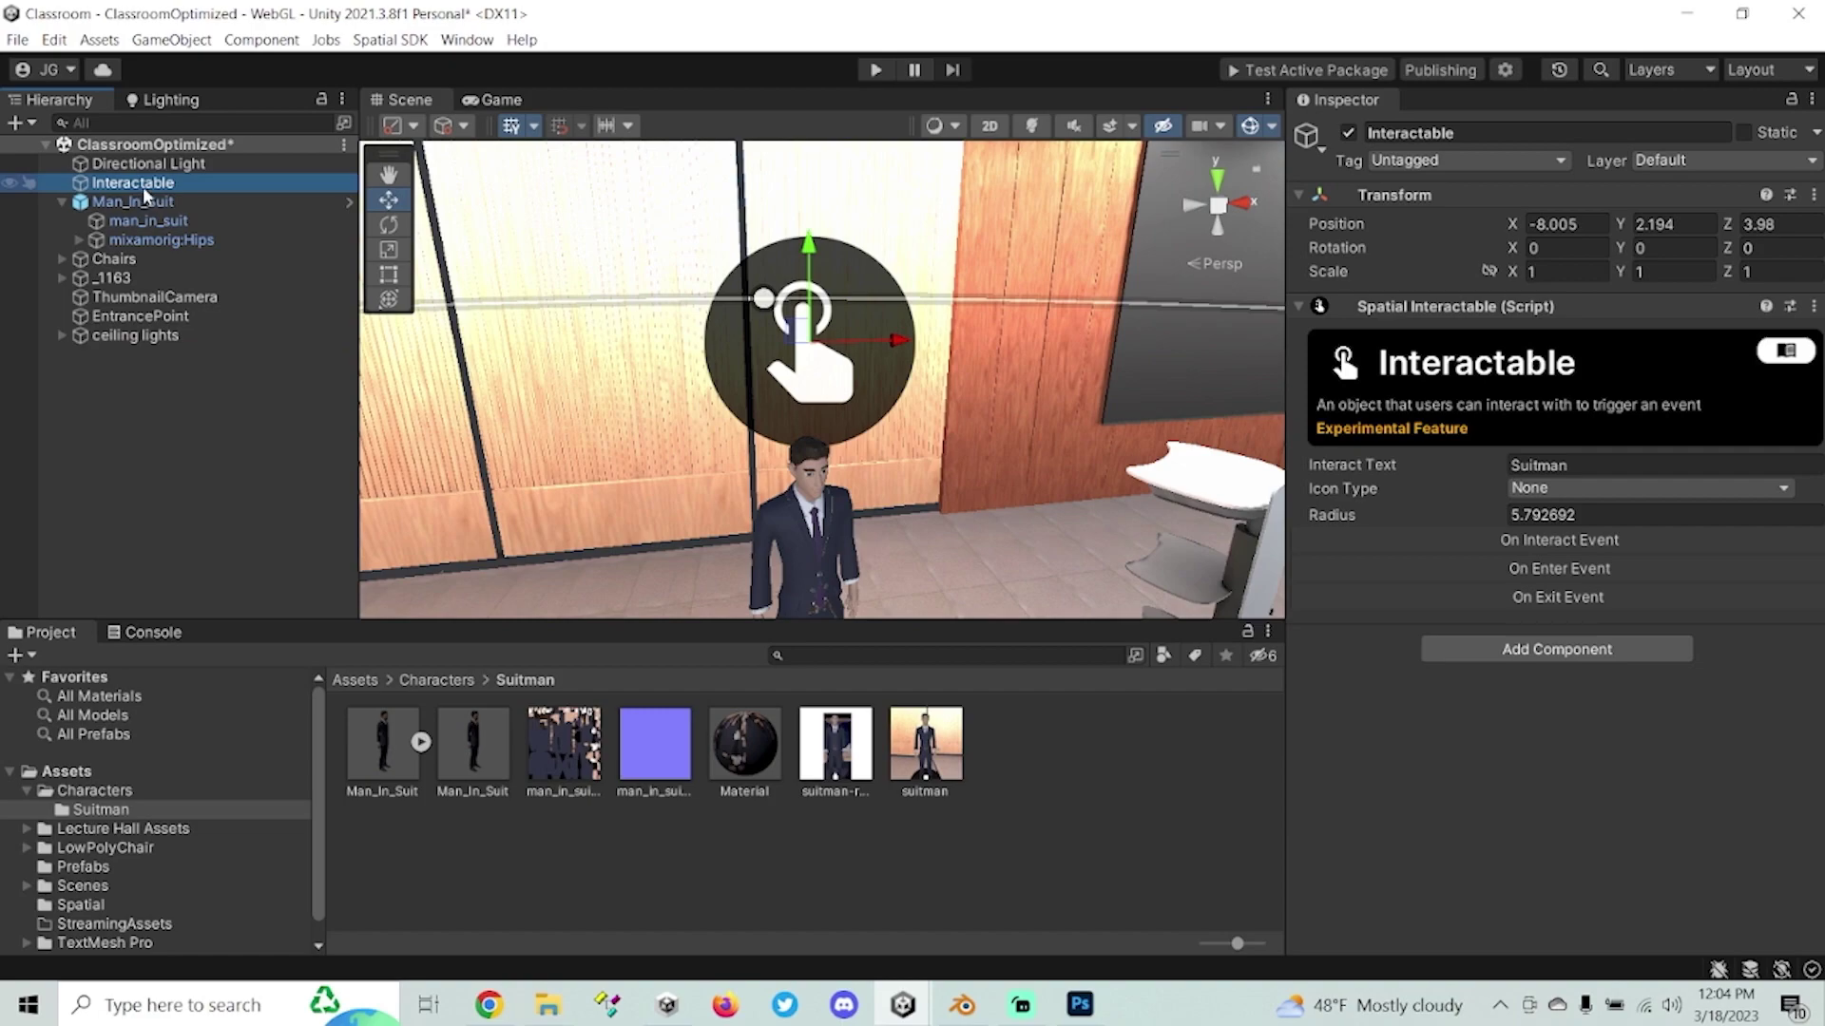
left_click(142, 197, "ctrl")
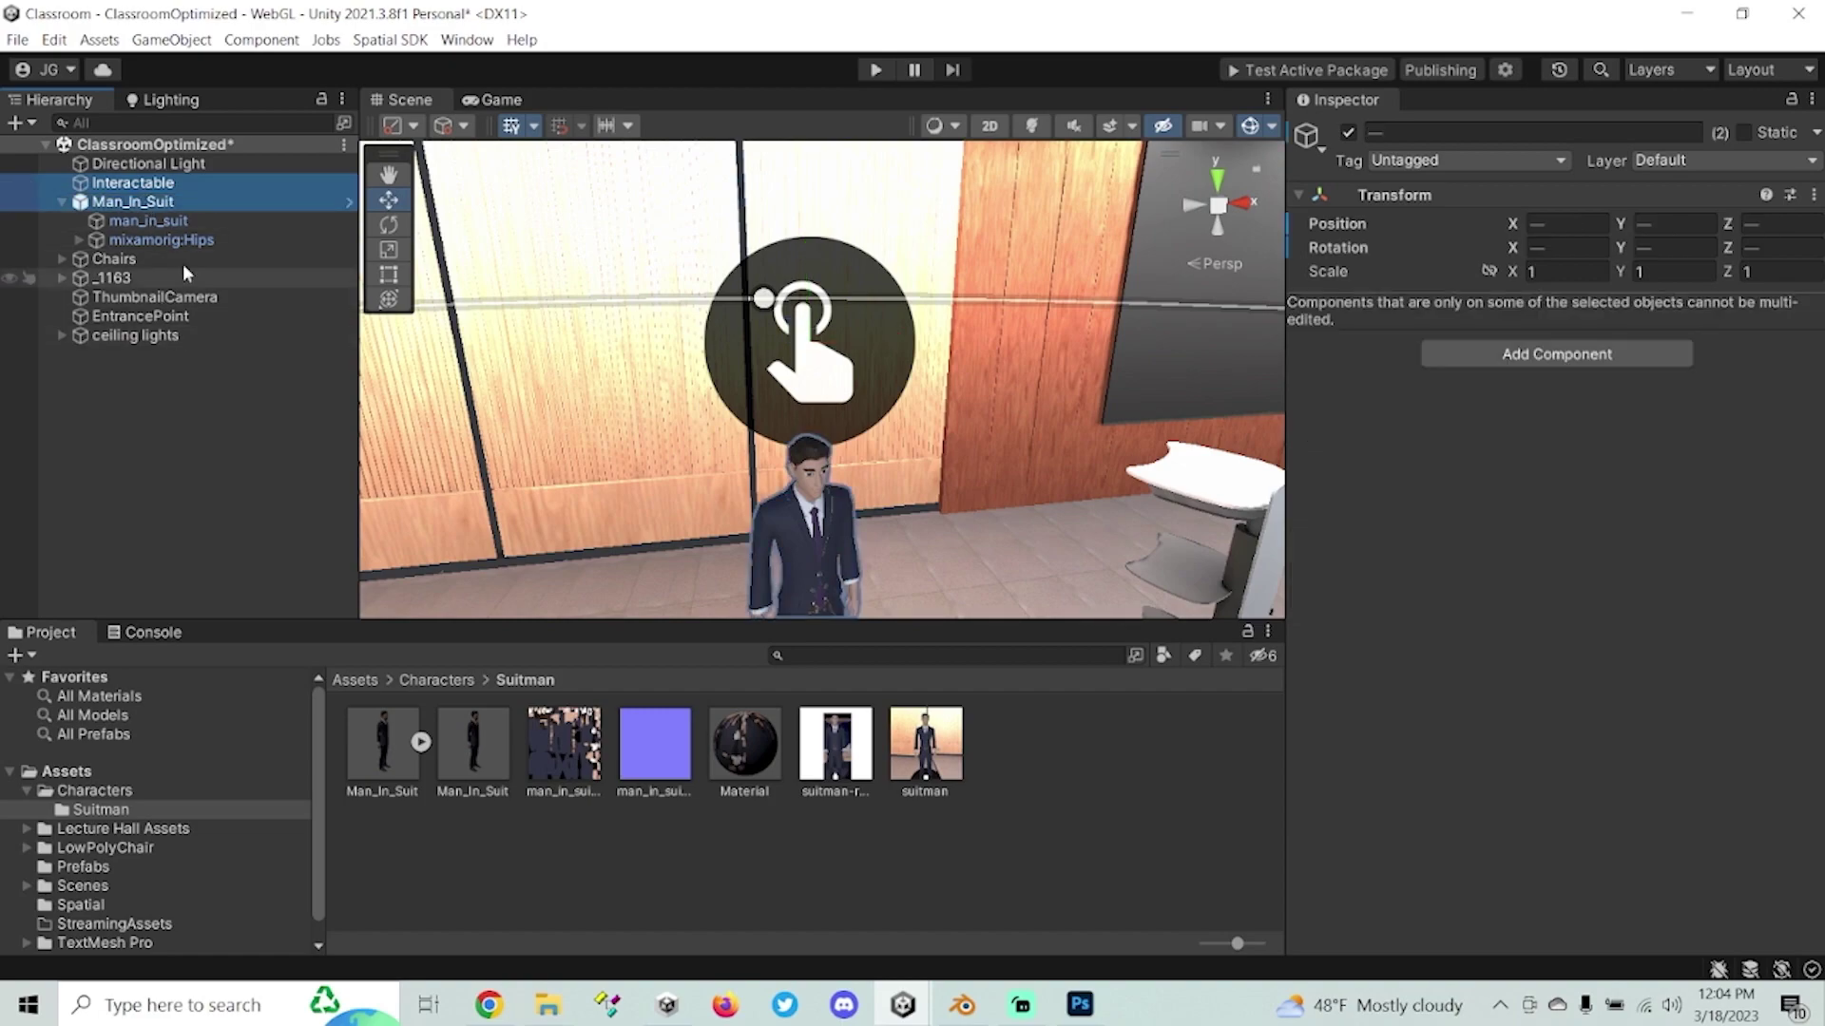
left_click(169, 201, "ctrl")
left_click(168, 197, "ctrl")
right_click(151, 196)
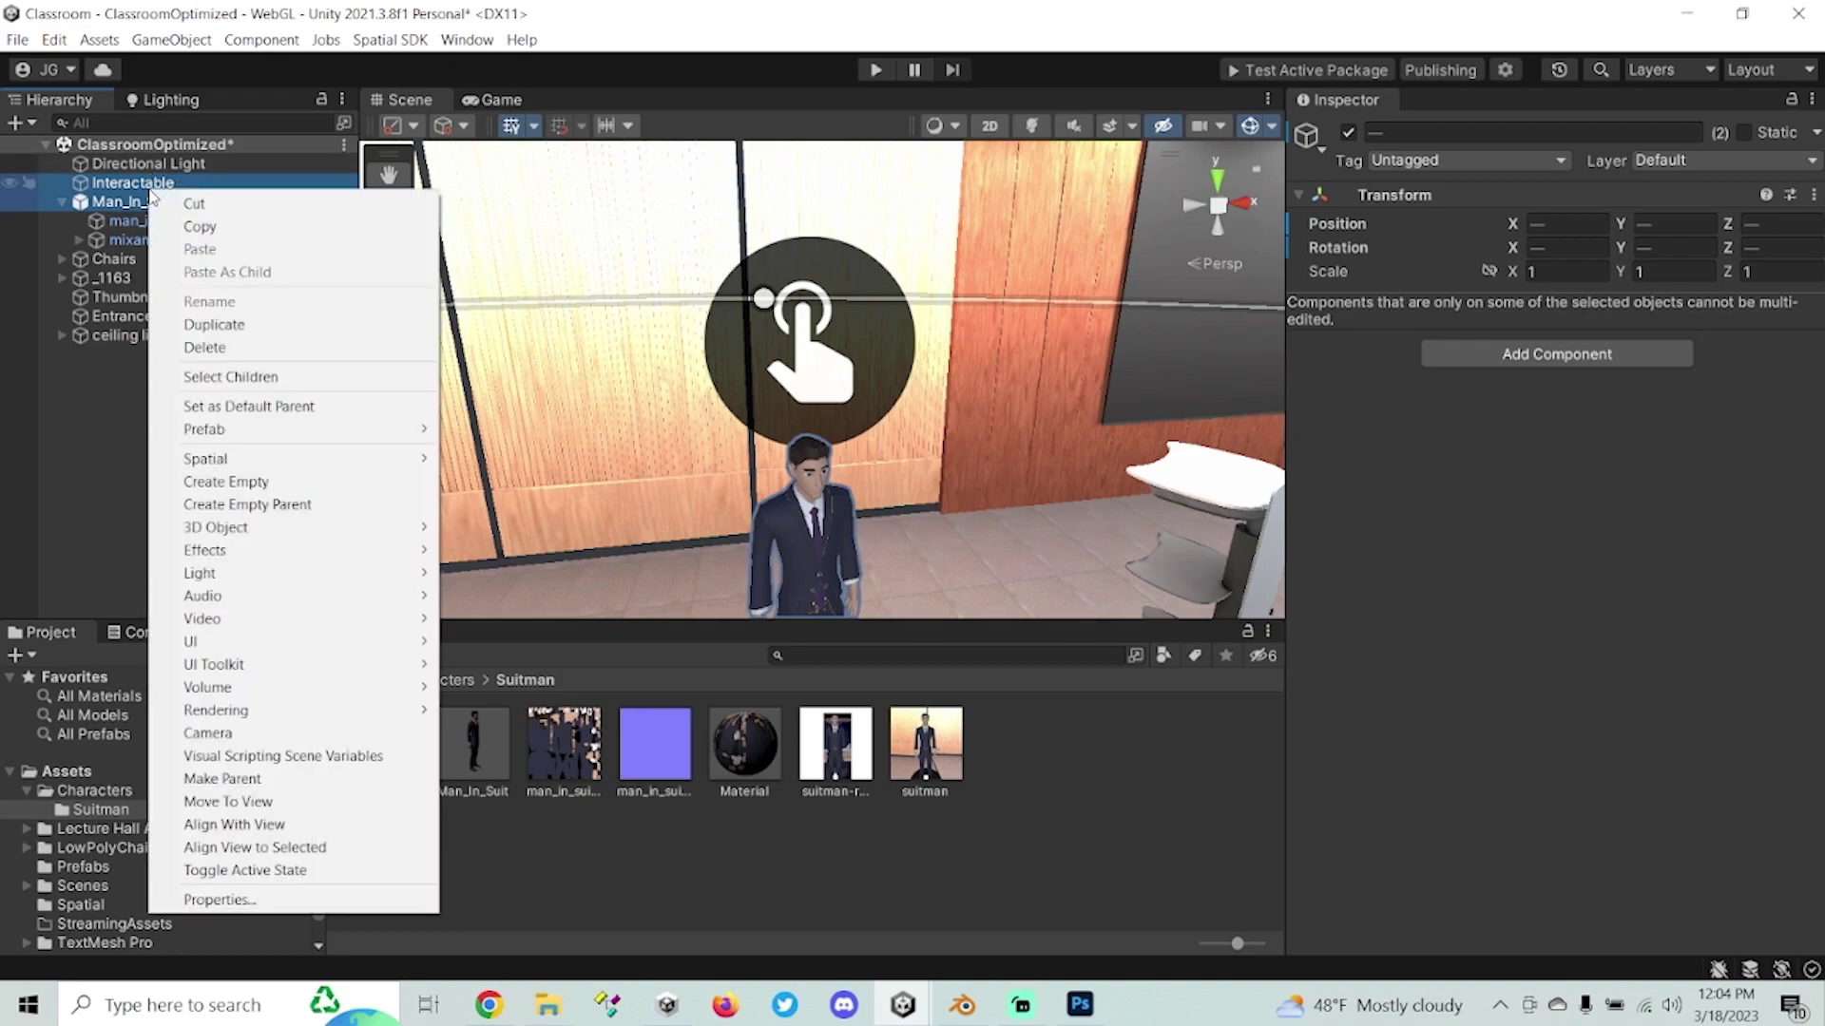
left_click(289, 517)
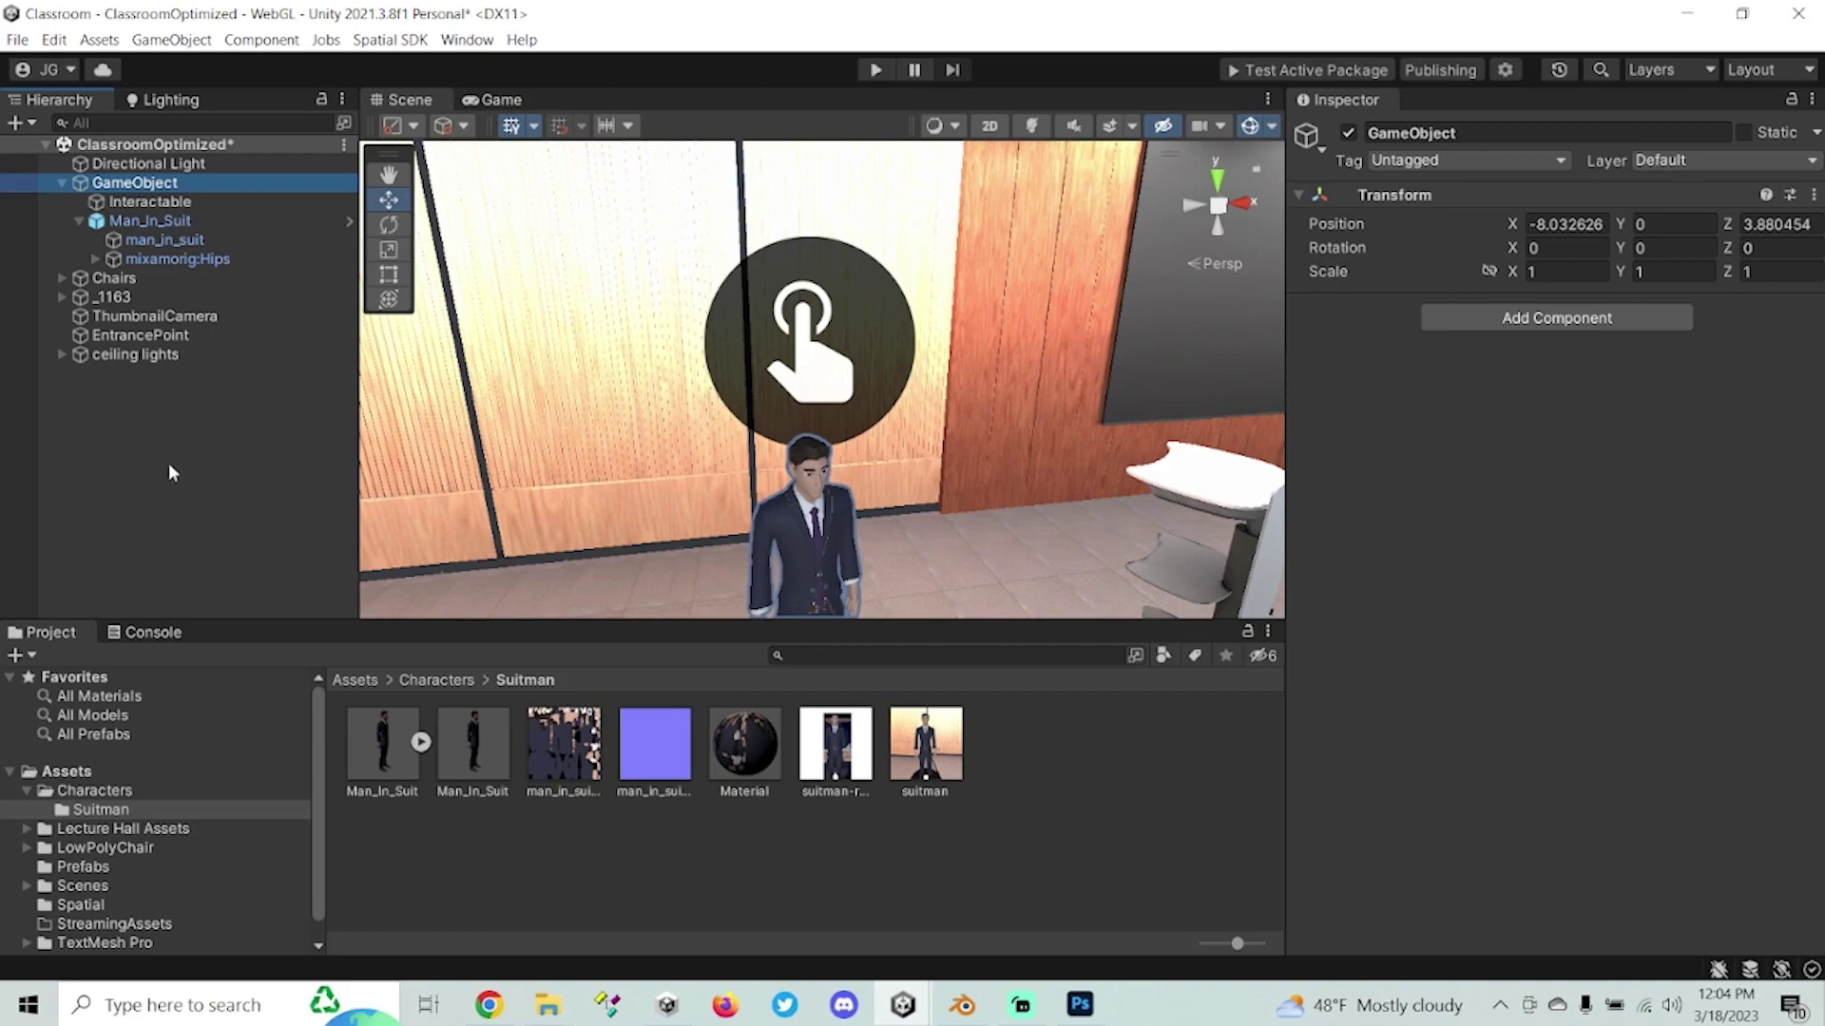
left_click(80, 220)
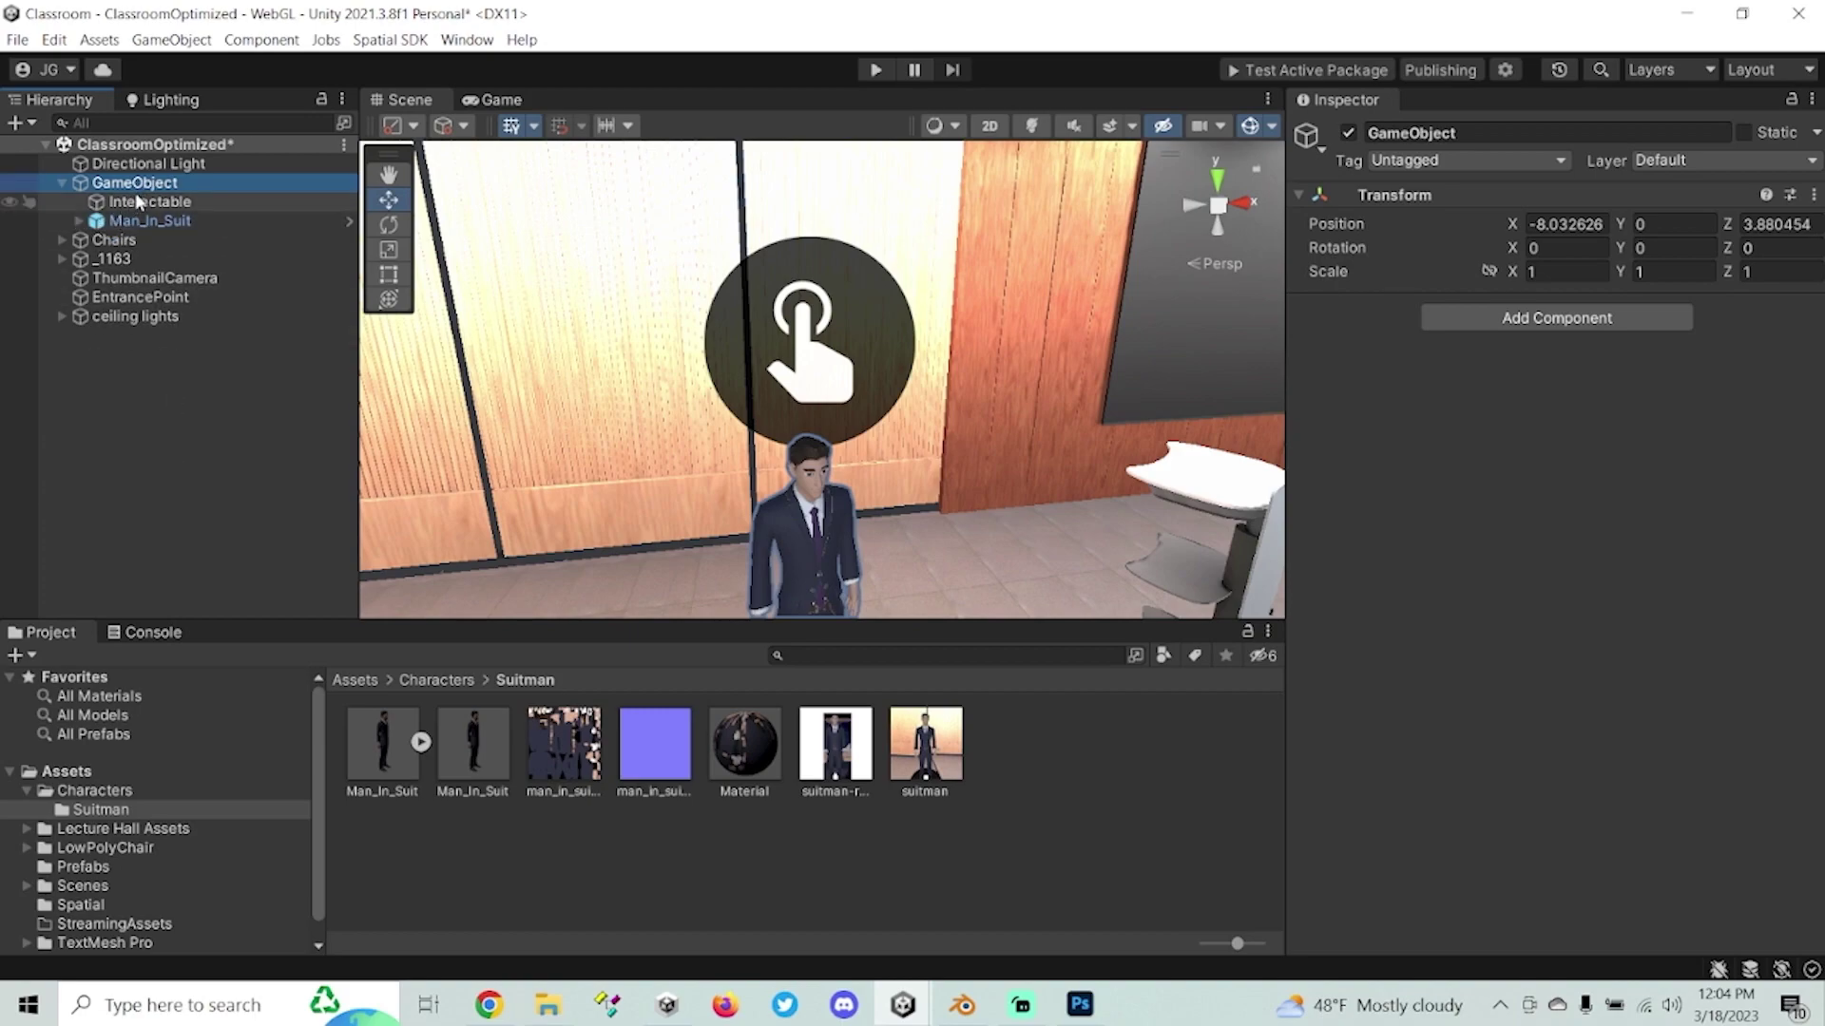
Shift the parent object holding the Interactable and Man_In_Suit along the X axis to about -7.94.
left_click(138, 201)
left_click(131, 220)
left_click(138, 184)
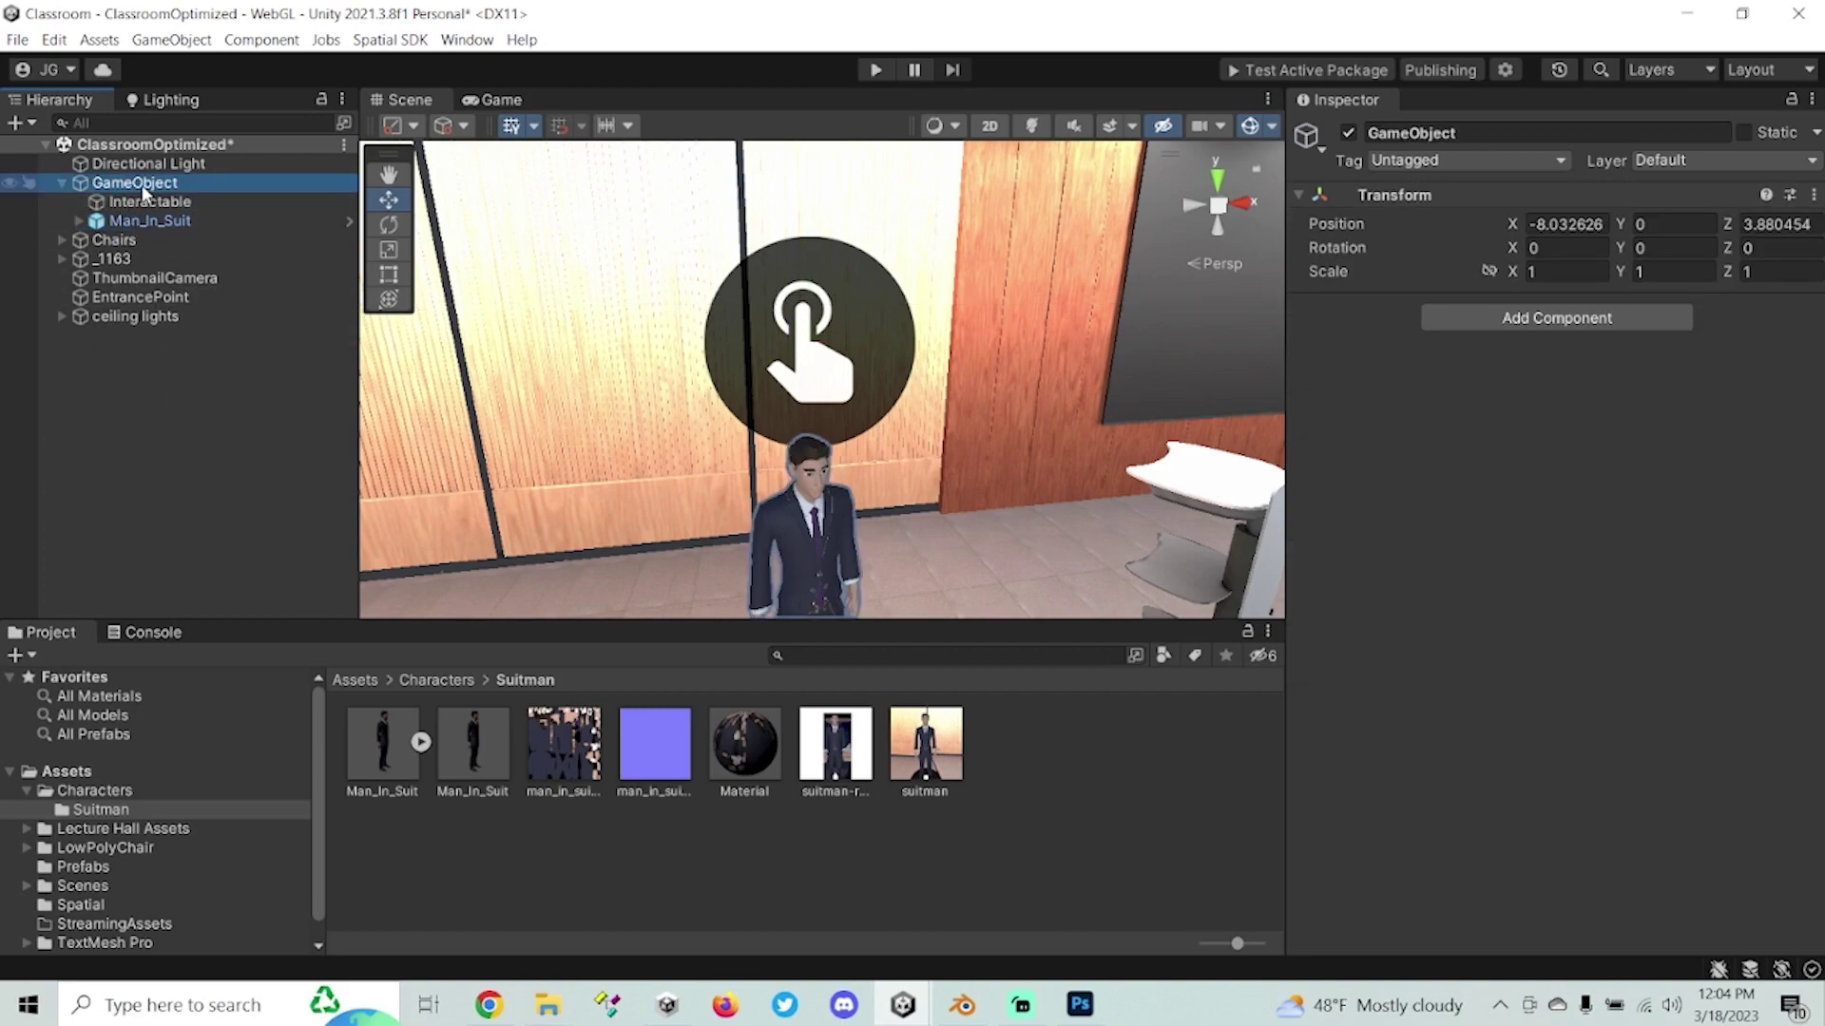
key("f")
mouse_move(907, 506)
left_mouse_down()
mouse_move(1019, 504)
mouse_move(917, 509)
left_mouse_up()
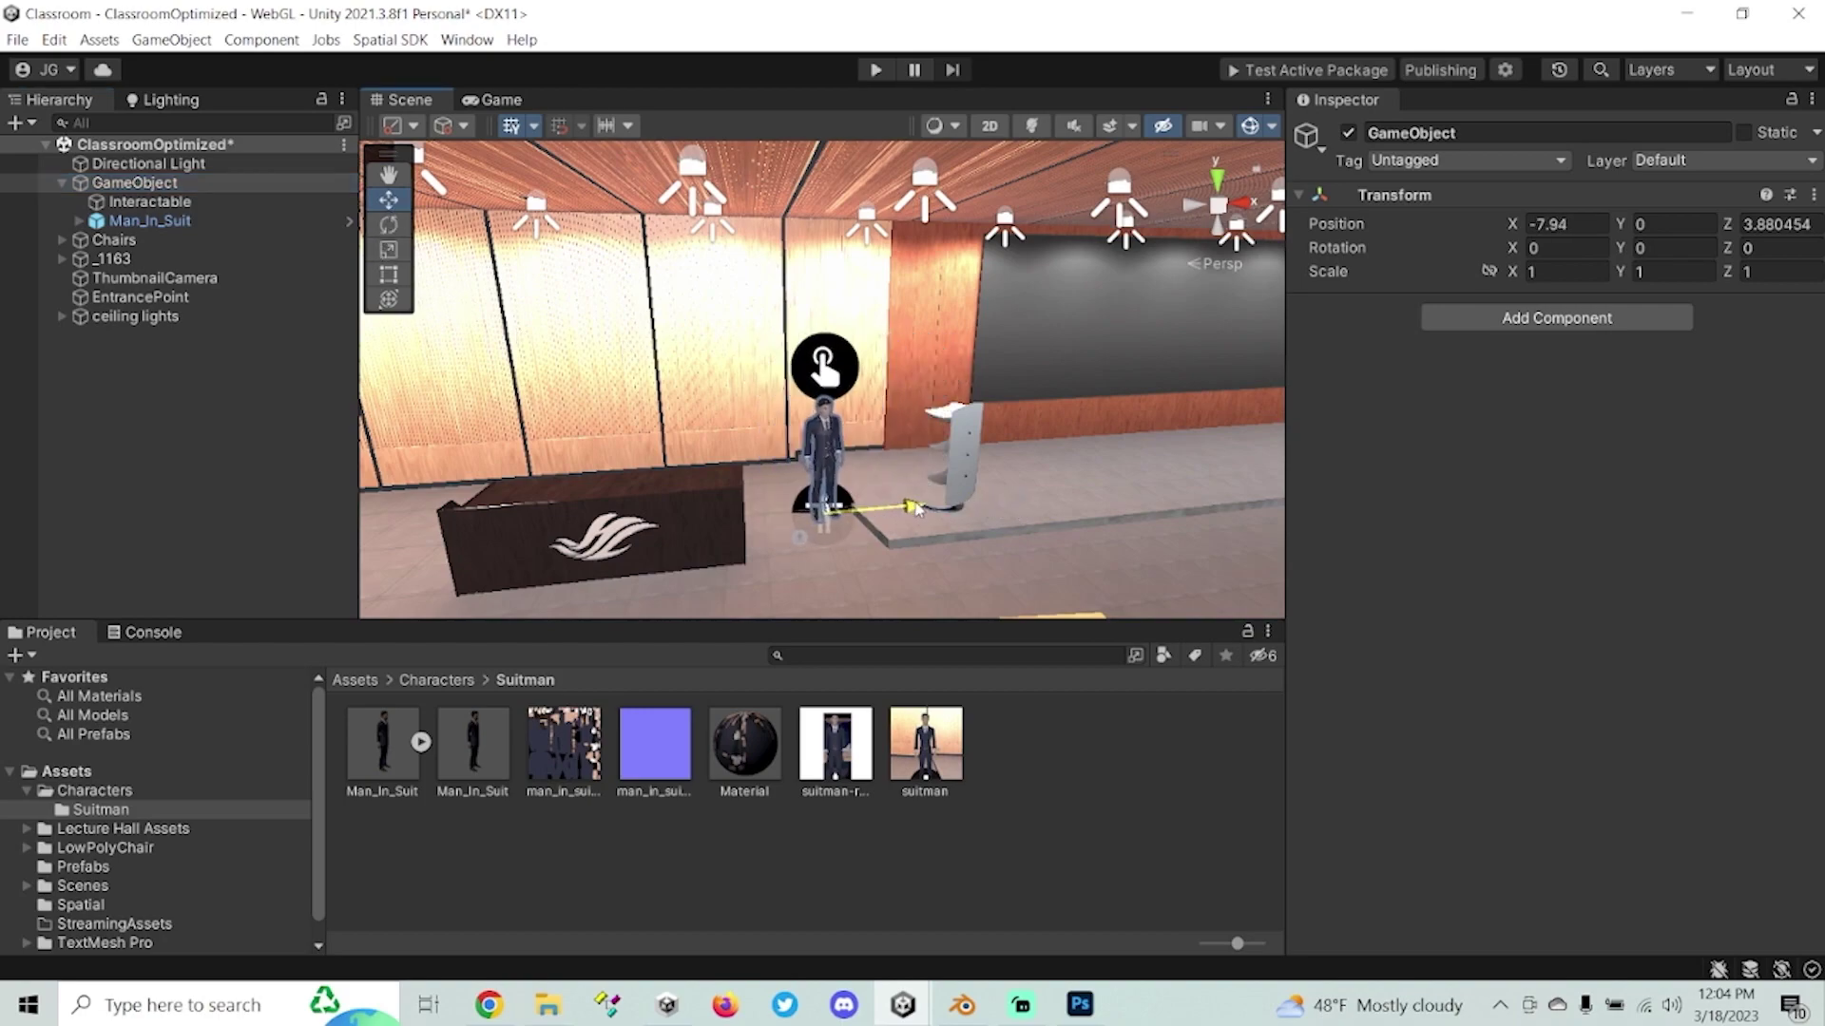
scroll(935, 549, "up", 5)
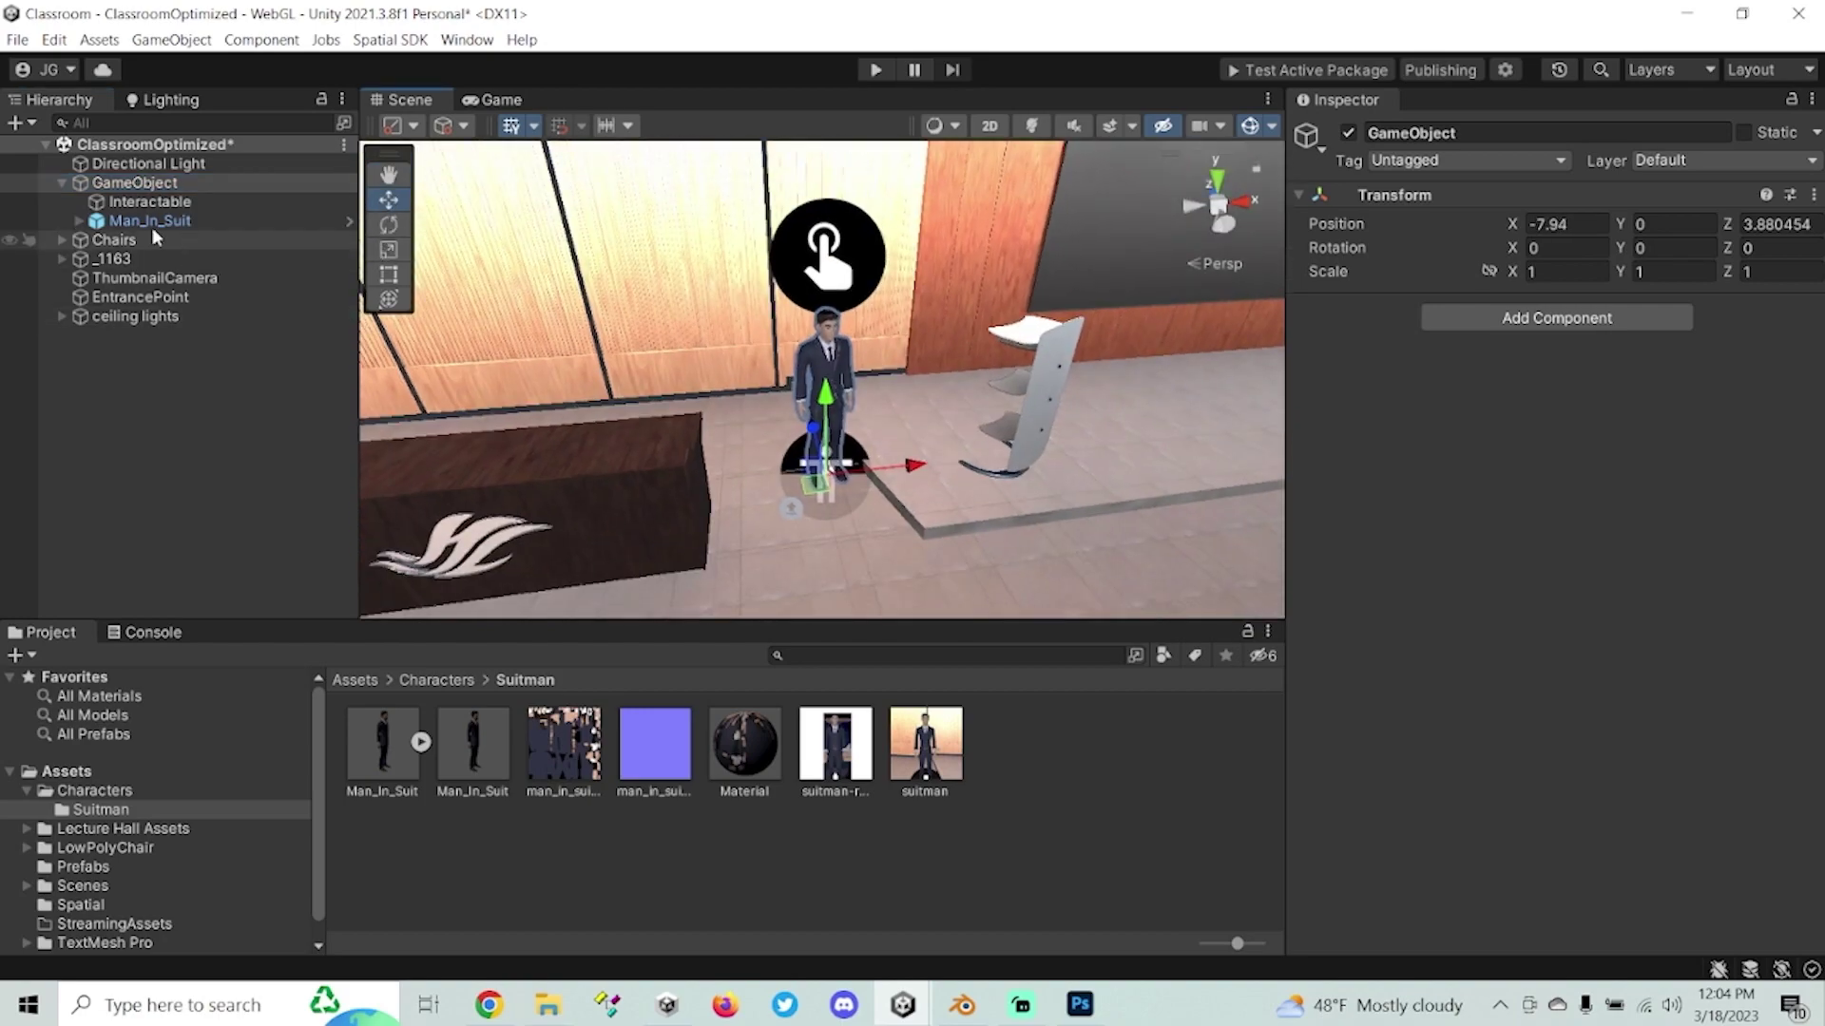
Add a Script Machine component to the Interactable that belongs to Man_In_Suit.
left_click(185, 221)
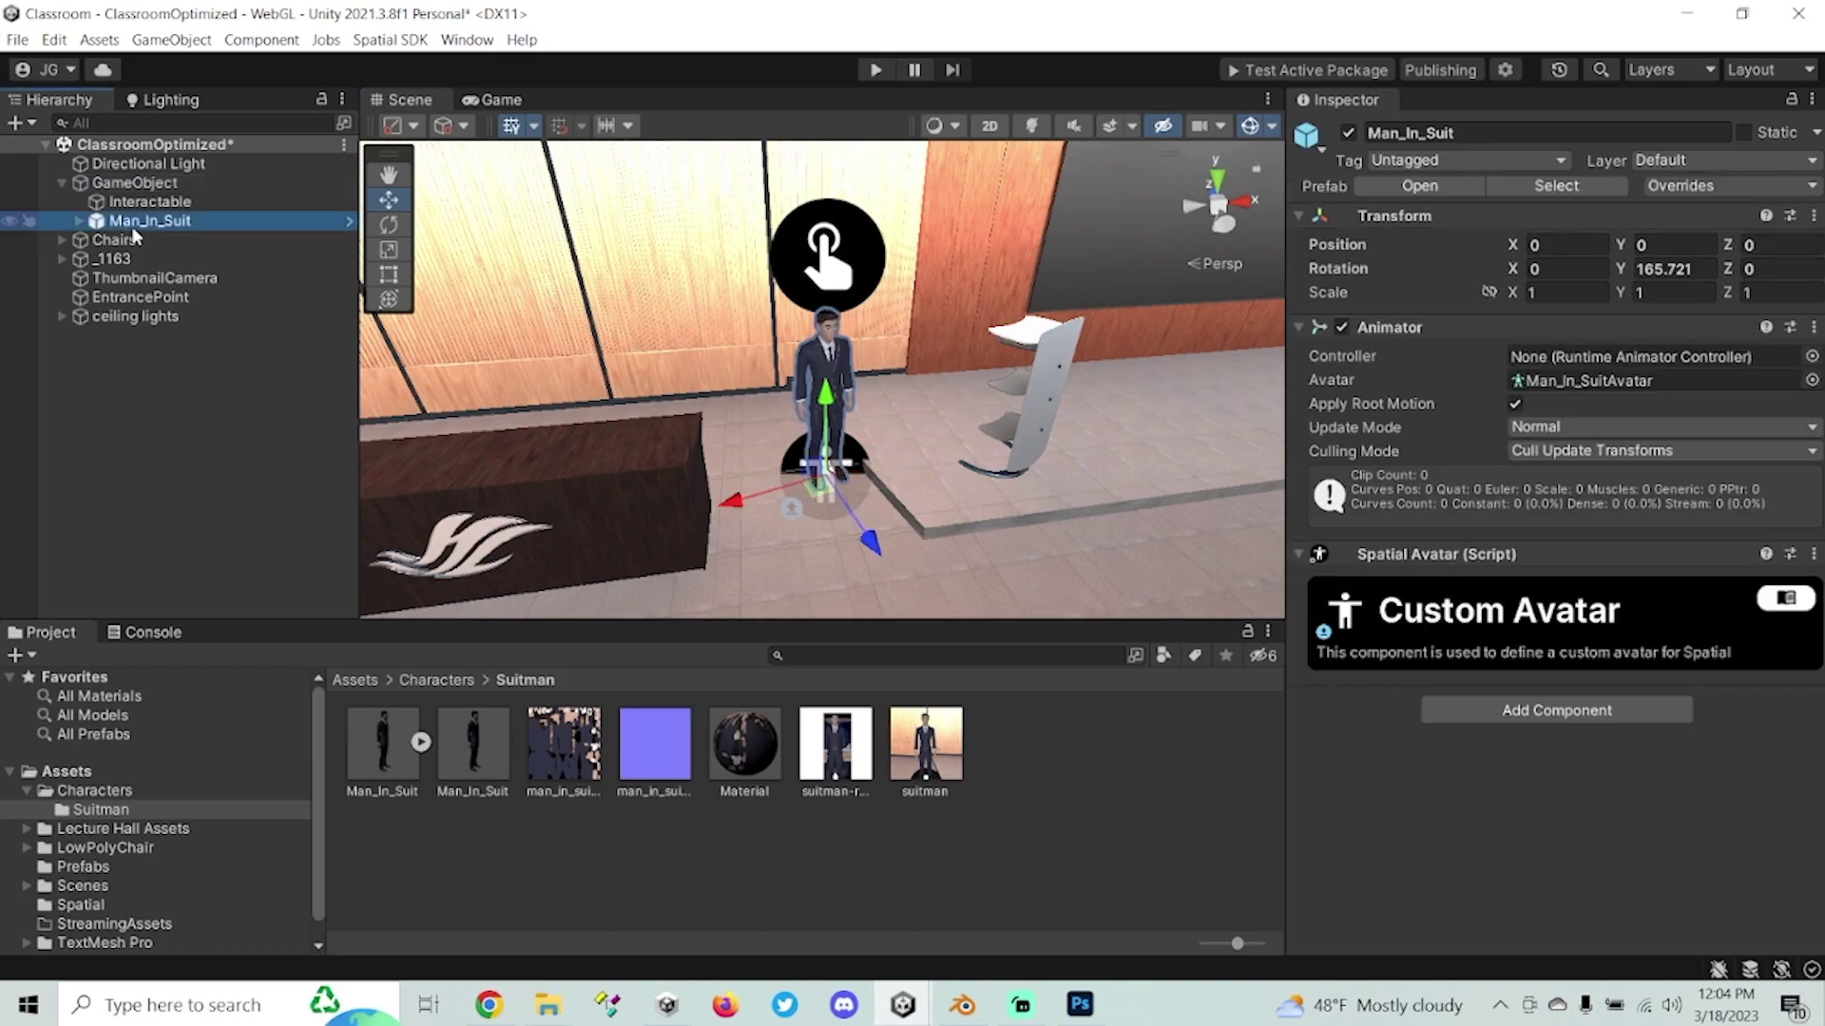
left_click(180, 202)
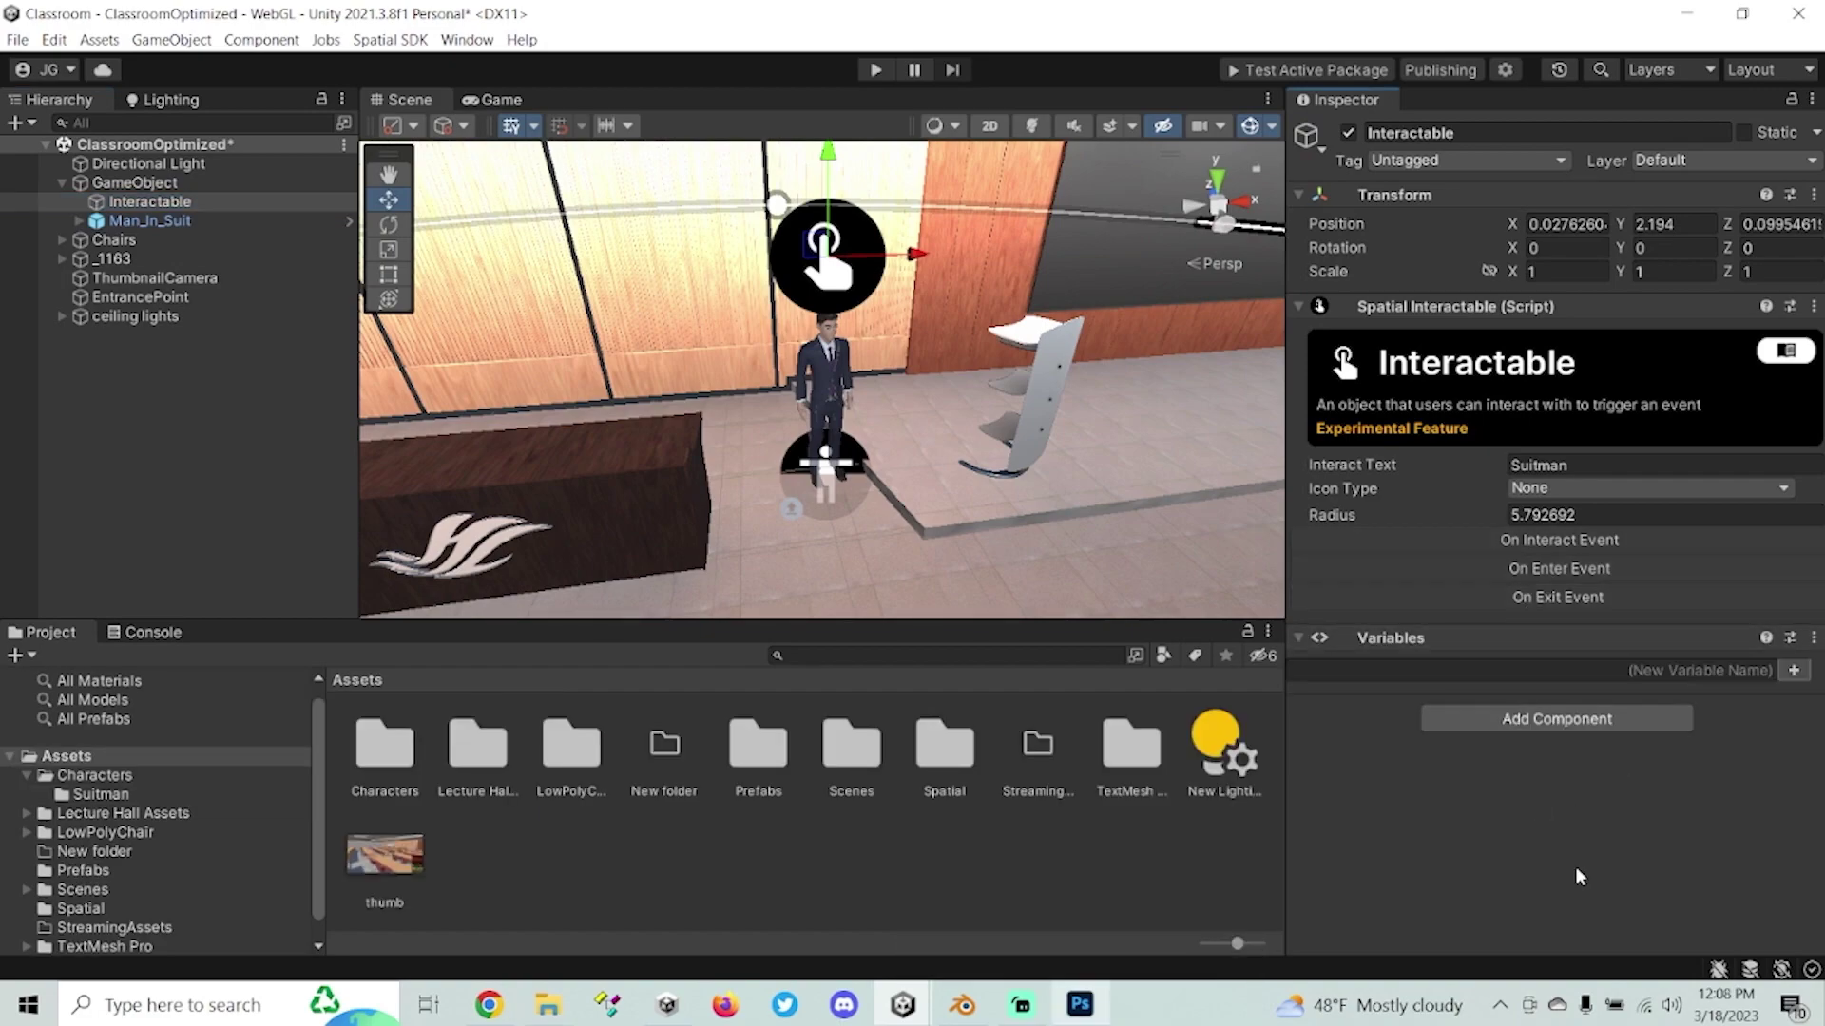
left_click(1541, 728)
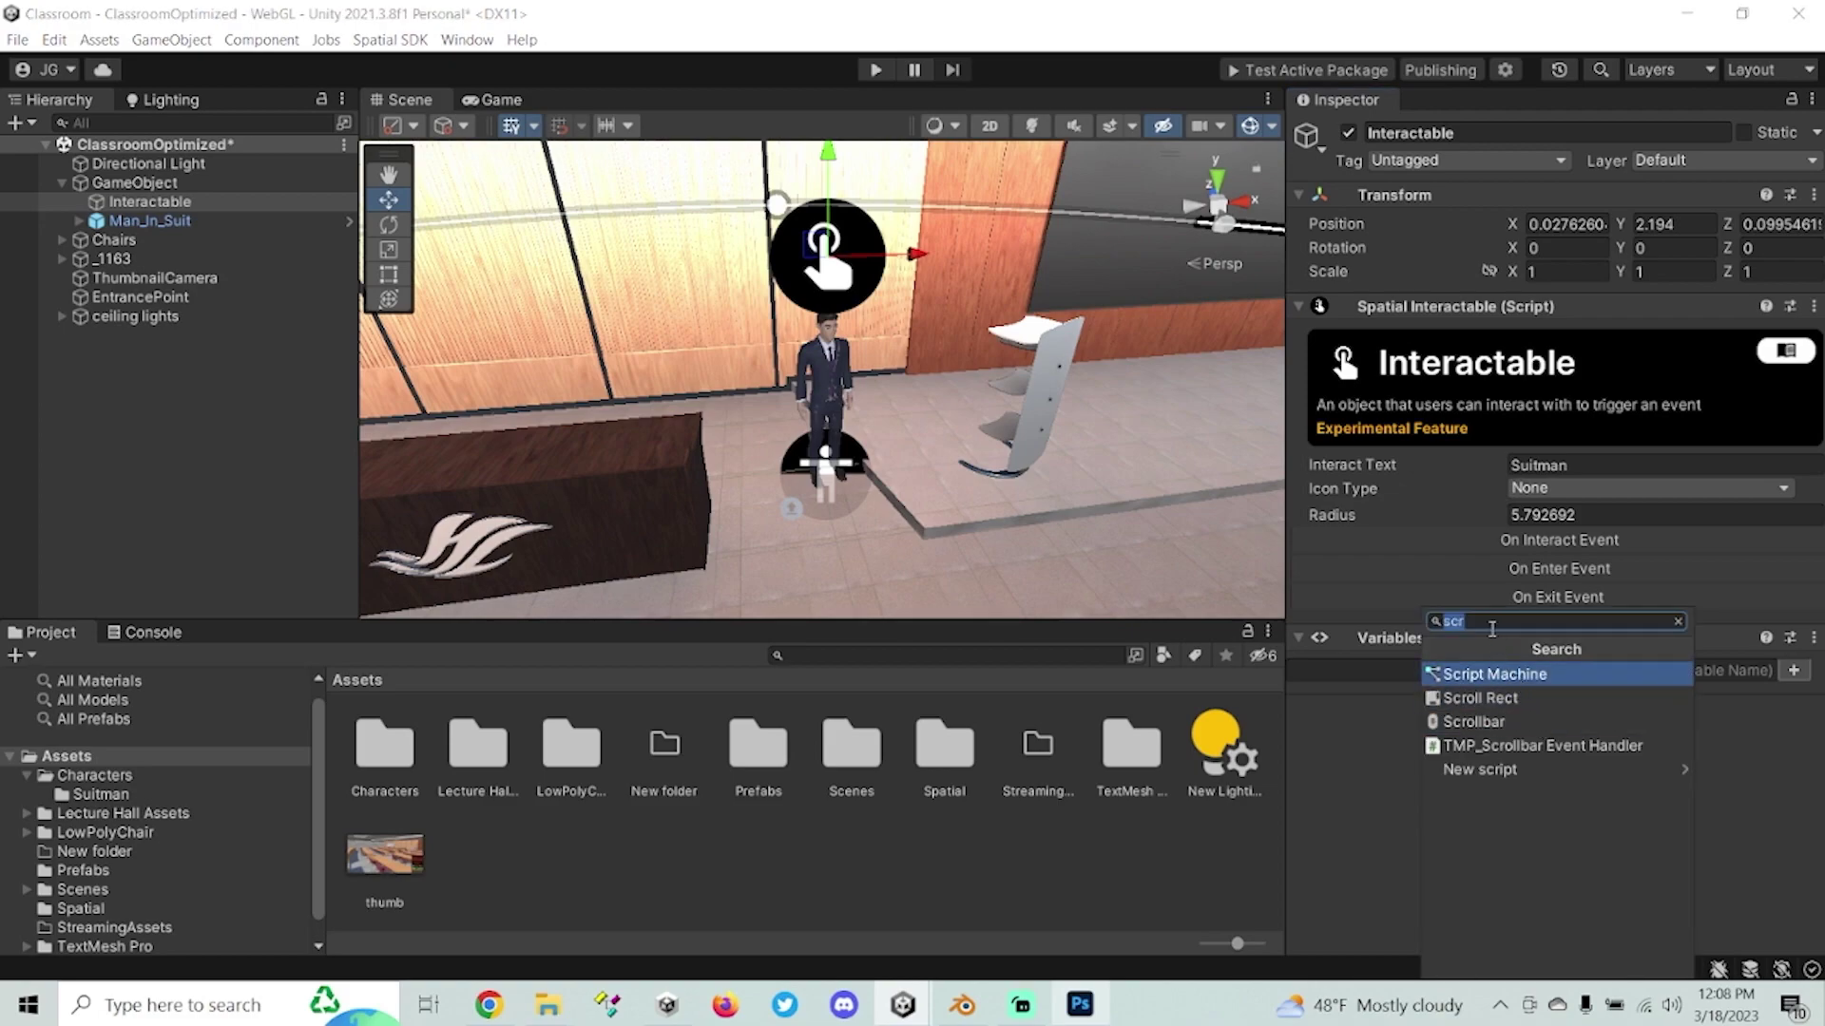
left_click(1470, 673)
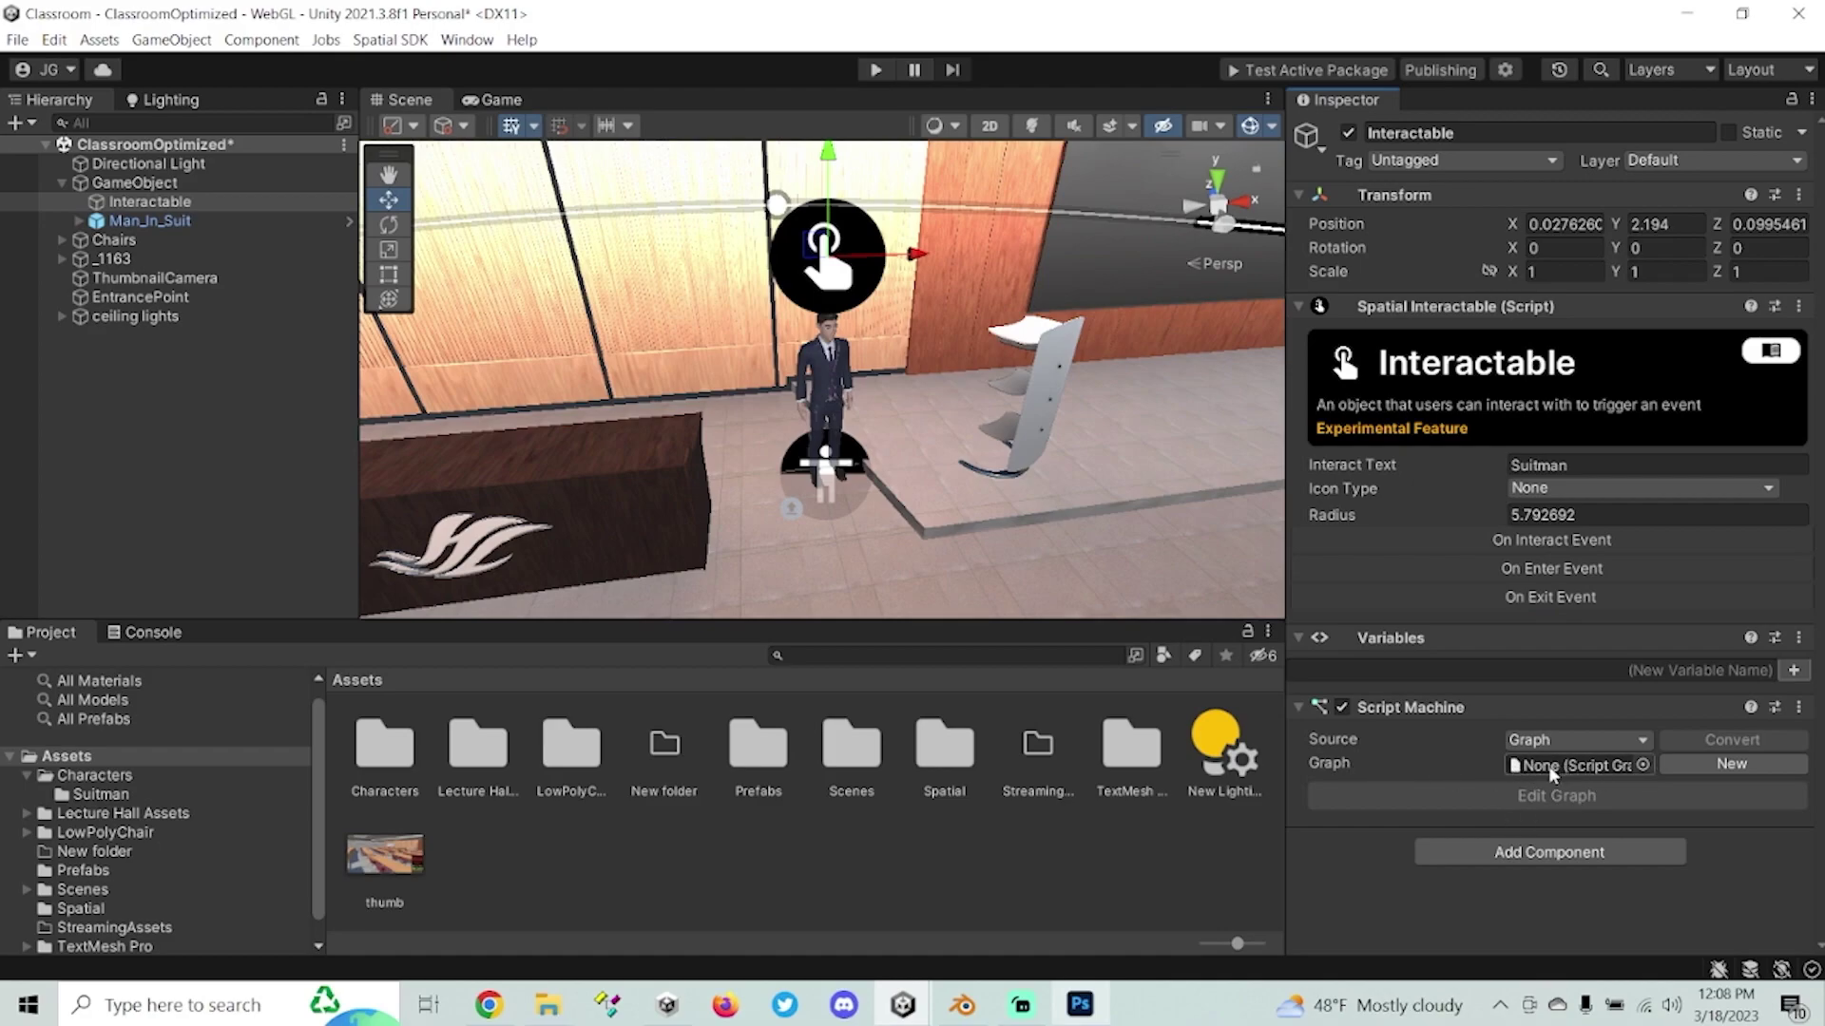
Start a new graph for the Script Machine and create a folder named Visual Scripts inside Assets to hold it.
left_click(1731, 764)
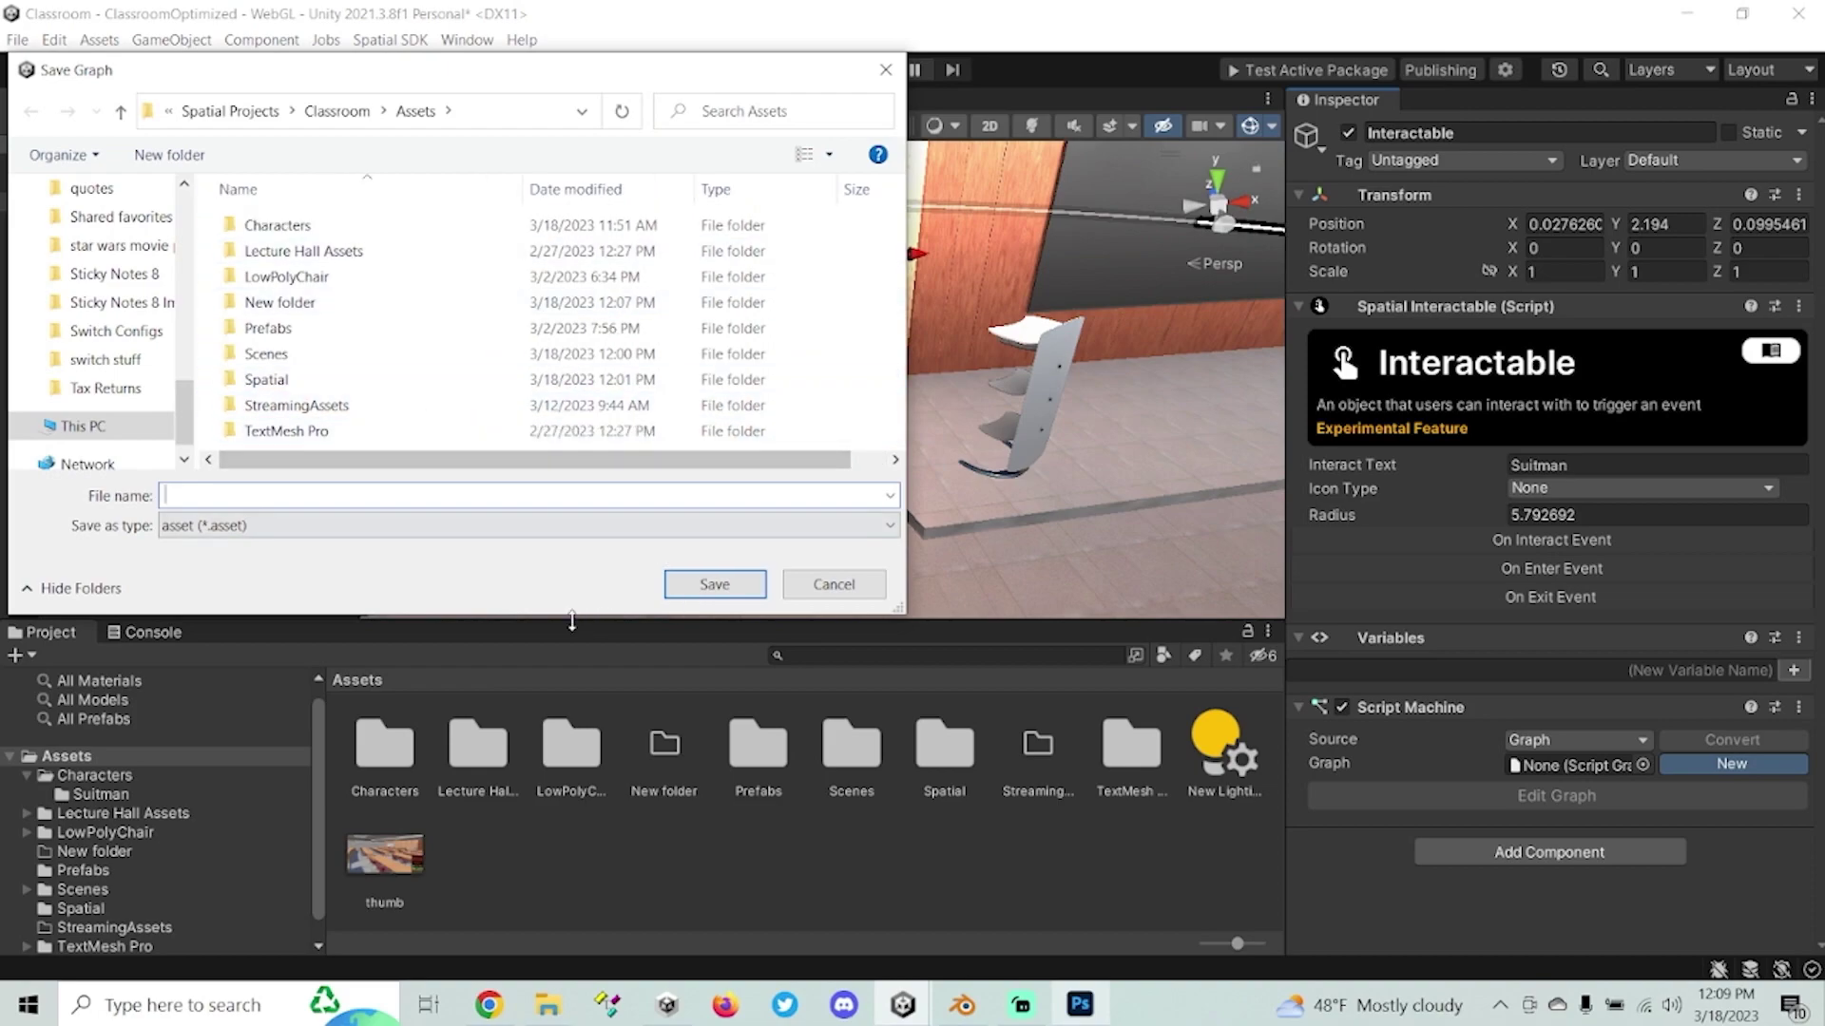
left_click_drag(572, 619, 571, 744)
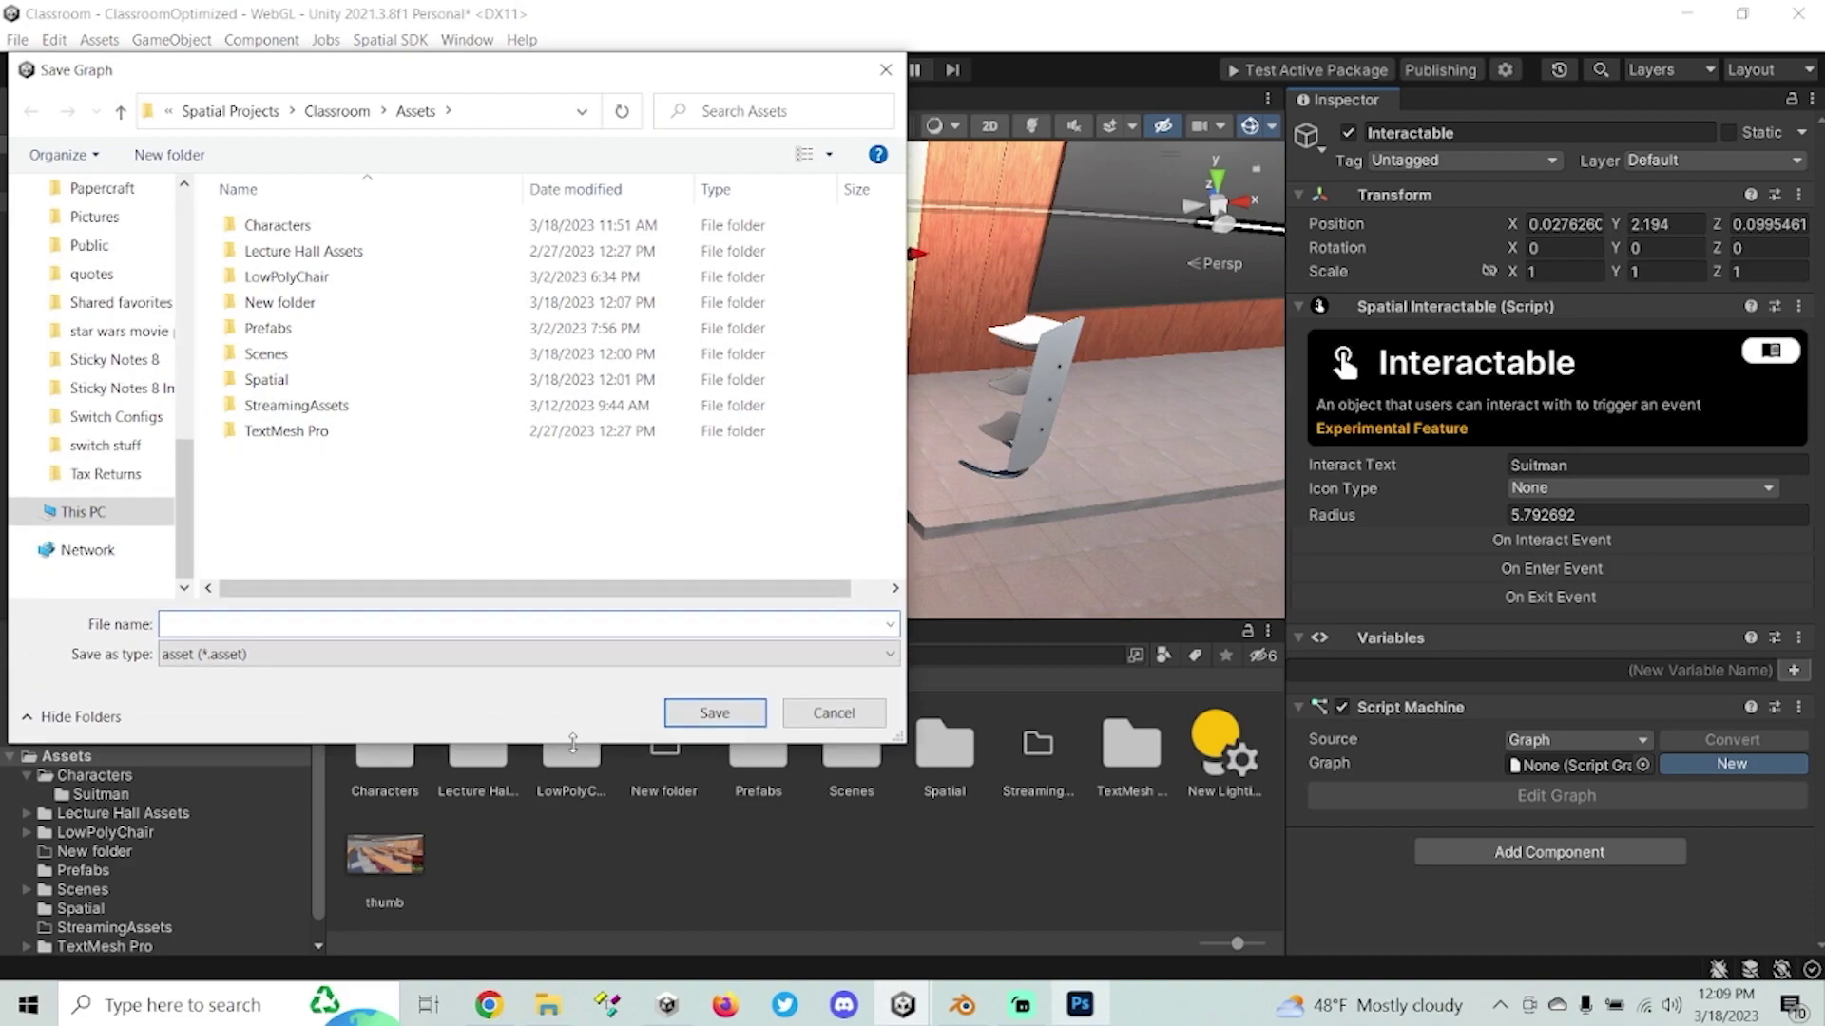
right_click(459, 517)
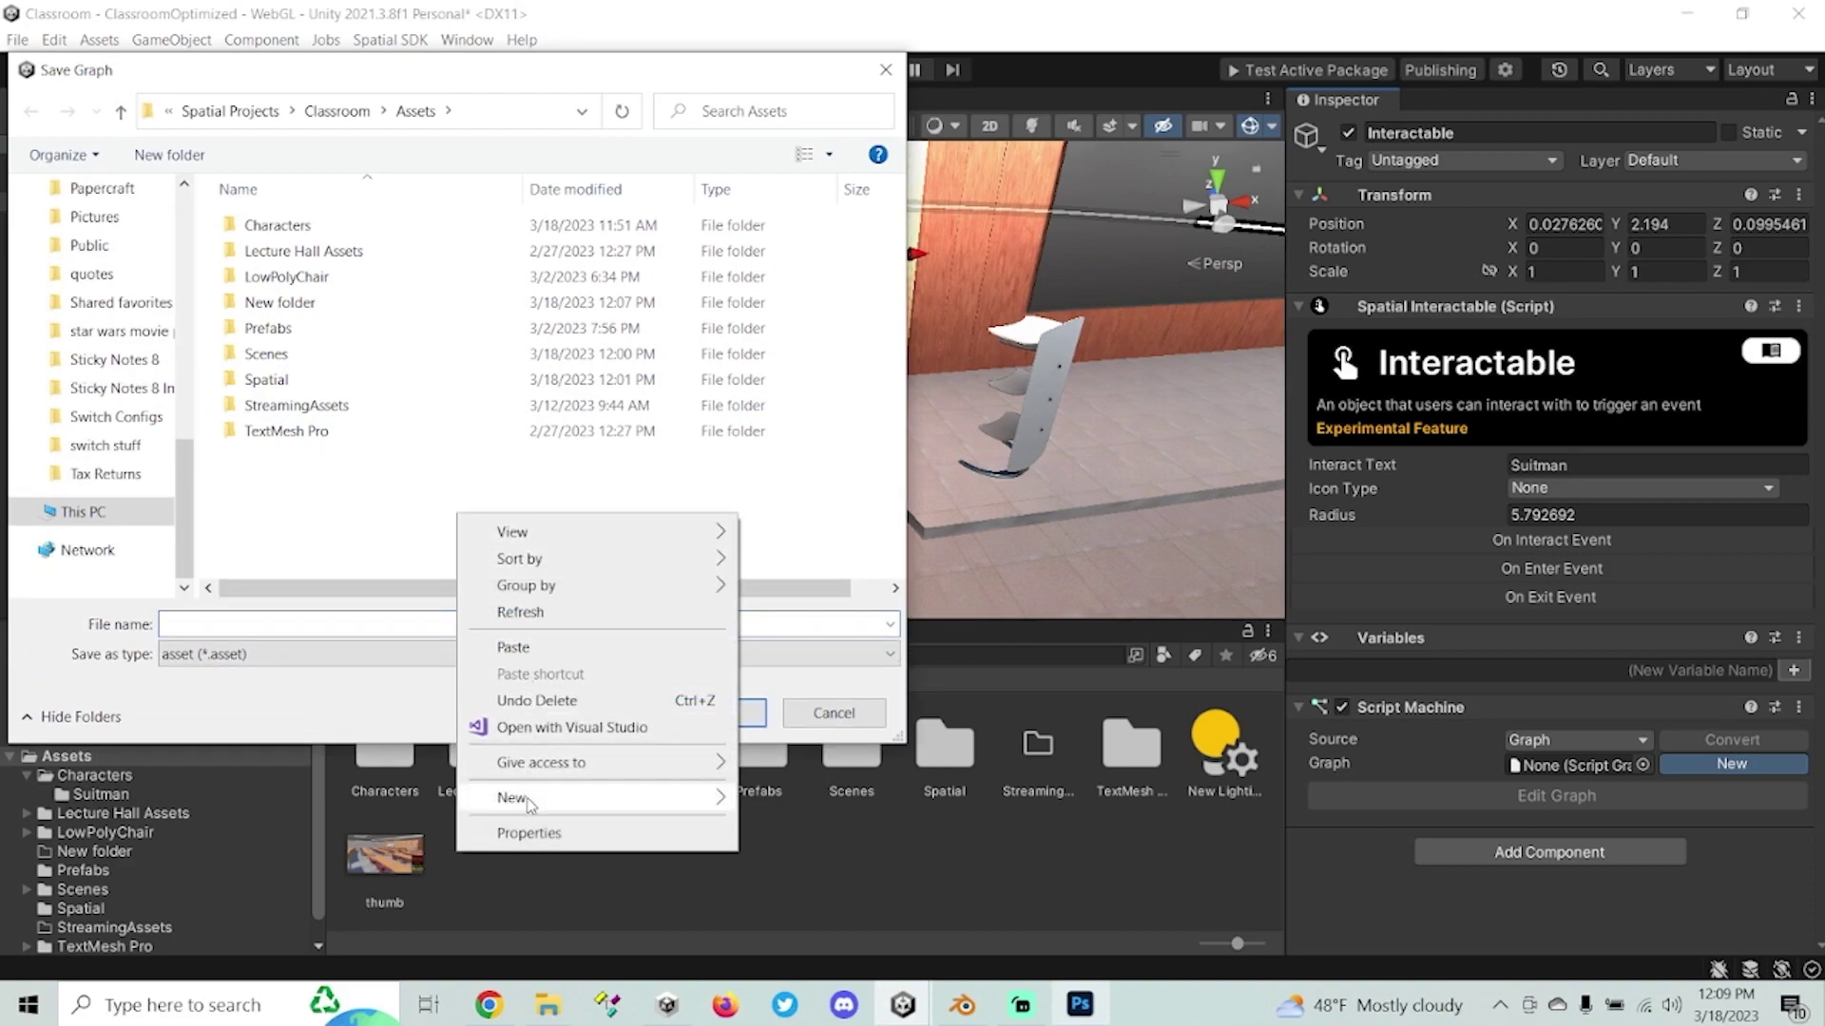
mouse_move(704, 799)
left_click(780, 798)
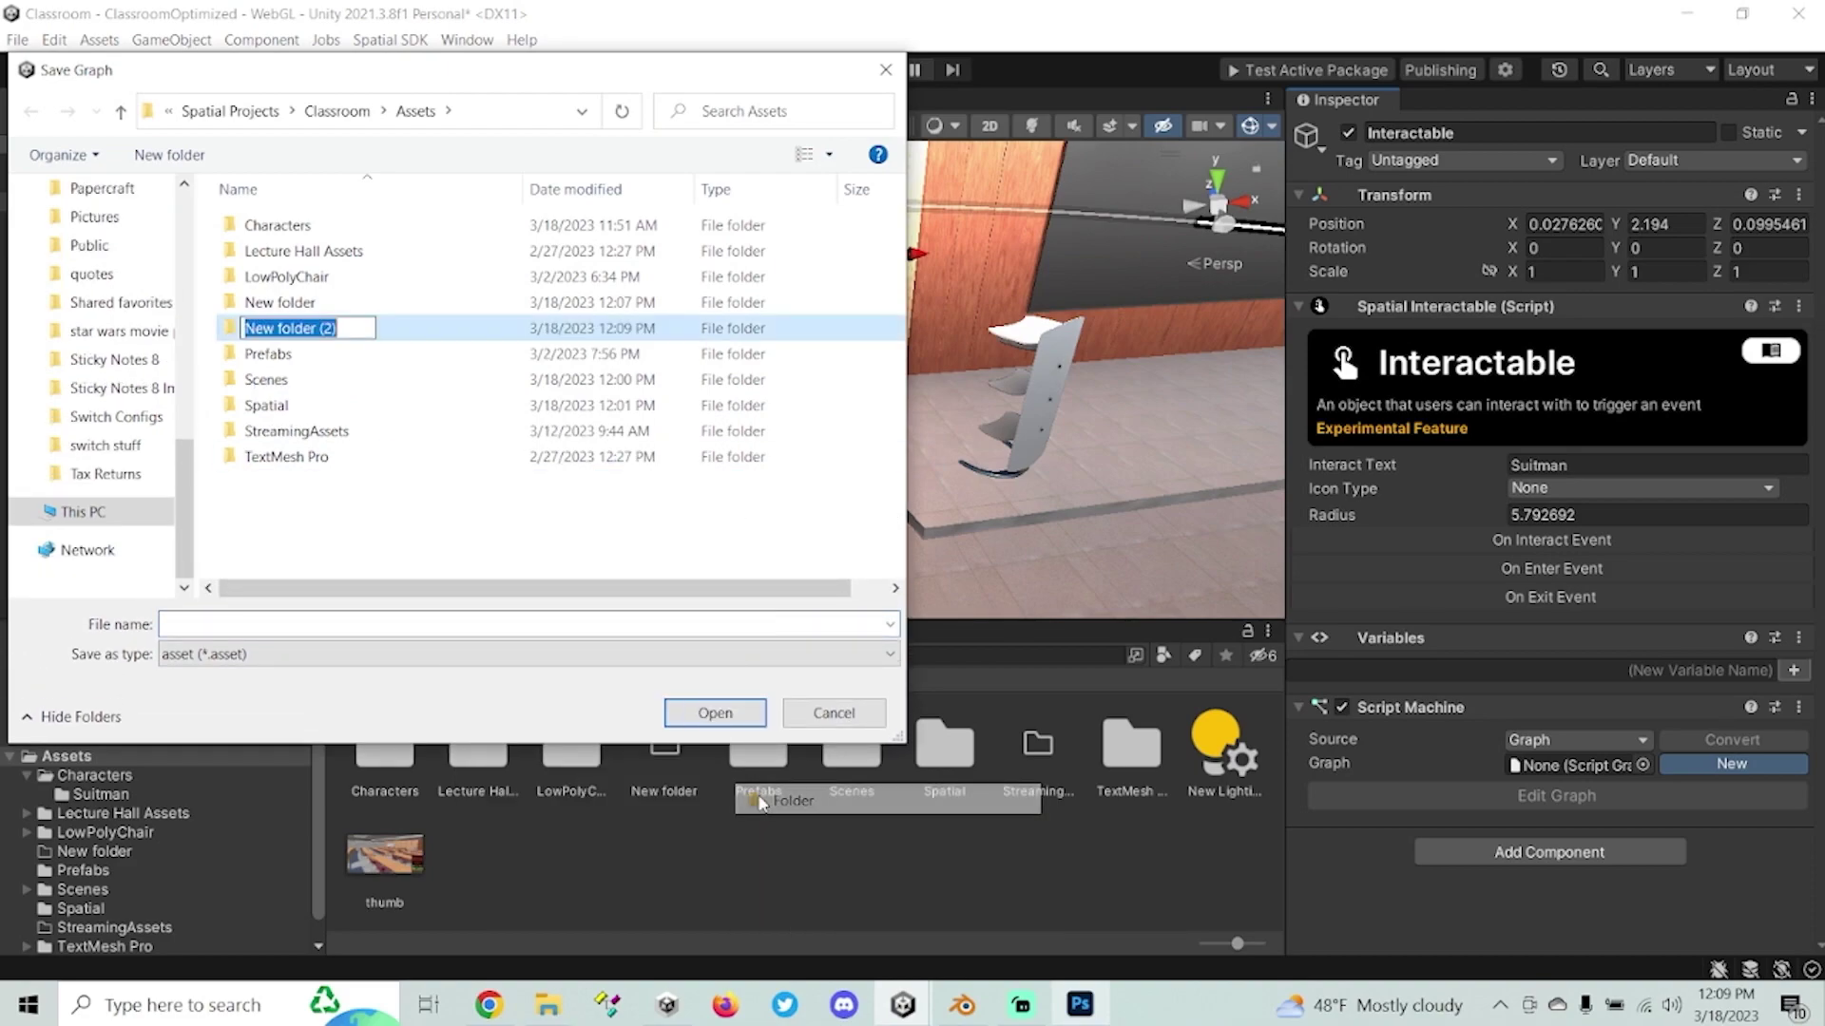
type("Sisual S")
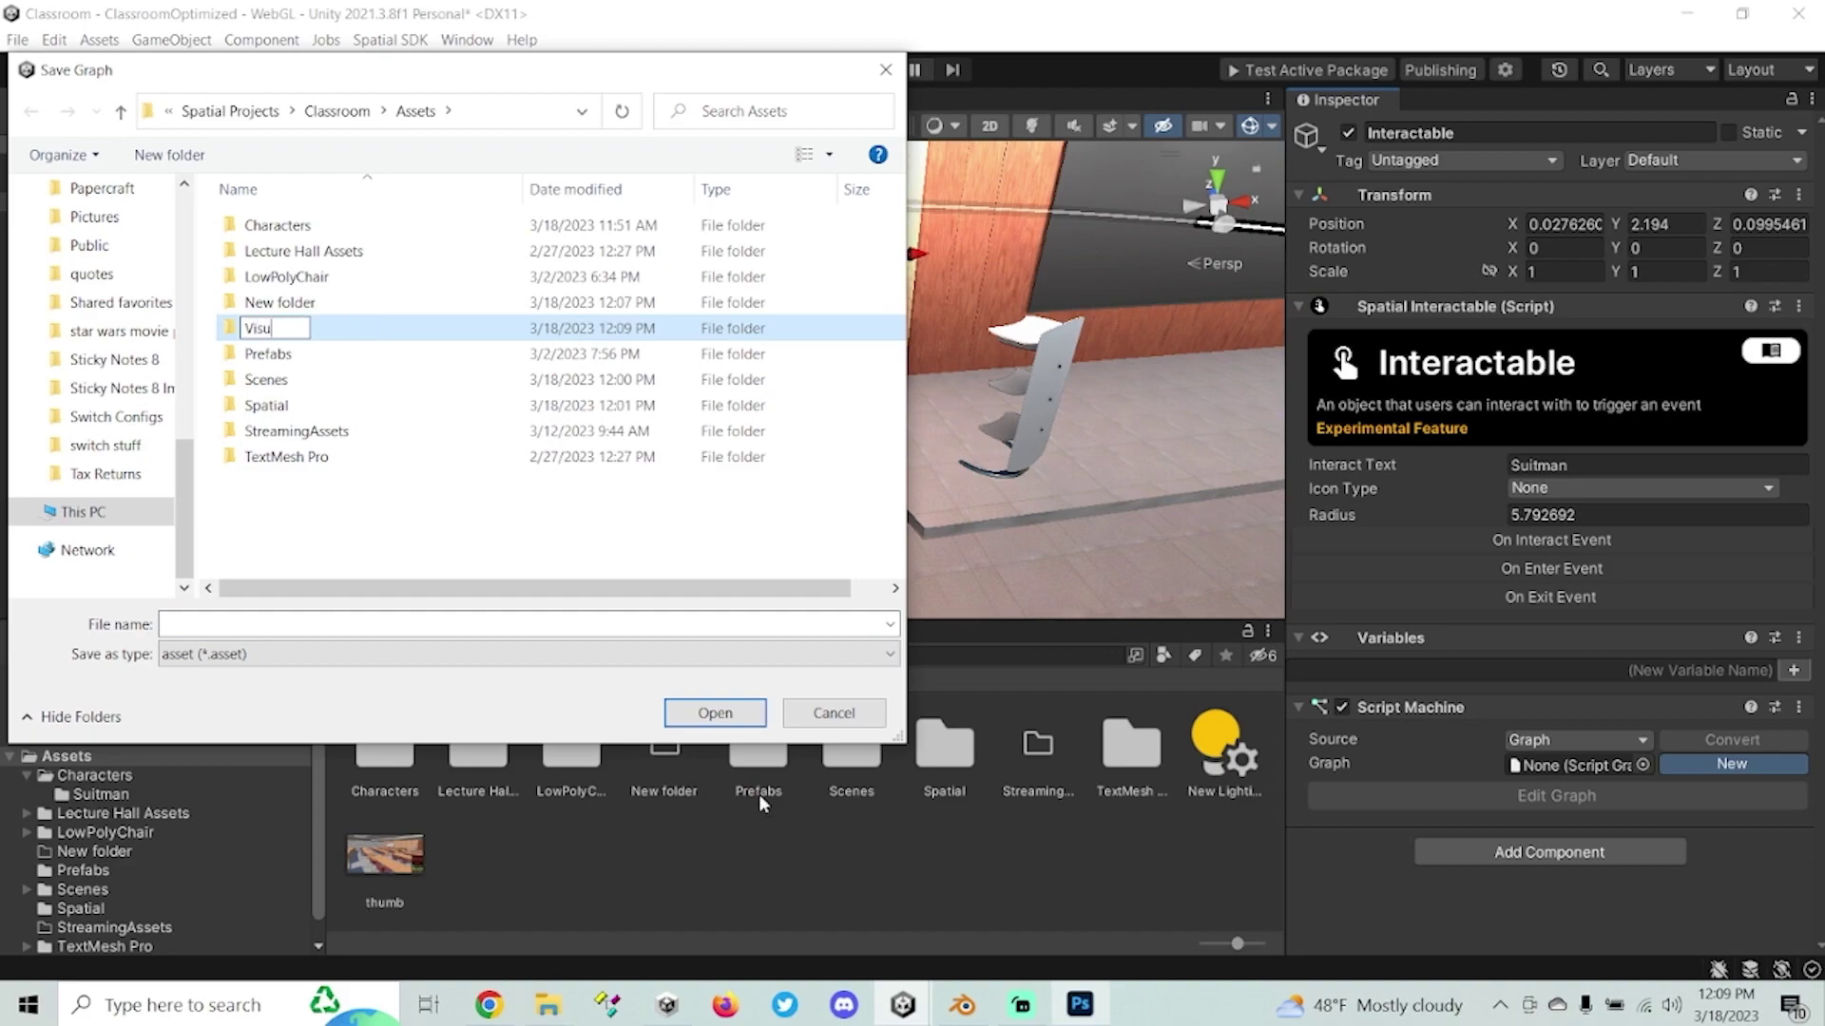
type("cripts")
key("Return")
key("Return")
Save the new graph as suitman in the Visual Scripts folder.
left_click(422, 623)
type("Suitman")
key("Return")
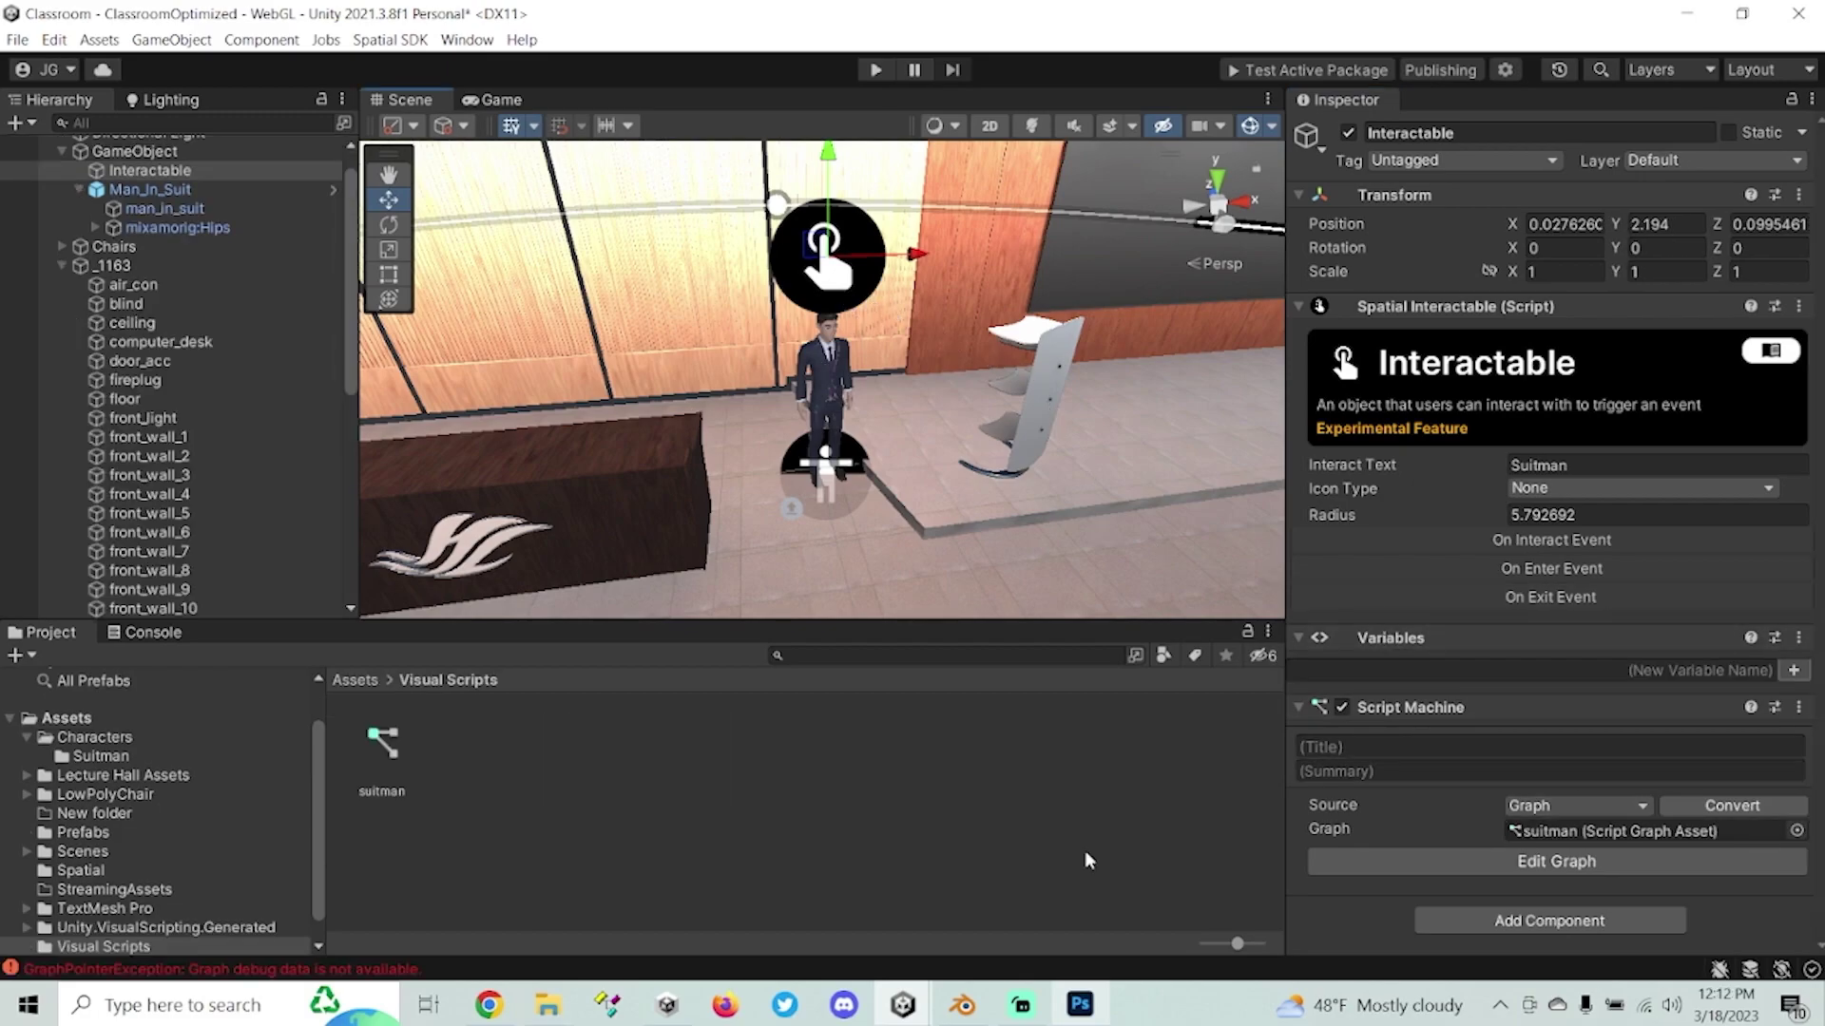
Open the suitman script graph and delete its default On Start and On Update event nodes.
double_click(382, 743)
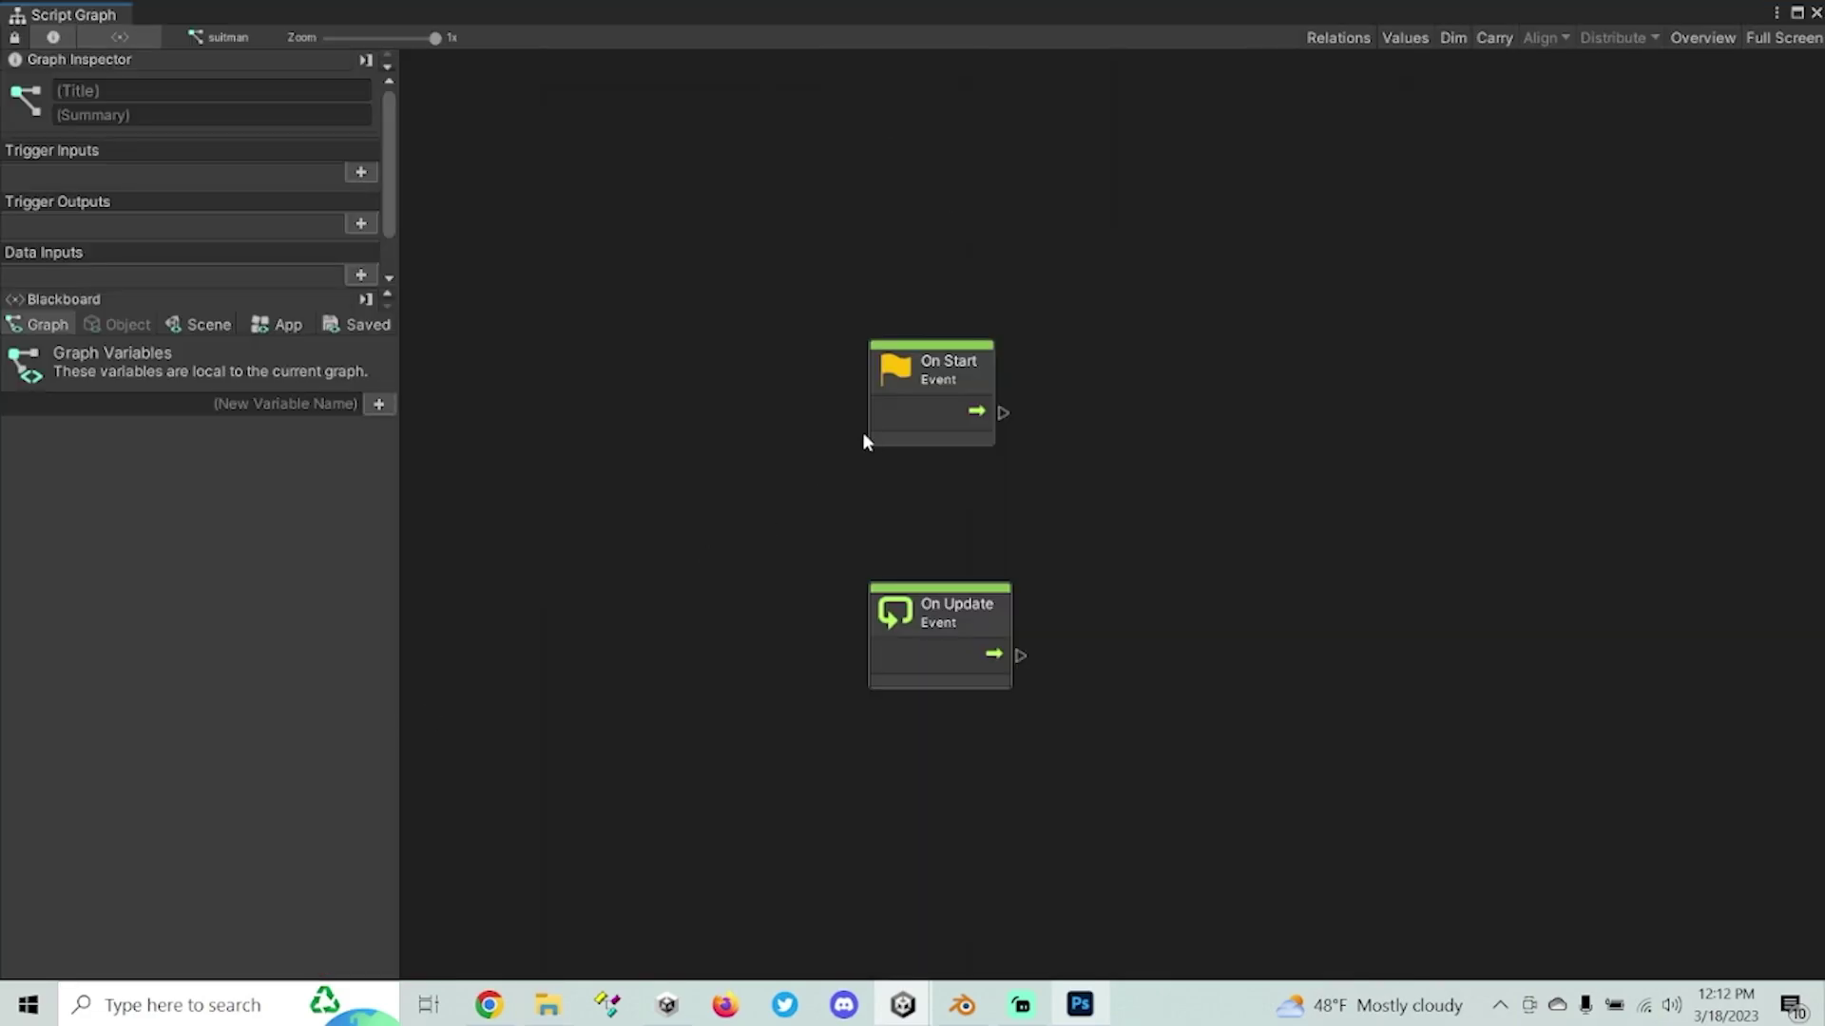
left_click_drag(898, 359, 789, 367)
left_click_drag(942, 600, 922, 400)
key("Delete")
left_click(811, 369)
key("Delete")
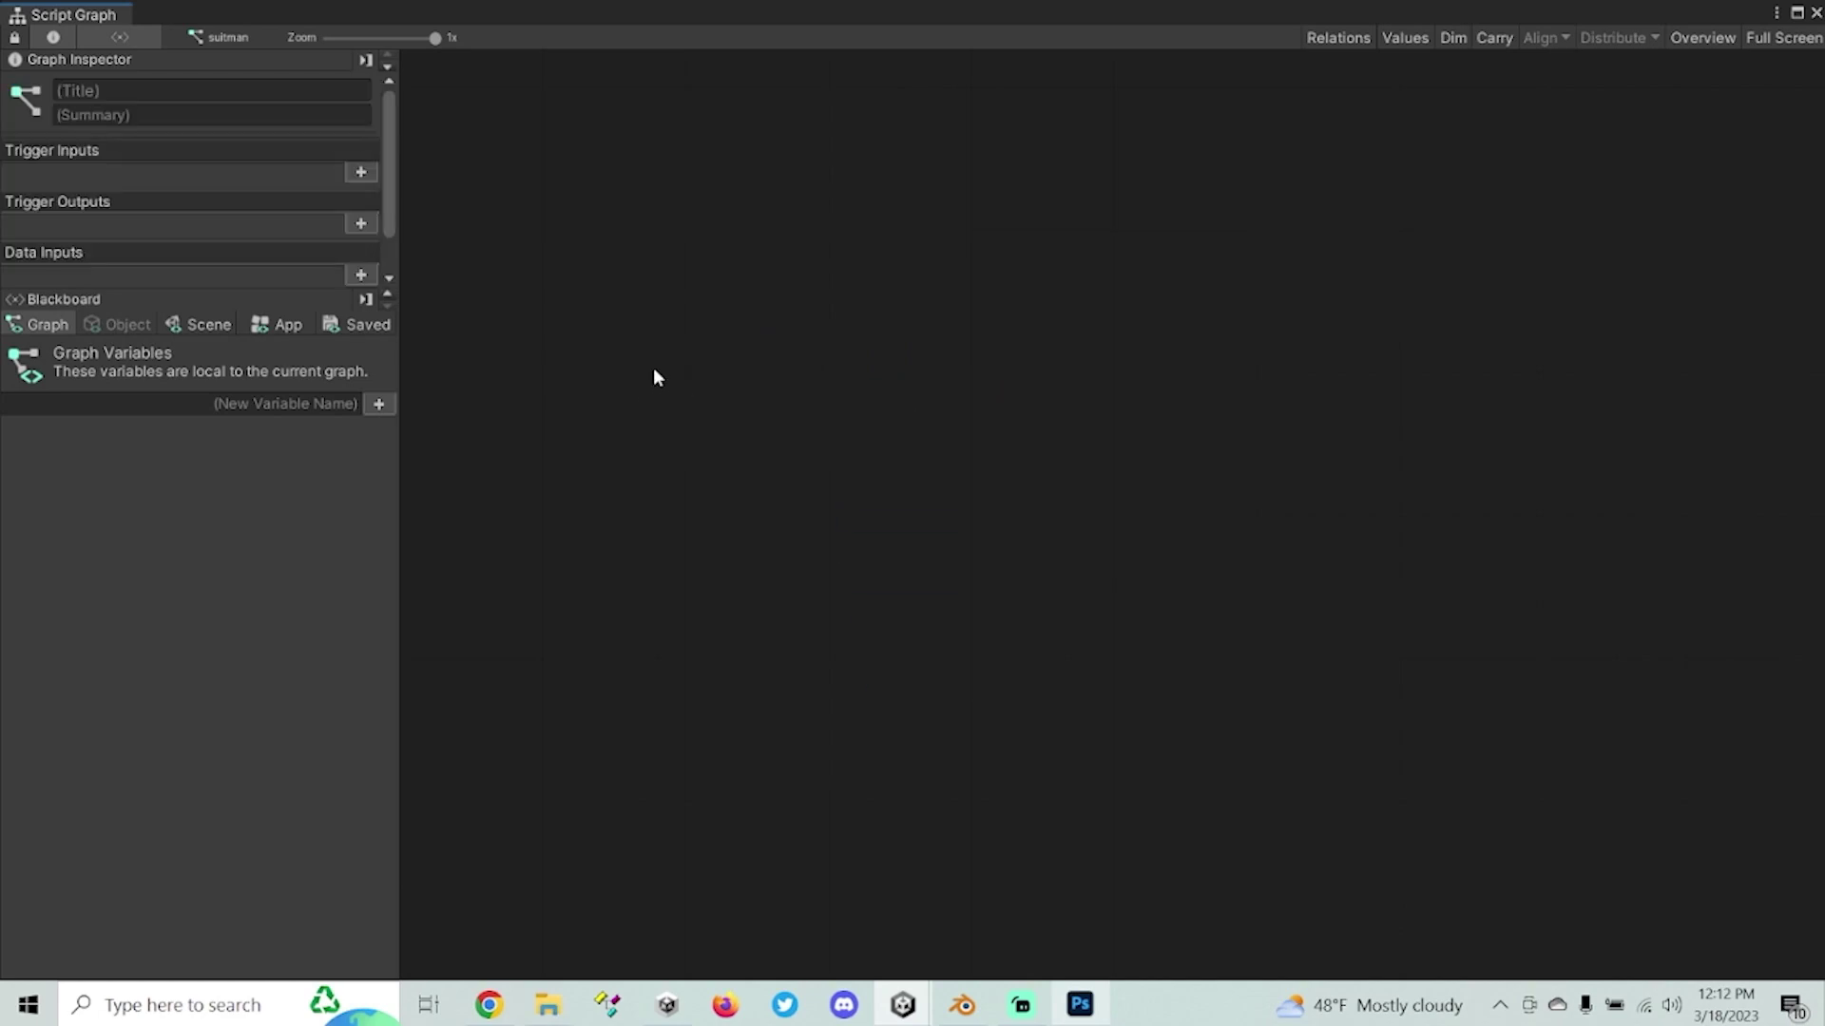
Add a Spatial Interactable: On Interact event node to the empty graph and place it in the upper area.
right_click(654, 377)
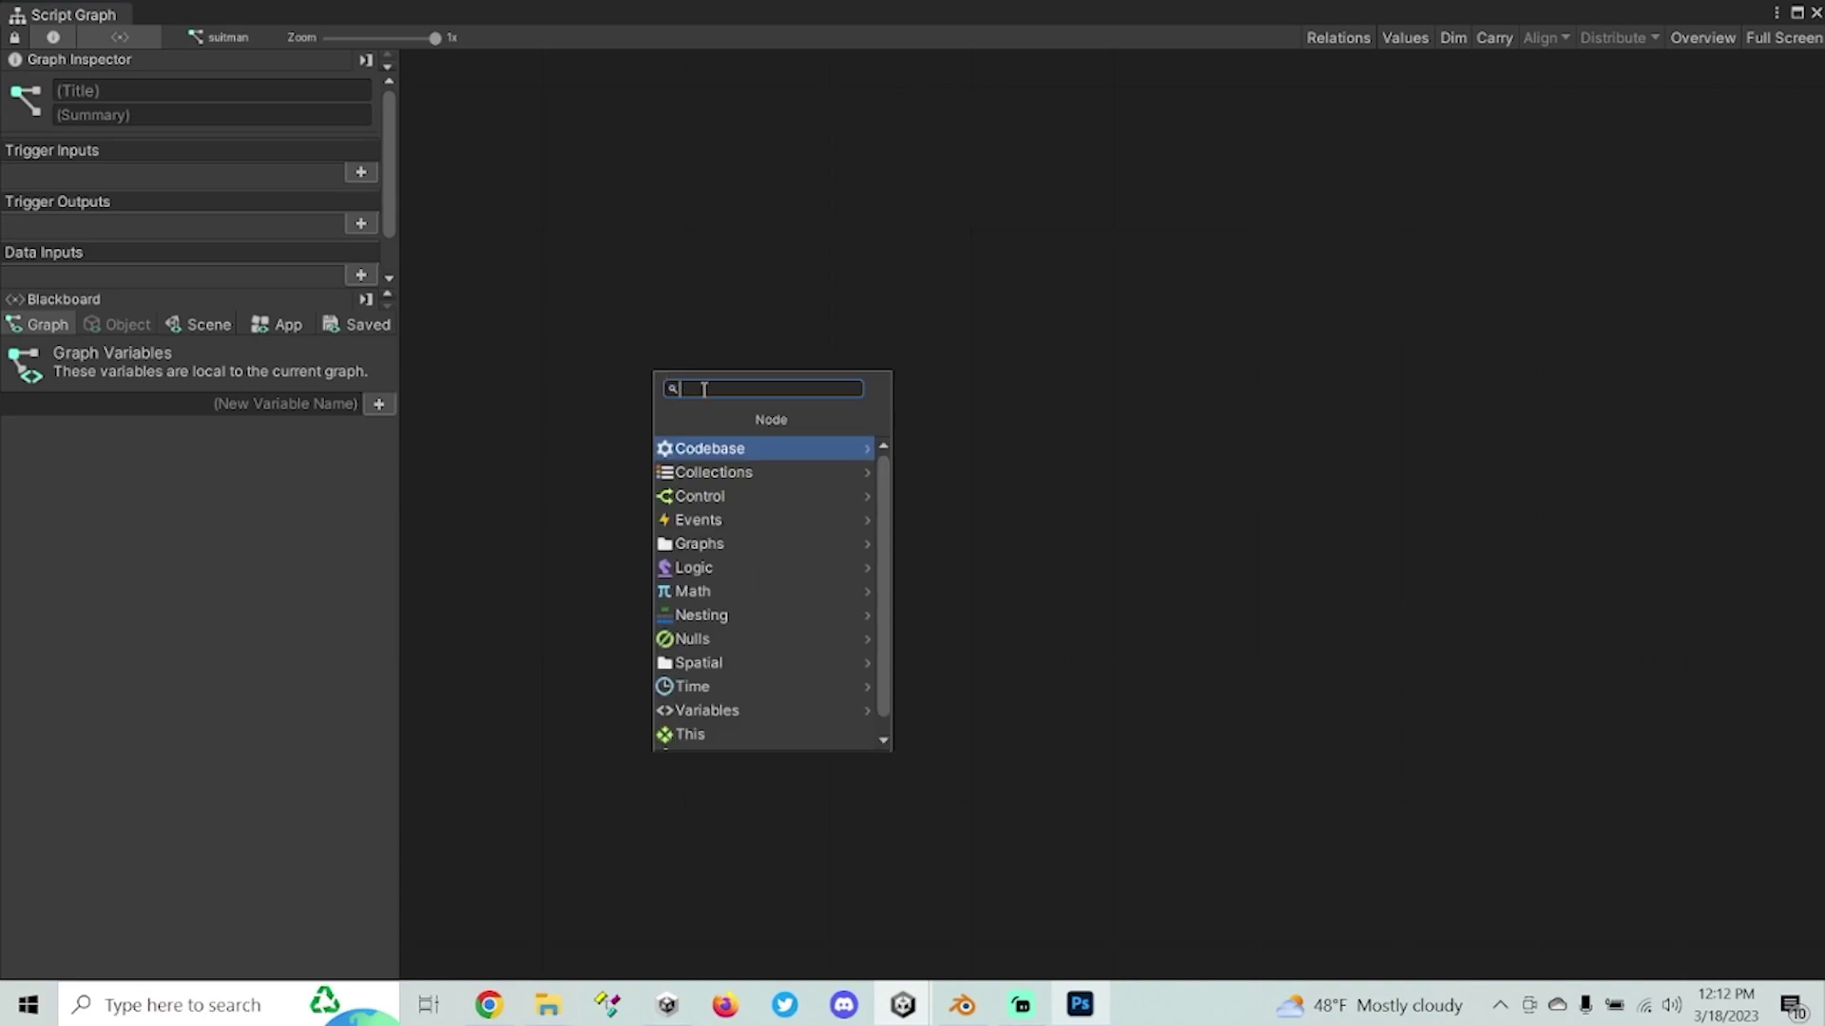
type("spatial on inter")
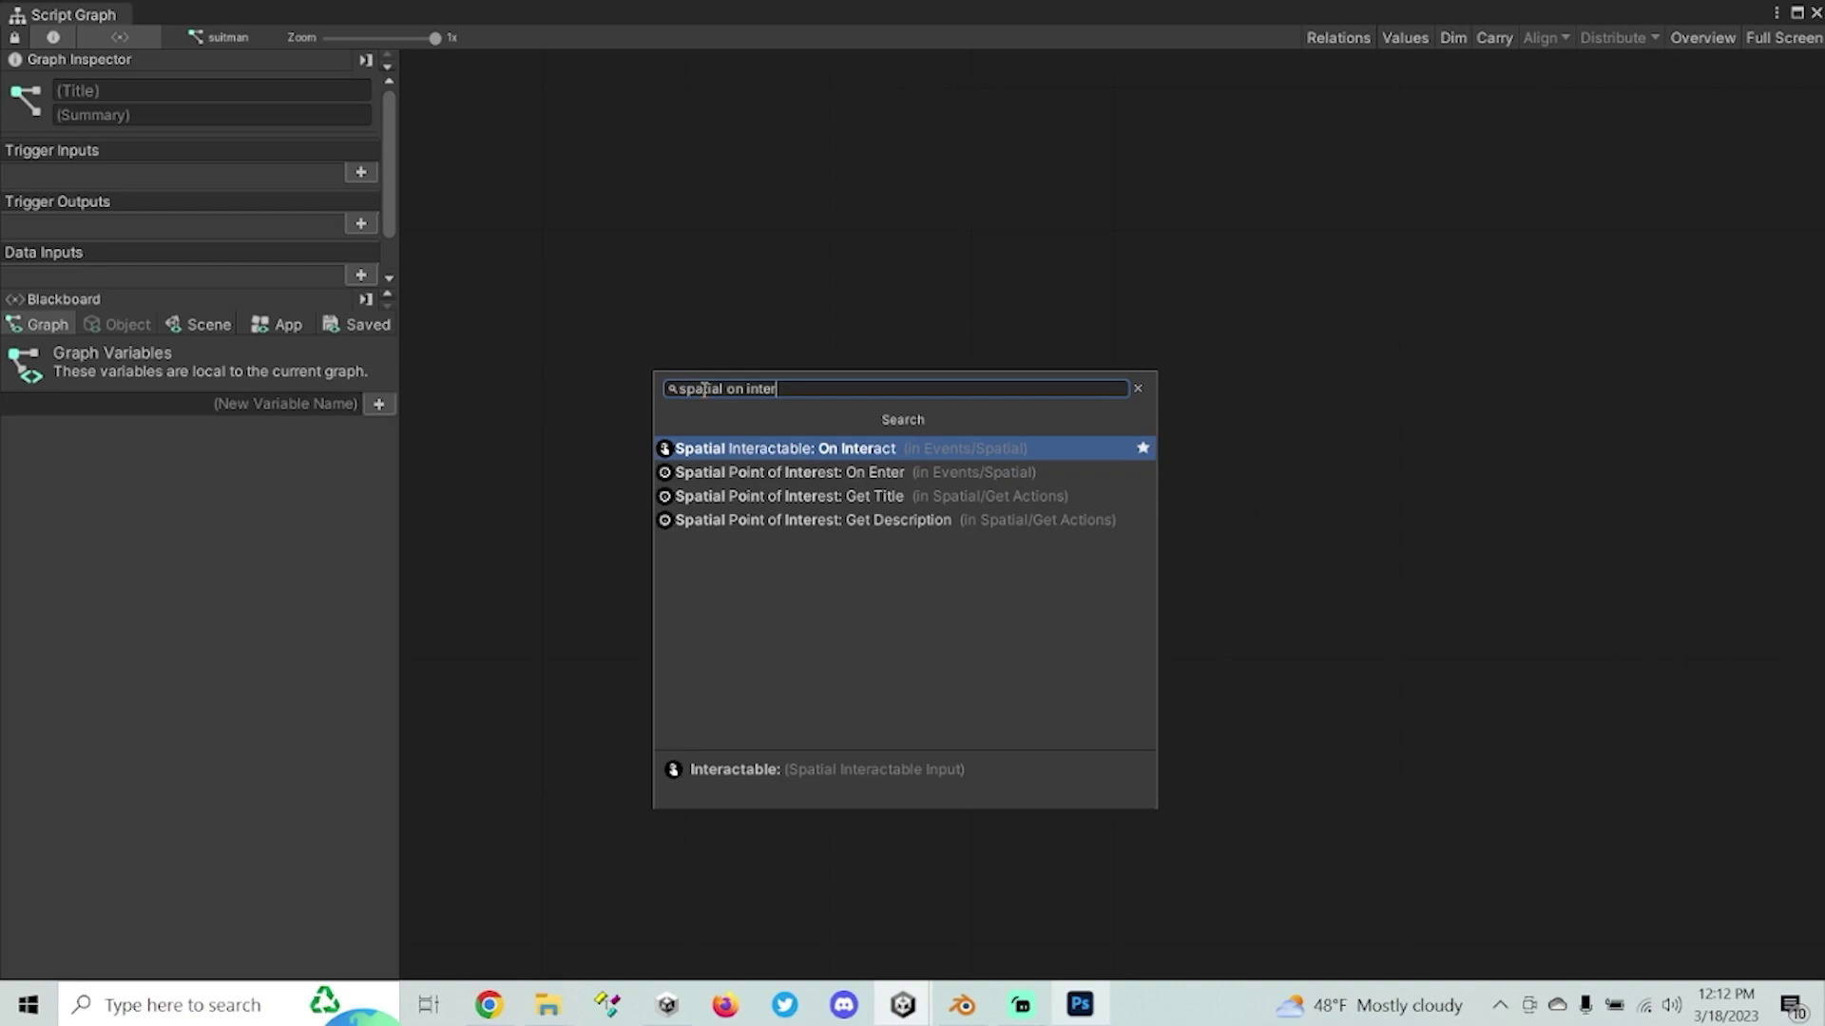
left_click(833, 457)
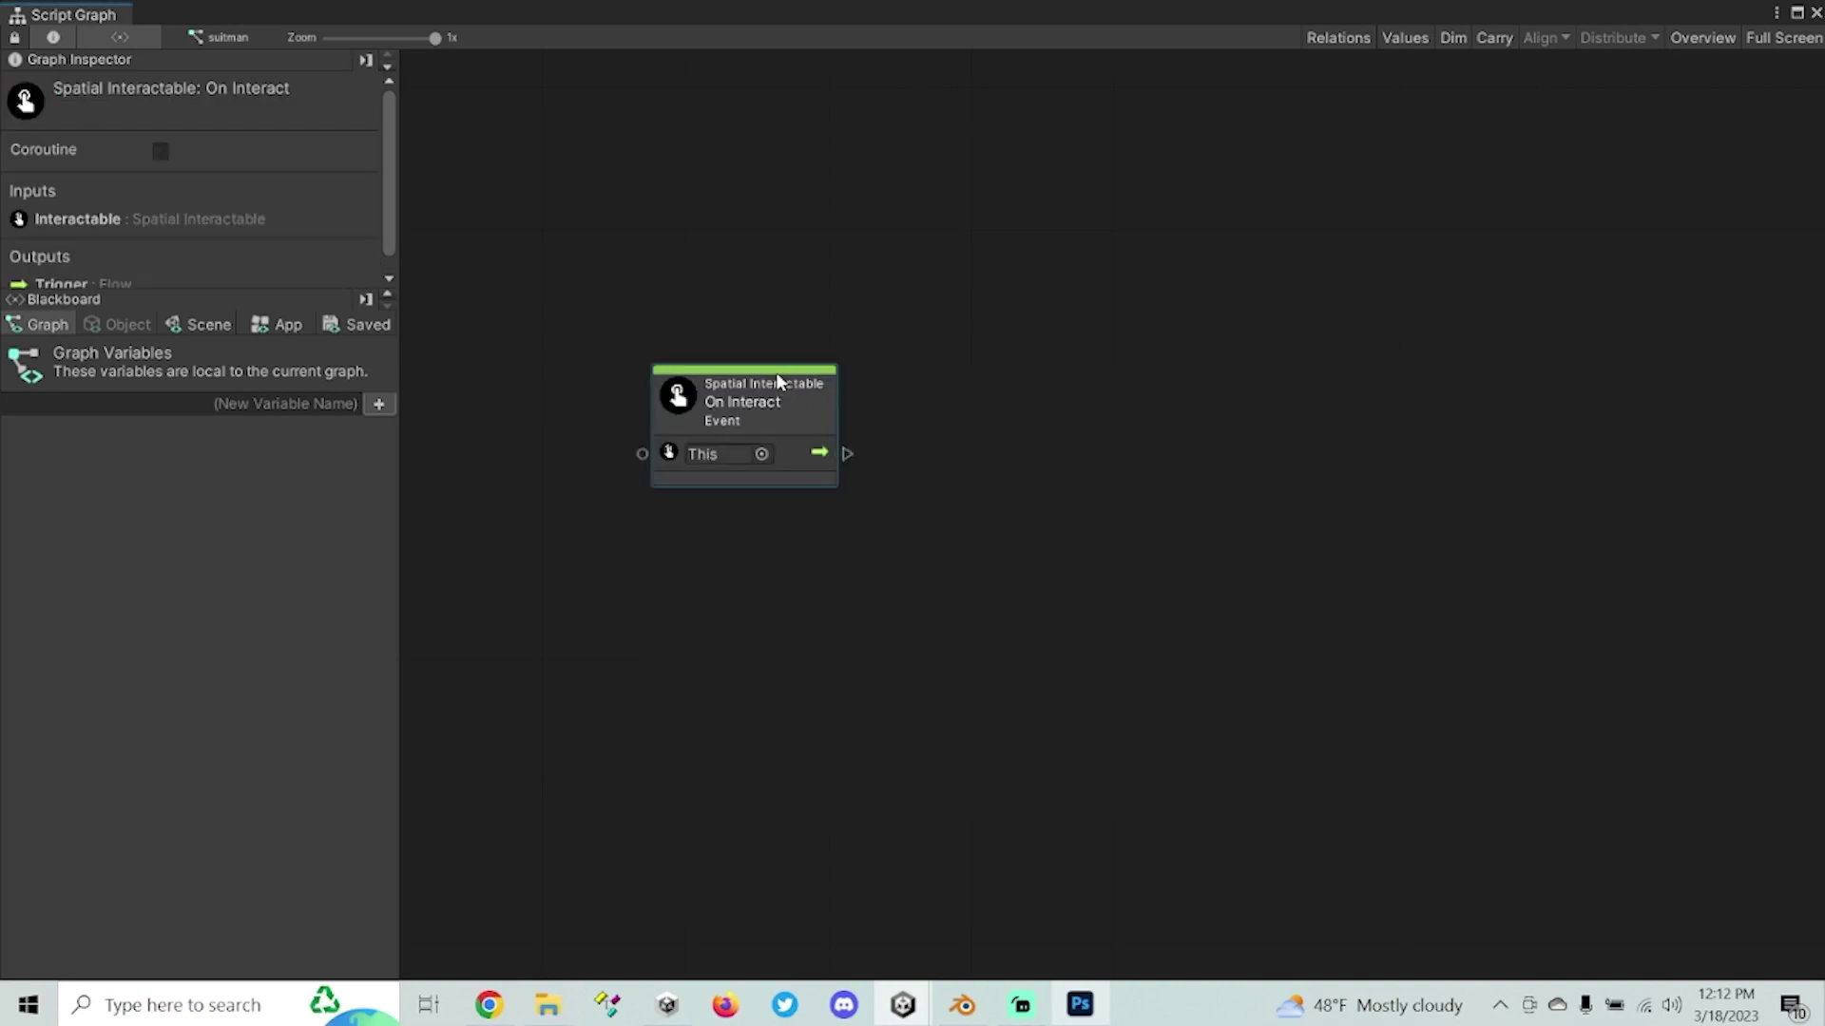
left_click_drag(779, 383, 745, 278)
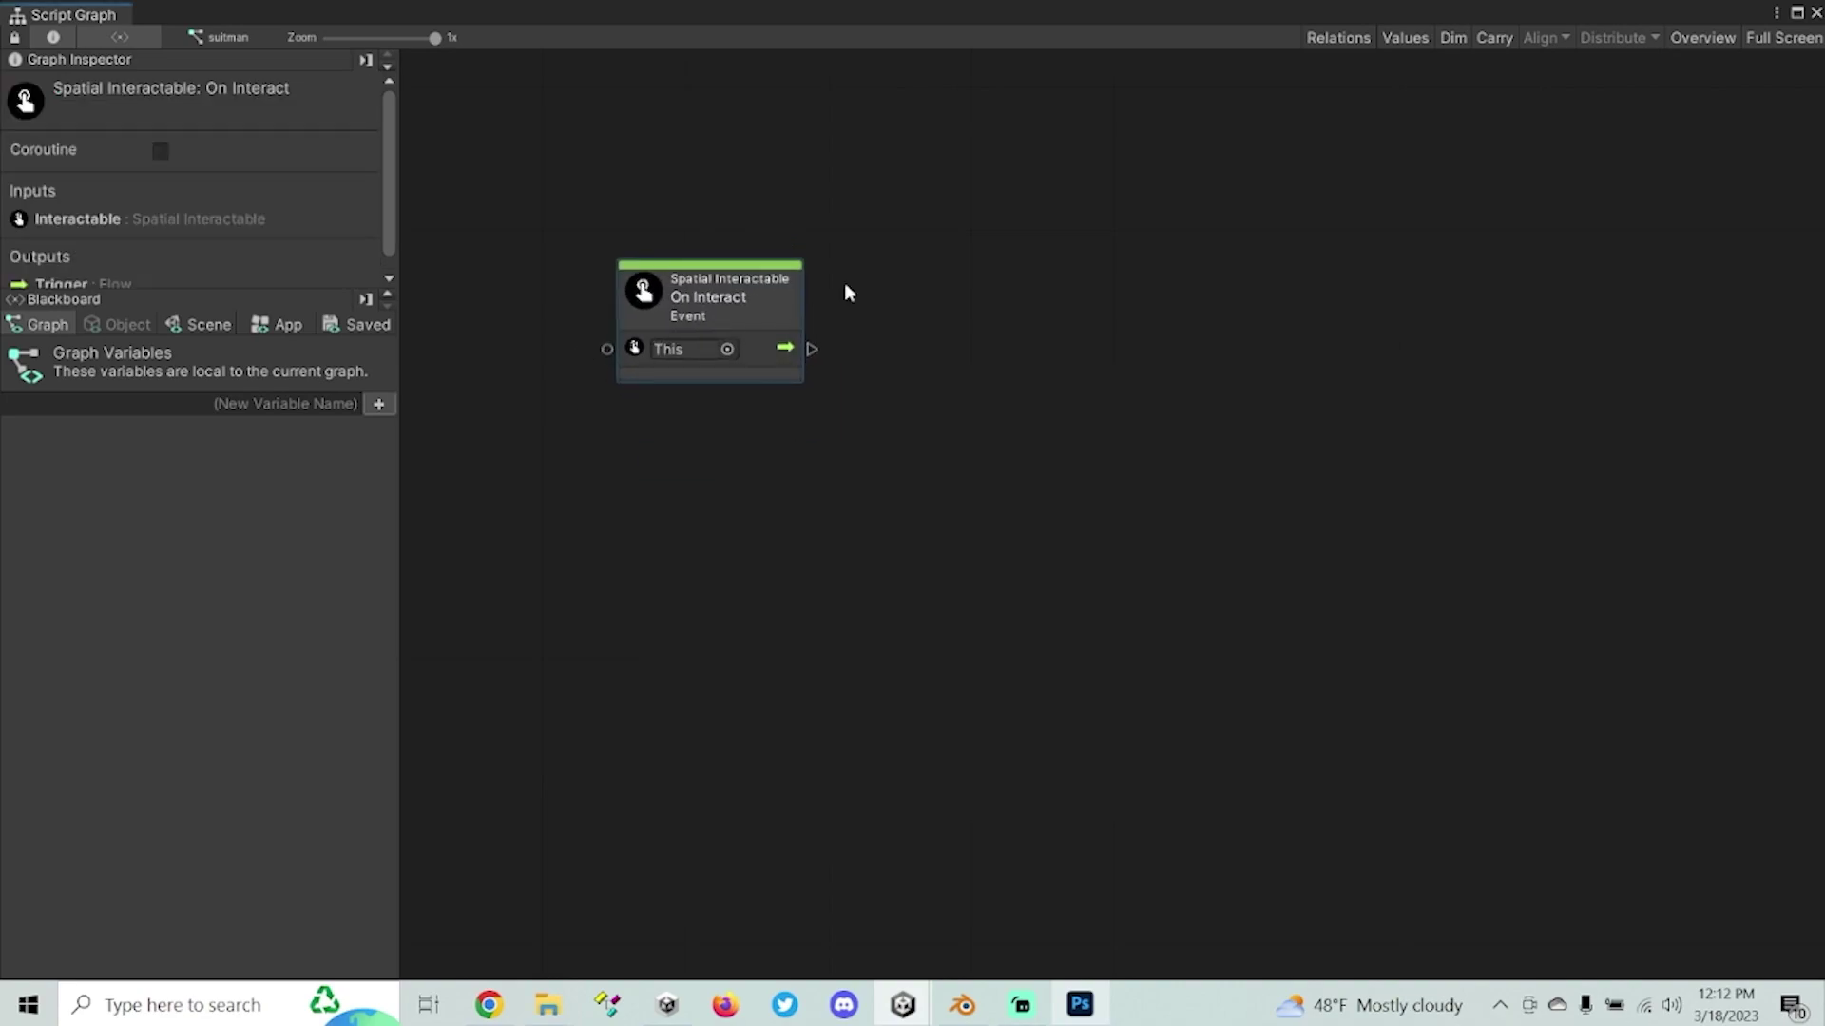
double_click(1469, 5)
mouse_move(1395, 144)
left_mouse_down()
mouse_move(1303, 285)
mouse_move(1403, 128)
left_mouse_up()
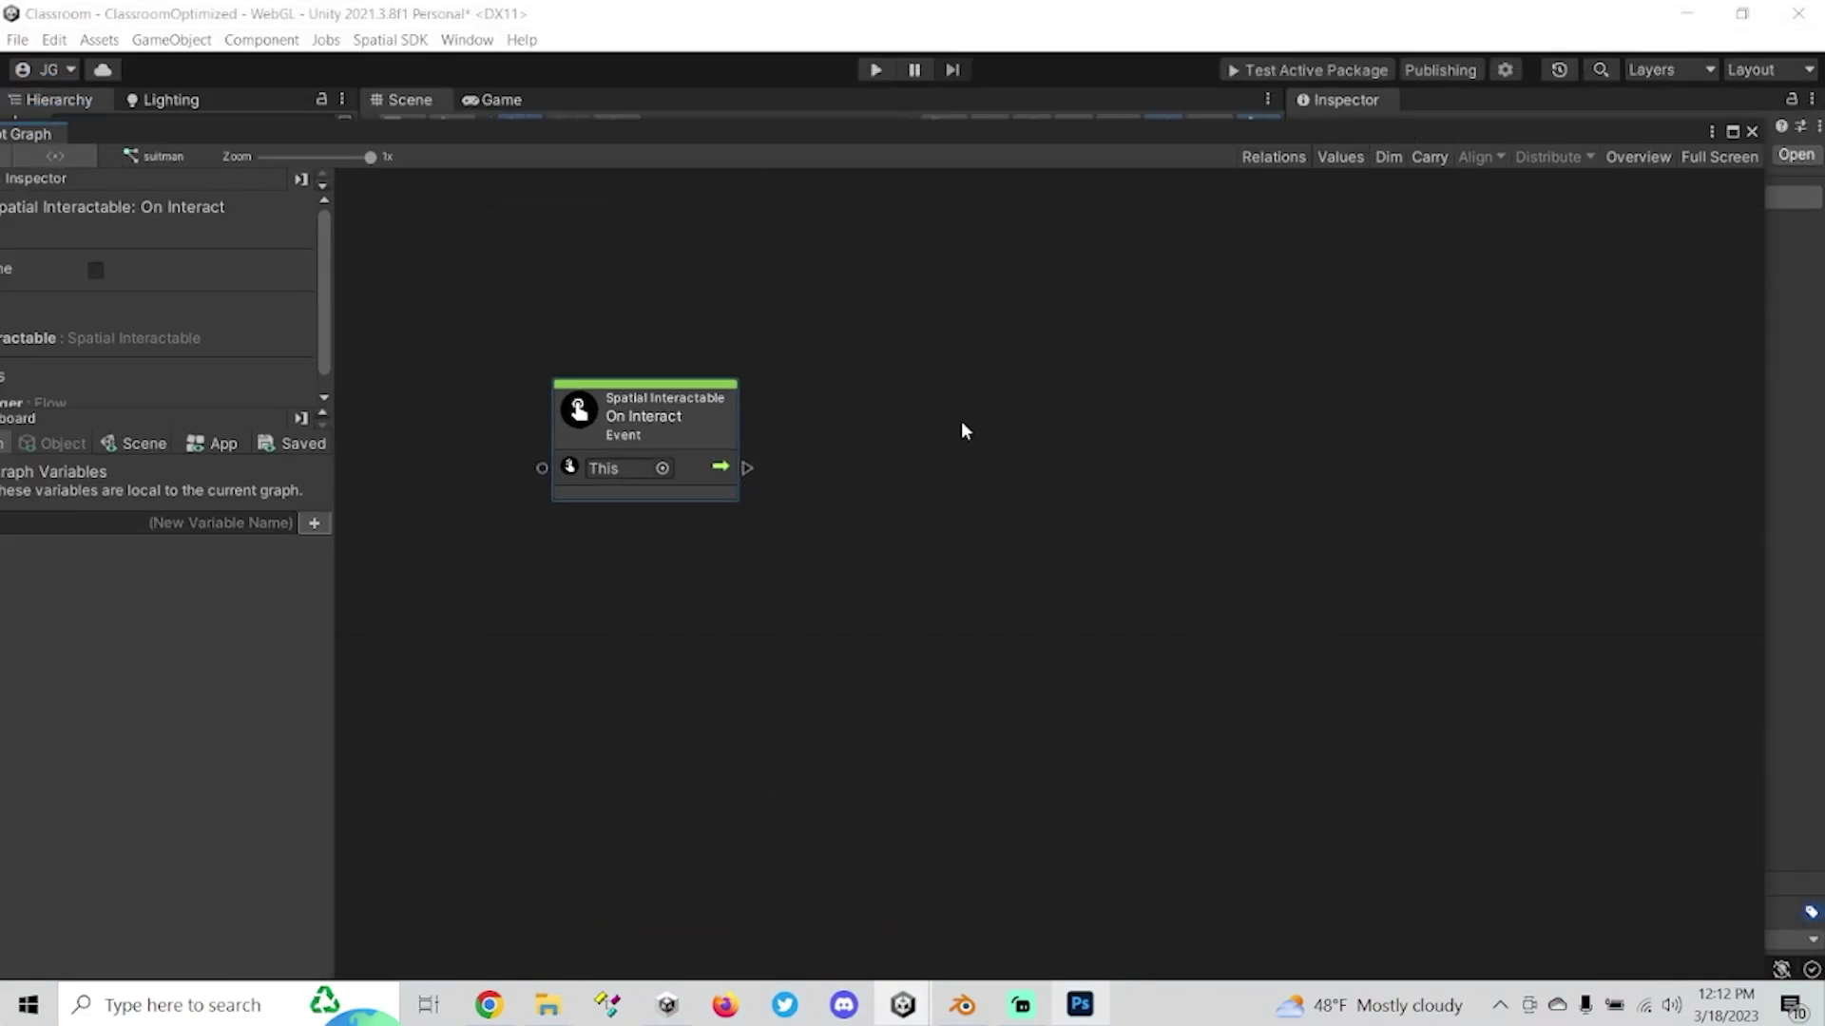
left_click(1732, 132)
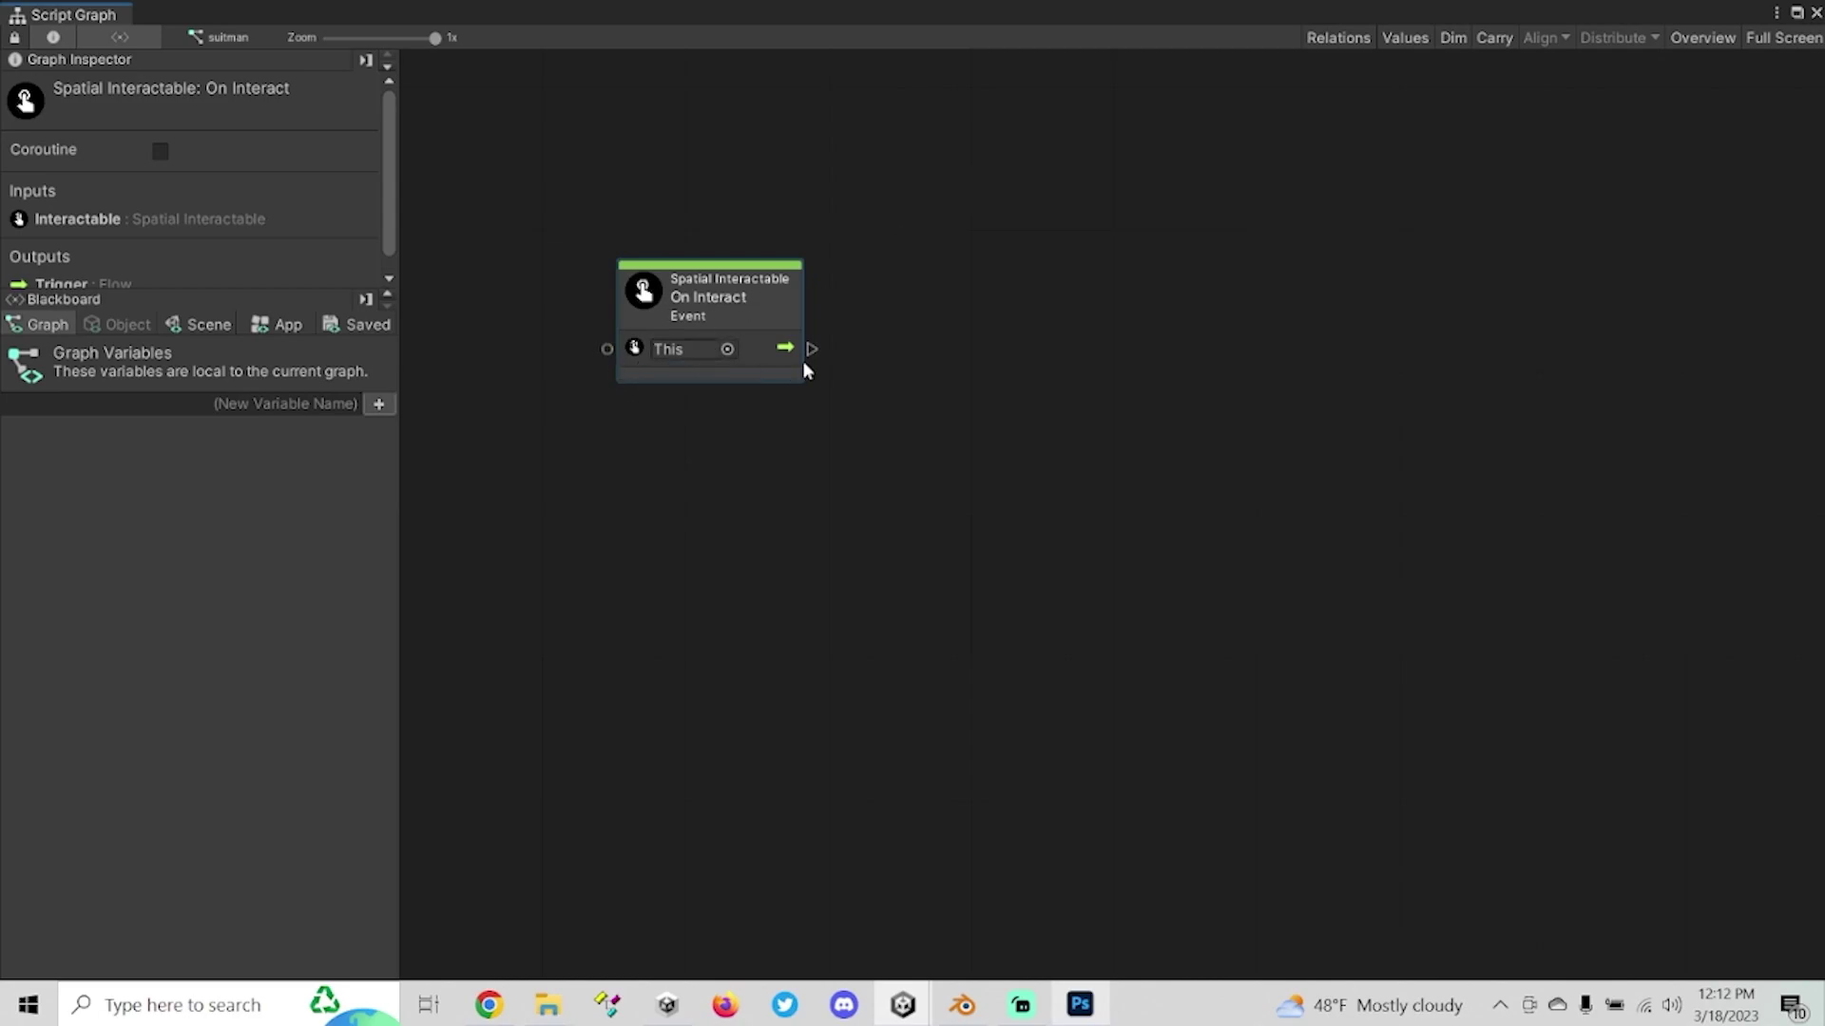
Add a Spatial: Set Local Avatar node beside the On Interact event and connect the event's trigger output to its input trigger.
right_click(944, 349)
left_click(895, 413)
right_click(935, 478)
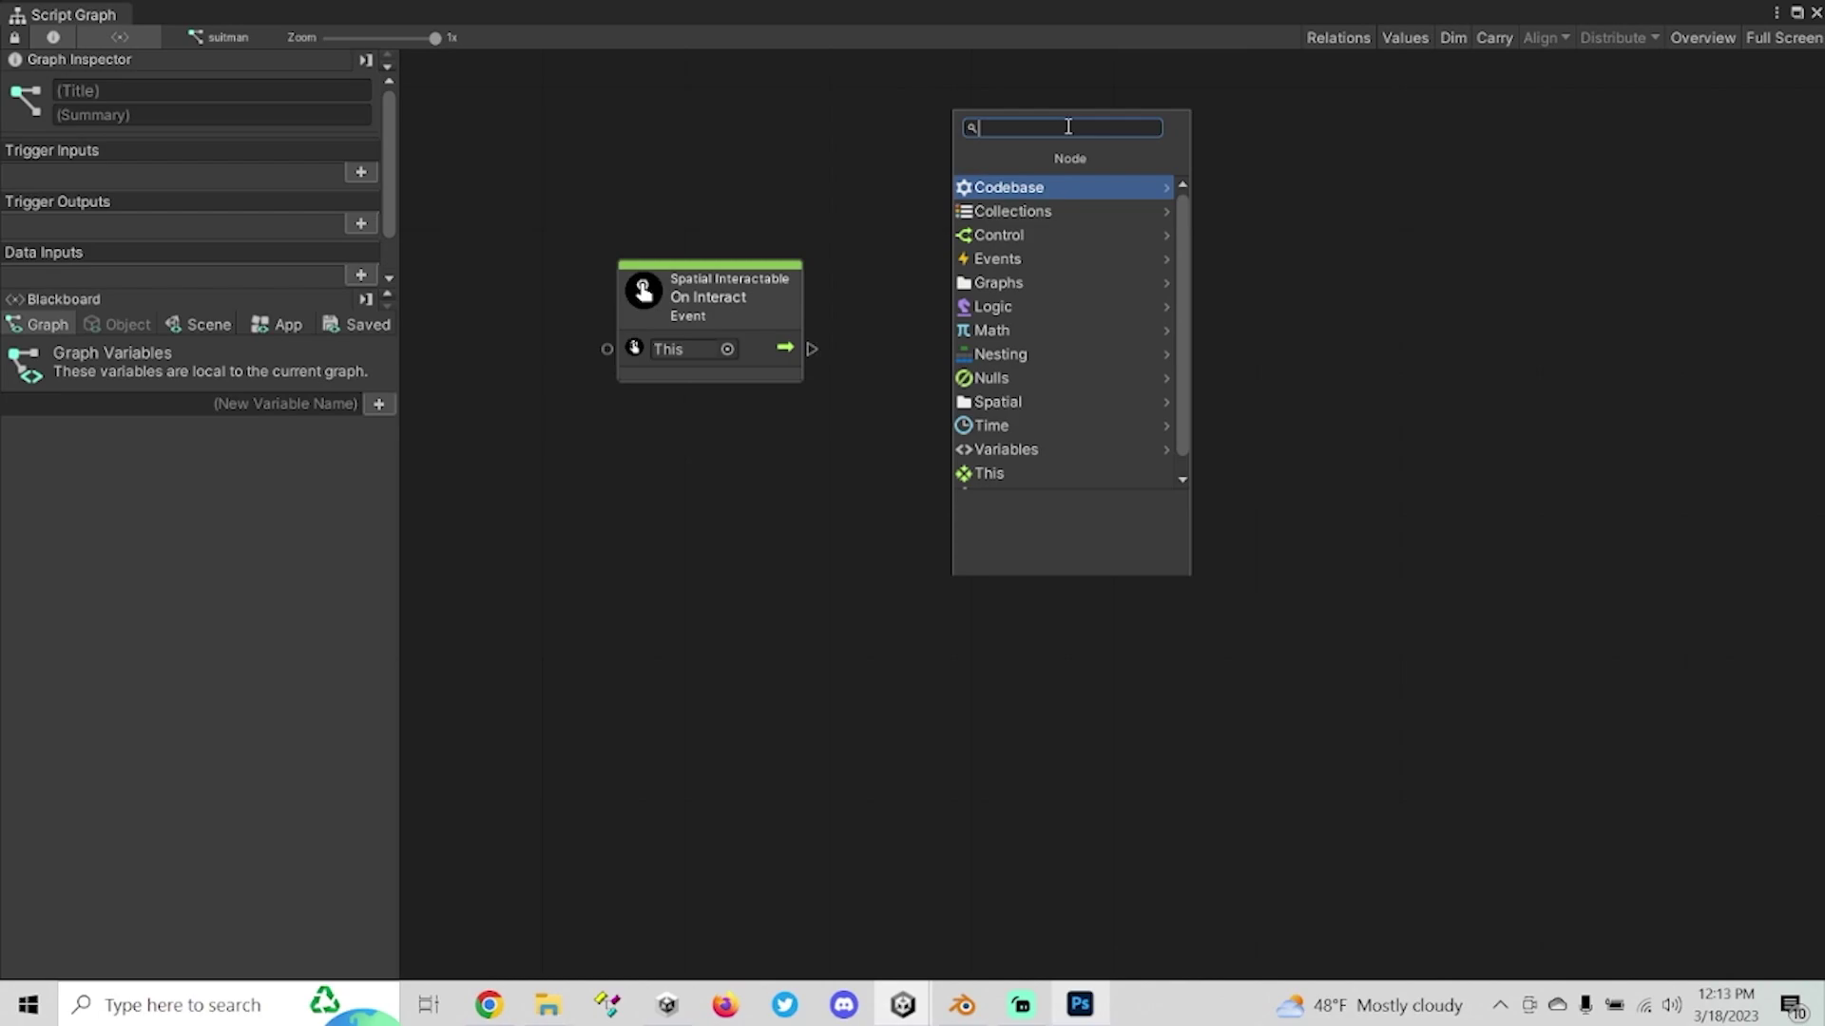
type("spa")
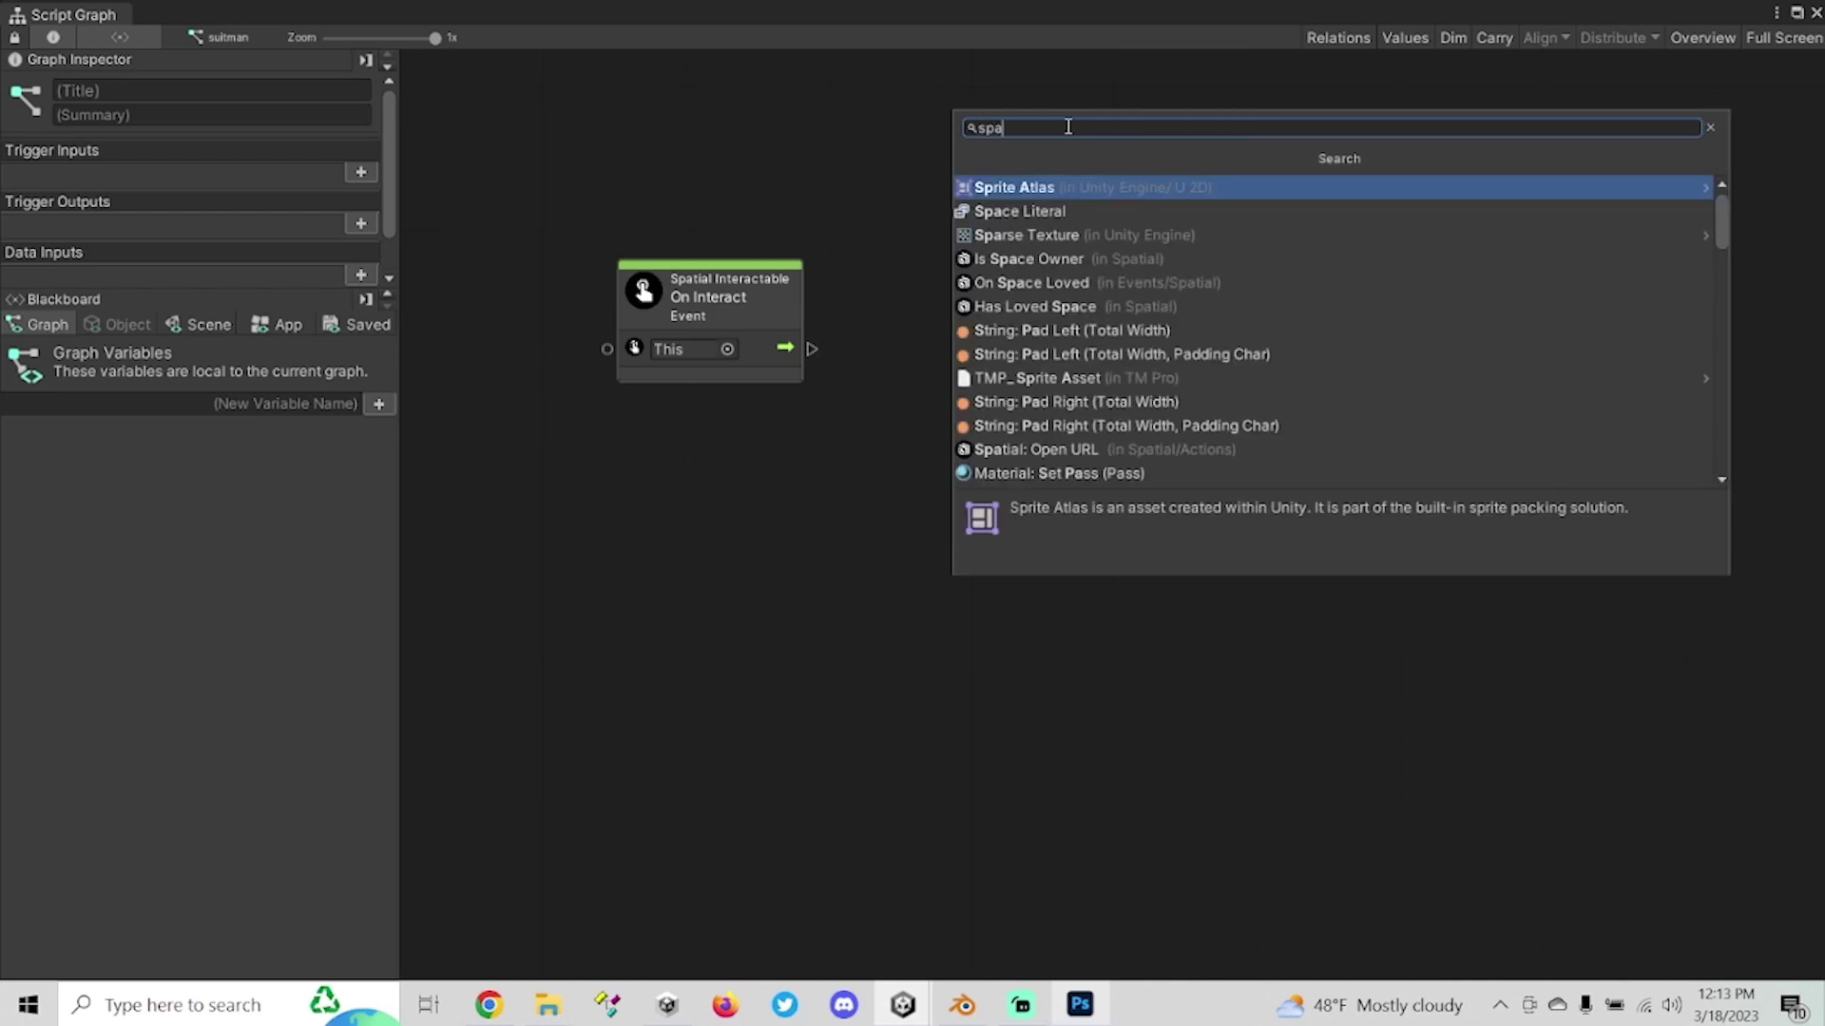
type("tial set")
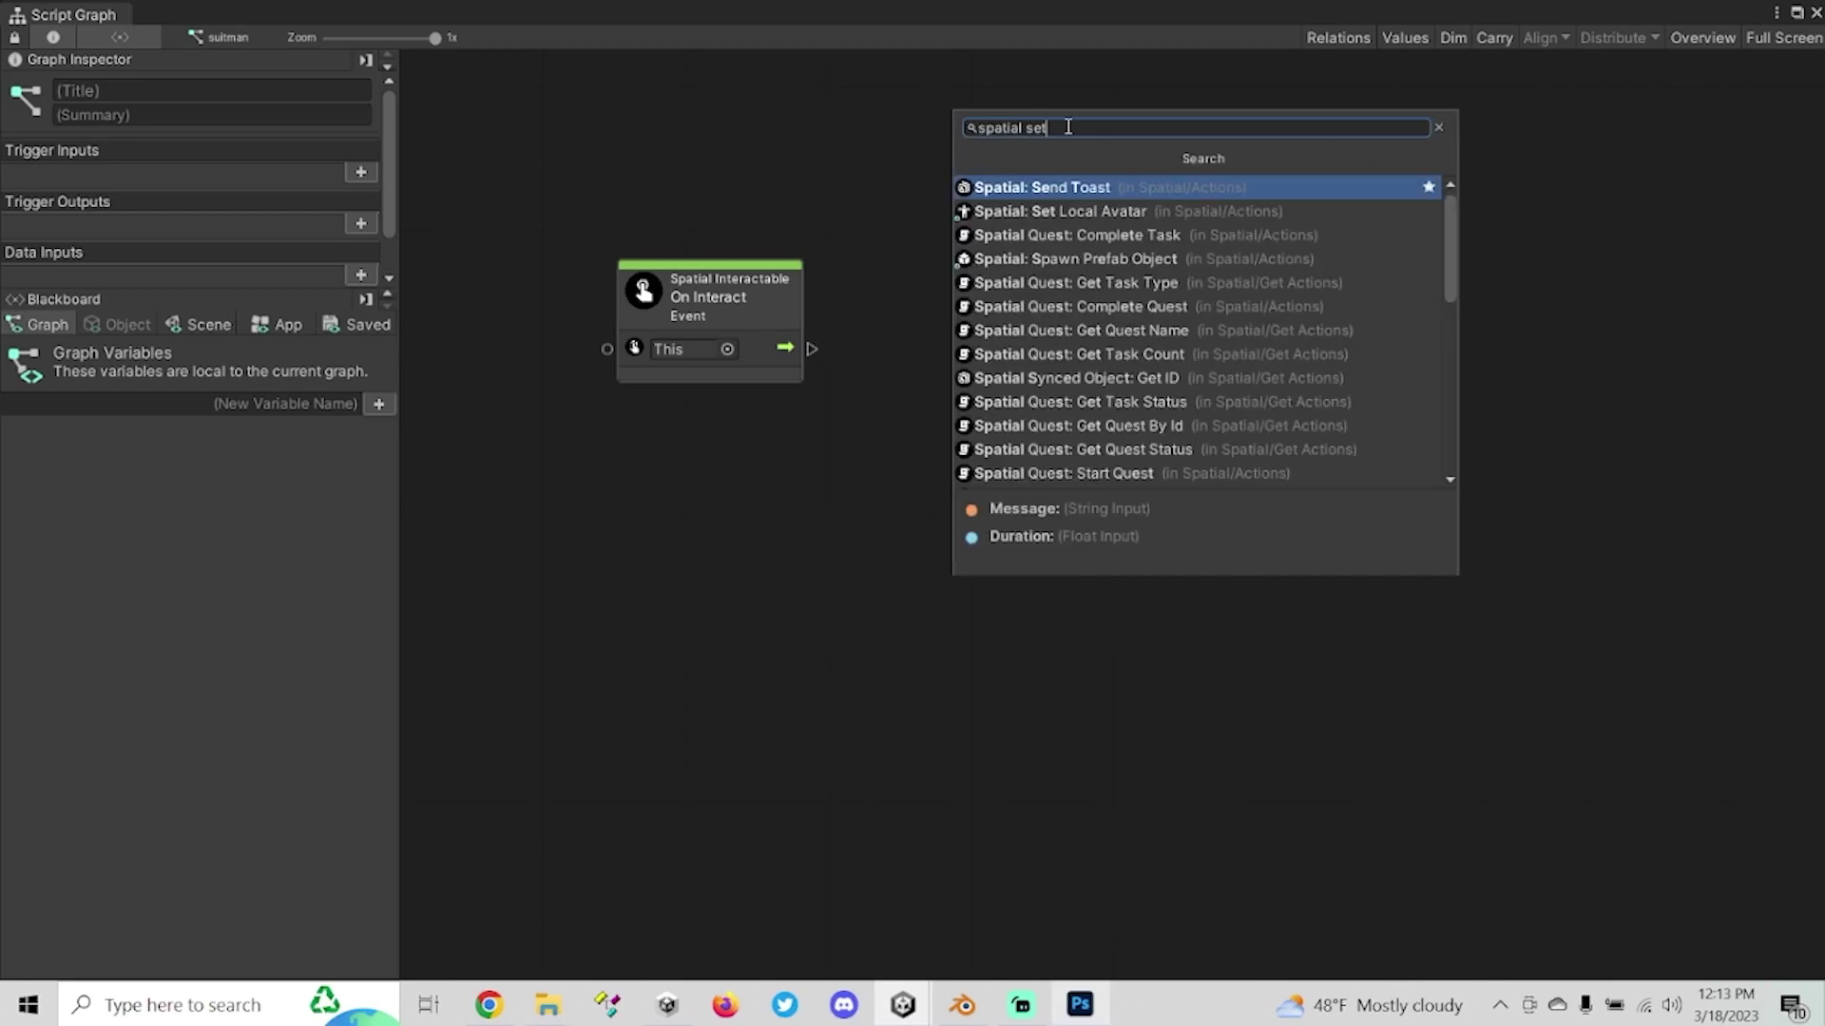
left_click(1145, 212)
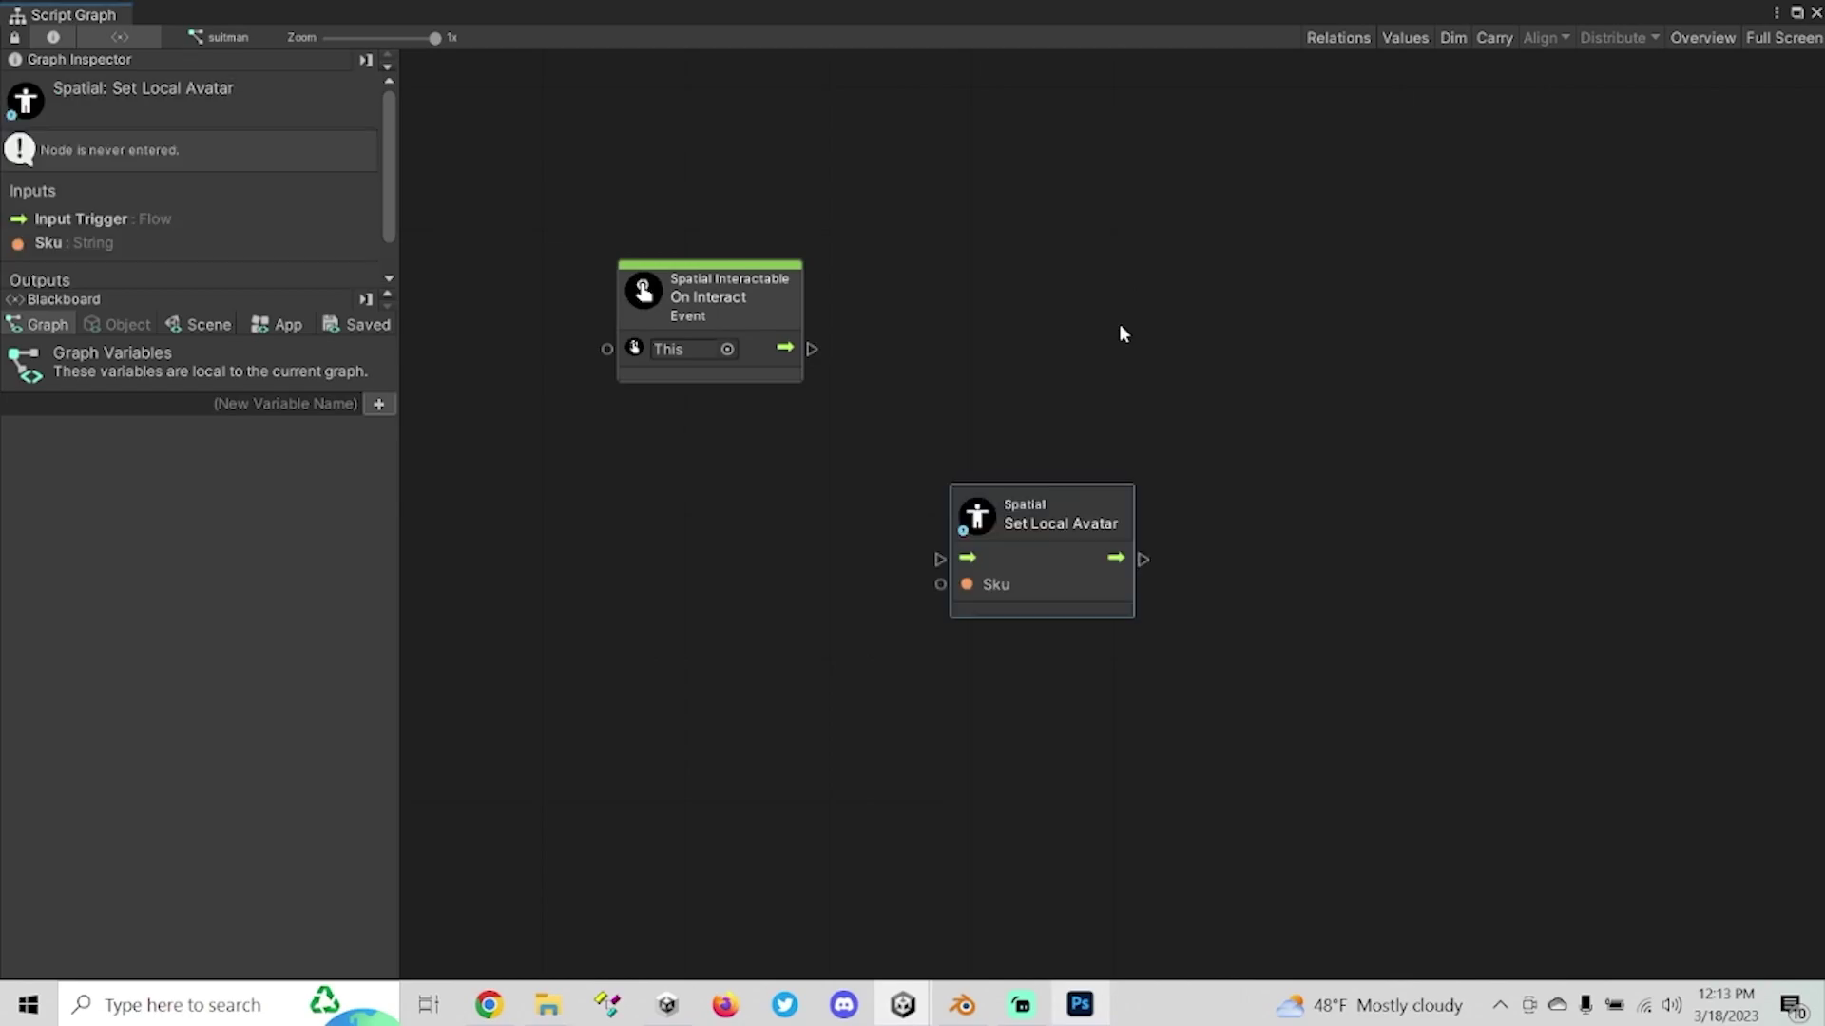
left_click_drag(1056, 515, 1016, 269)
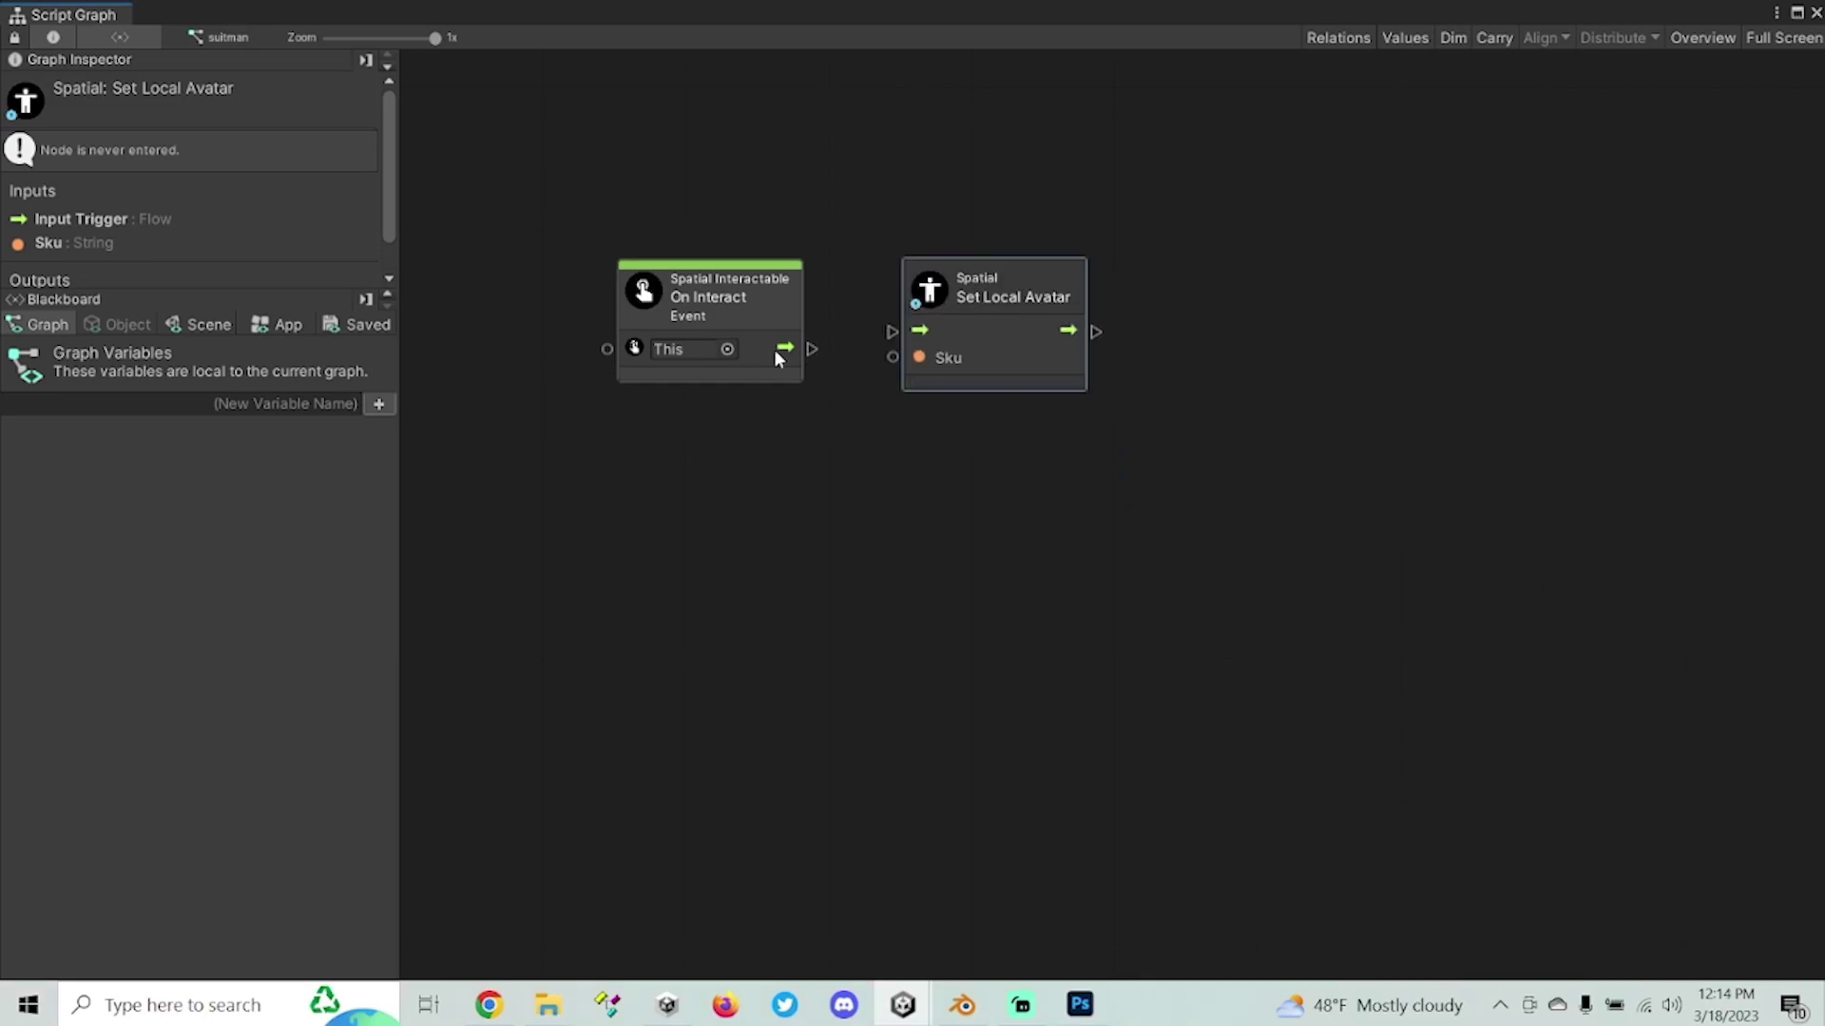
left_click_drag(811, 350, 891, 332)
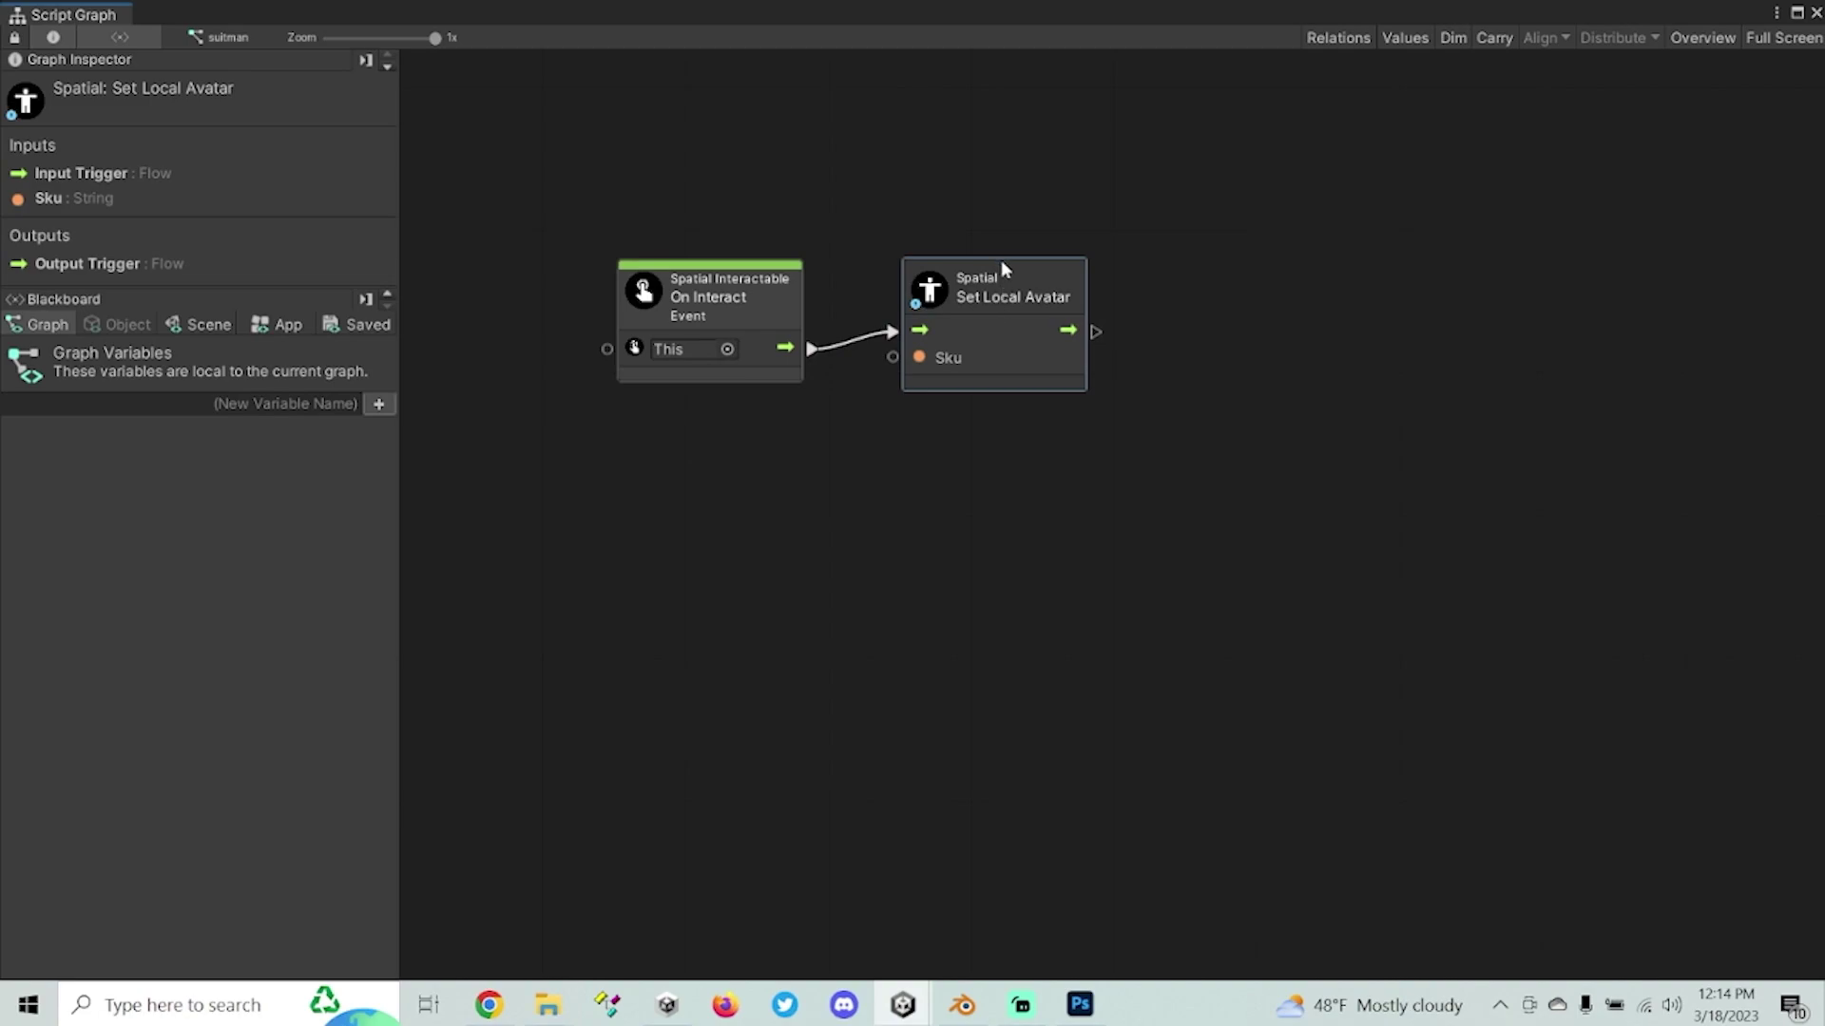
left_click_drag(1017, 278, 1051, 284)
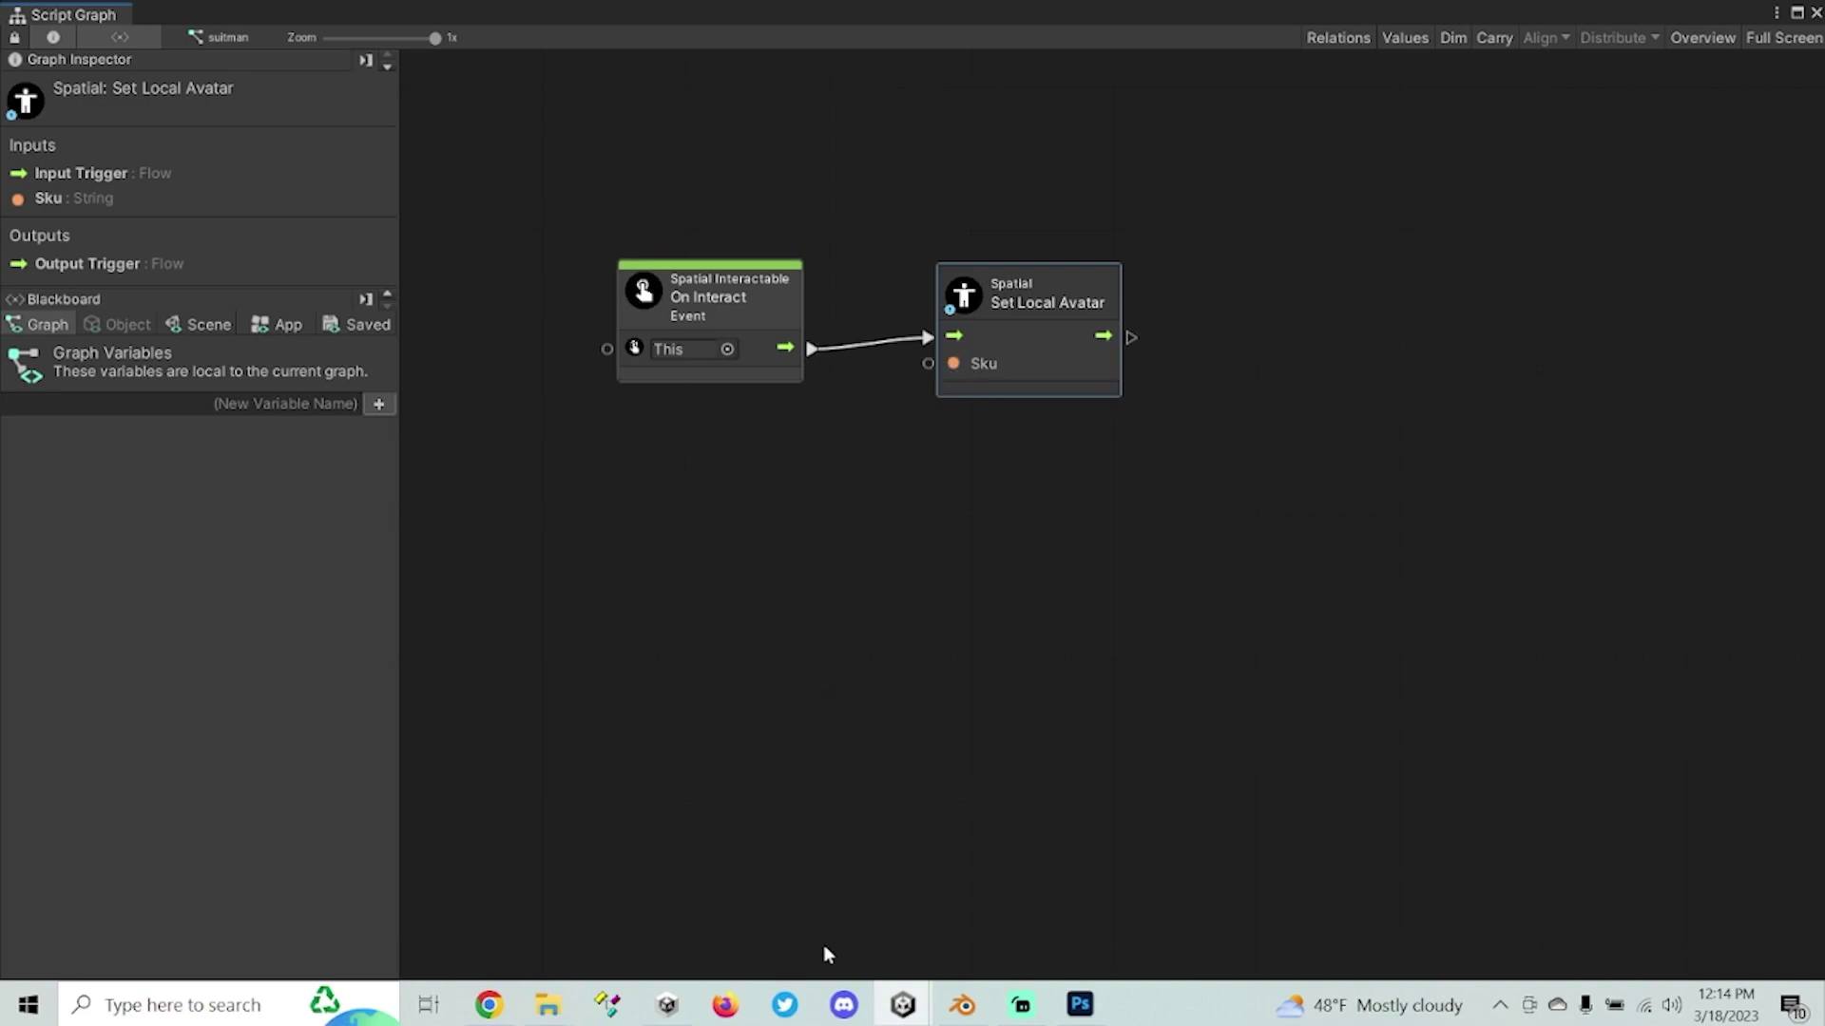
Return to the main editor and copy the Suitman avatar package's SKU from the Spatial project configuration.
mouse_move(903, 1005)
left_click(775, 902)
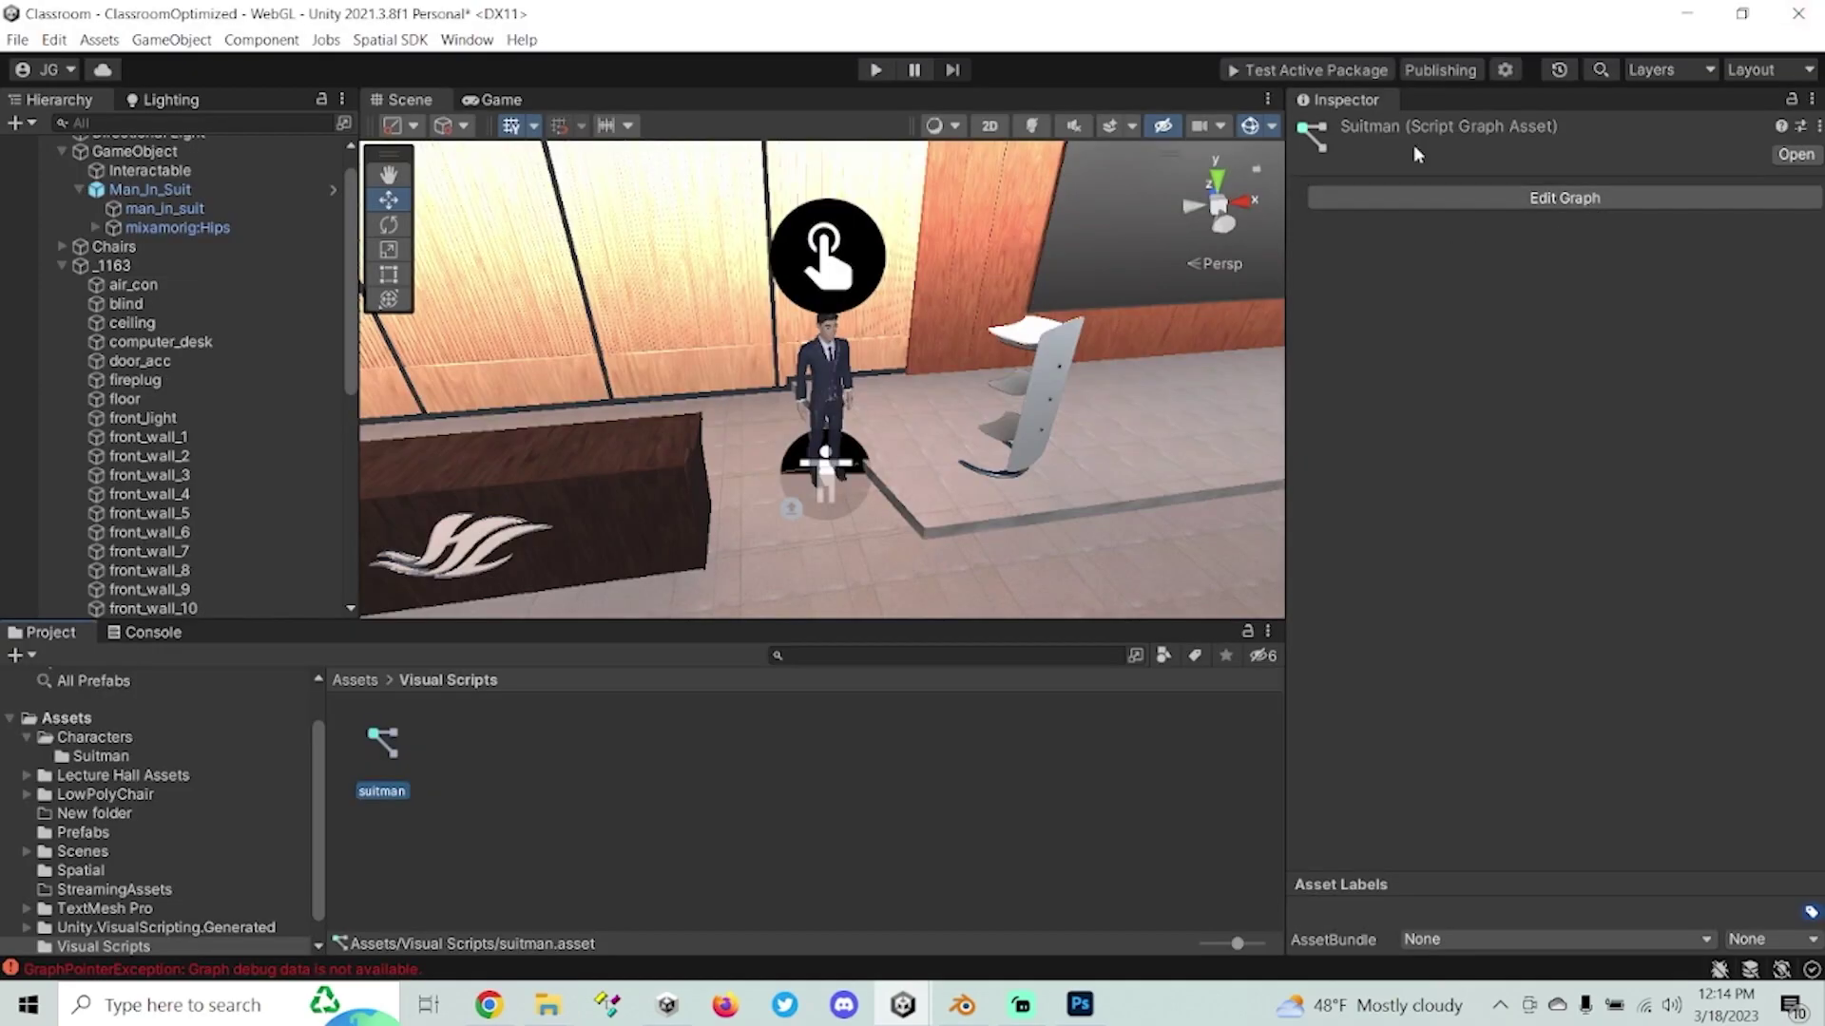
left_click(1507, 71)
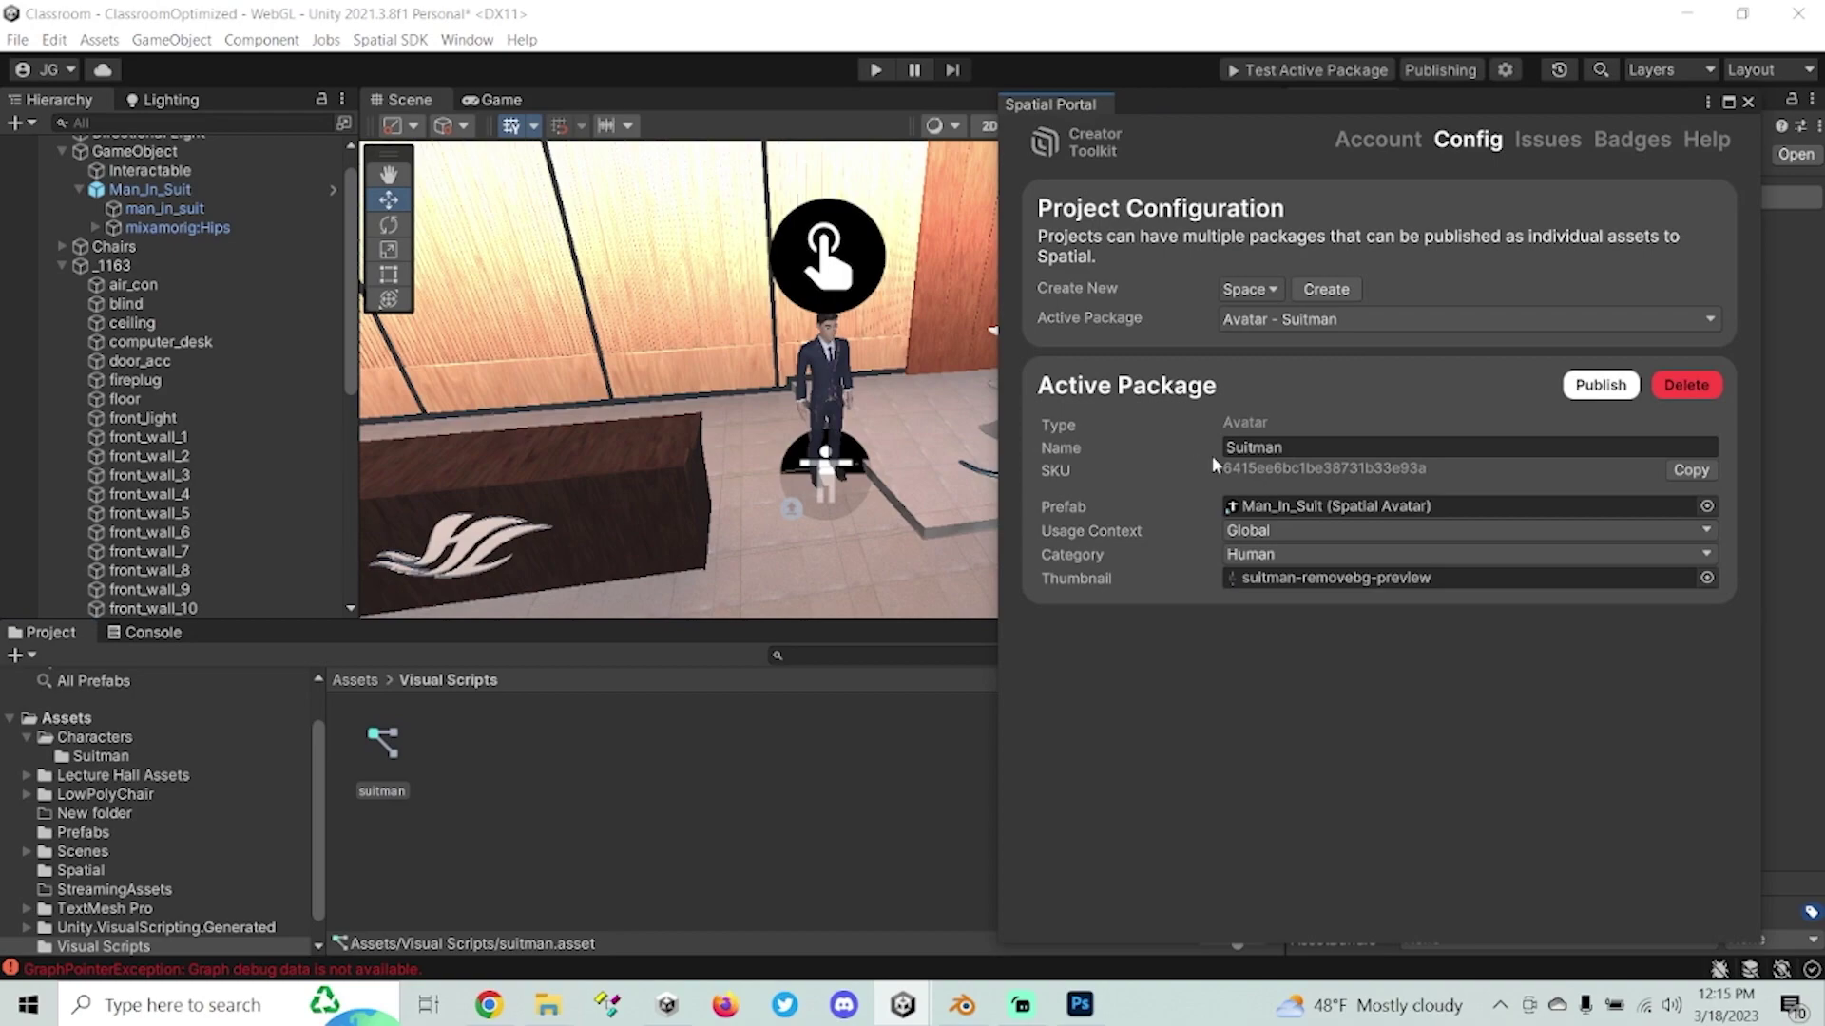
left_click(1673, 473)
left_click(1747, 102)
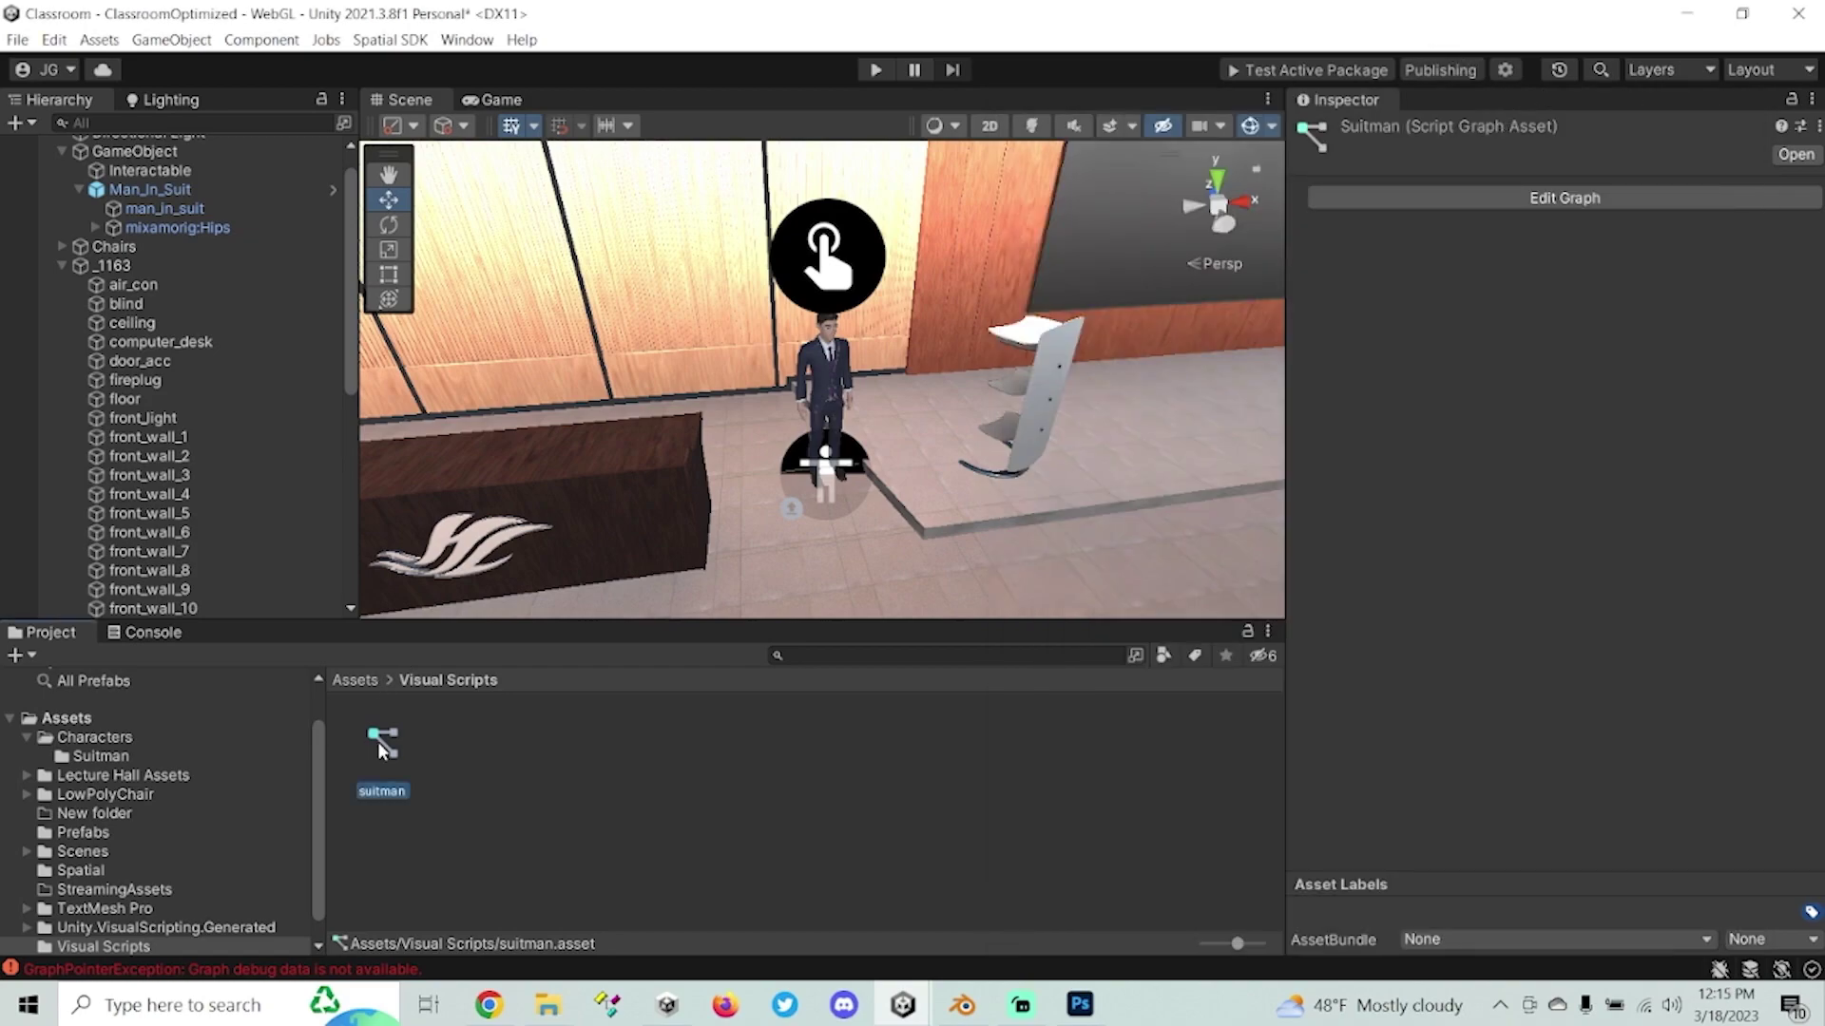
Reopen the suitman graph, feed Set Local Avatar's Sku input from a String Literal holding the copied SKU, and close the graph.
double_click(378, 746)
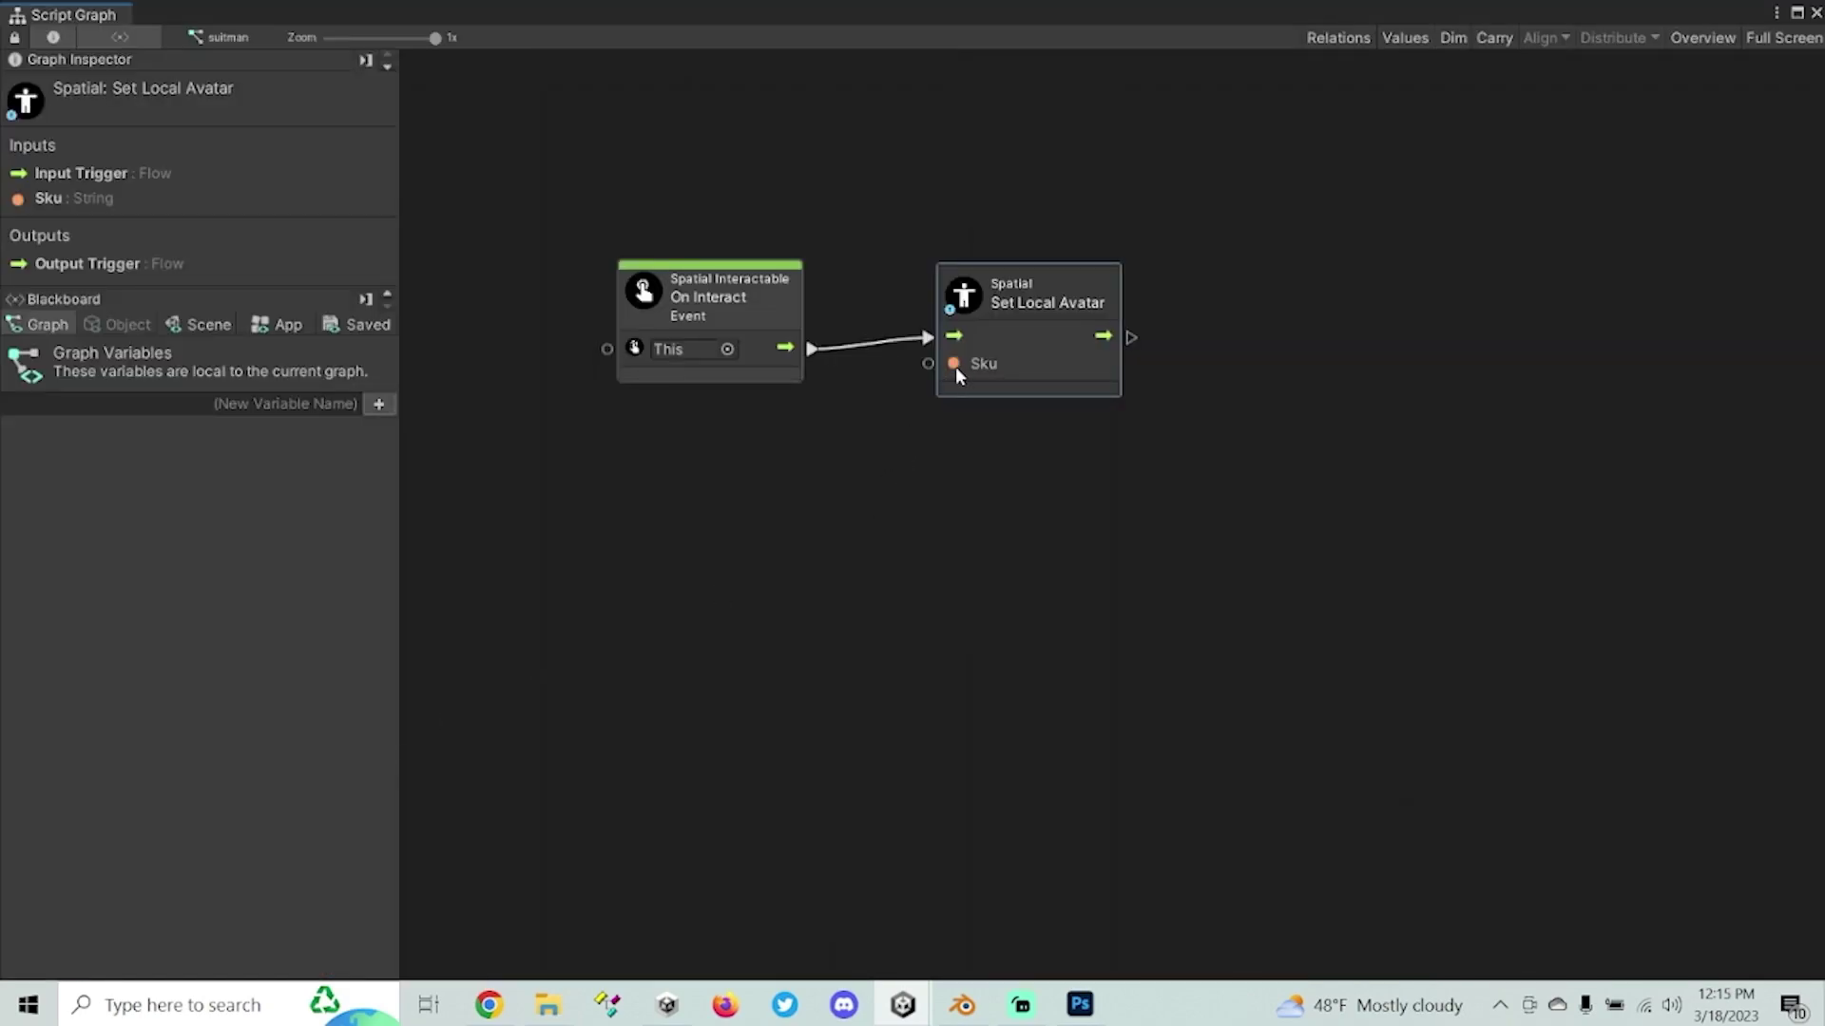
left_click_drag(928, 364, 967, 517)
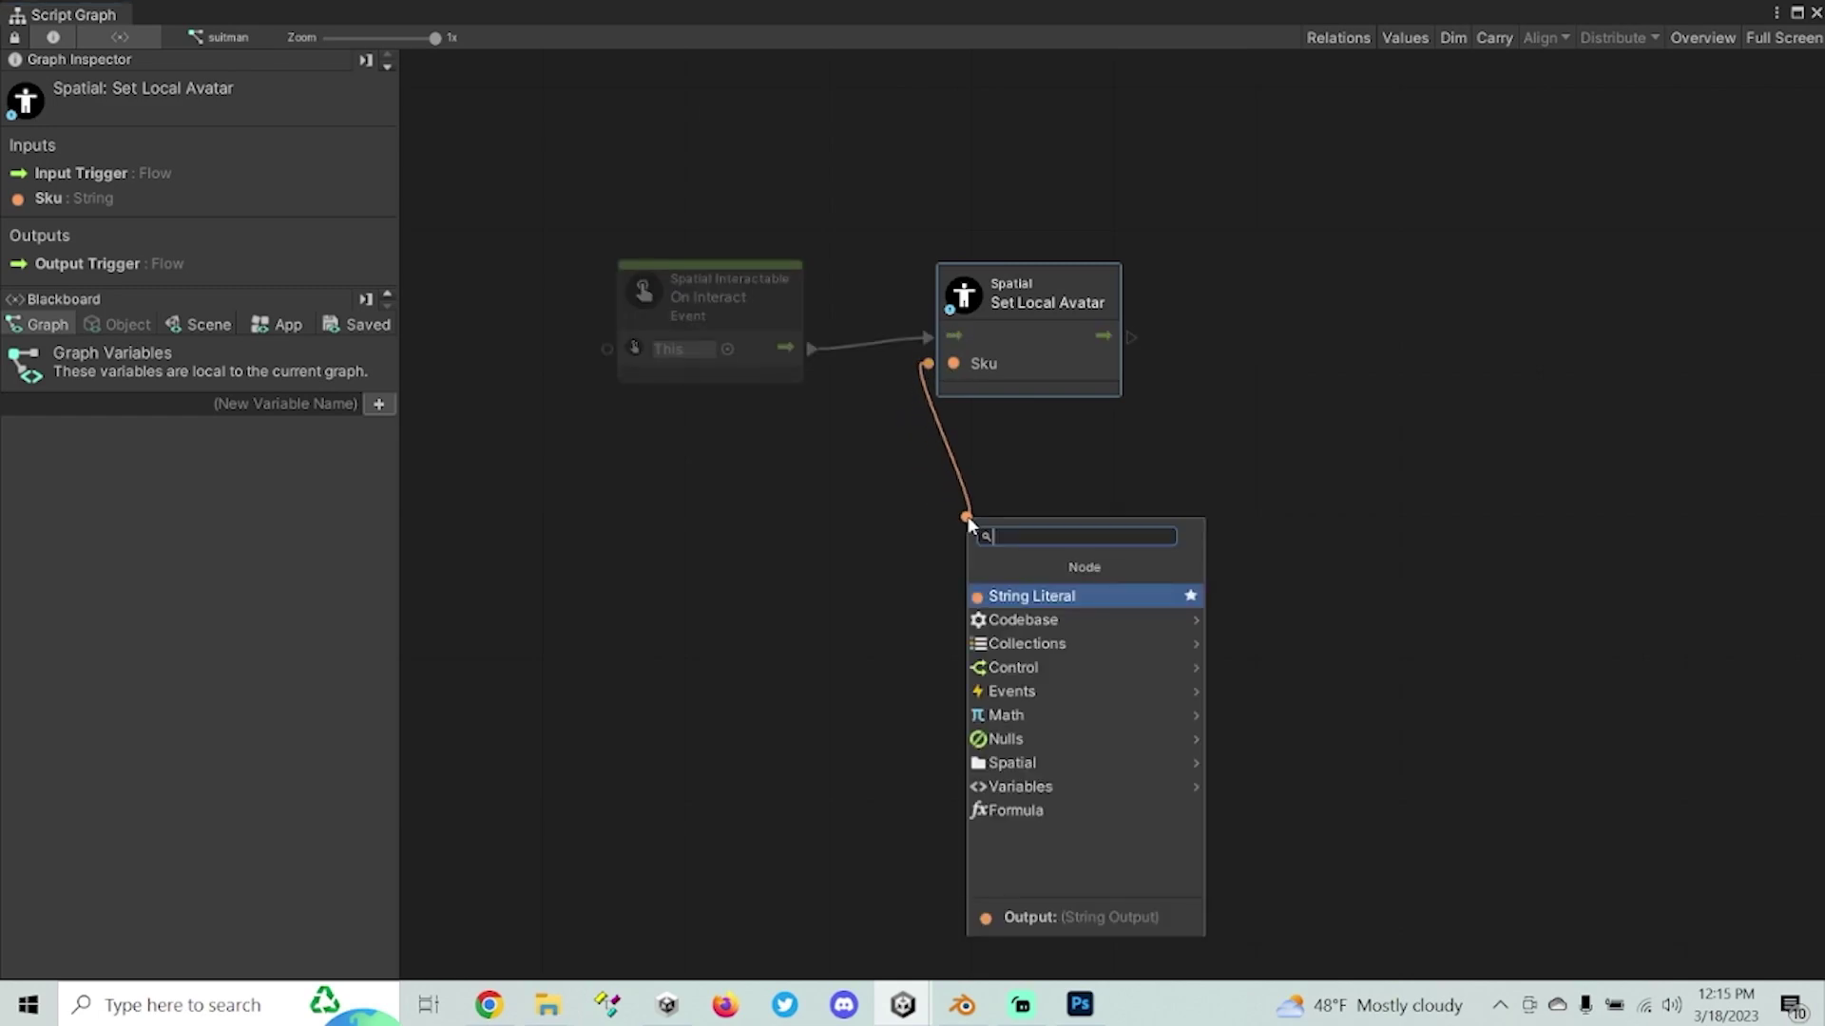
left_click(1032, 599)
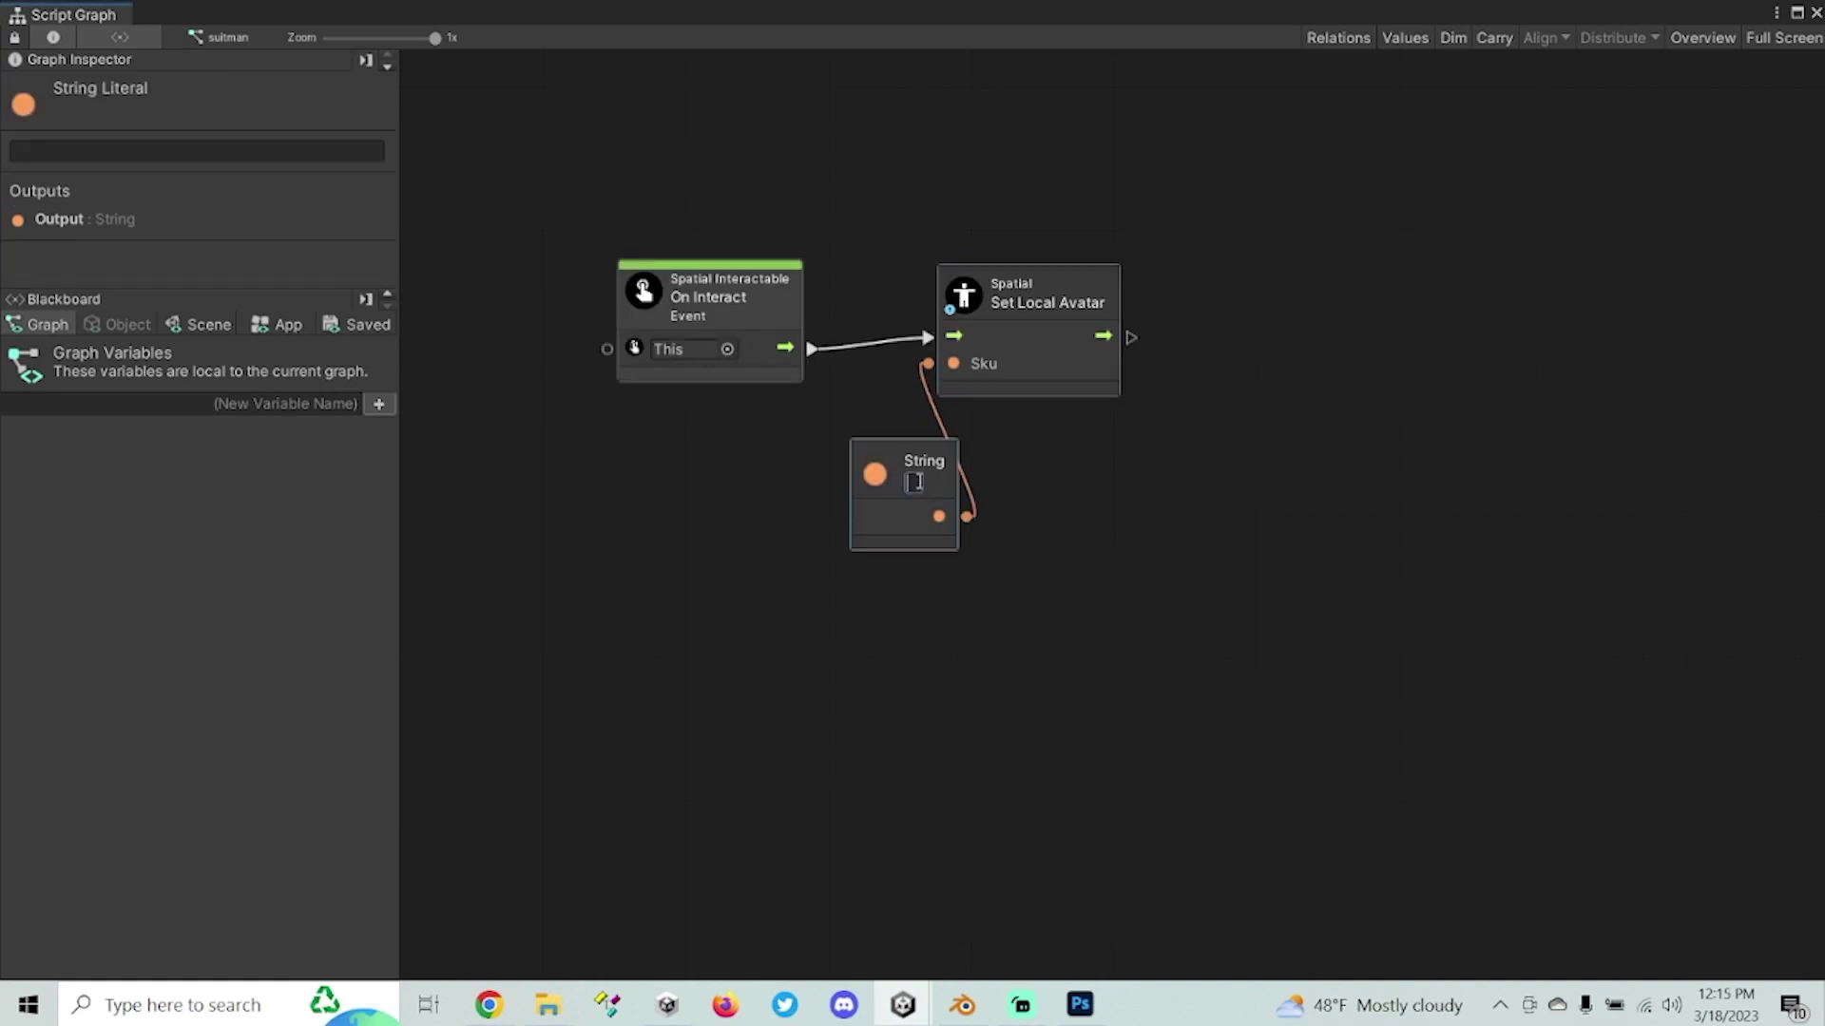
key("ctrl+v")
left_click(1079, 597)
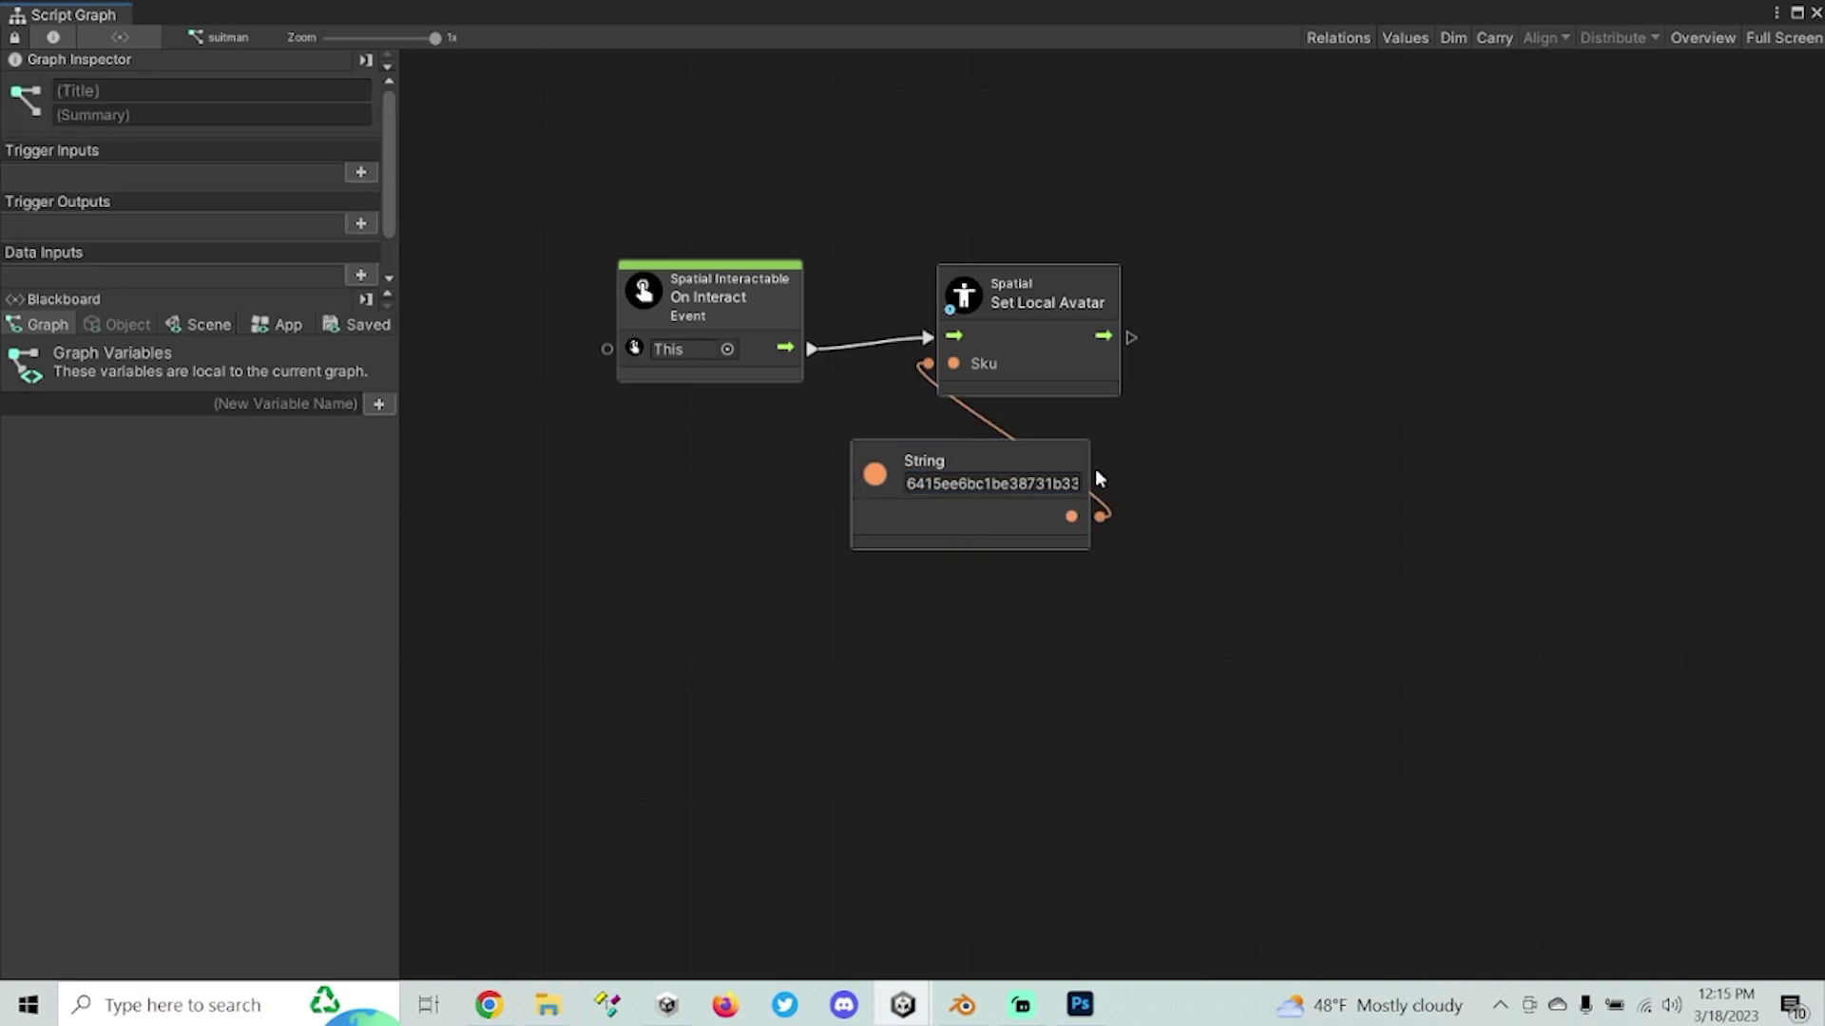
left_click(1817, 12)
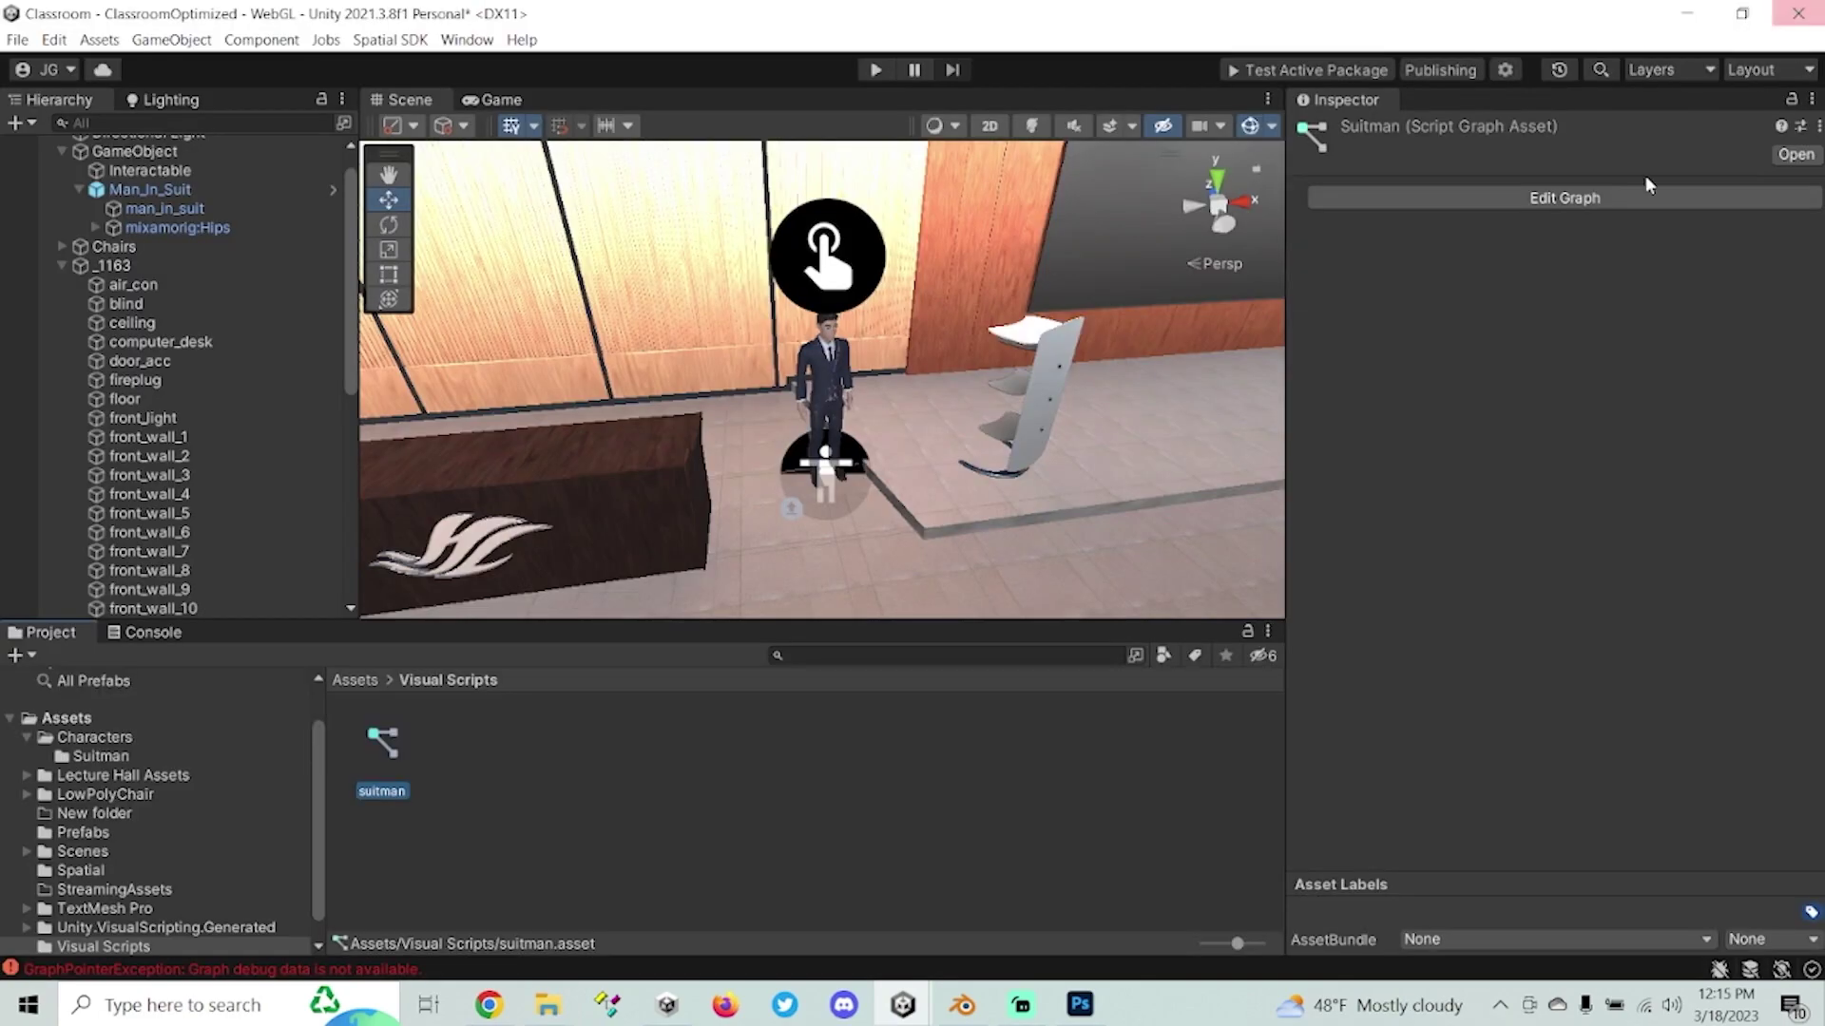
Select the Interactable to review its assigned script graph, select Man_In_Suit, and save the ClassroomOptimized scene.
left_click(846, 297)
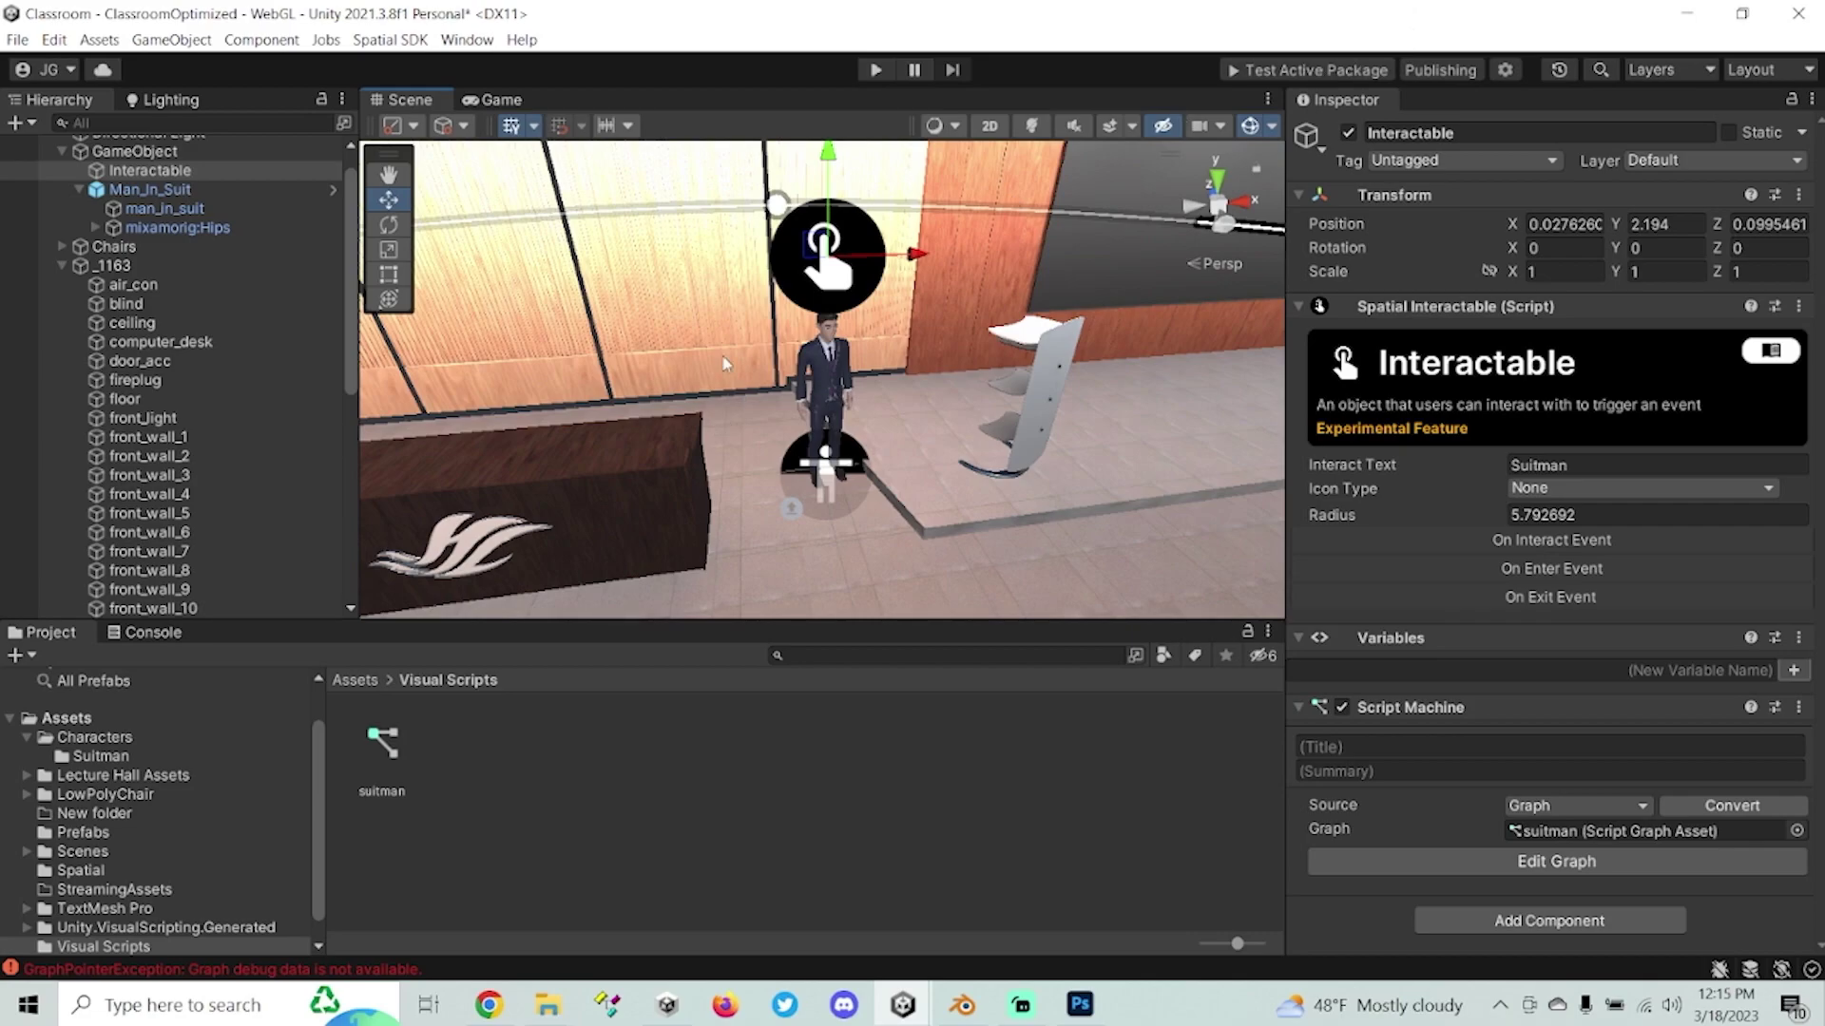
left_click(827, 374)
left_click(17, 39)
left_click(43, 141)
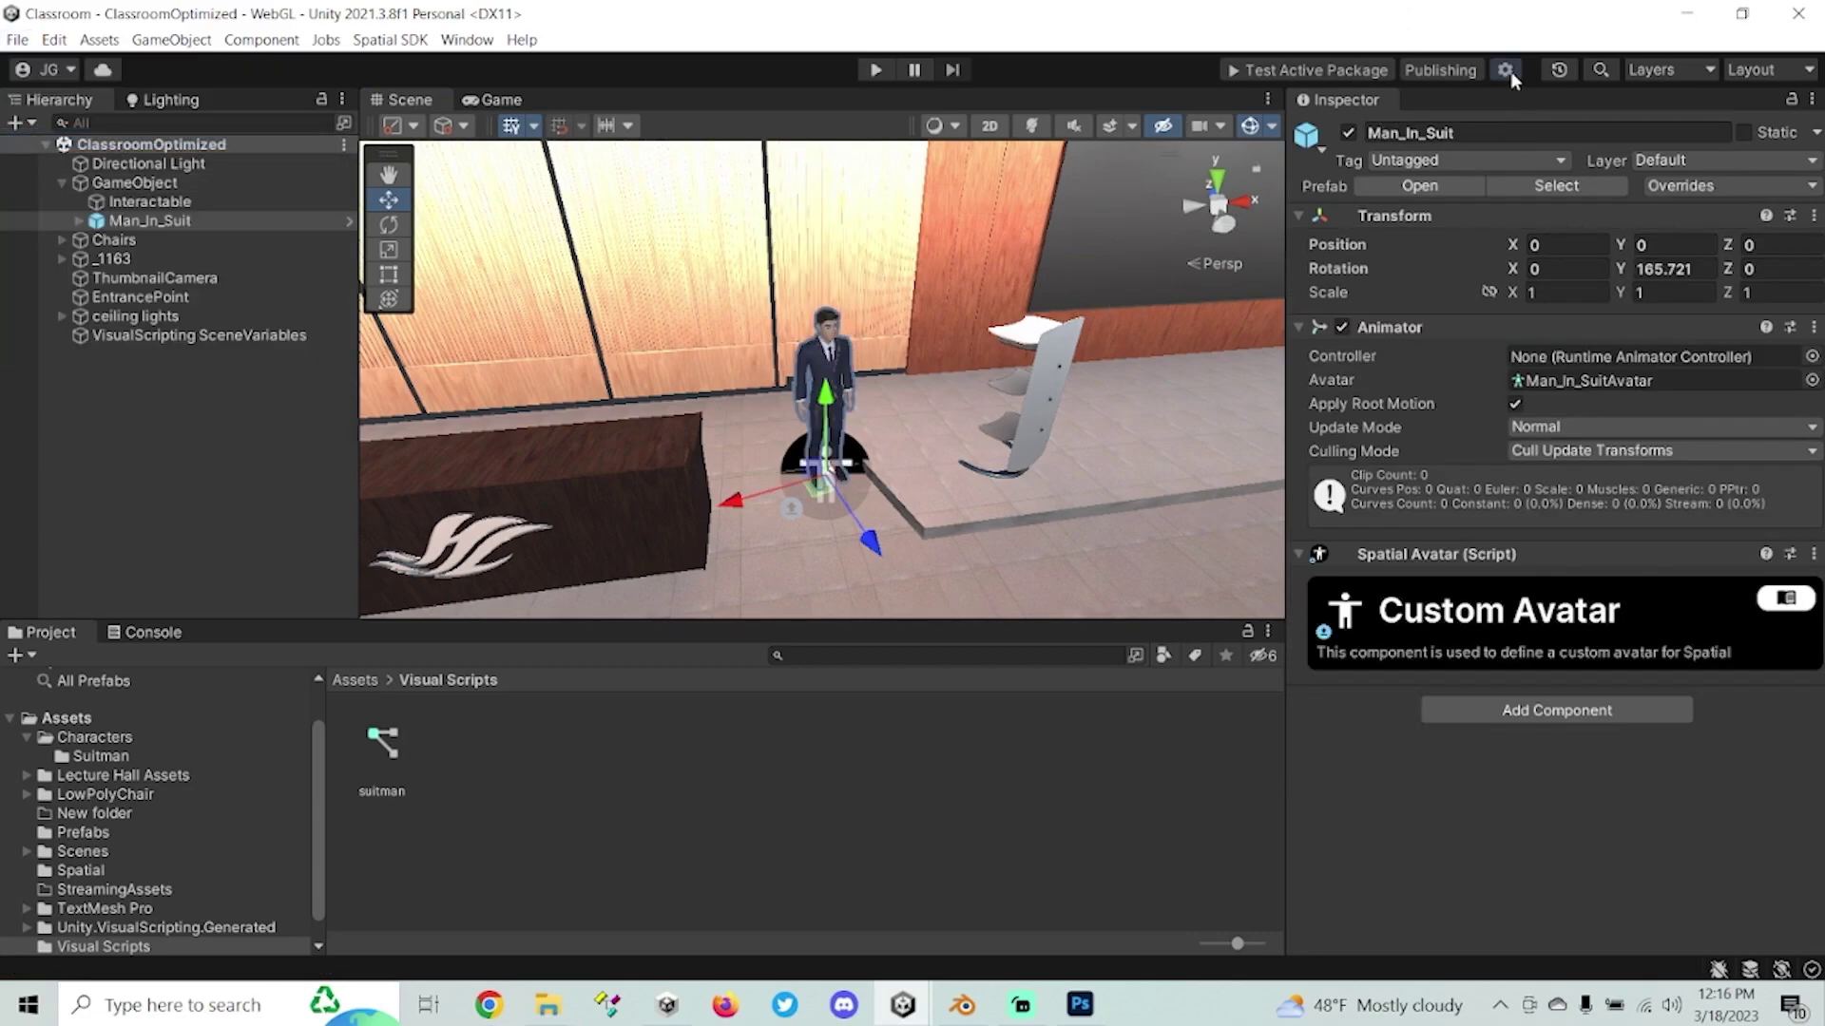
Make SpaceTemplate - Classroom the active package in the Spatial project configuration and test the active scene in the Spatial sandbox.
left_click(1504, 69)
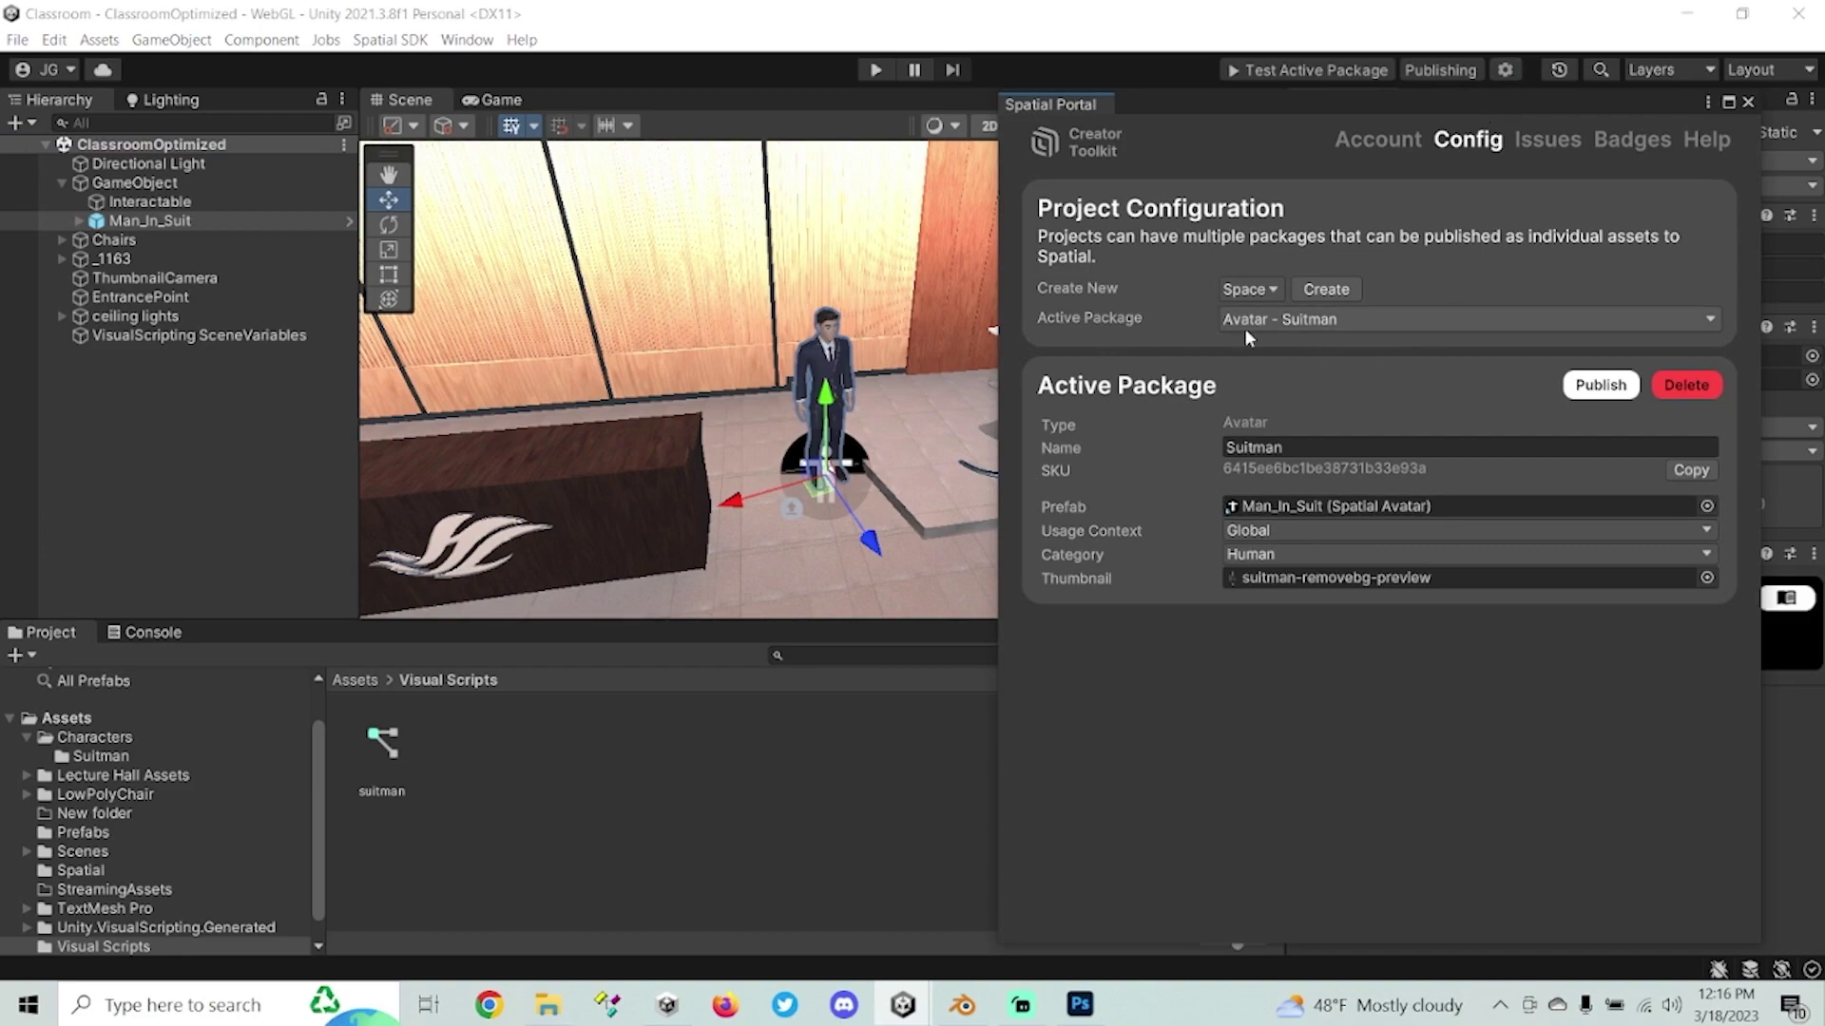
left_click(1323, 321)
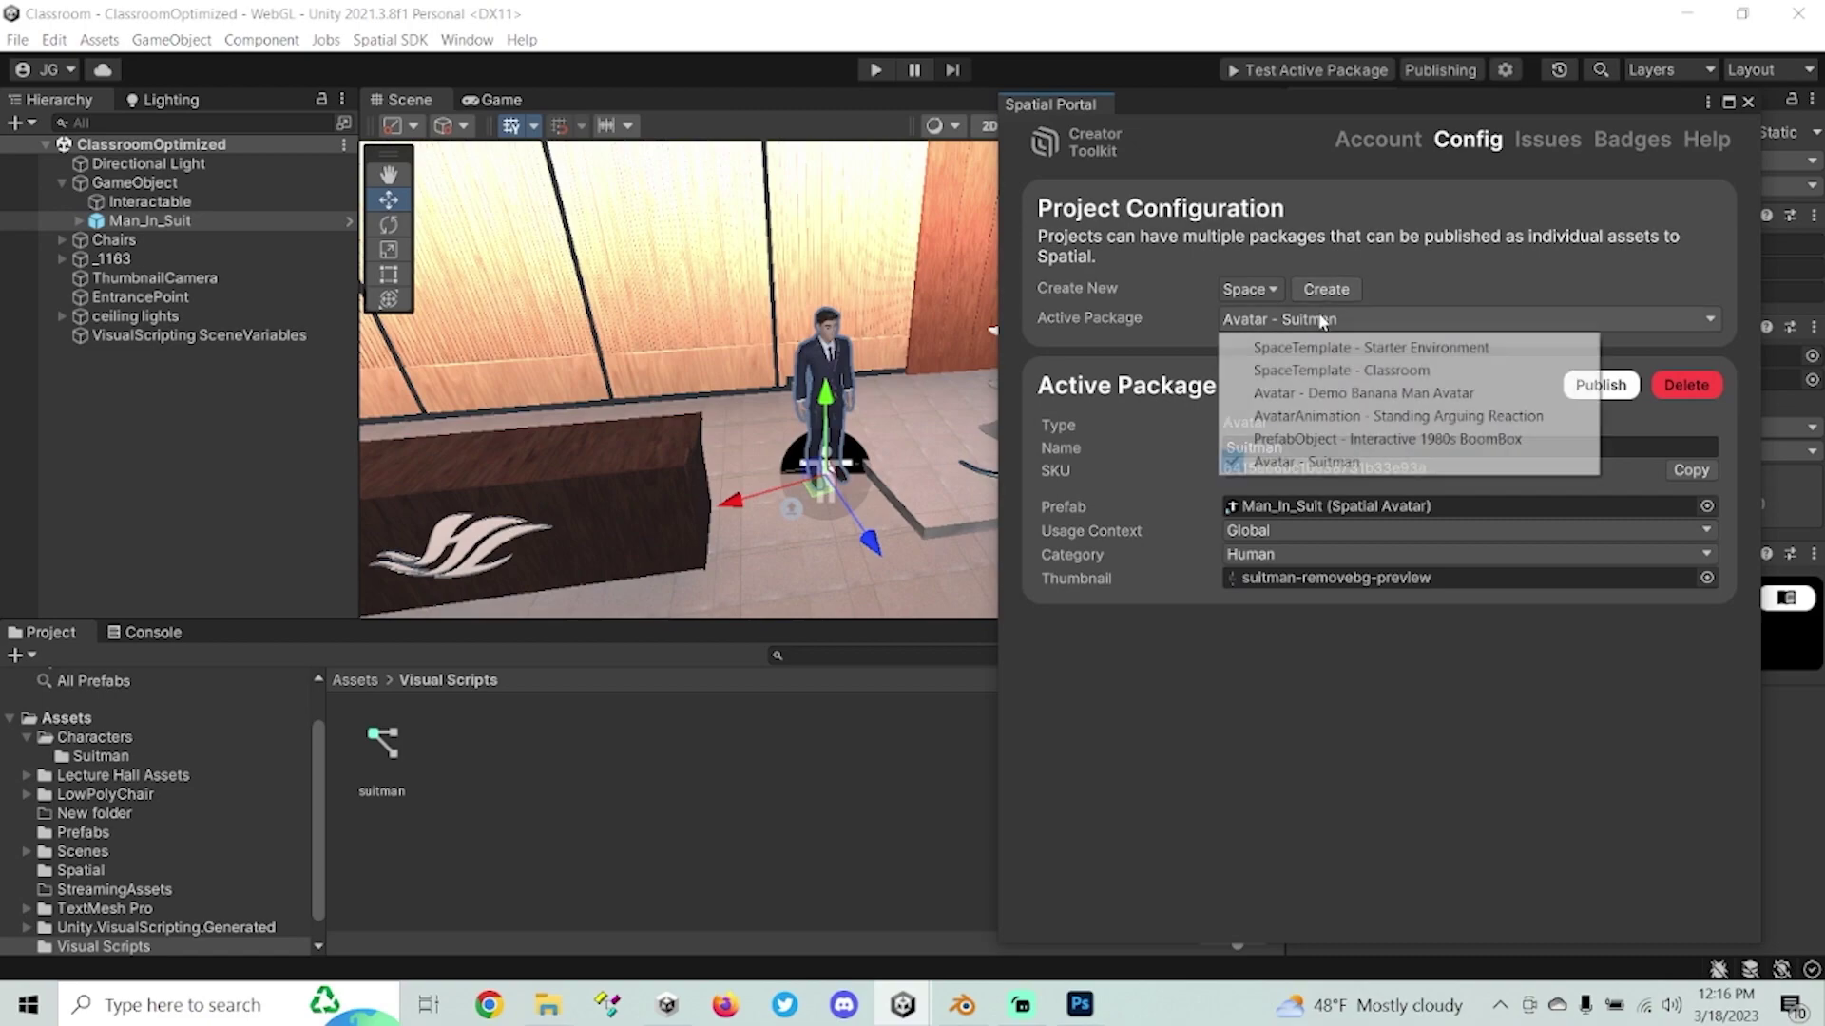
left_click(1330, 370)
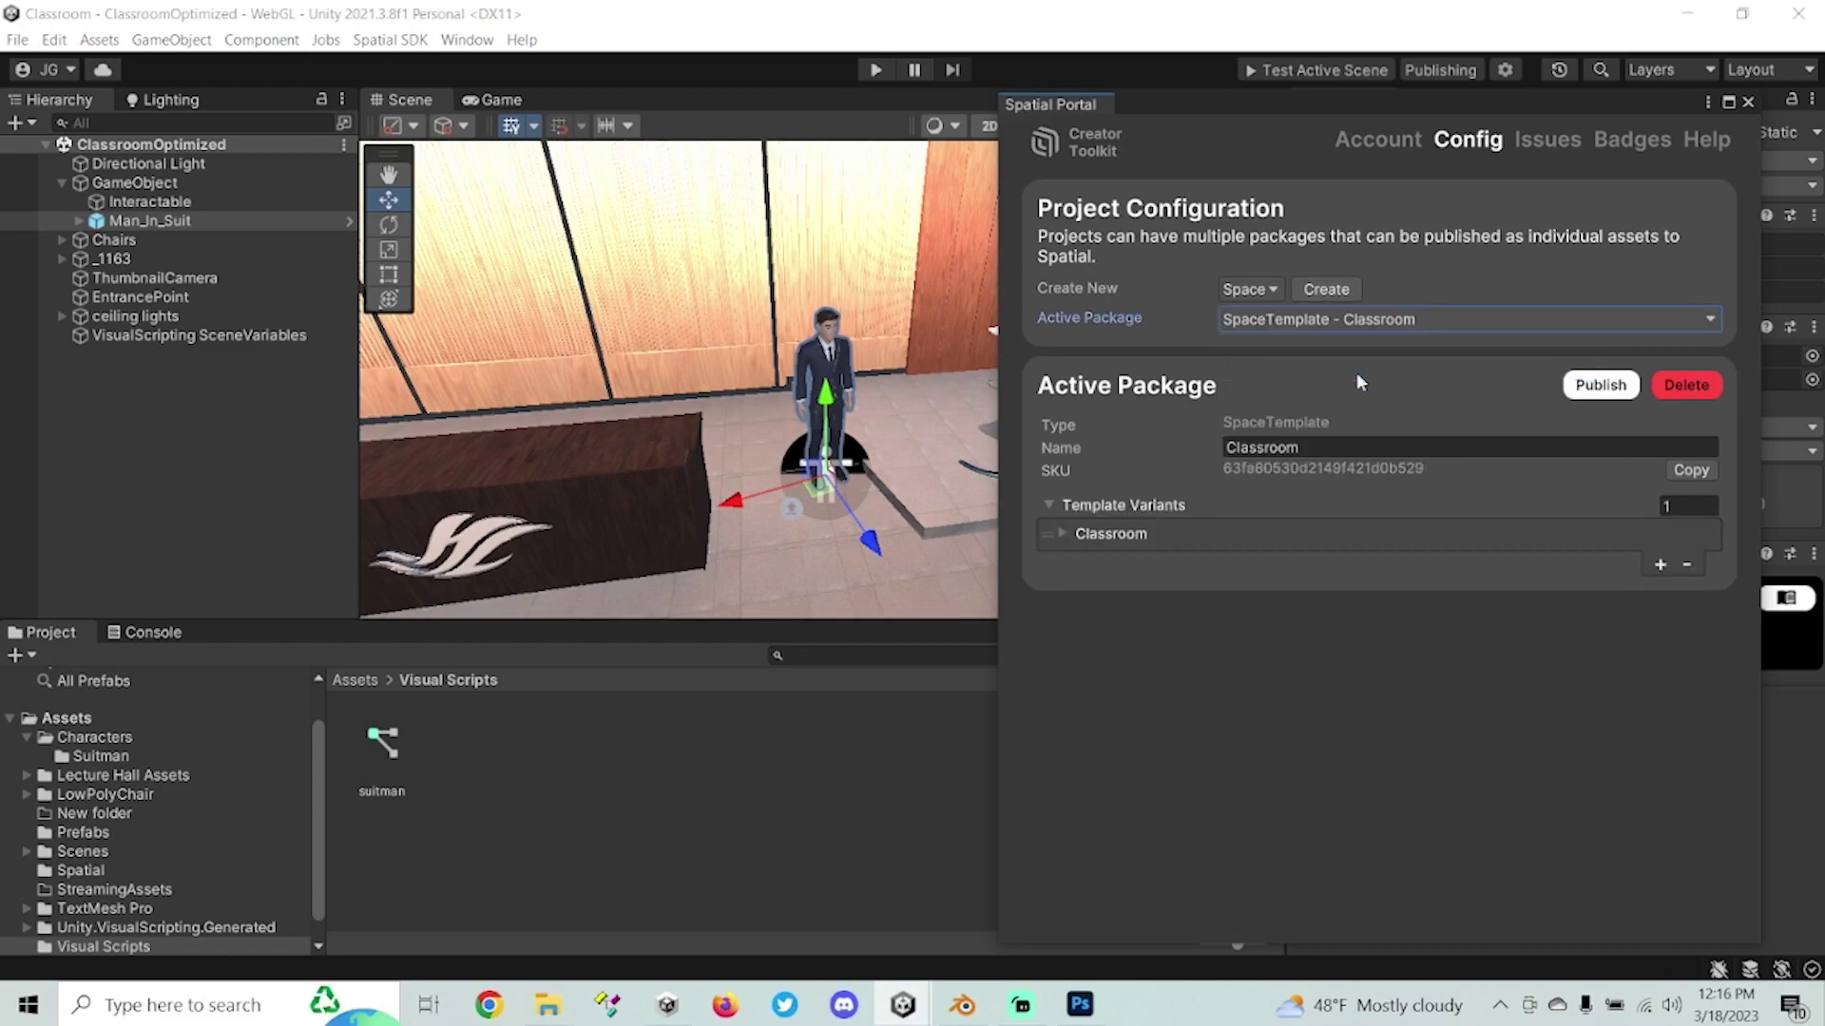
left_click(1317, 69)
left_click(995, 549)
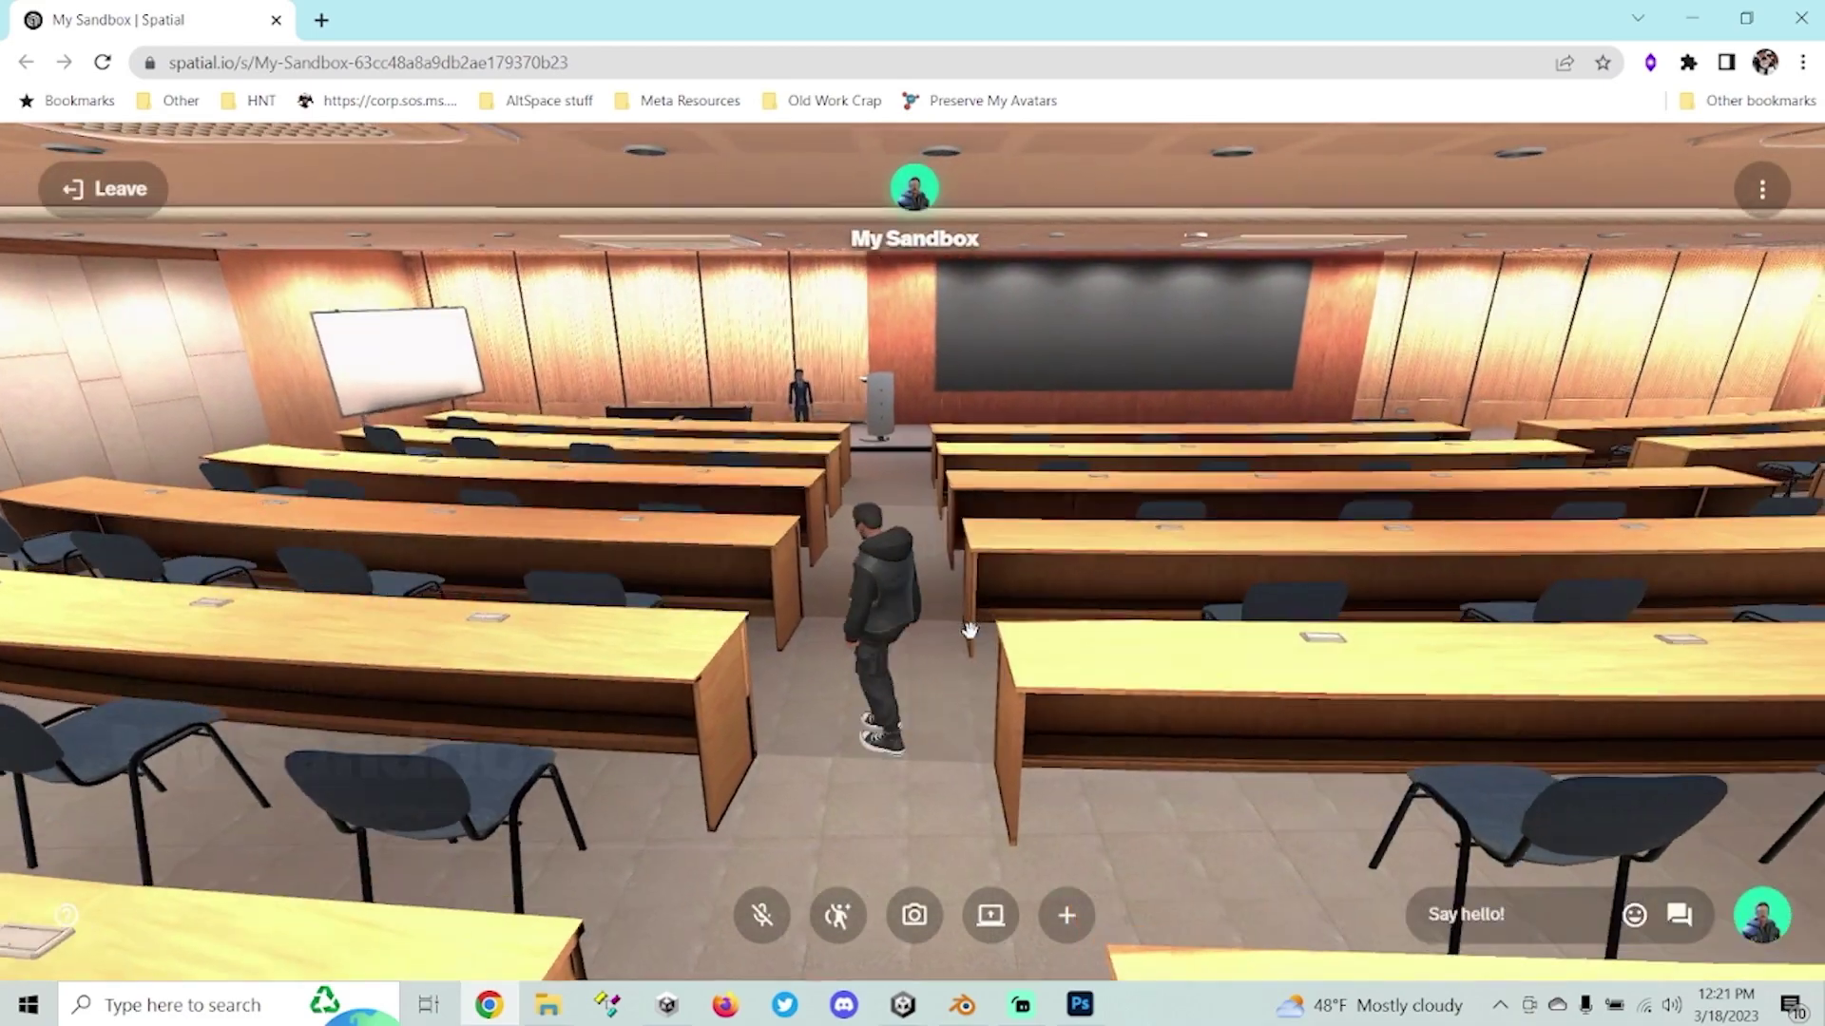
Walk the avatar to the Suitman figure at the front of the classroom and trigger its interaction to change avatars.
key("w")
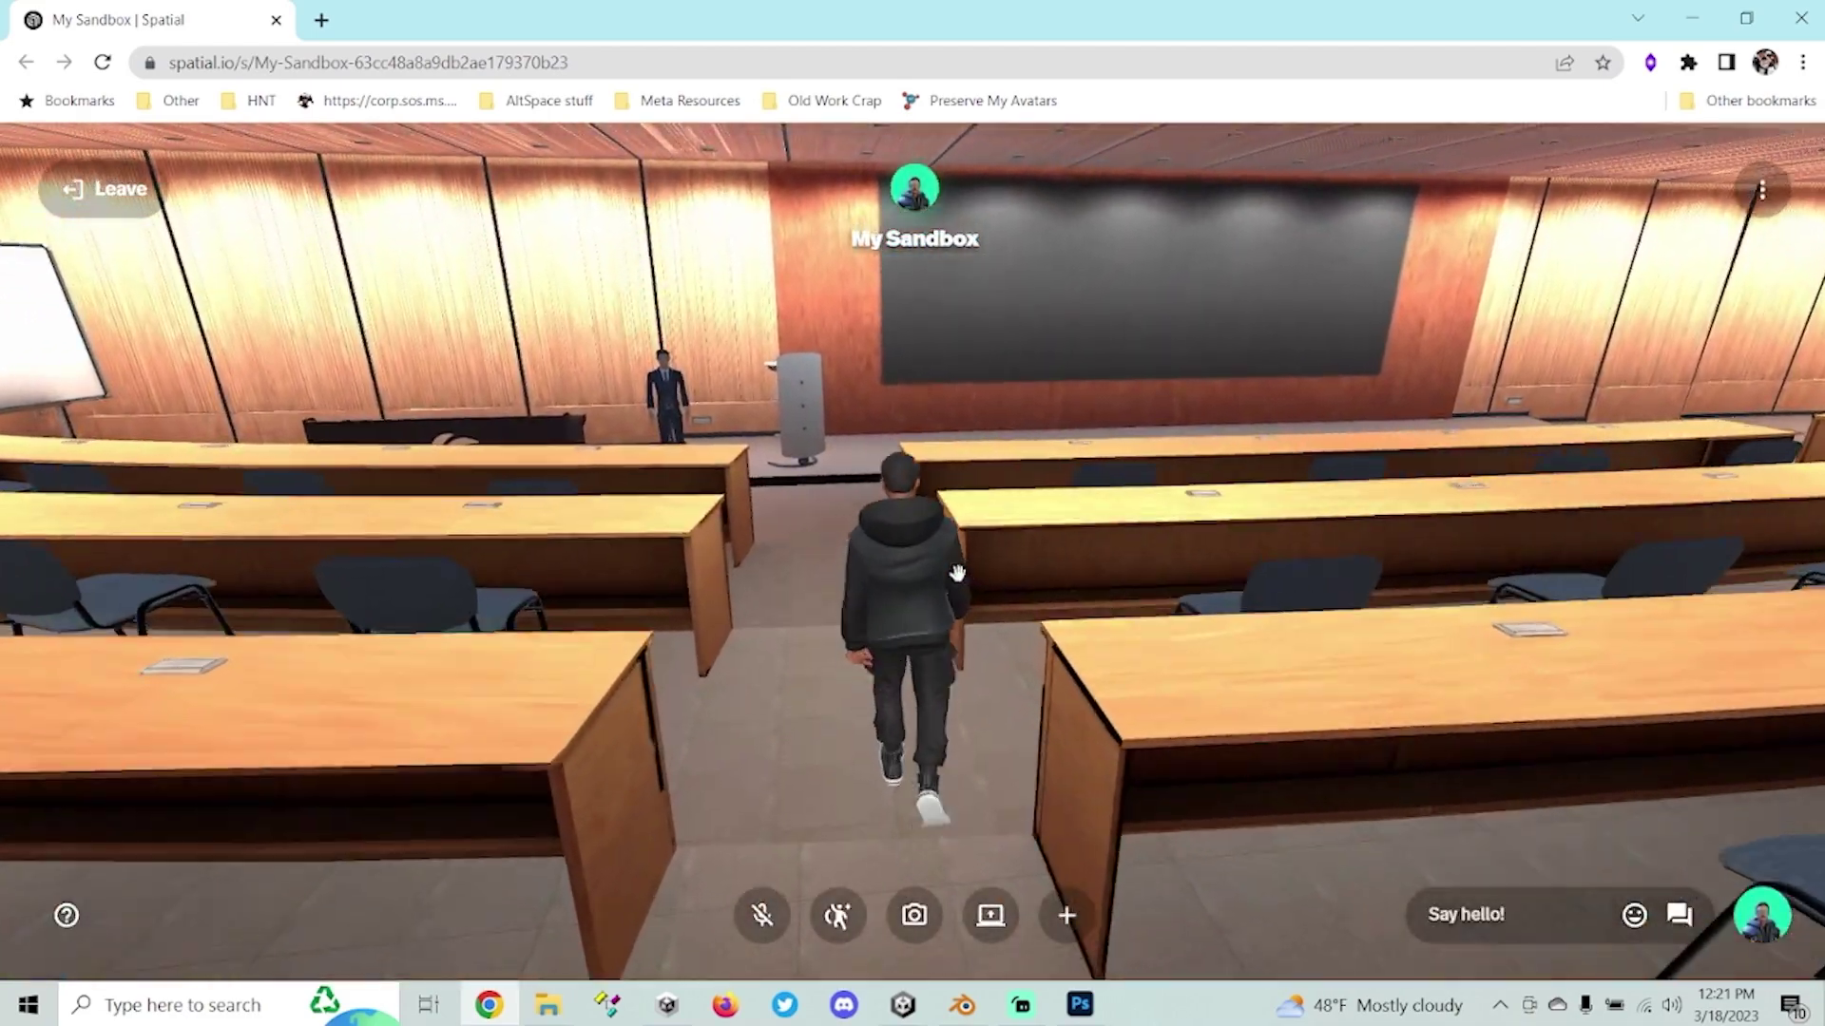
key("a")
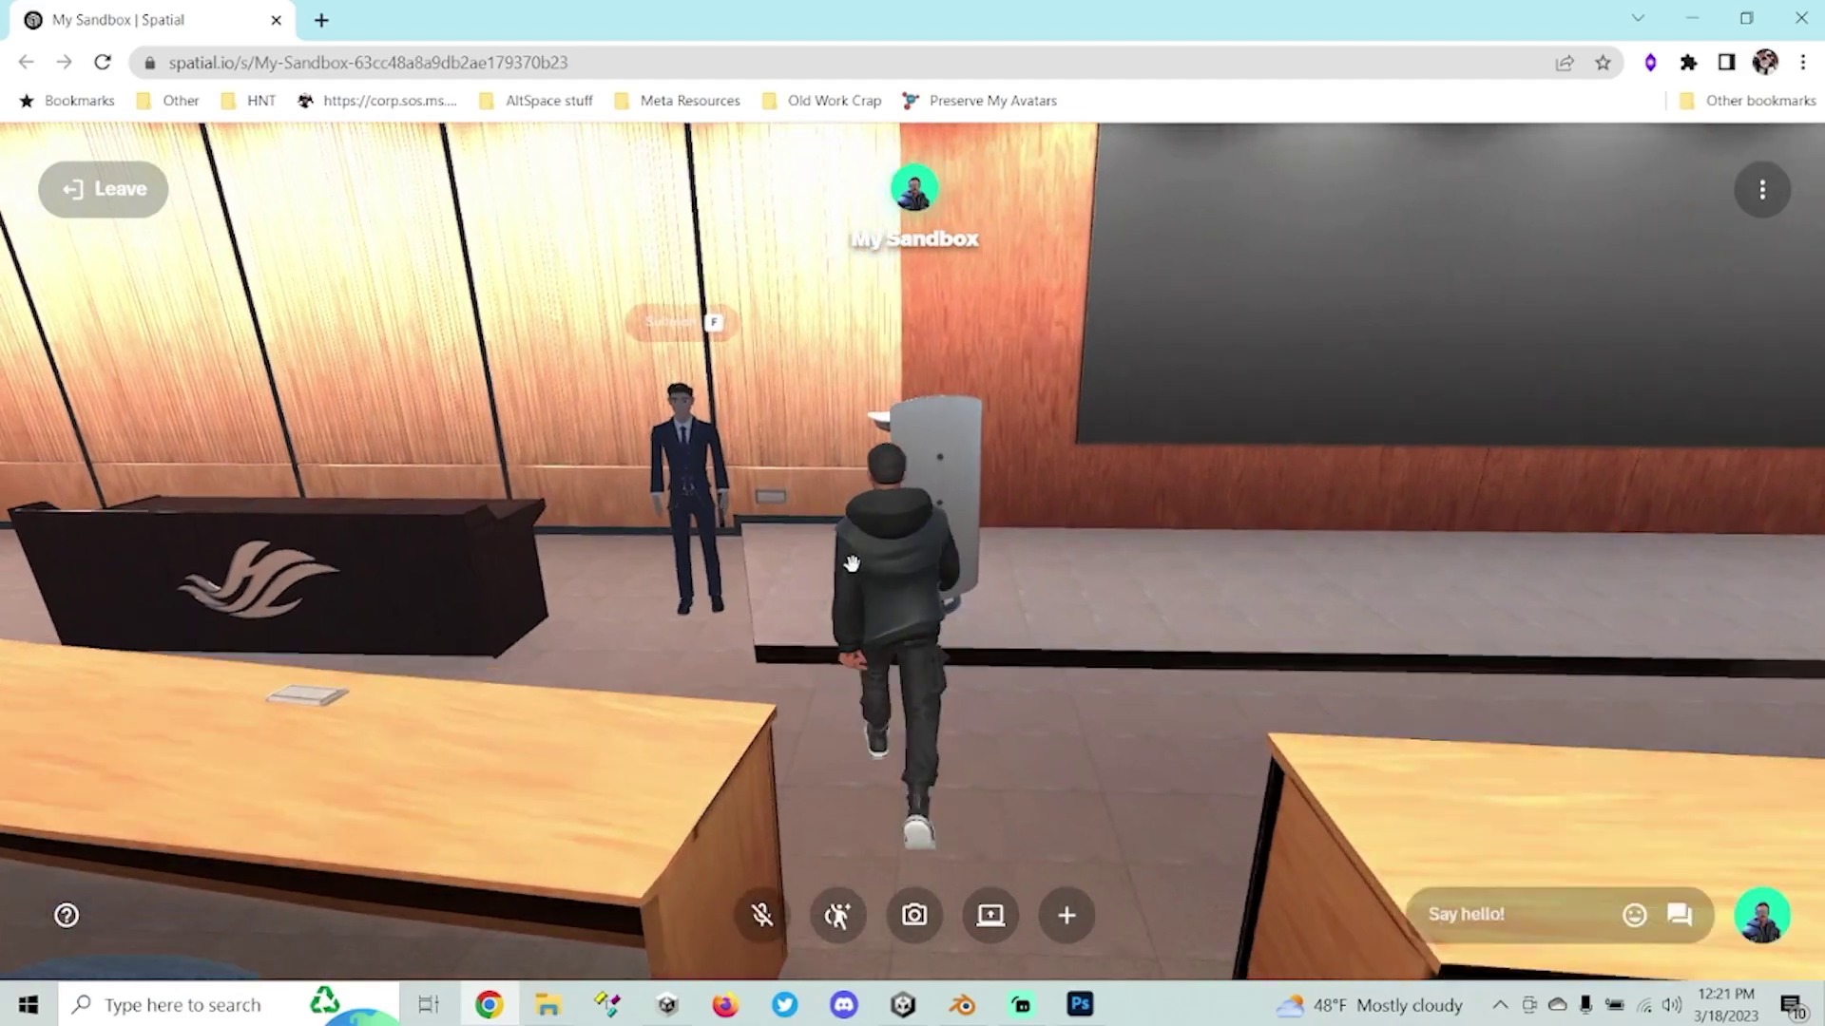
key("w")
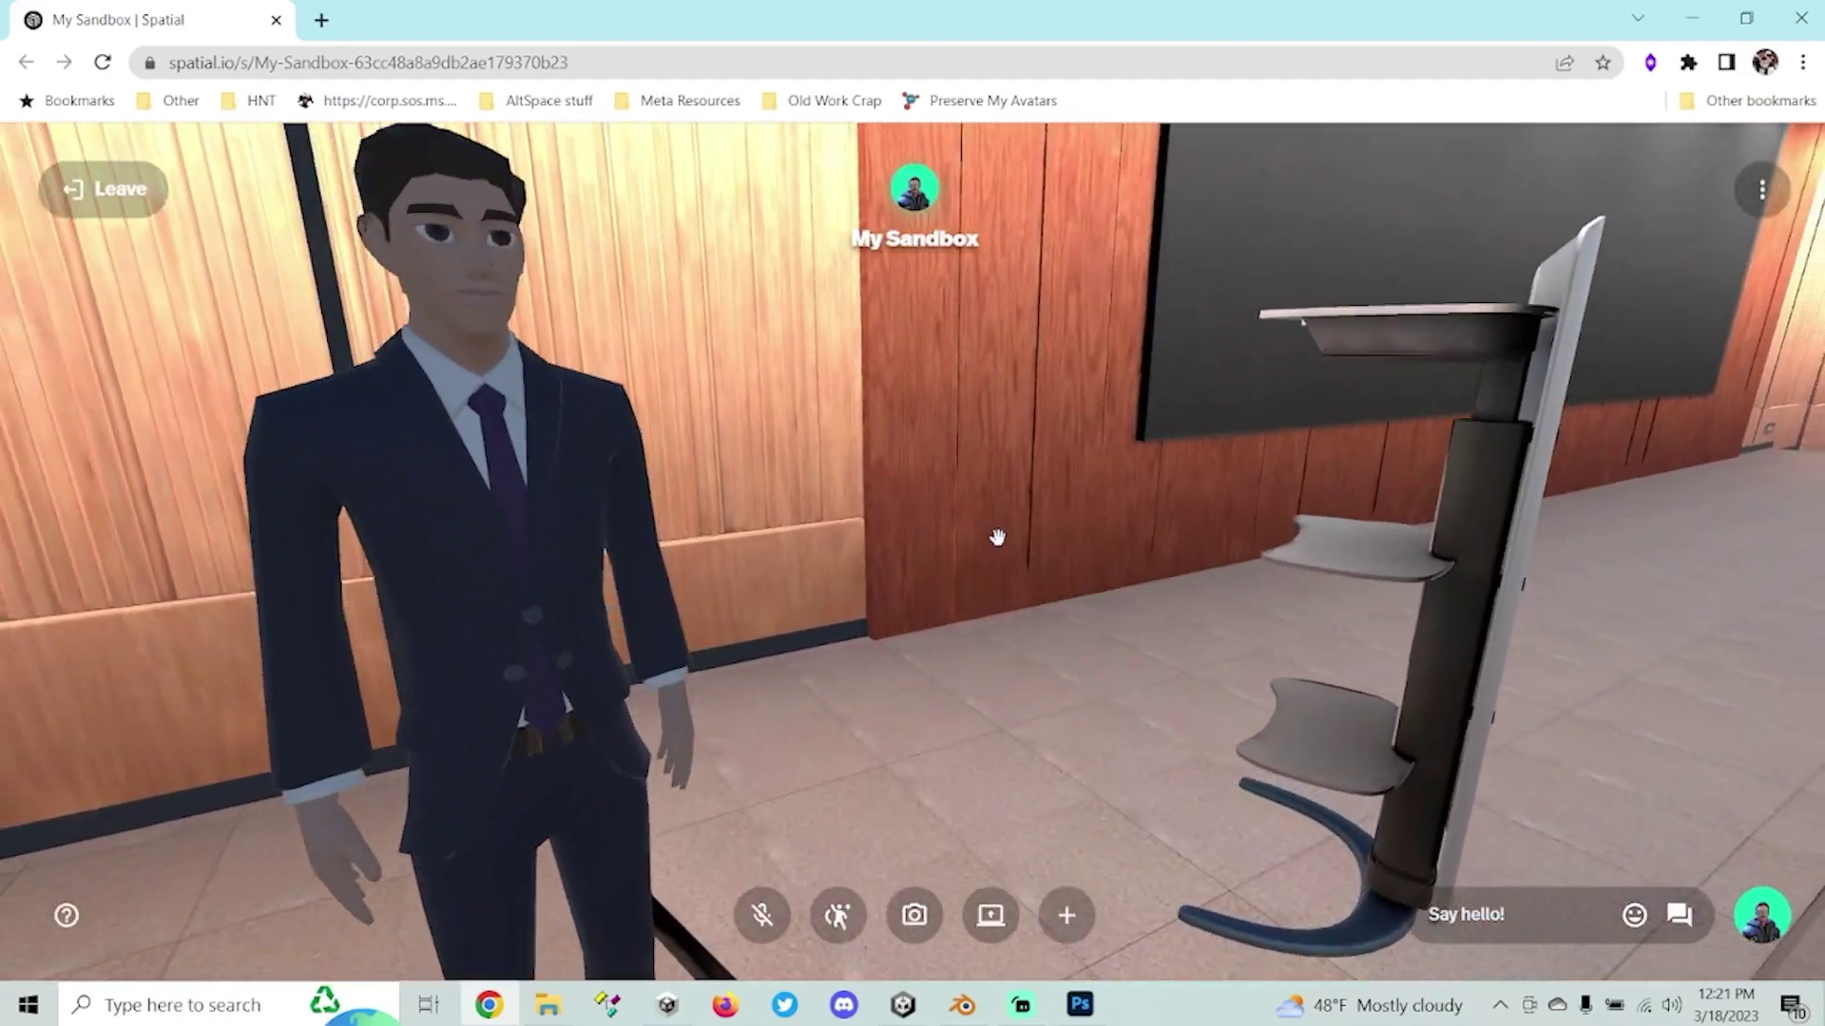
left_click_drag(996, 538, 692, 328)
left_click_drag(640, 523, 877, 637)
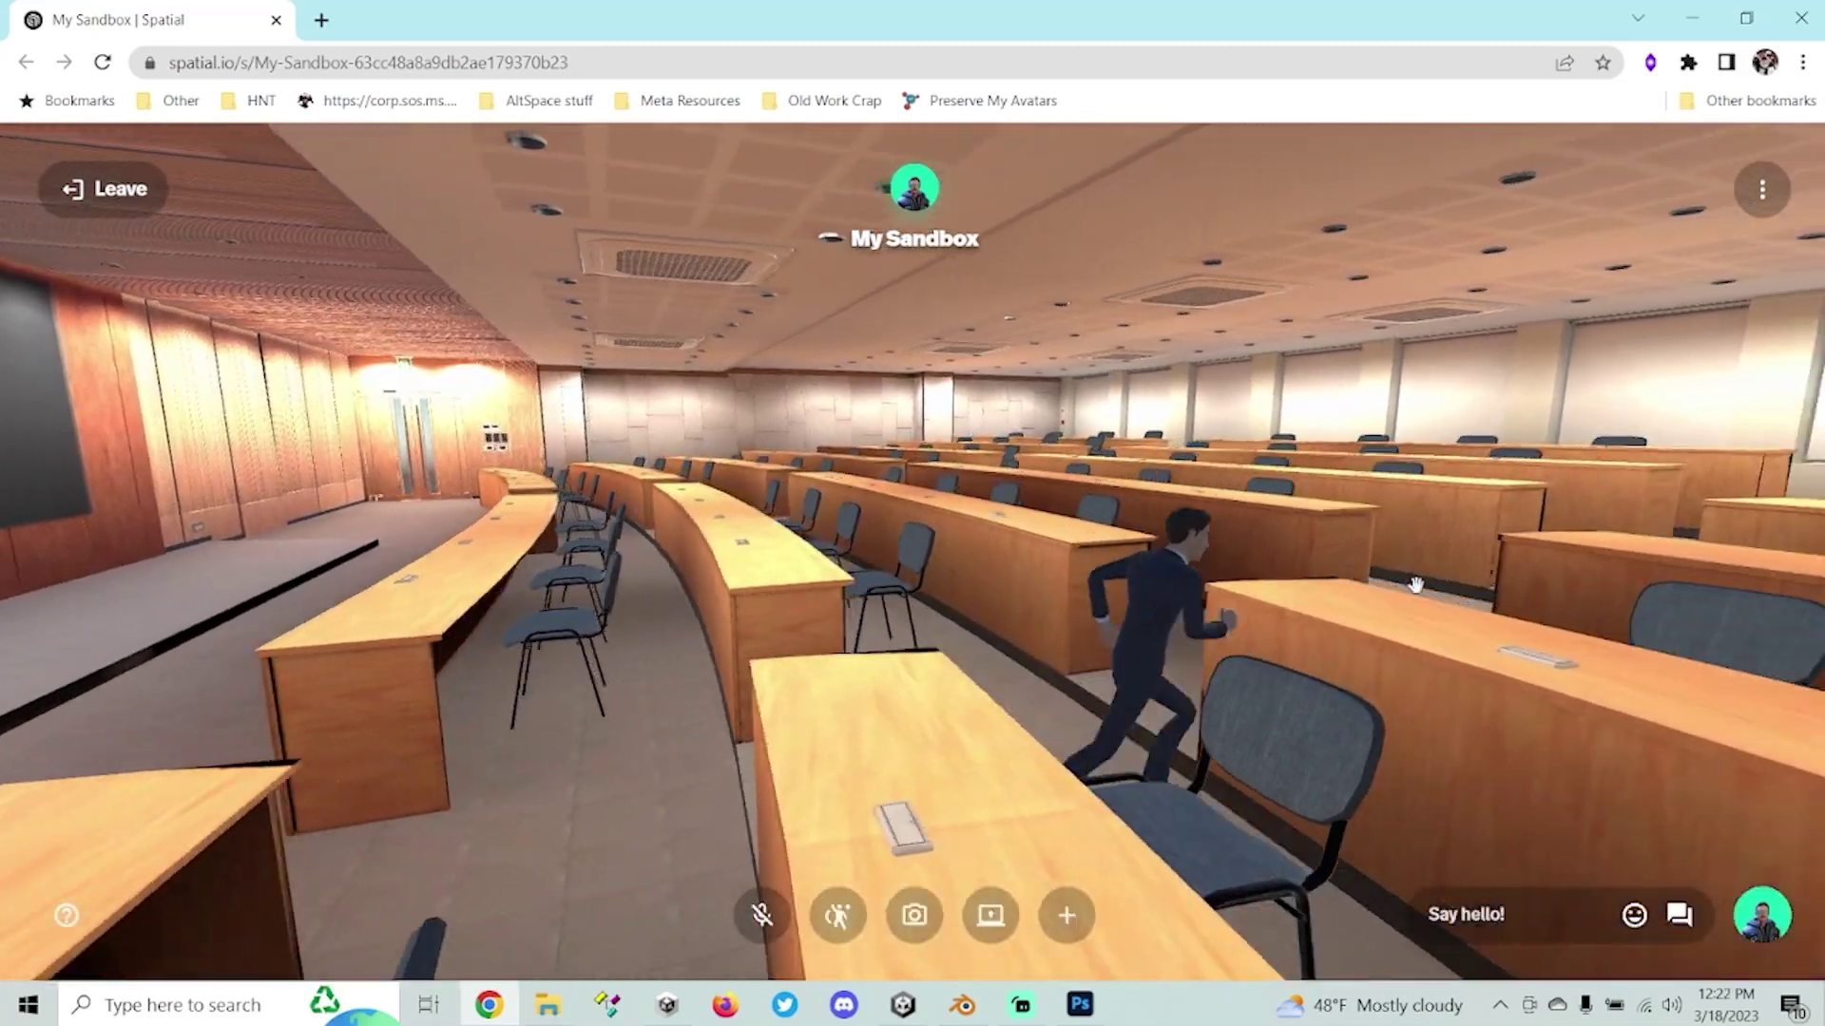
Walk the suited avatar among the desks and around the Suitman figure to check how it looks and moves.
left_click_drag(1416, 585, 1029, 639)
key("w")
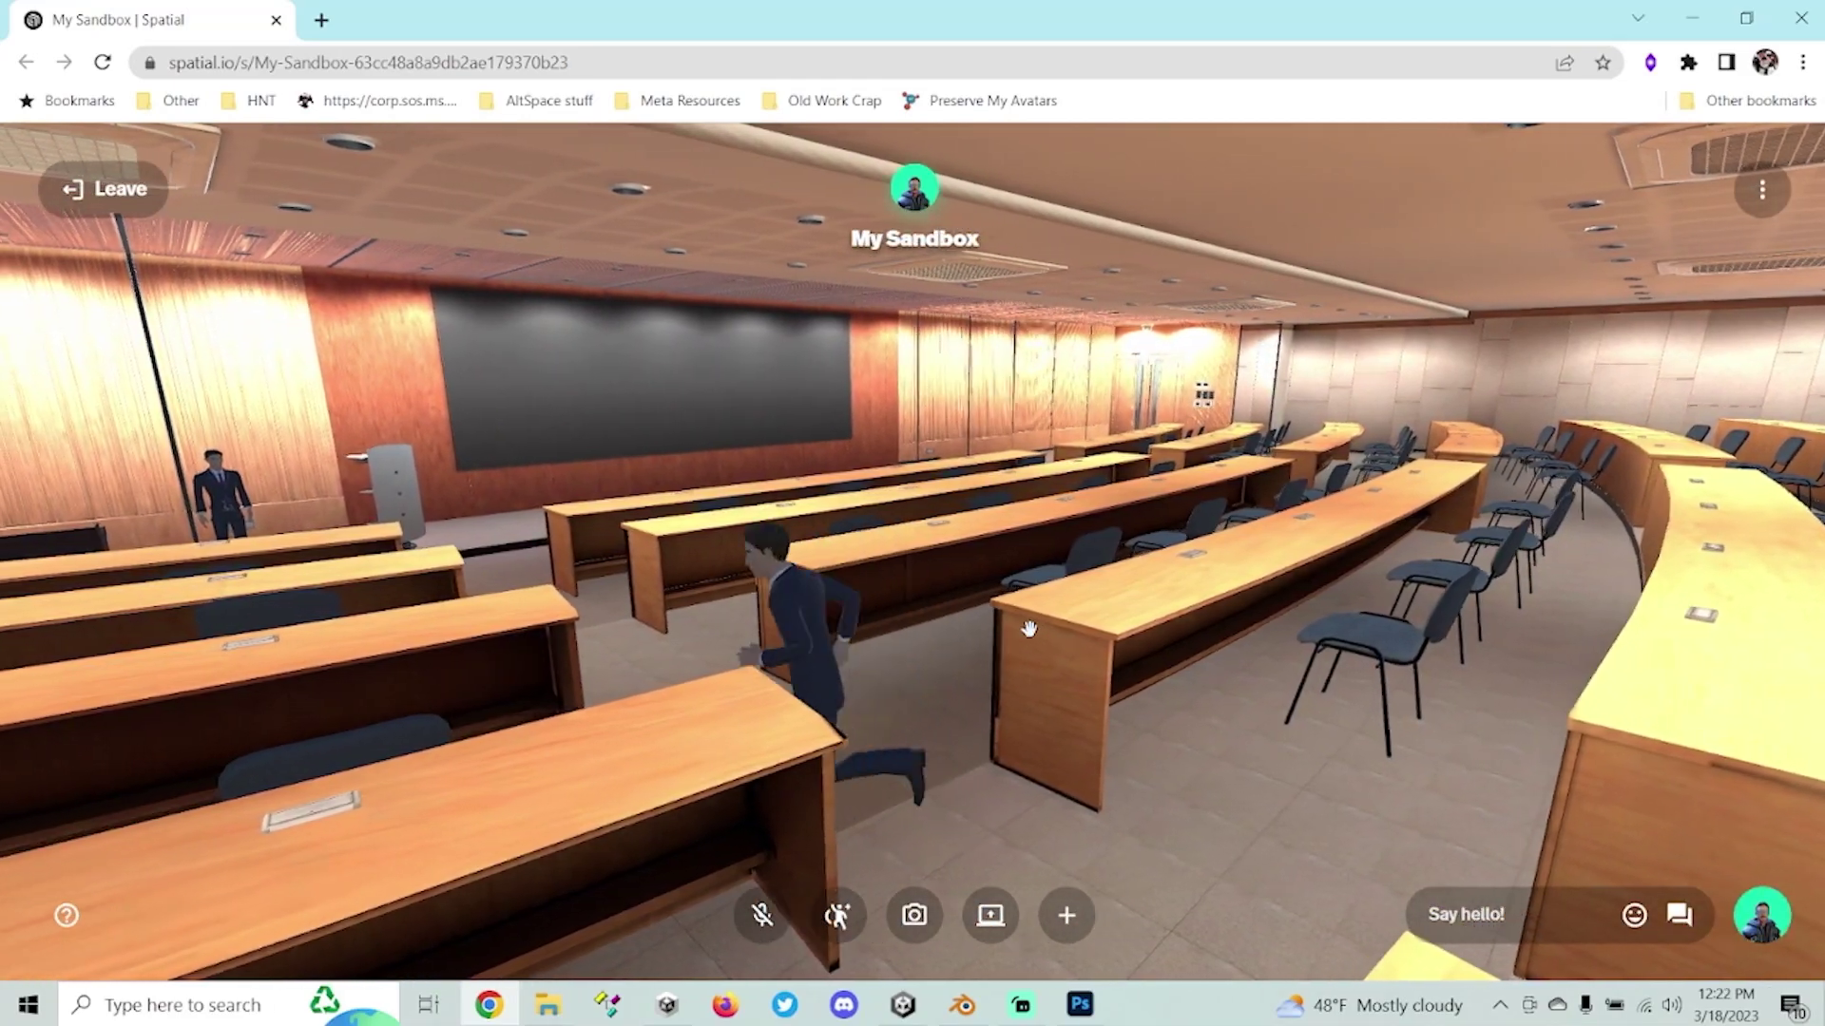
key("w")
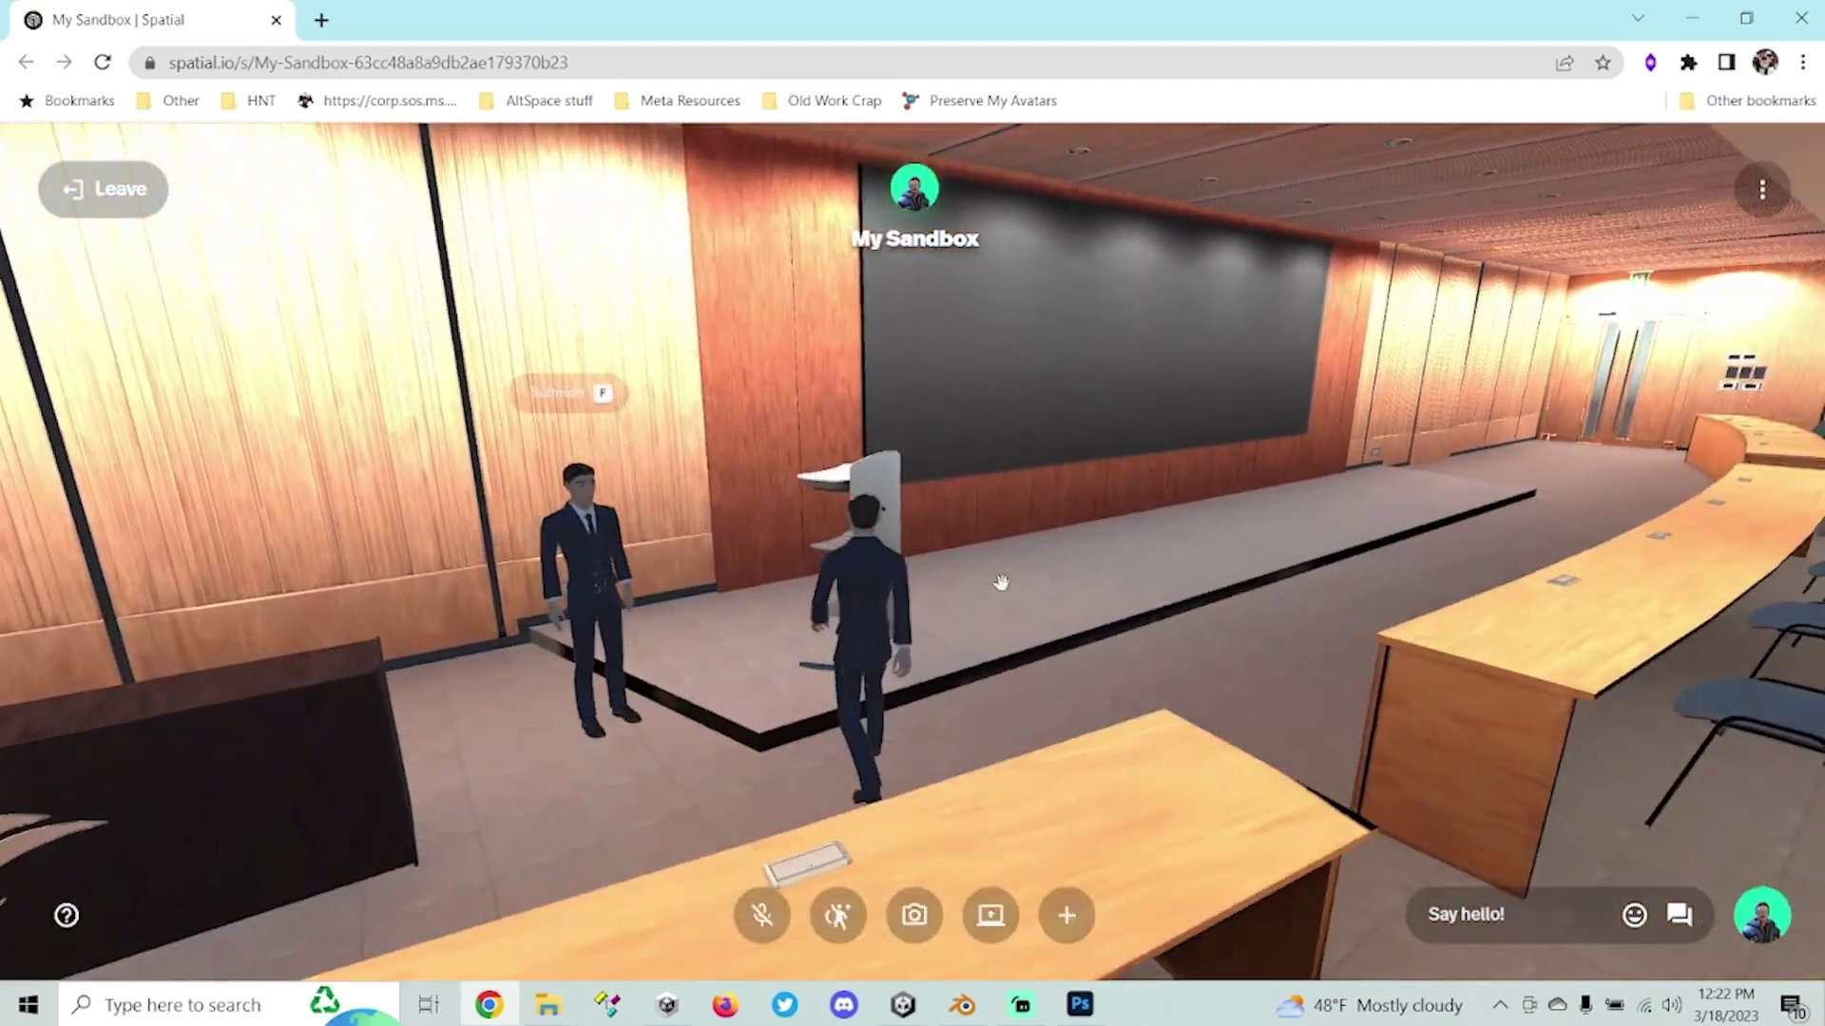
key("s")
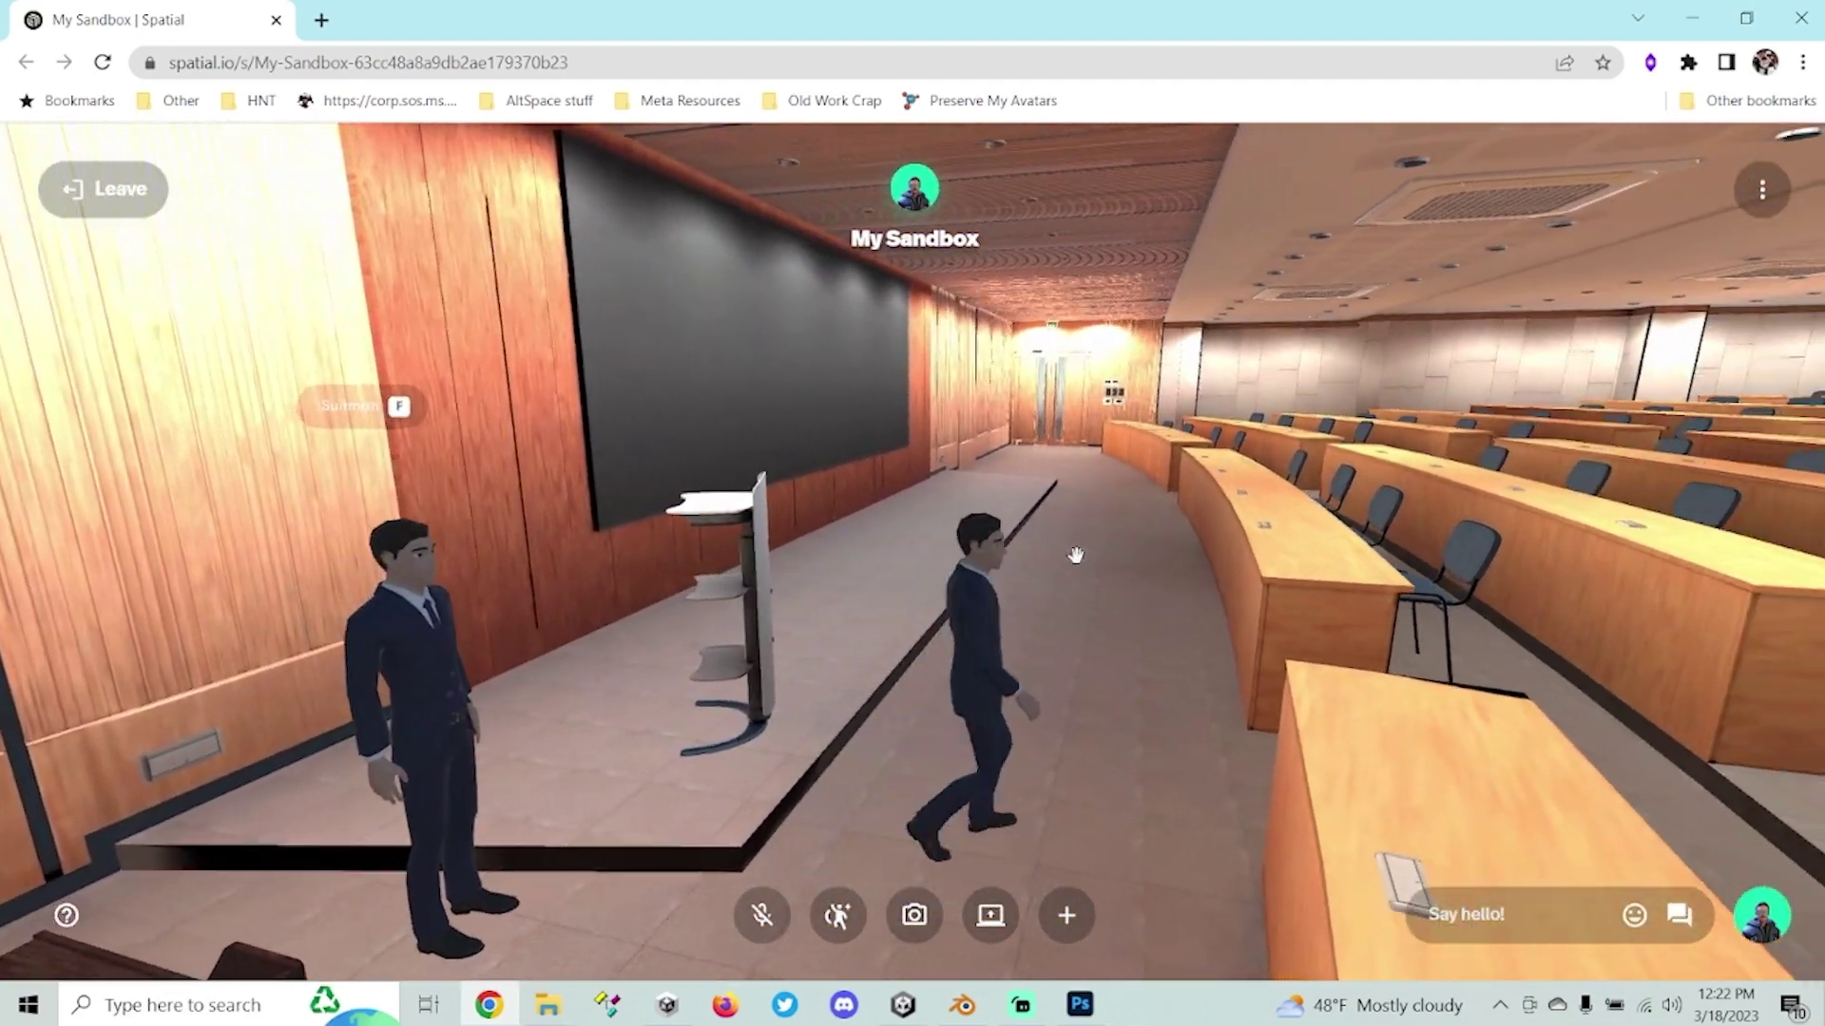
key("d")
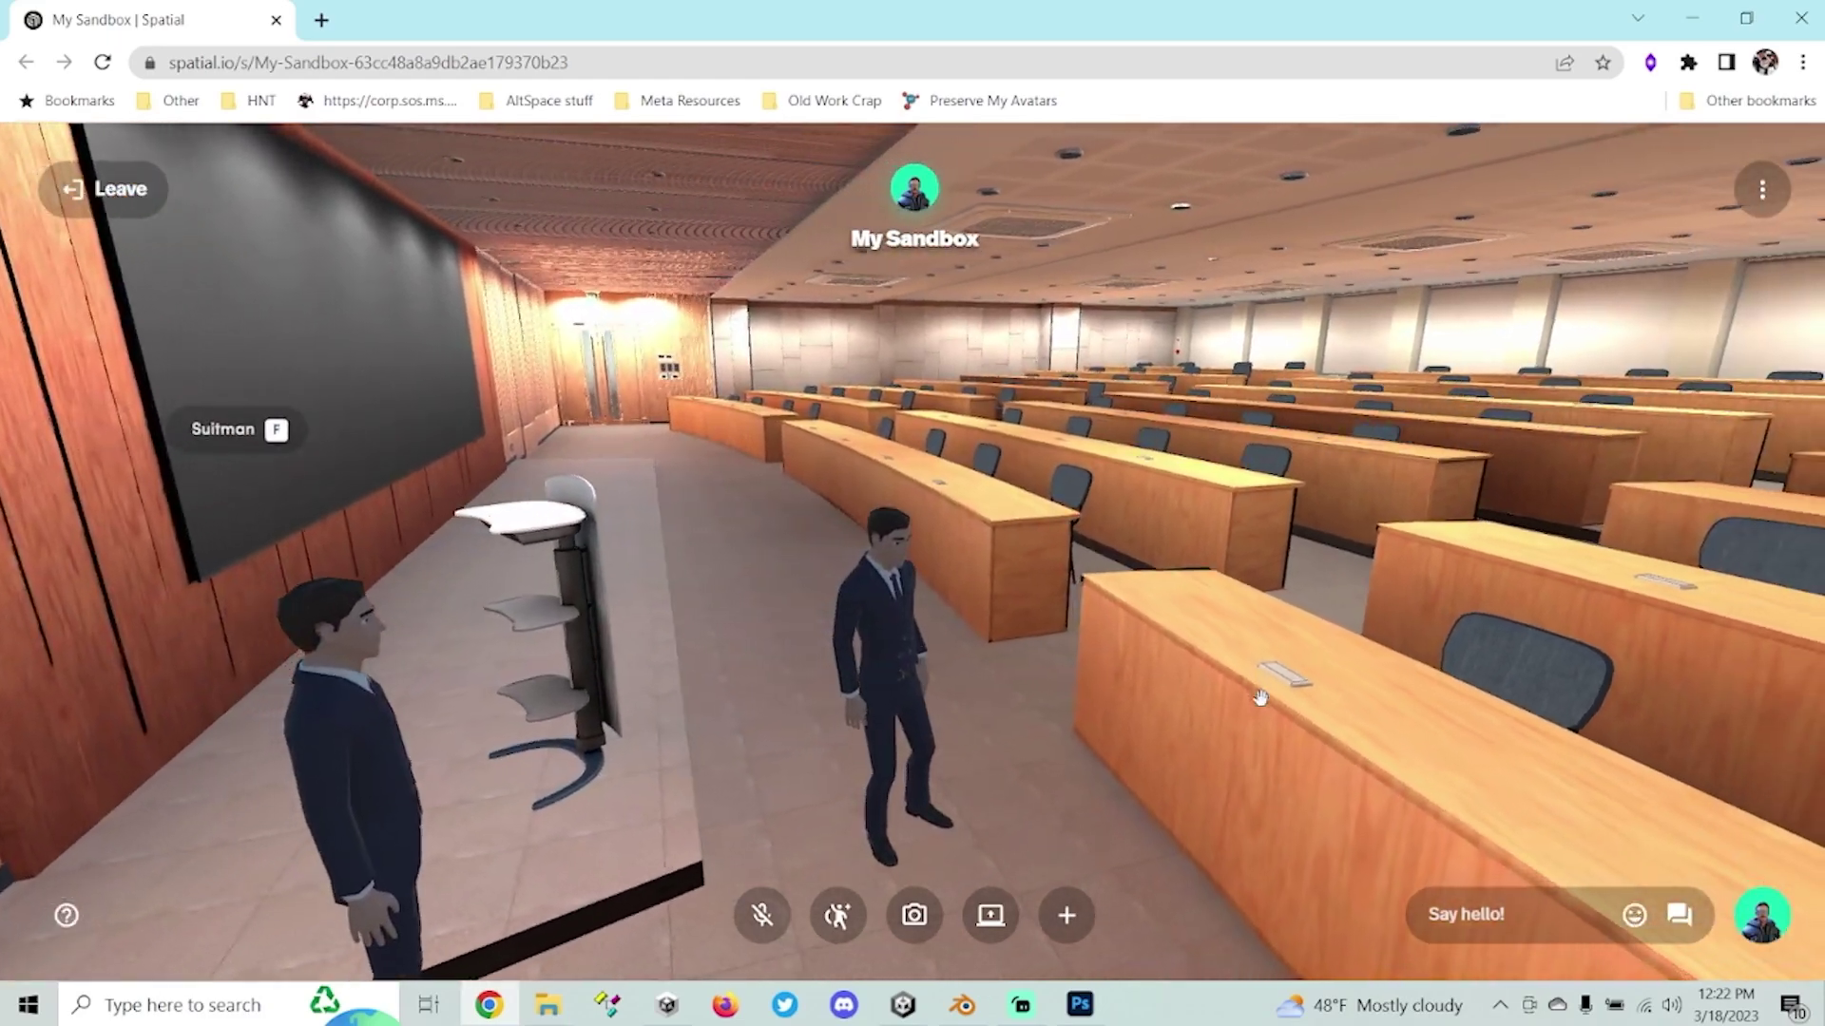
key("w")
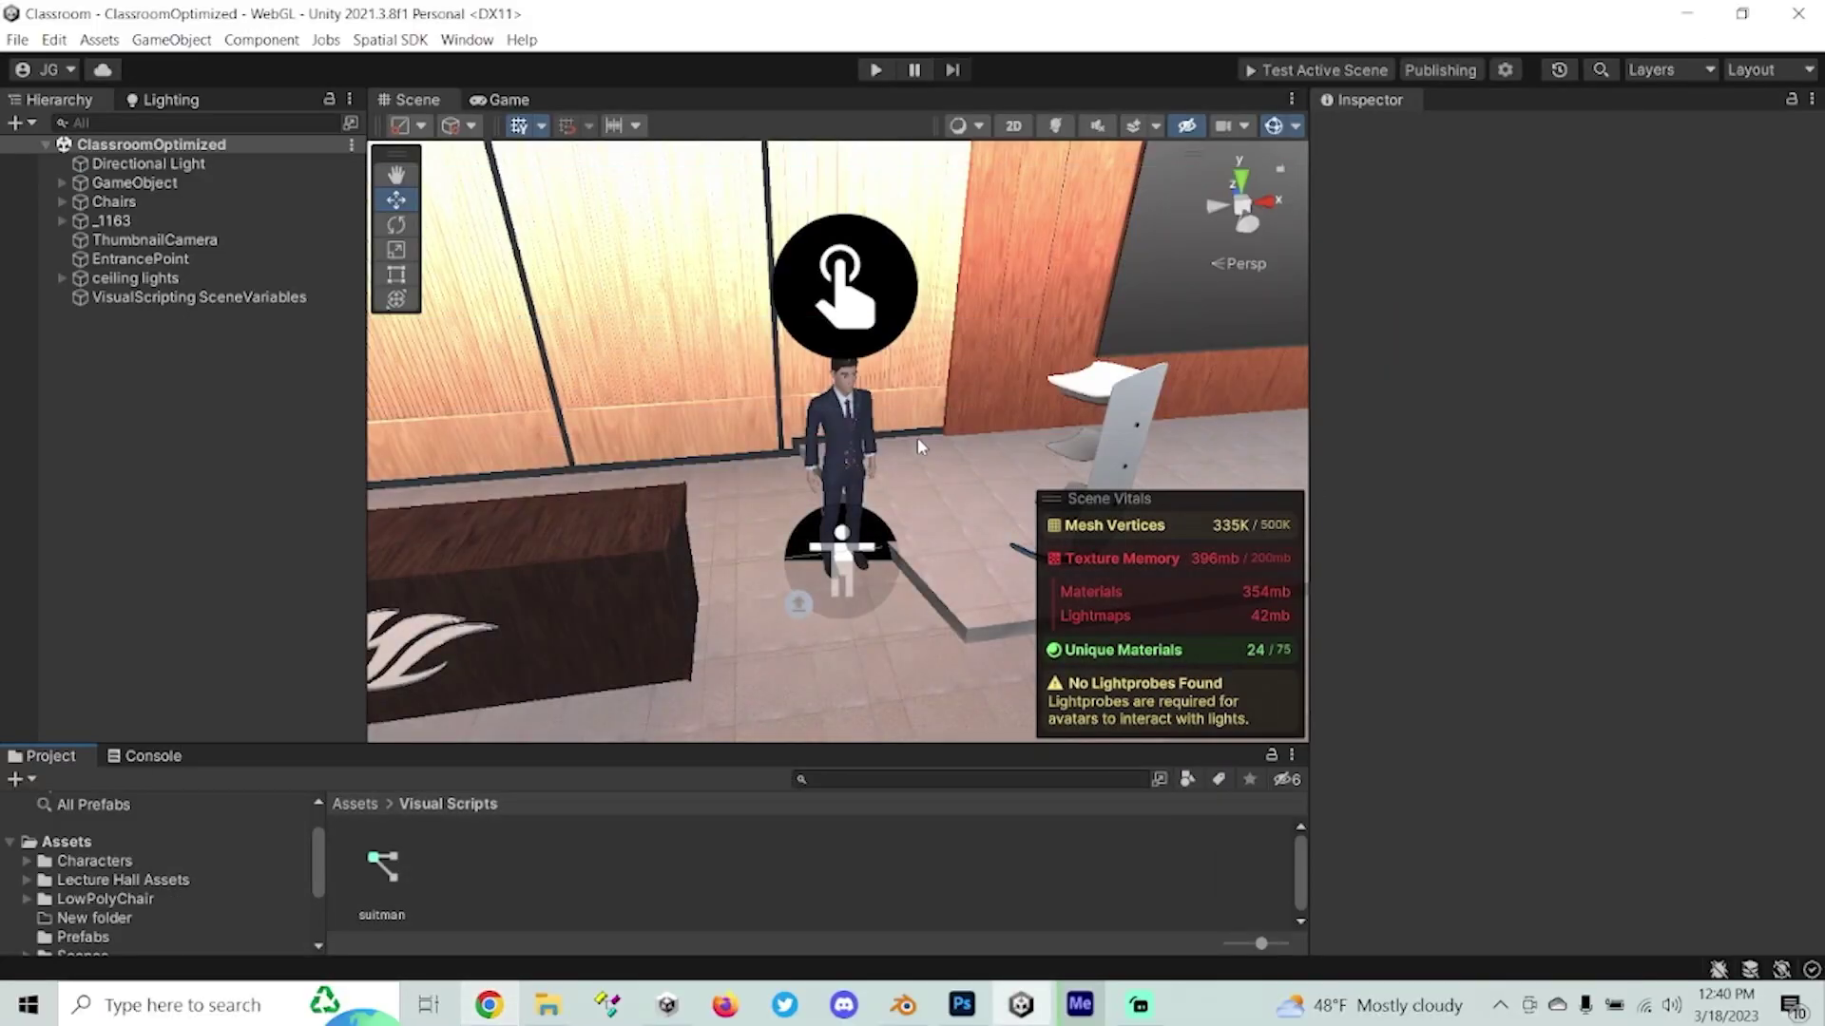
Return to Unity and inspect the components of Man_In_Suit and of the Interactable, enlarging the asset browser.
left_click_drag(893, 447, 838, 459, "alt")
left_click(838, 459)
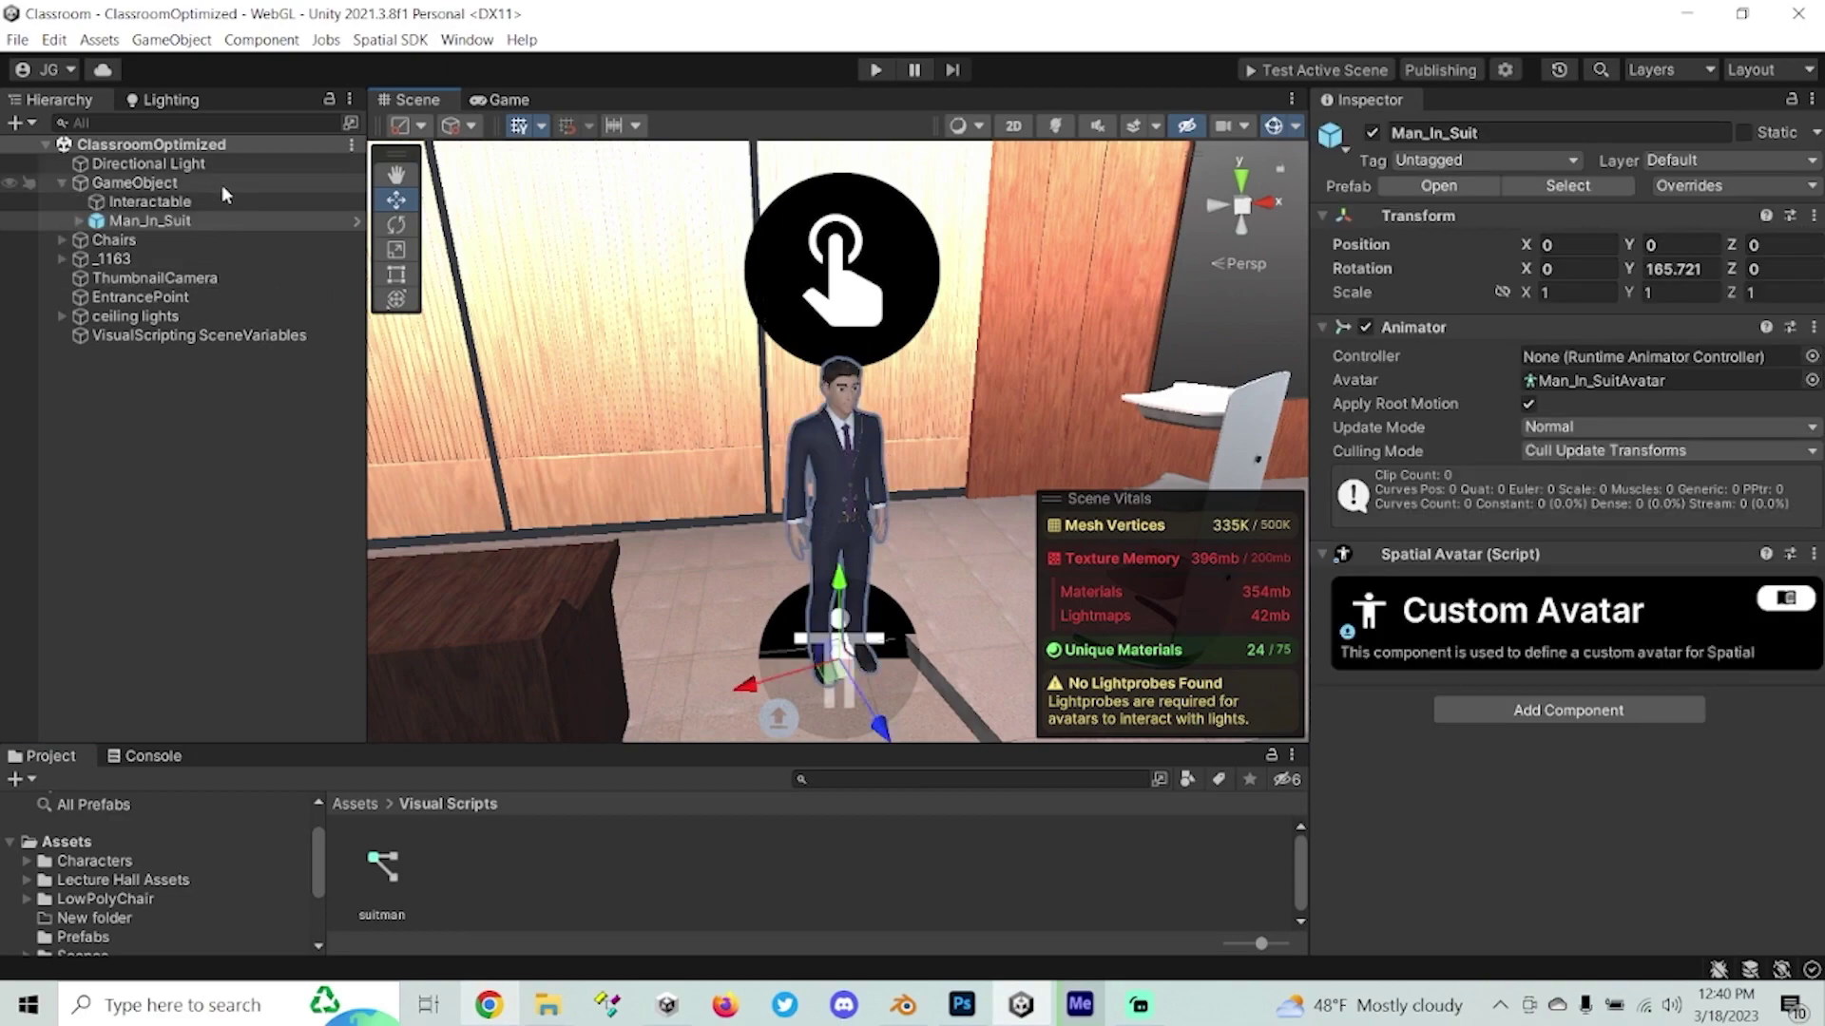
left_click_drag(483, 748, 508, 630)
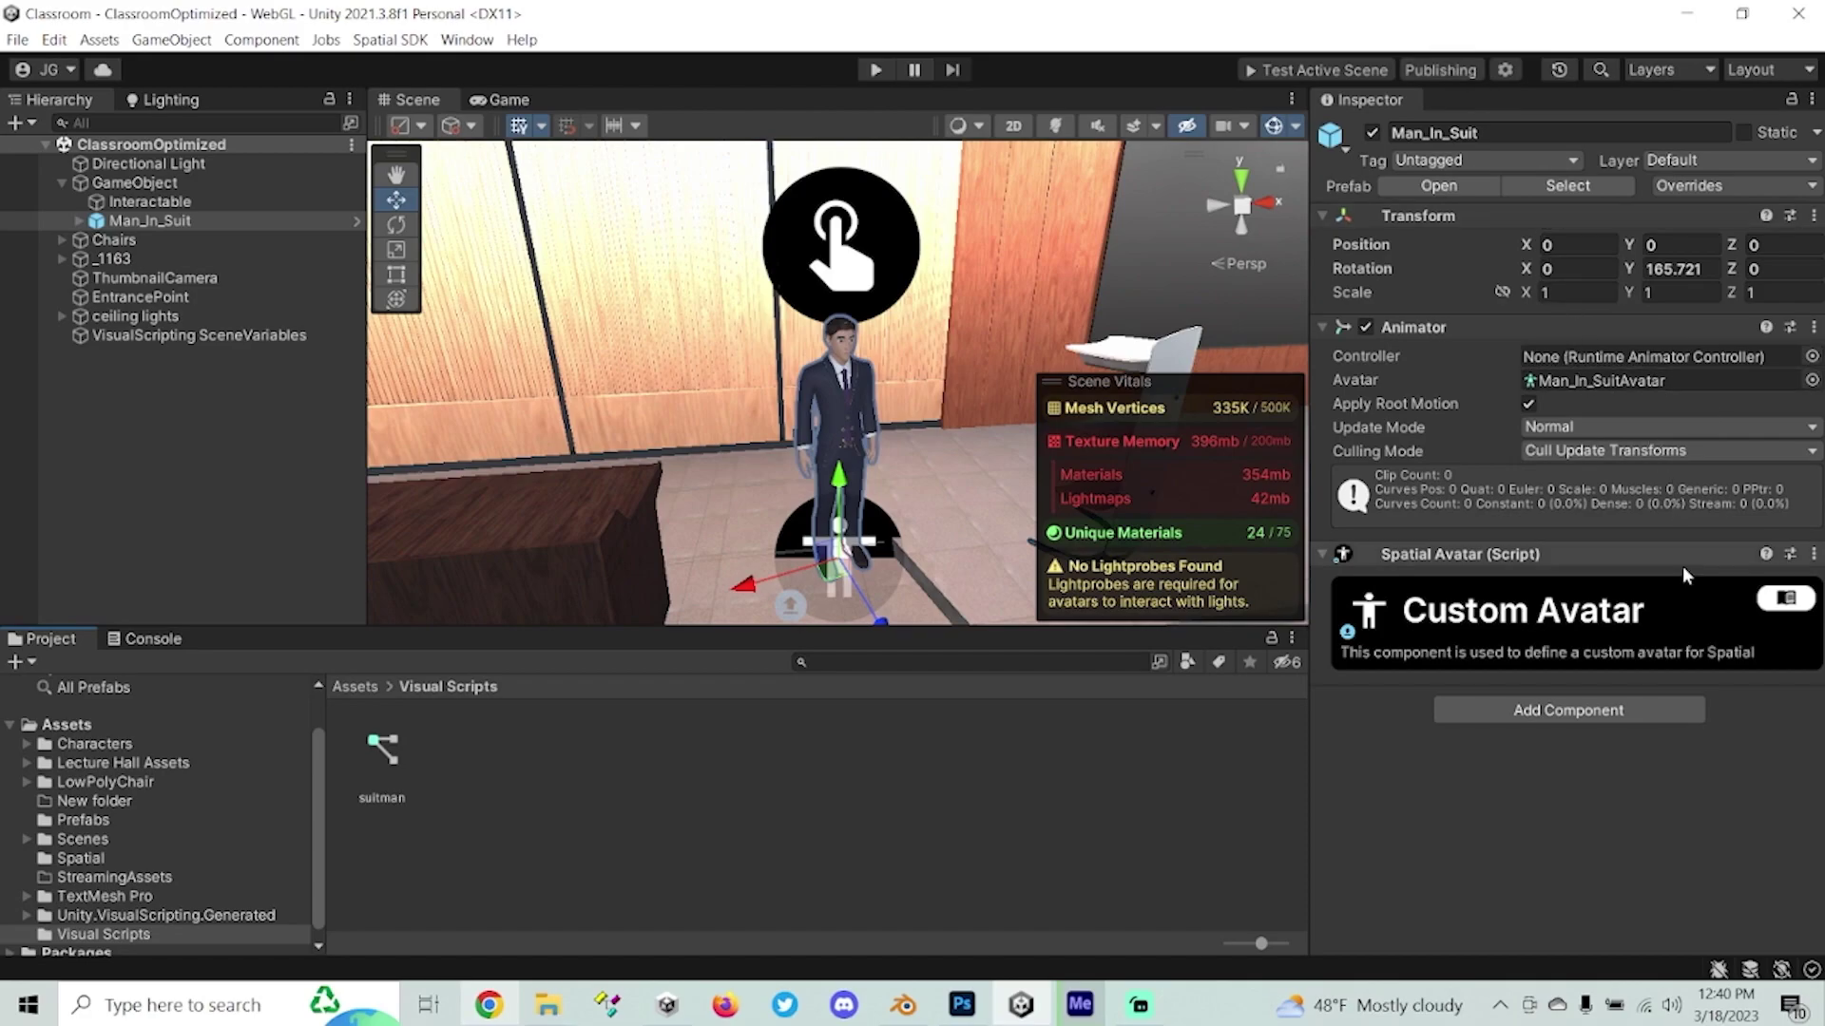
left_click(220, 201)
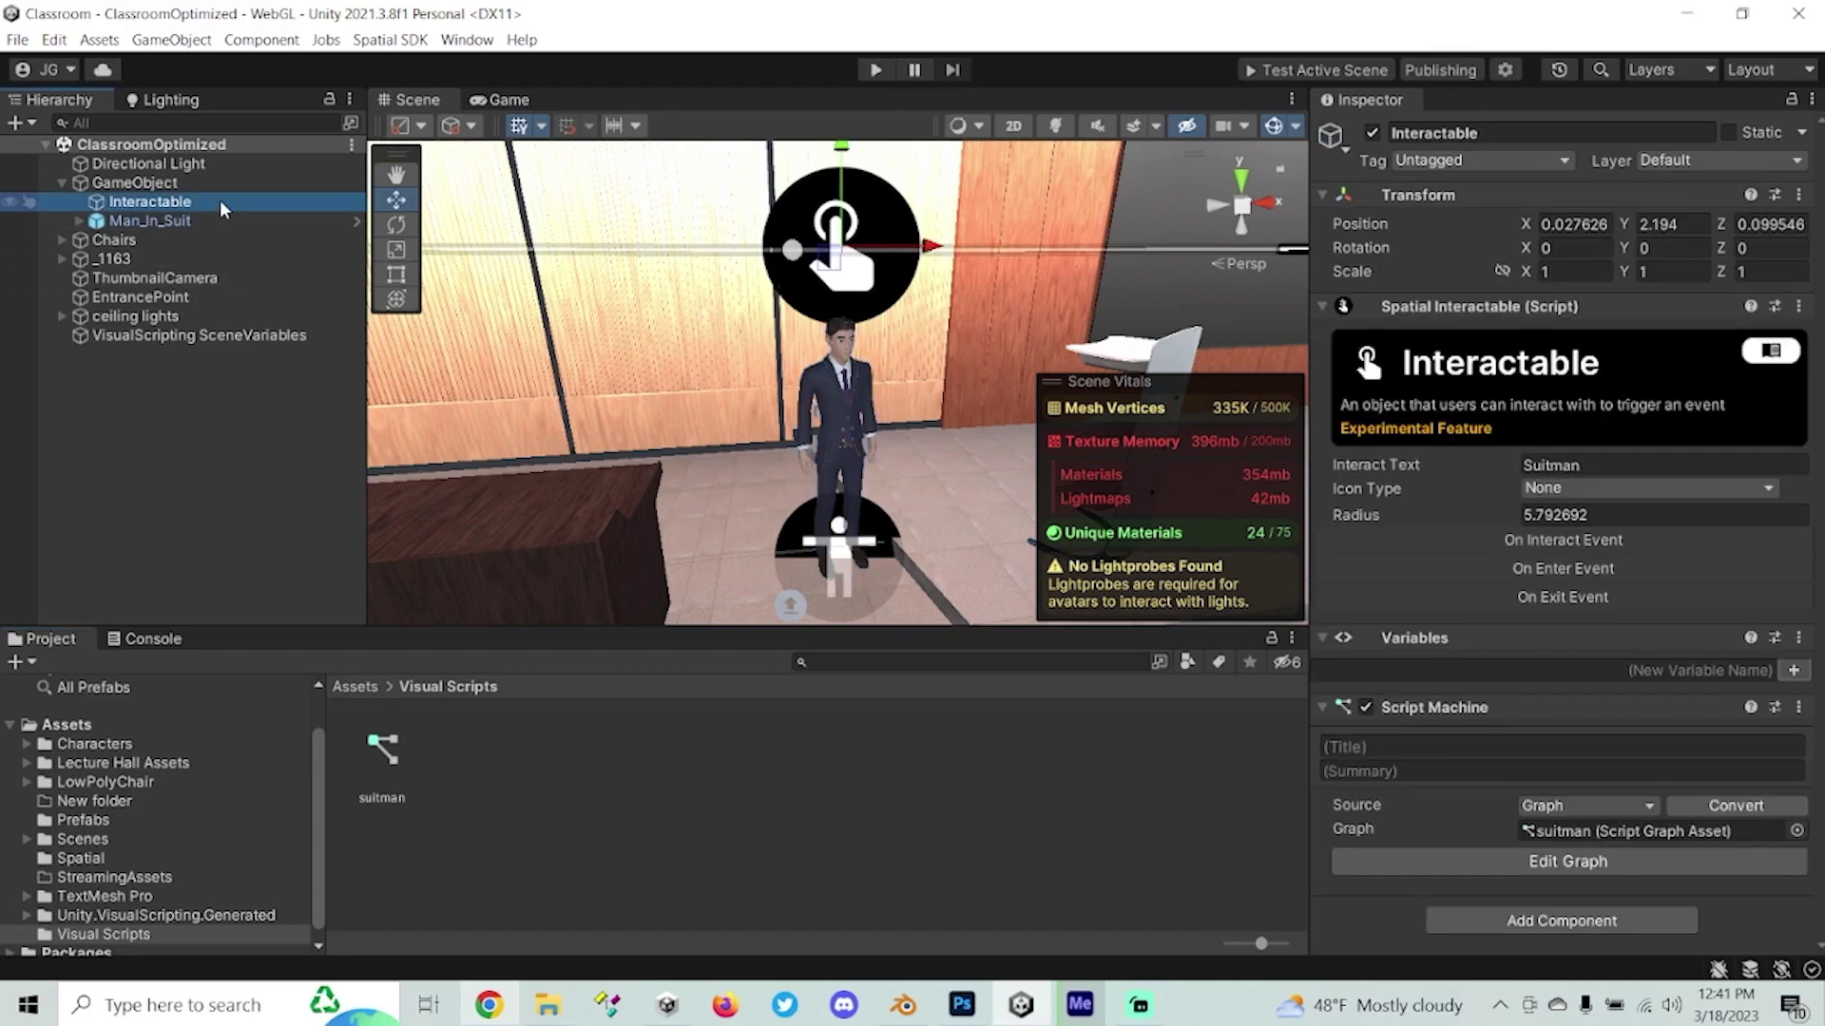
left_click_drag(837, 314, 862, 250, "alt")
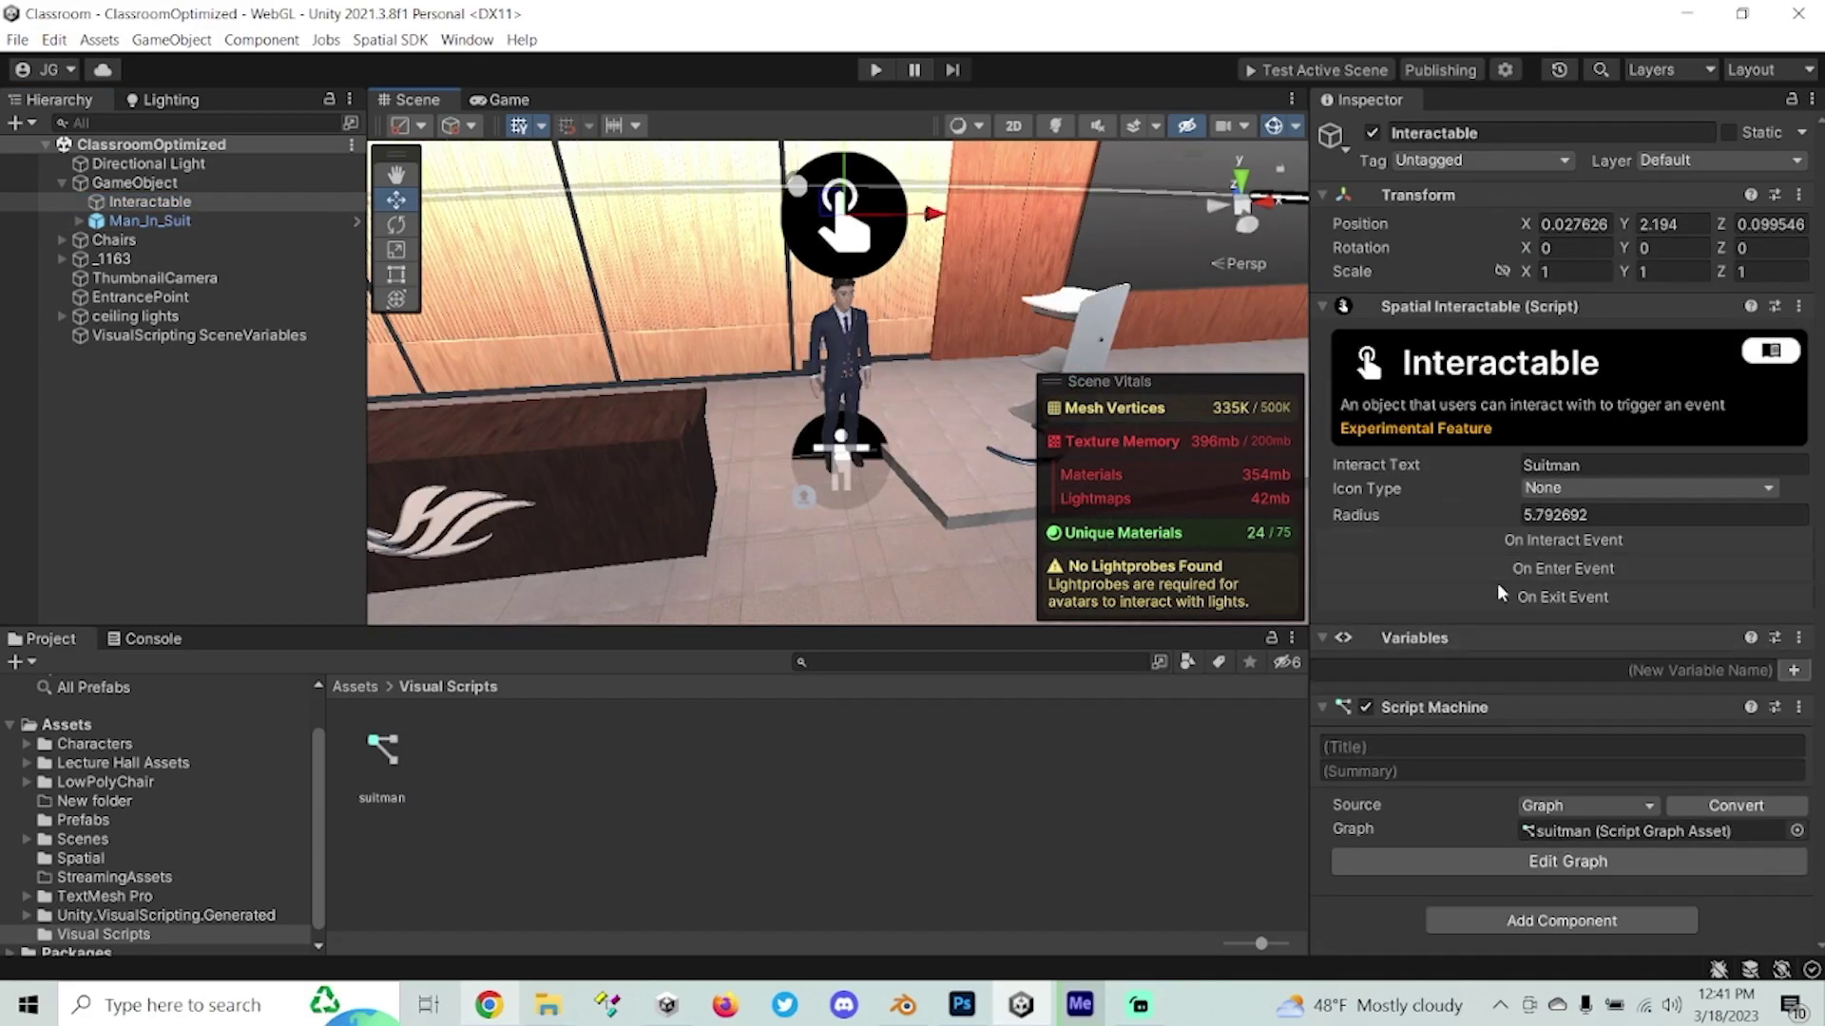
Open the Interactable's suitman graph, shift the String node slightly away from Set Local Avatar, and close the graph.
left_click(1578, 858)
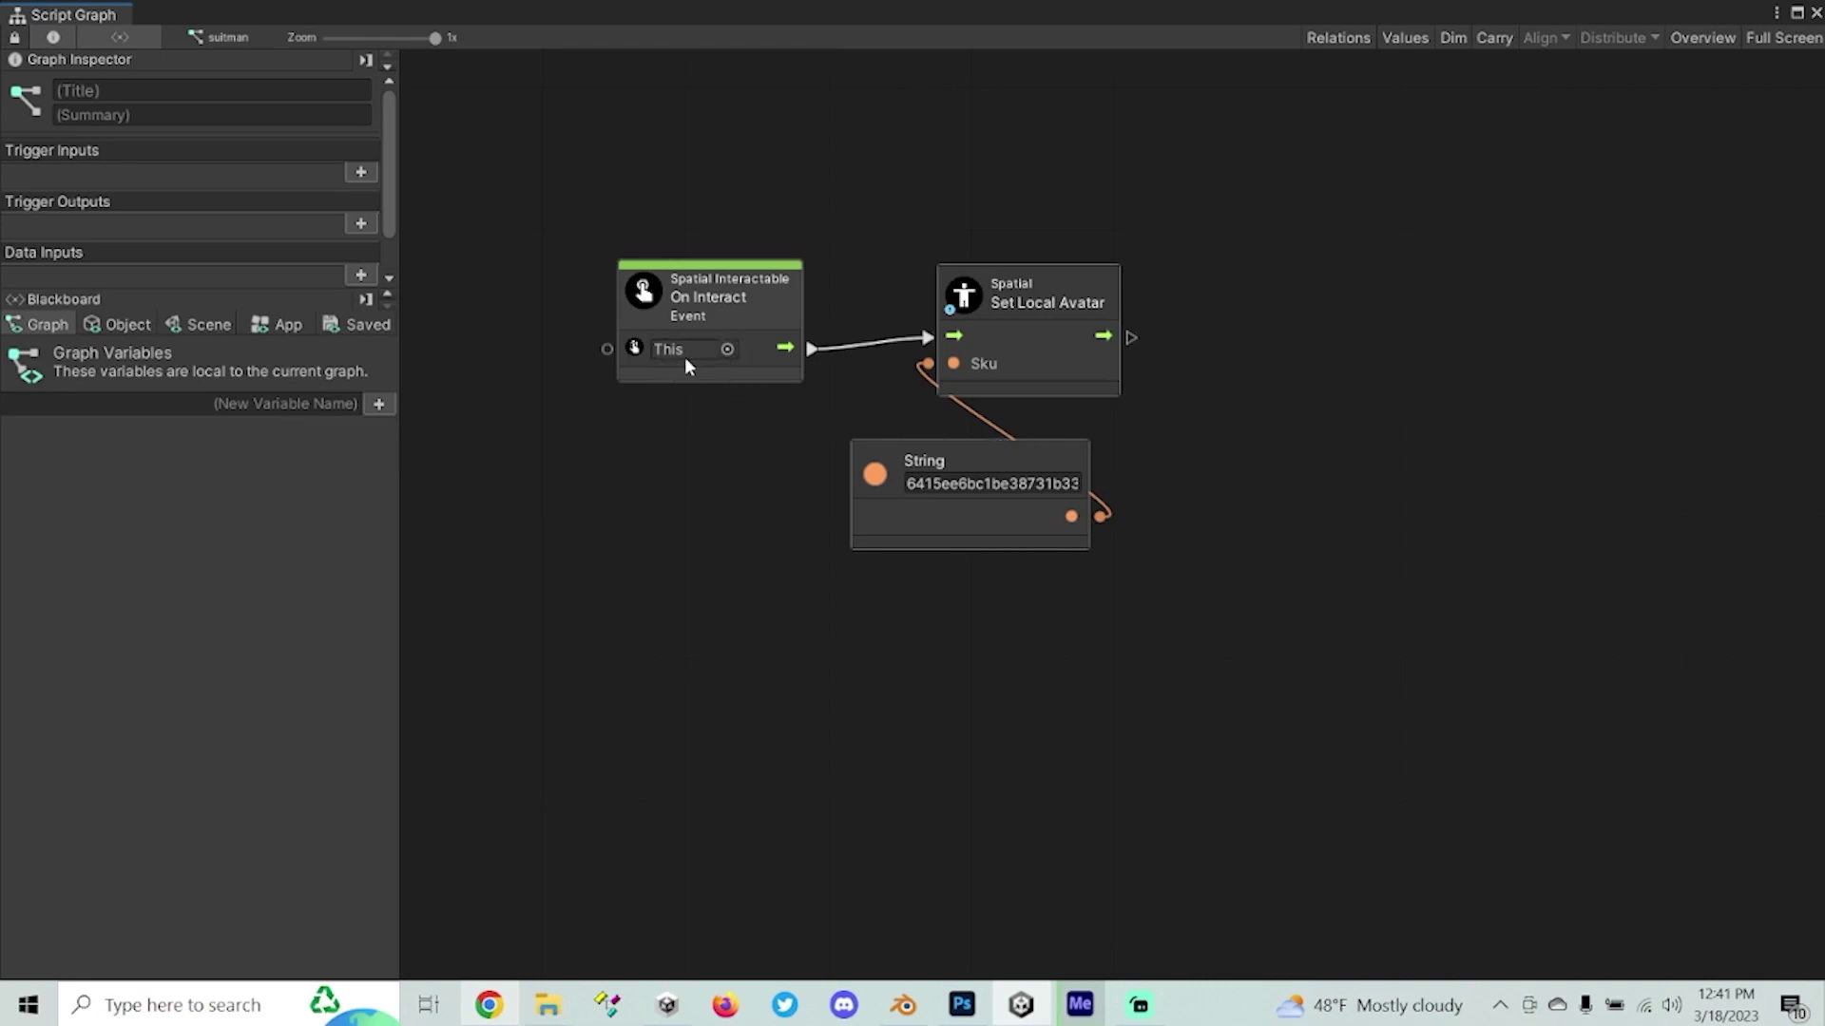
key("super+Down")
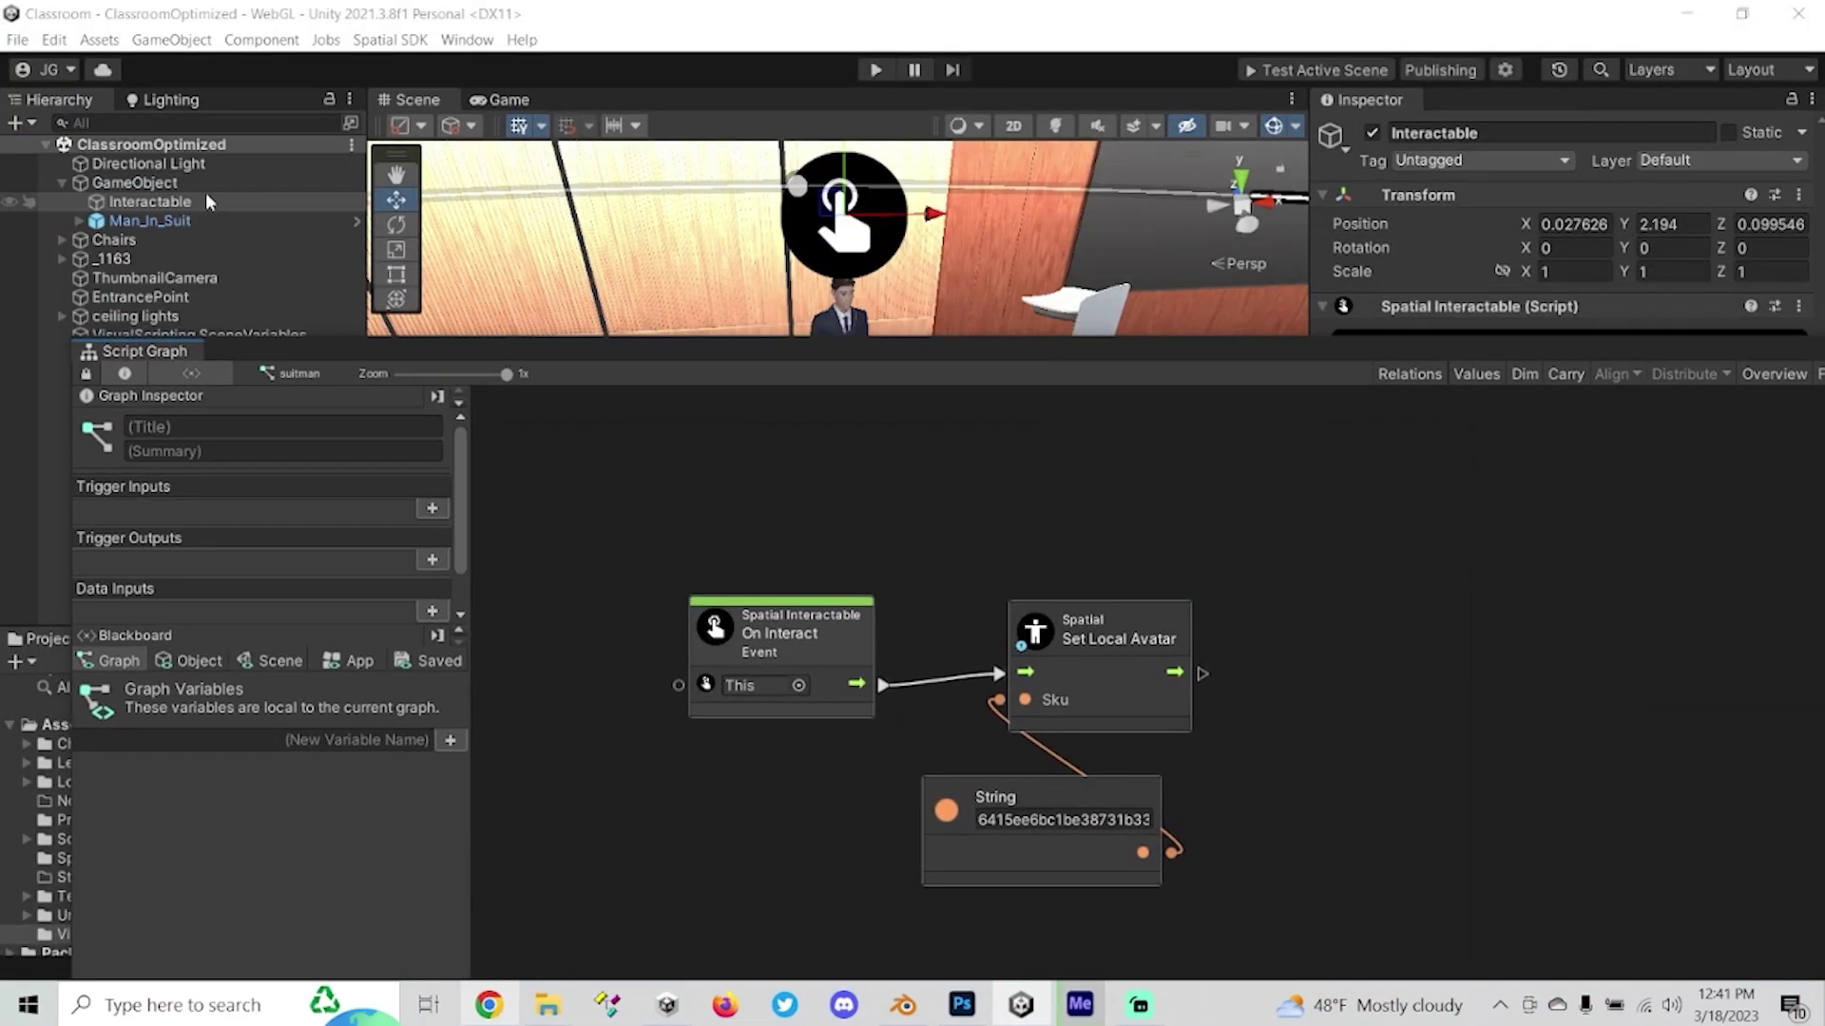
double_click(591, 350)
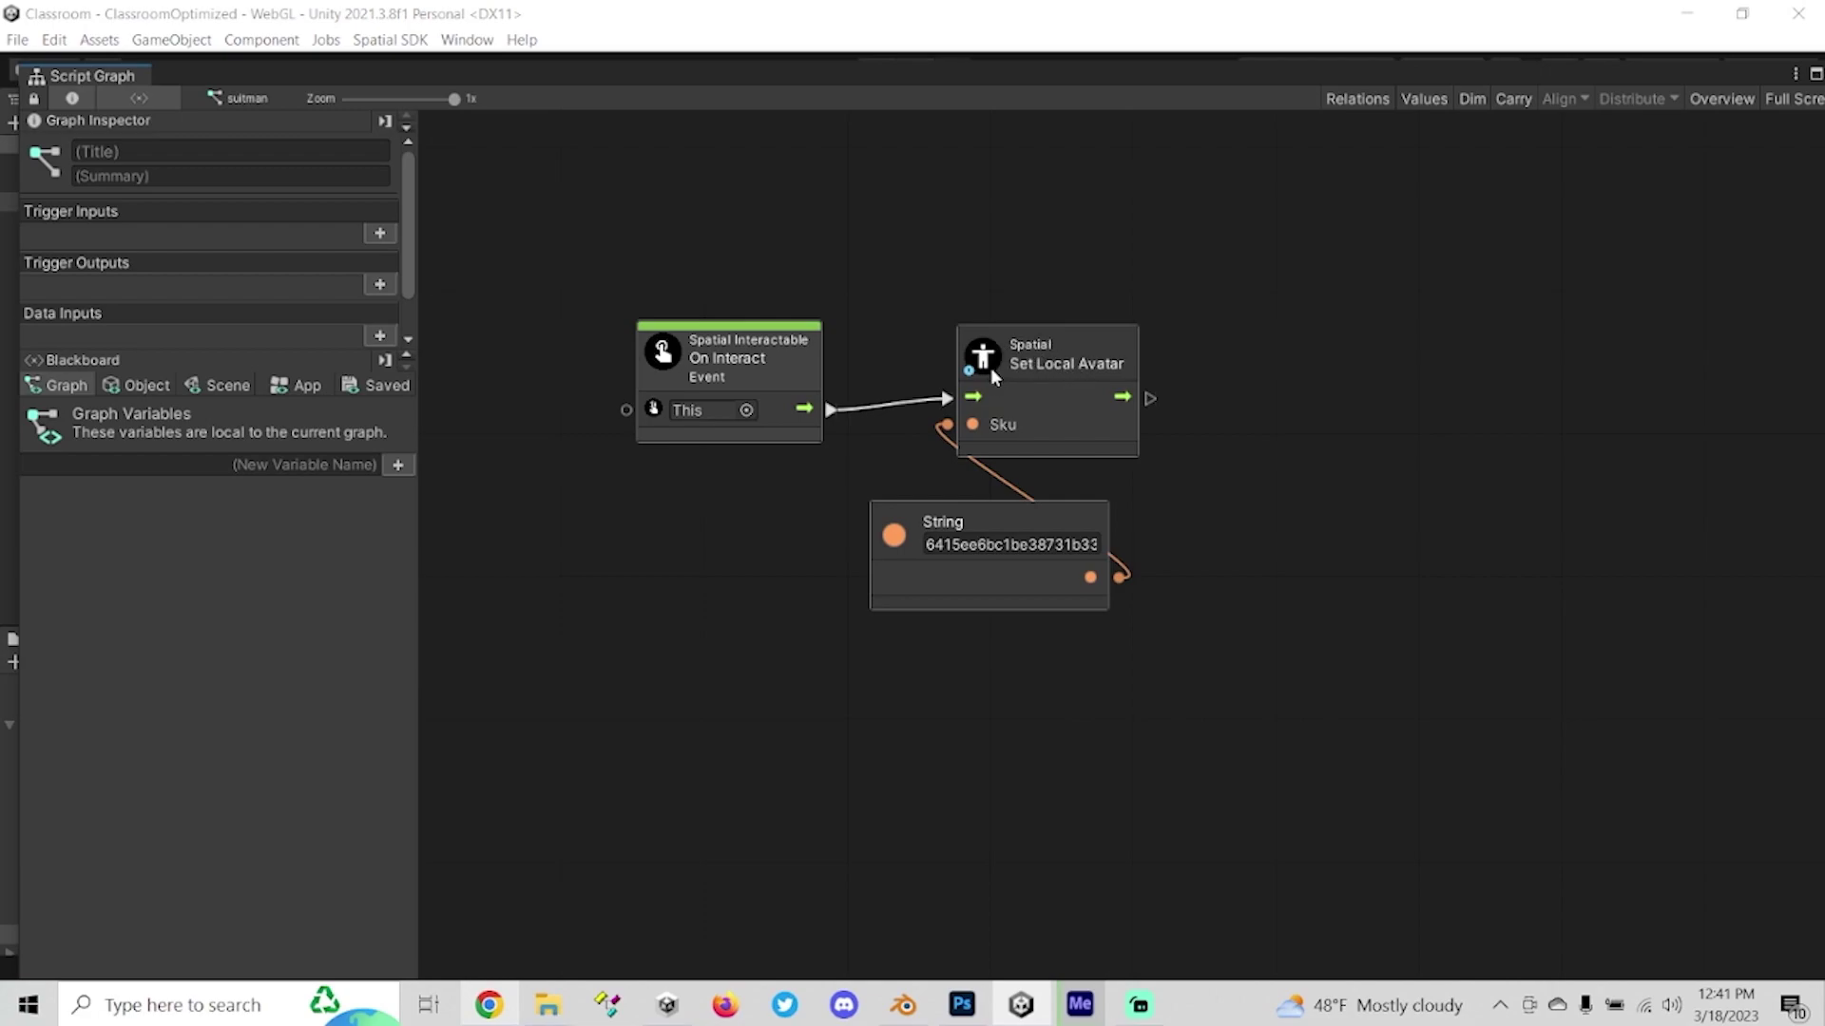
left_click_drag(979, 516, 943, 543)
left_click(979, 572)
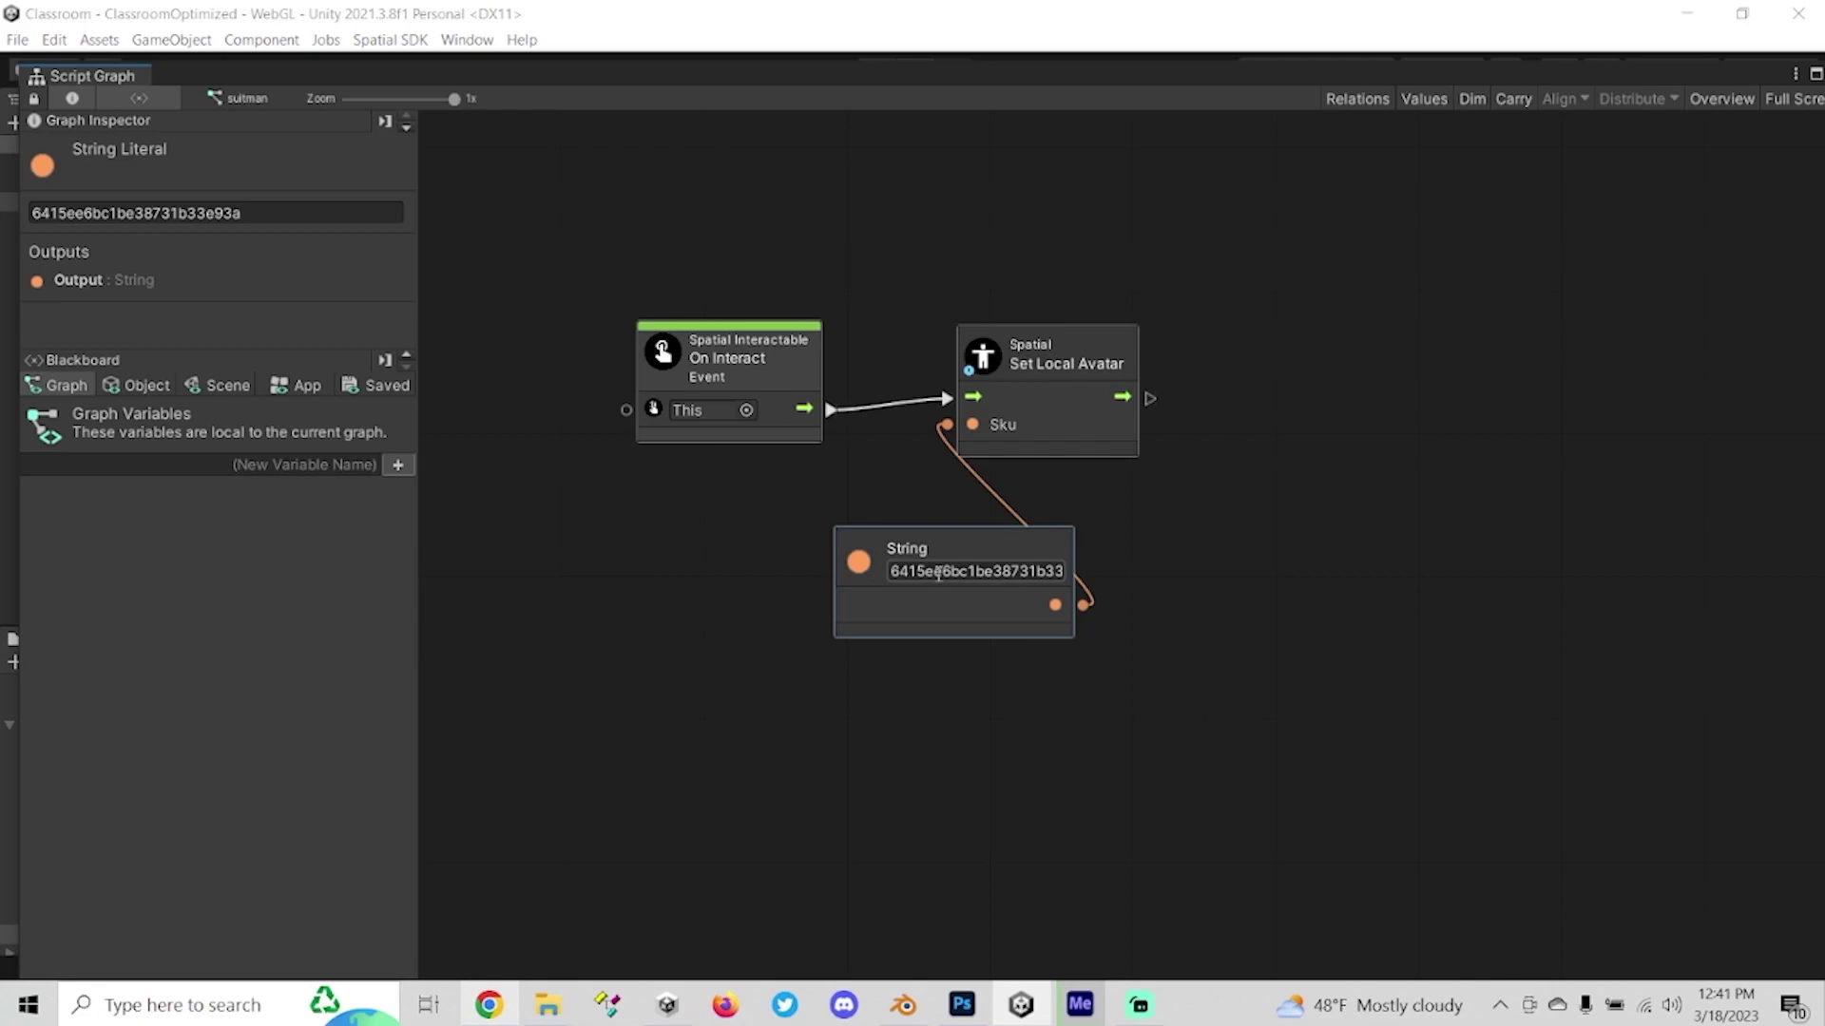
key("shift+space")
left_click(1716, 85)
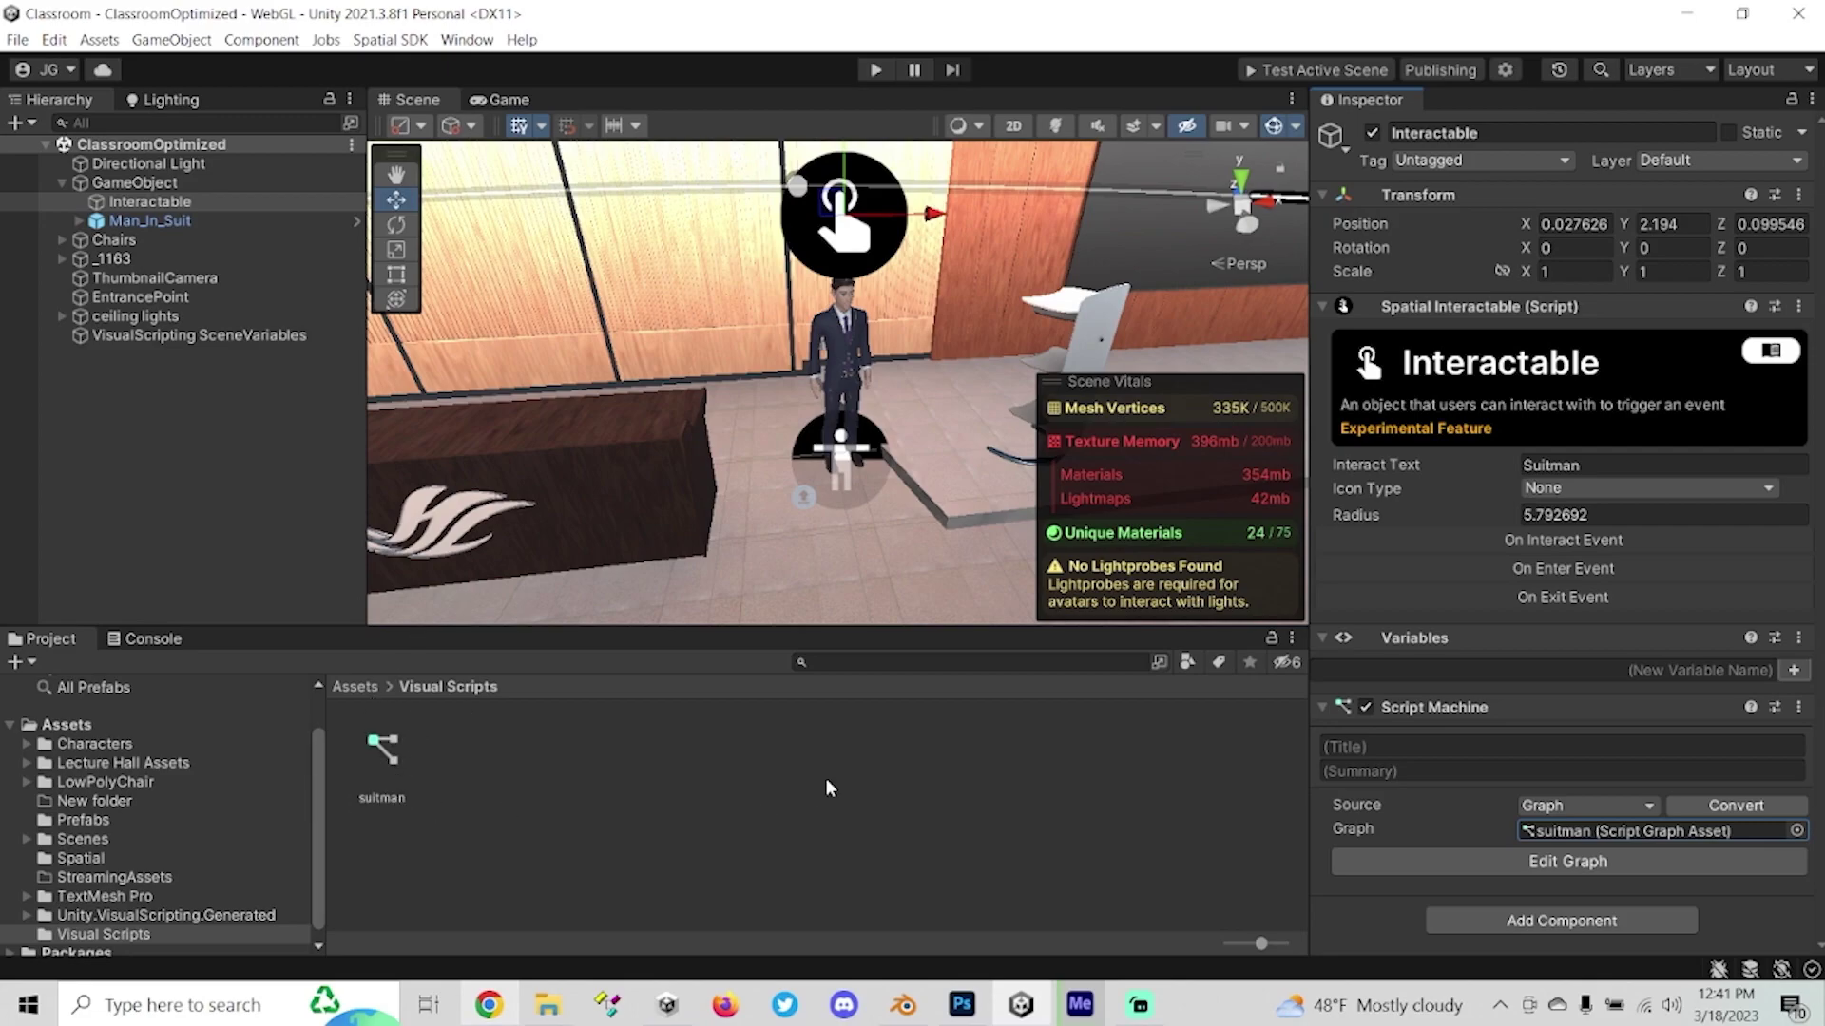
Collapse the _1163 group in the hierarchy and frame the reselected Interactable in the Scene view.
right_click_drag(860, 409, 955, 412)
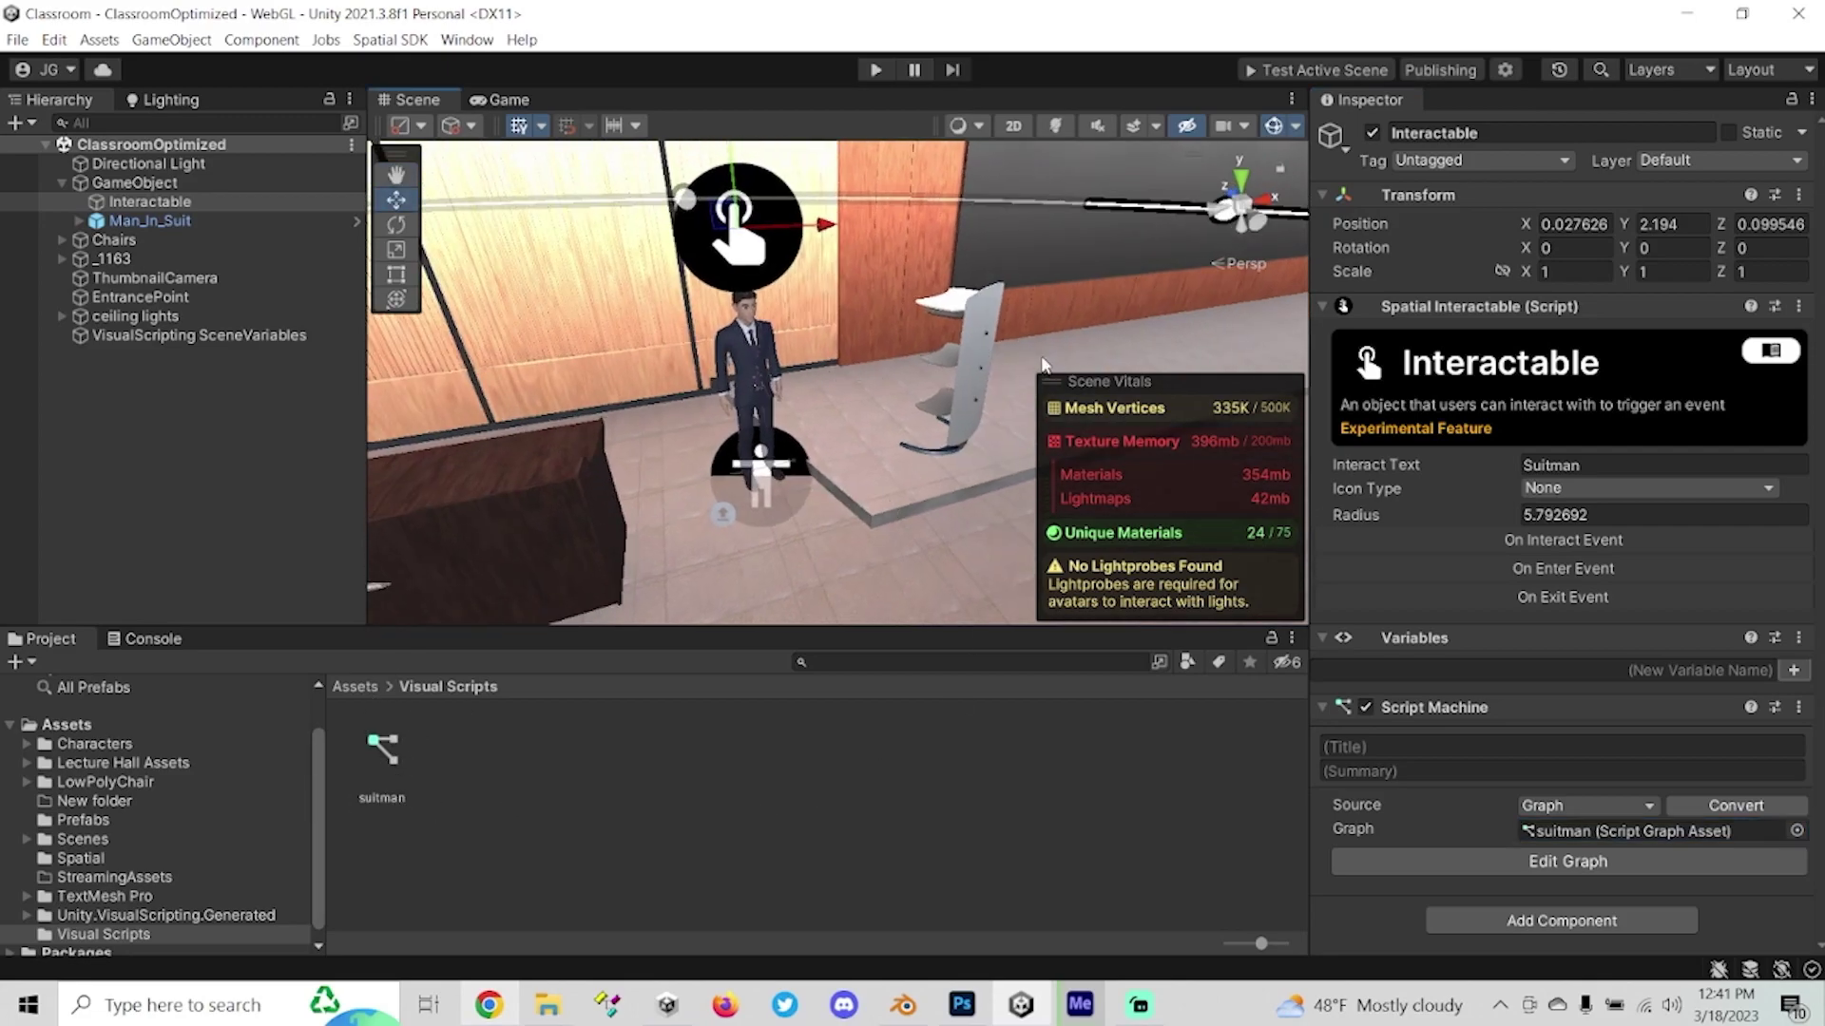
right_click_drag(841, 446, 692, 427)
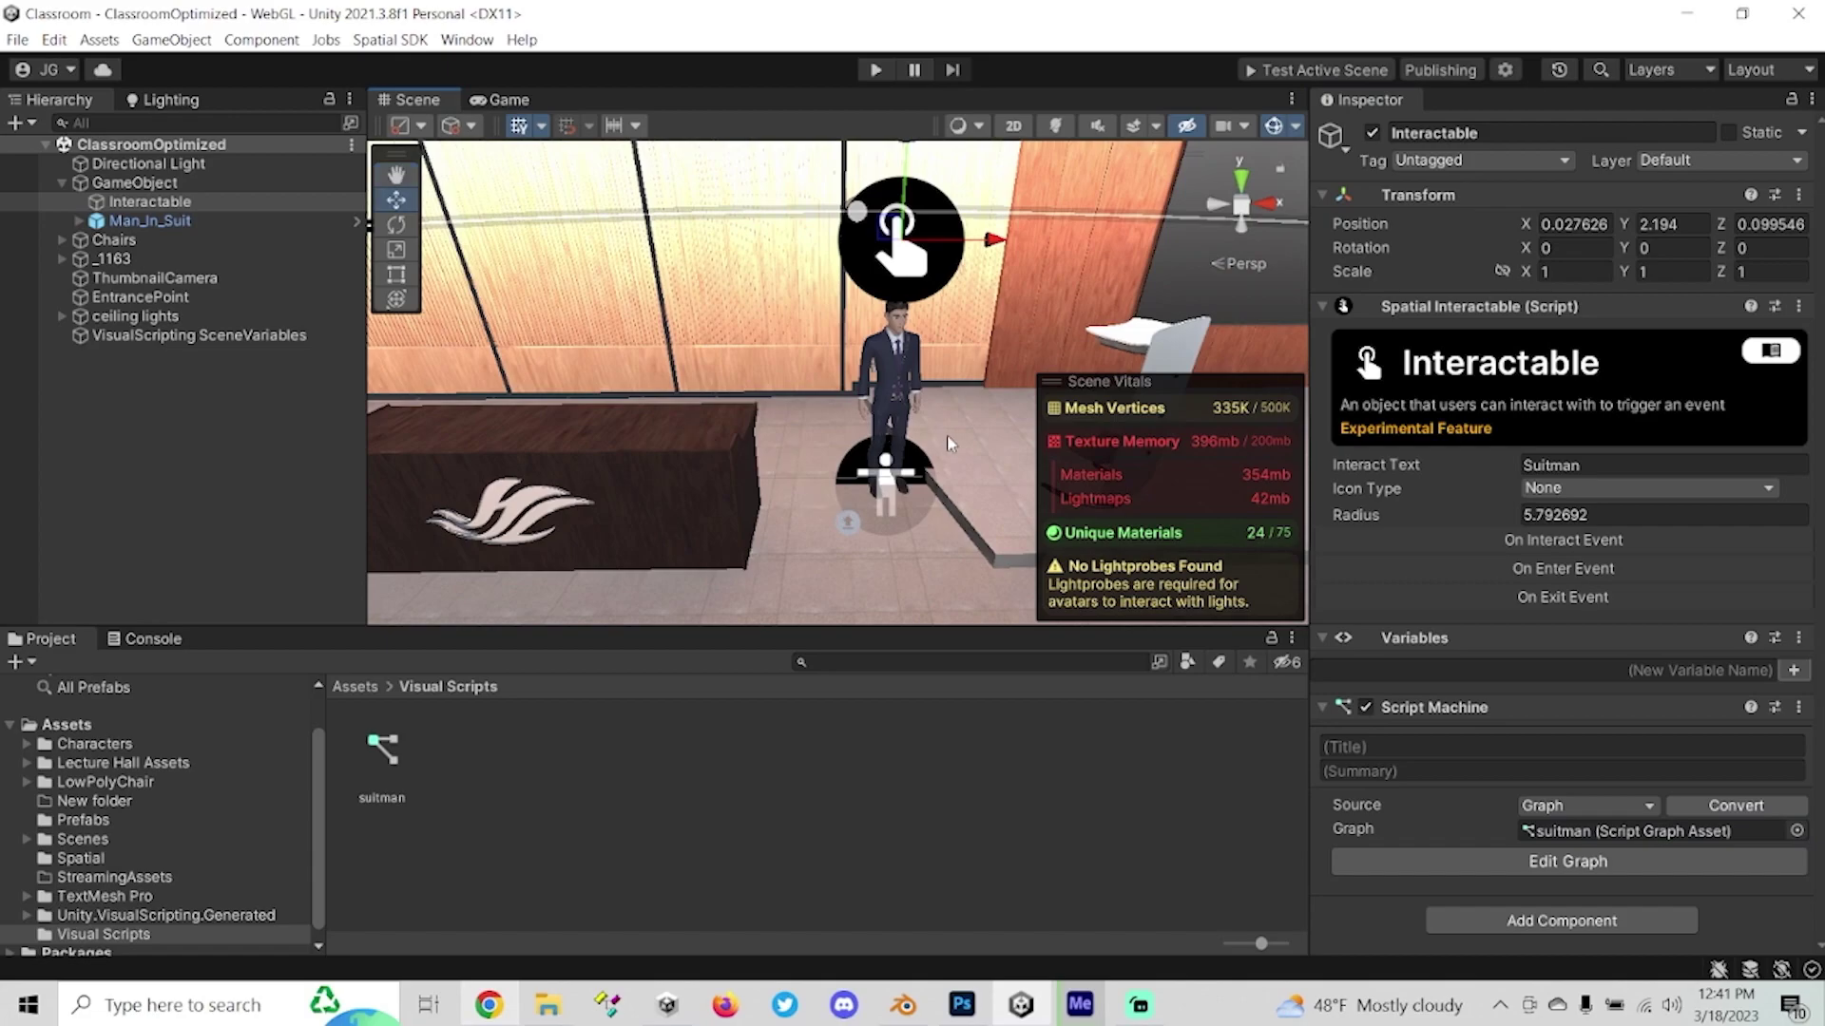
left_click(612, 796)
right_click(642, 740)
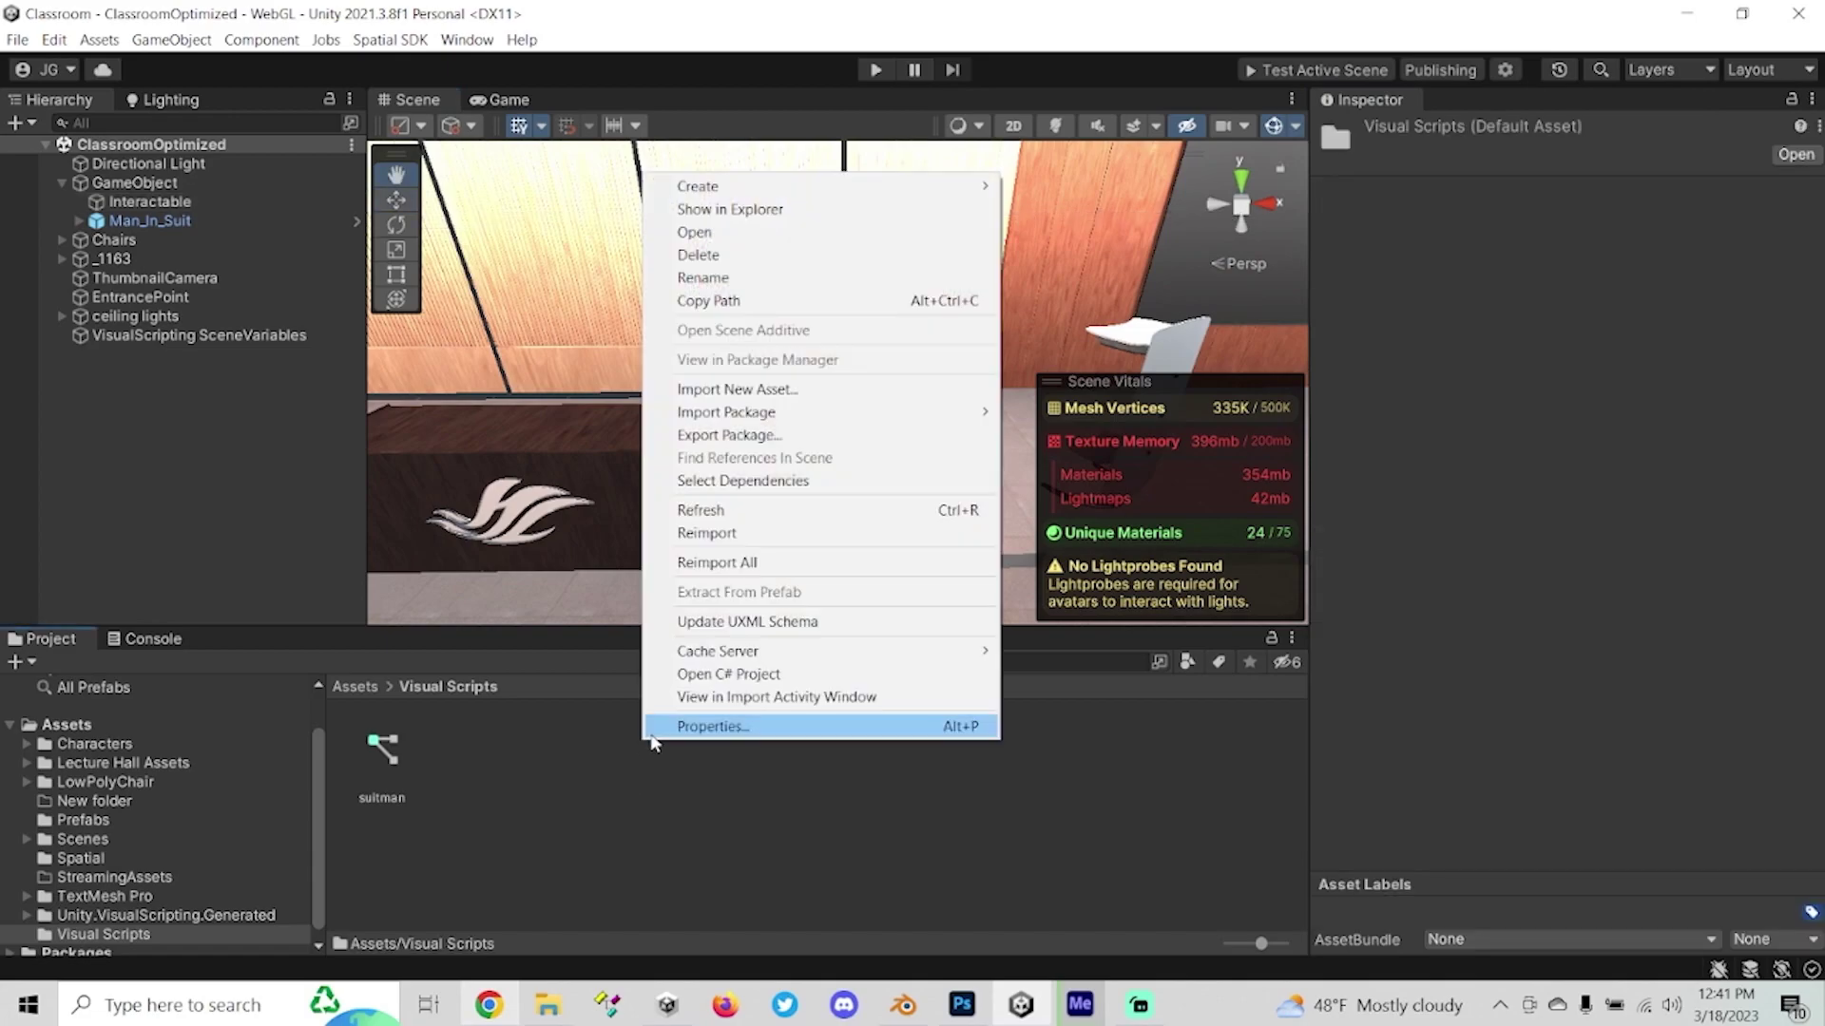
left_click(534, 514)
key("w")
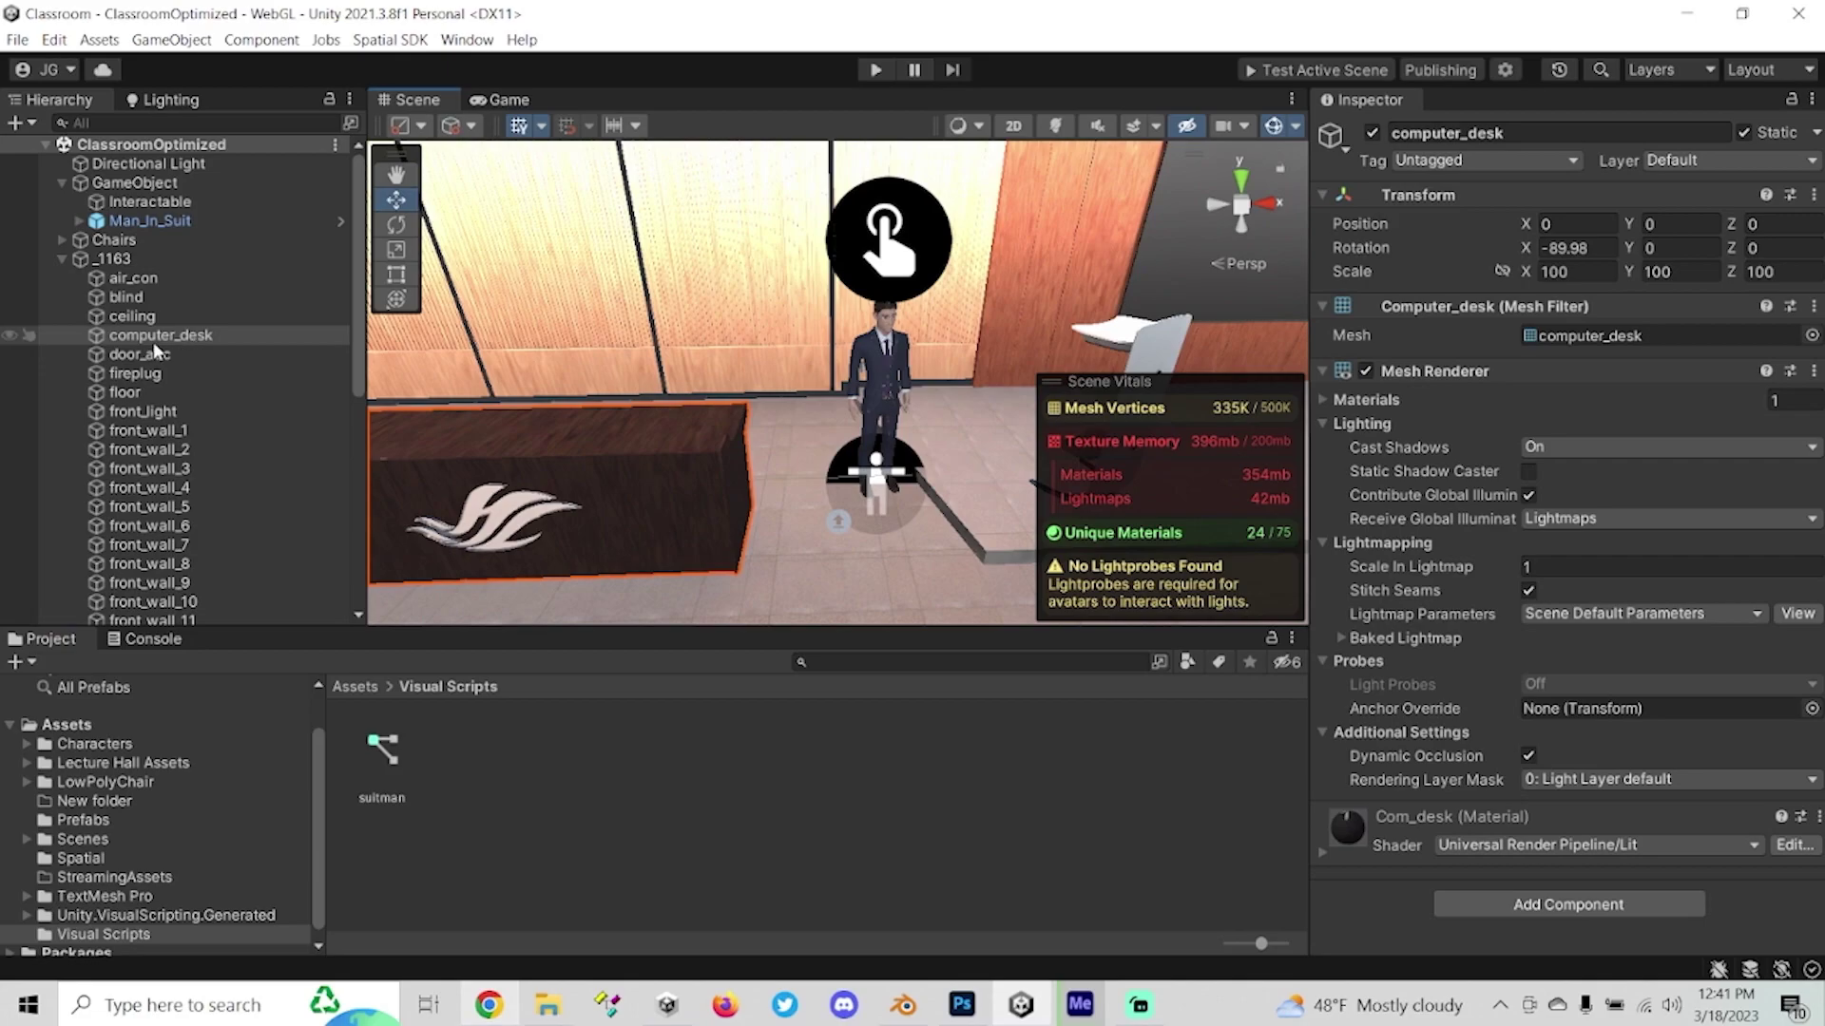
left_click(63, 259)
double_click(149, 202)
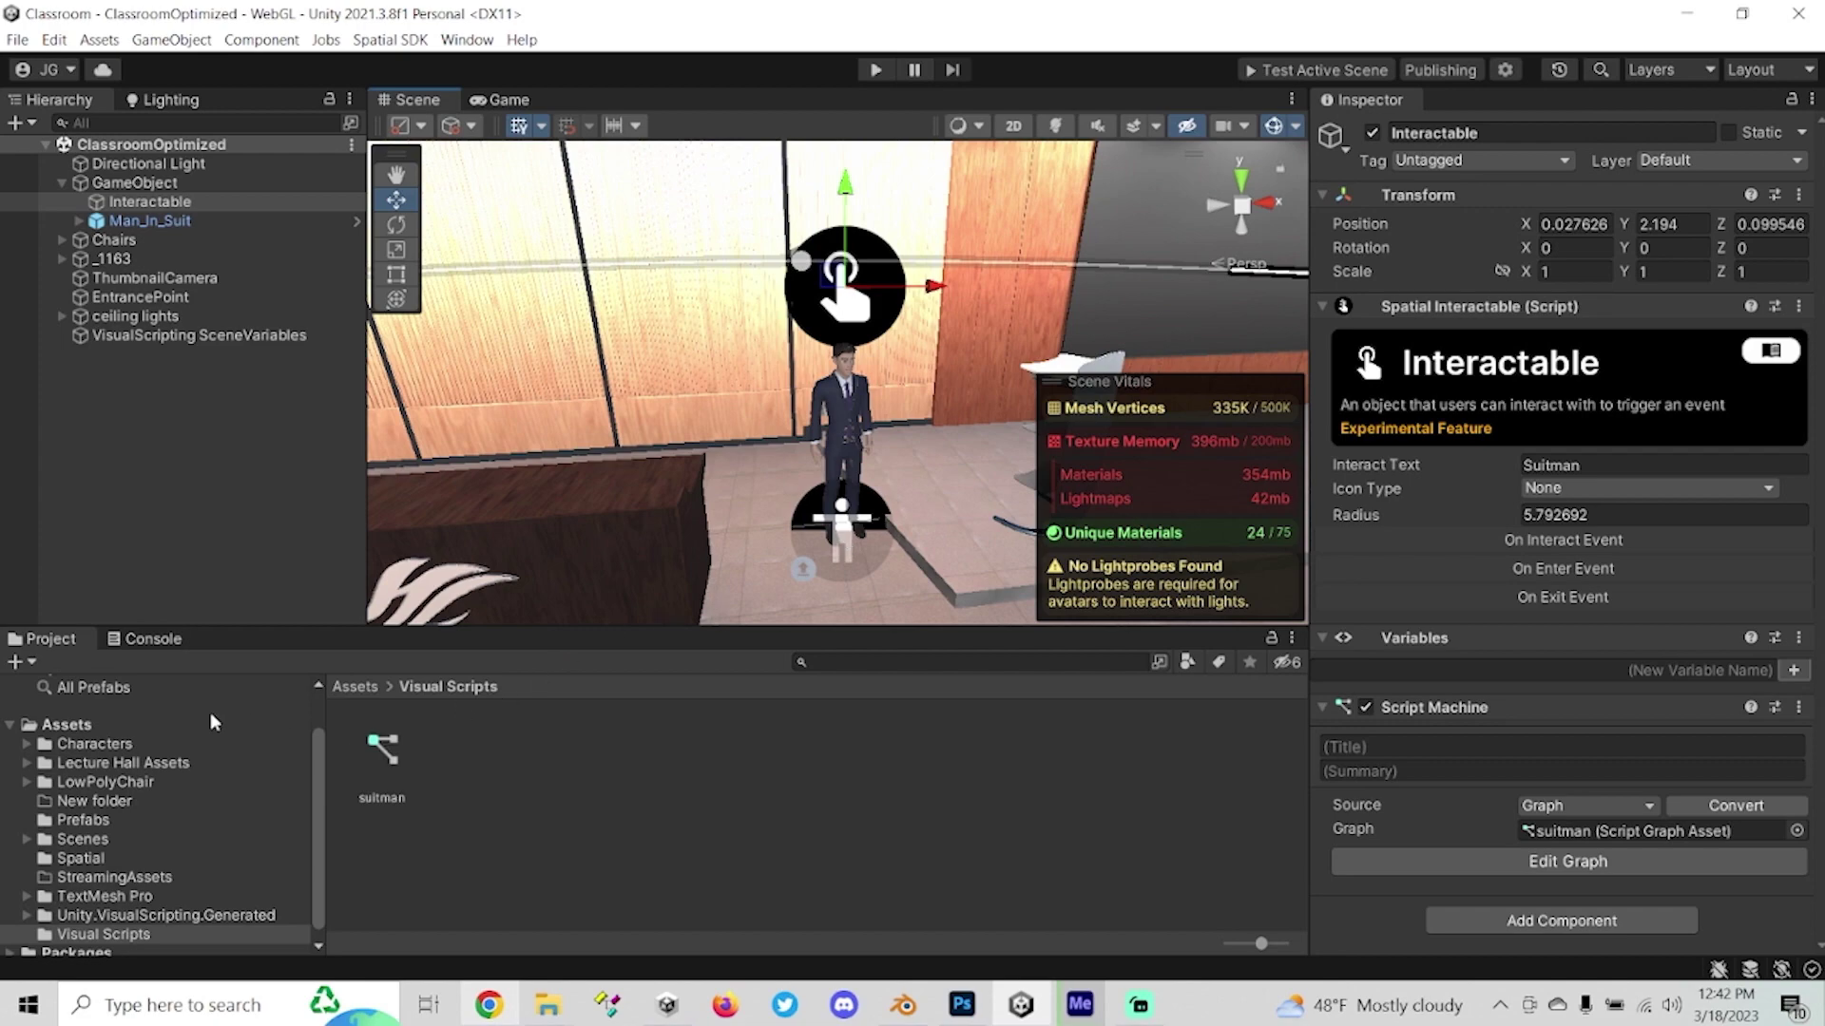
left_click(76, 725)
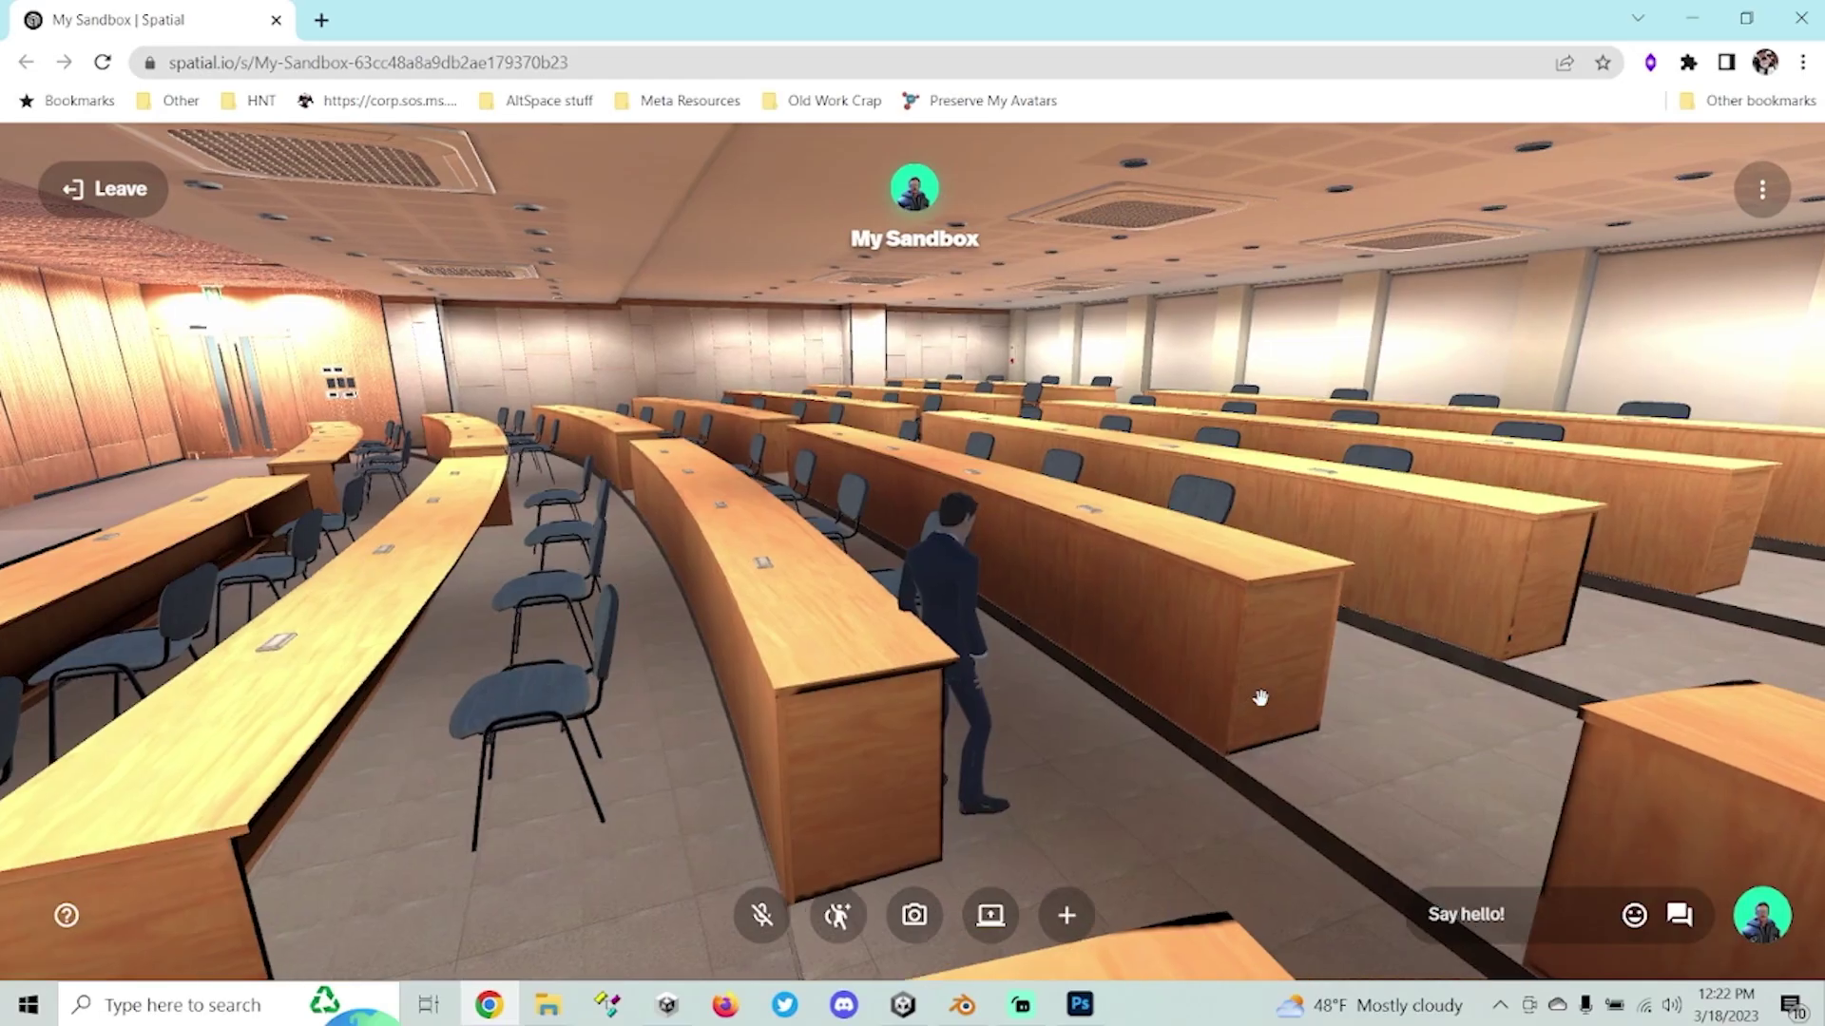
Switch to the Spatial sandbox, walk the suited avatar back beside the Suitman figure, and open the full avatar animation list.
key("w")
key("w")
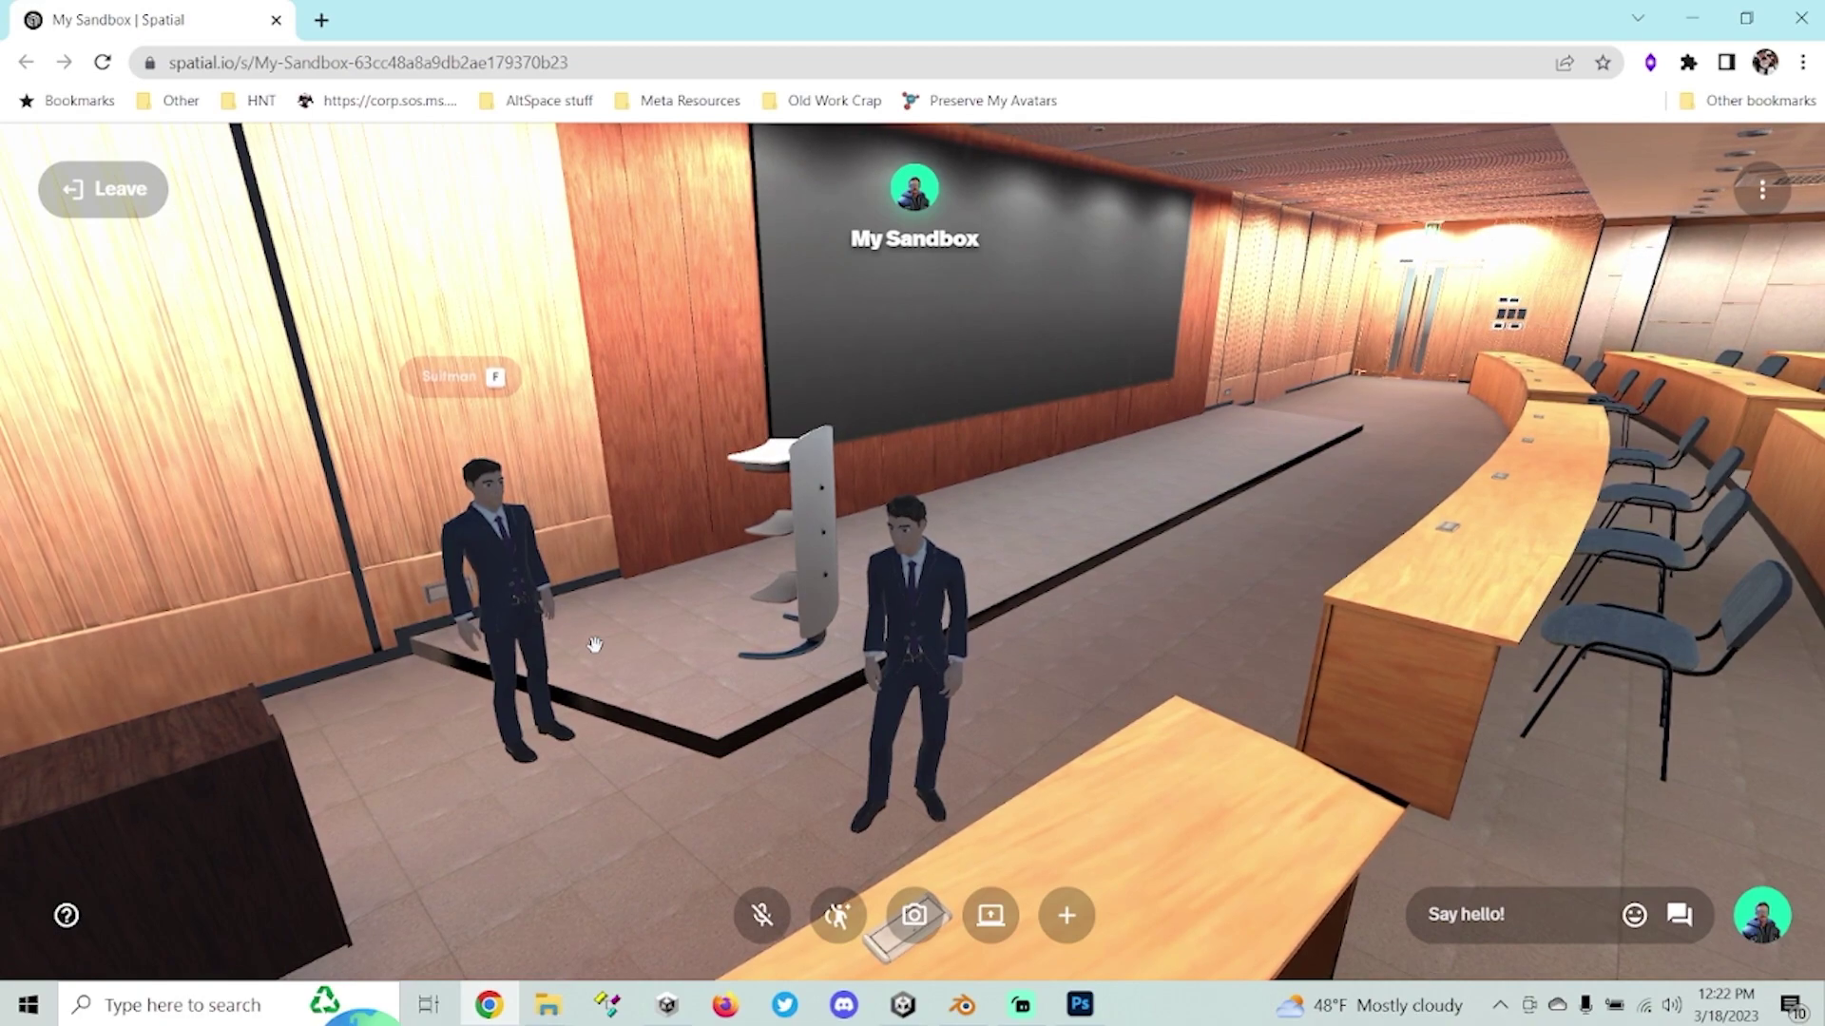
left_click(839, 915)
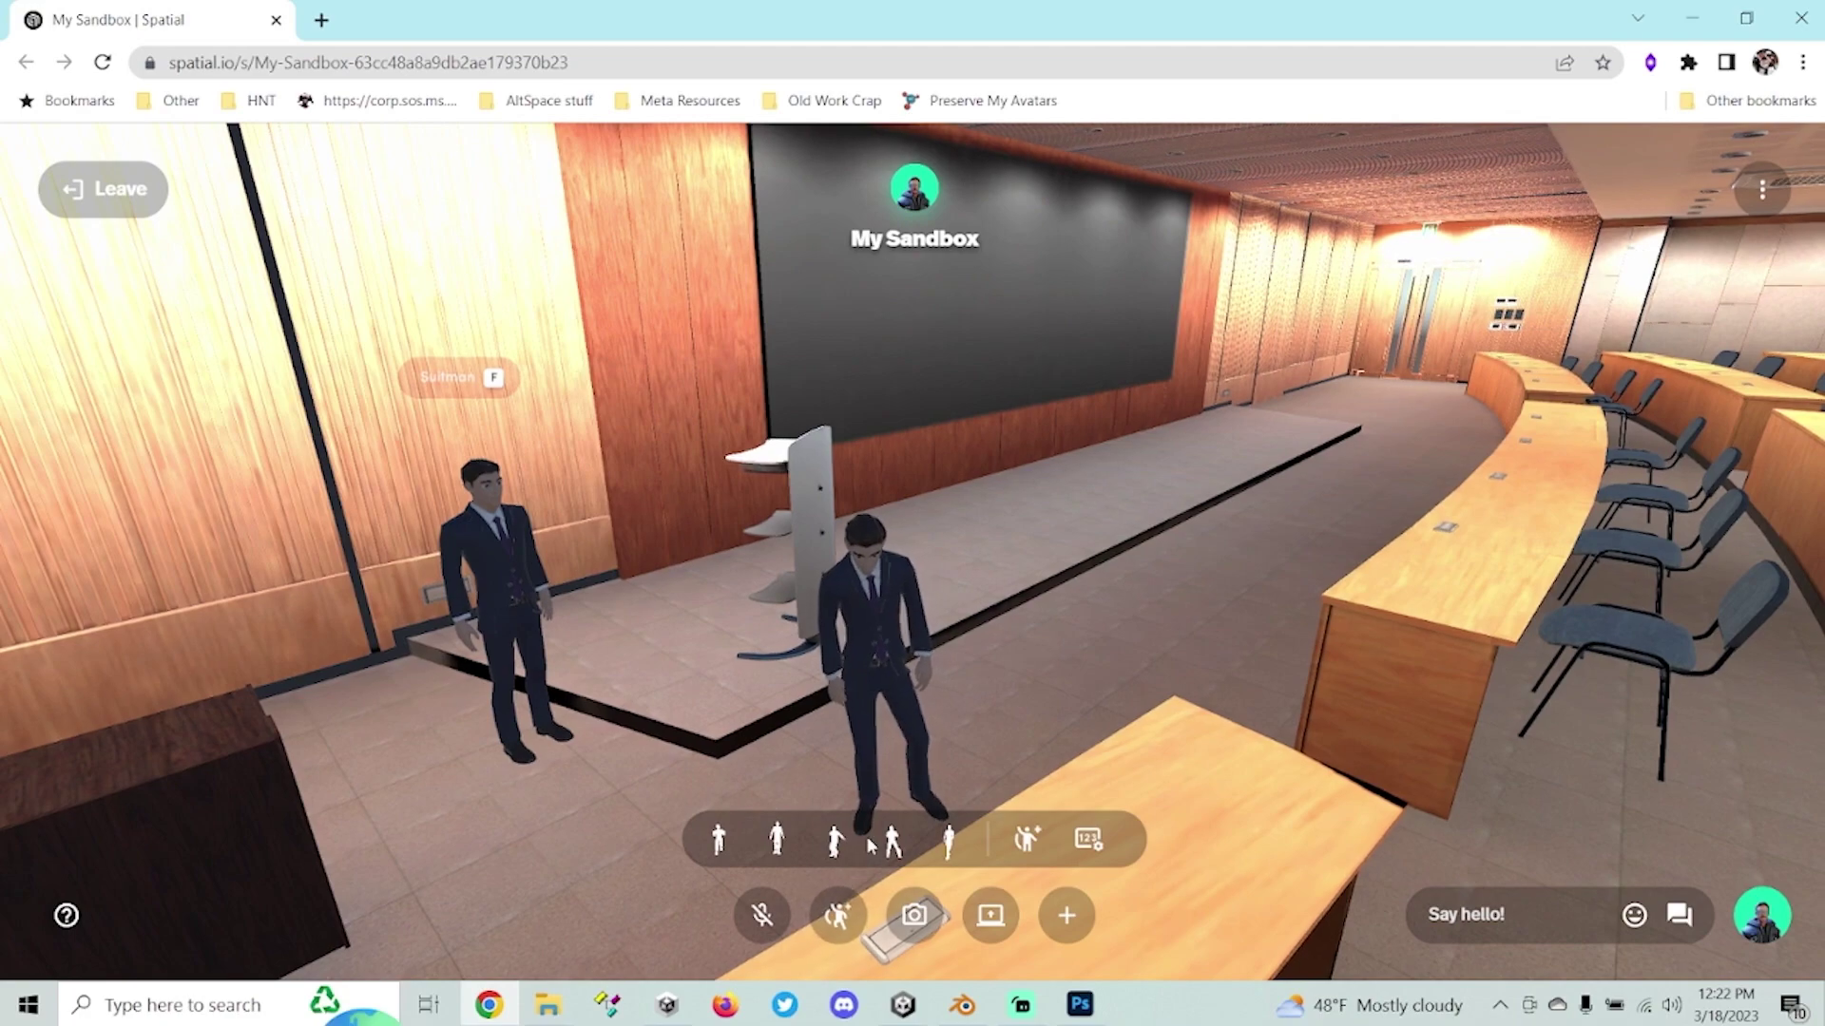
left_click(1028, 838)
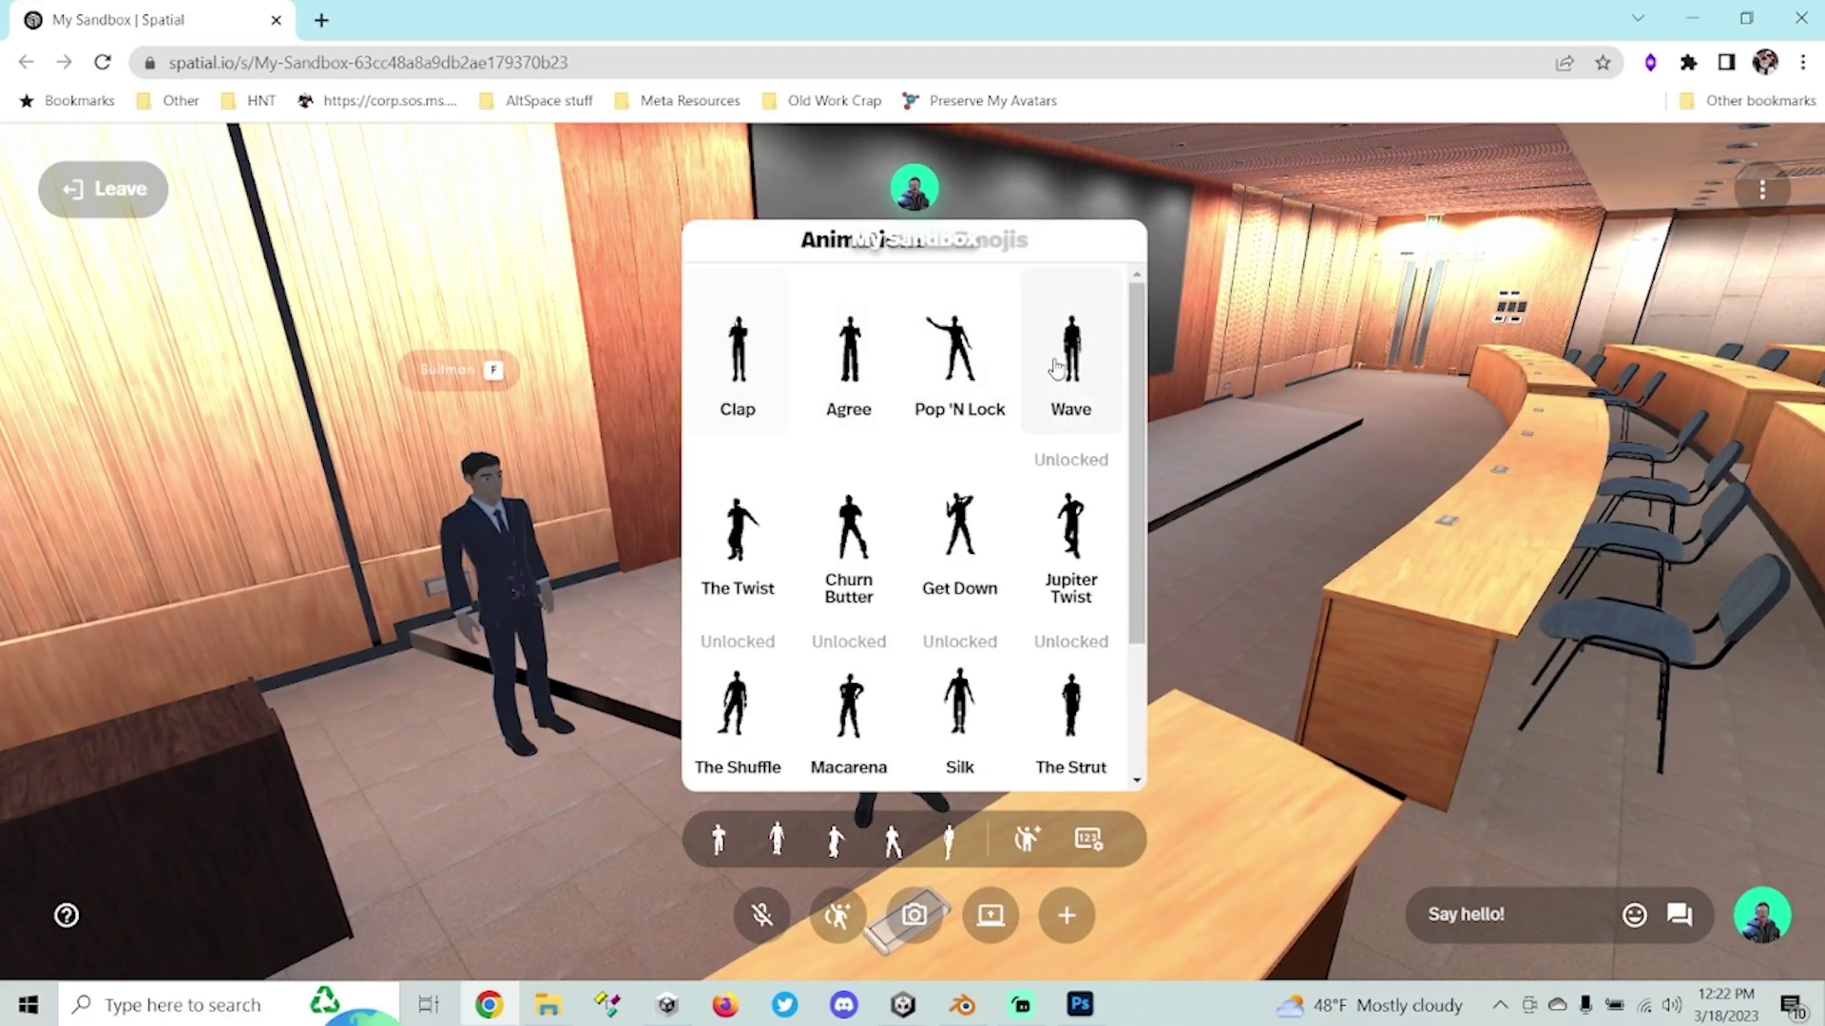